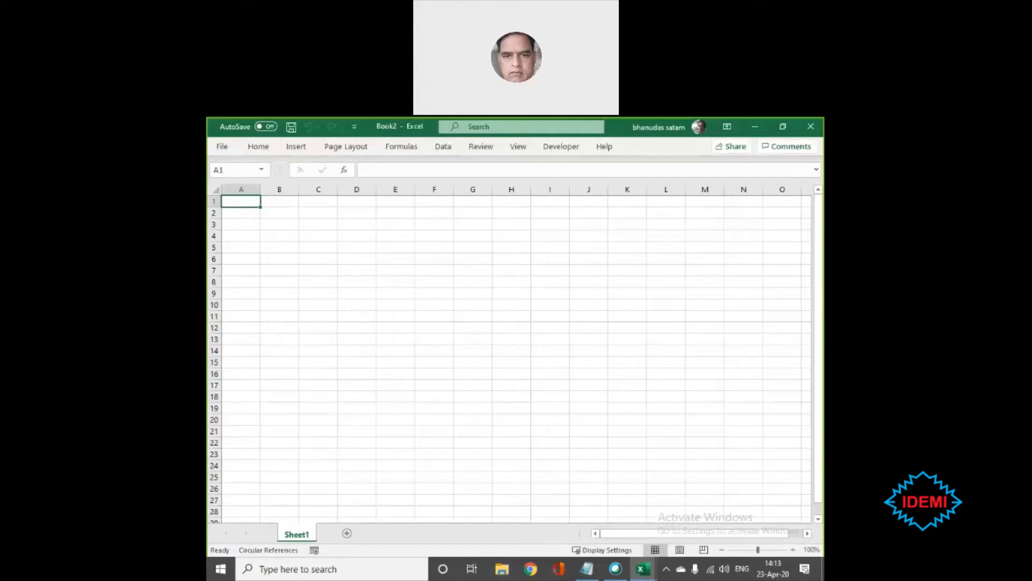
# - Switch to Google Chrome and open the MS Office board on Trello
pyautogui.click(538, 578)
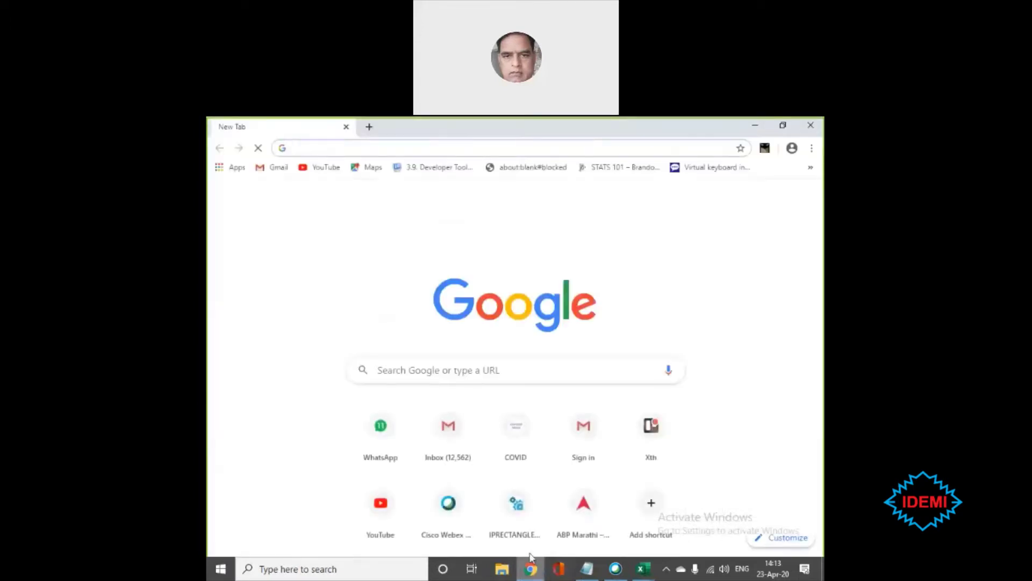
pyautogui.click(390, 147)
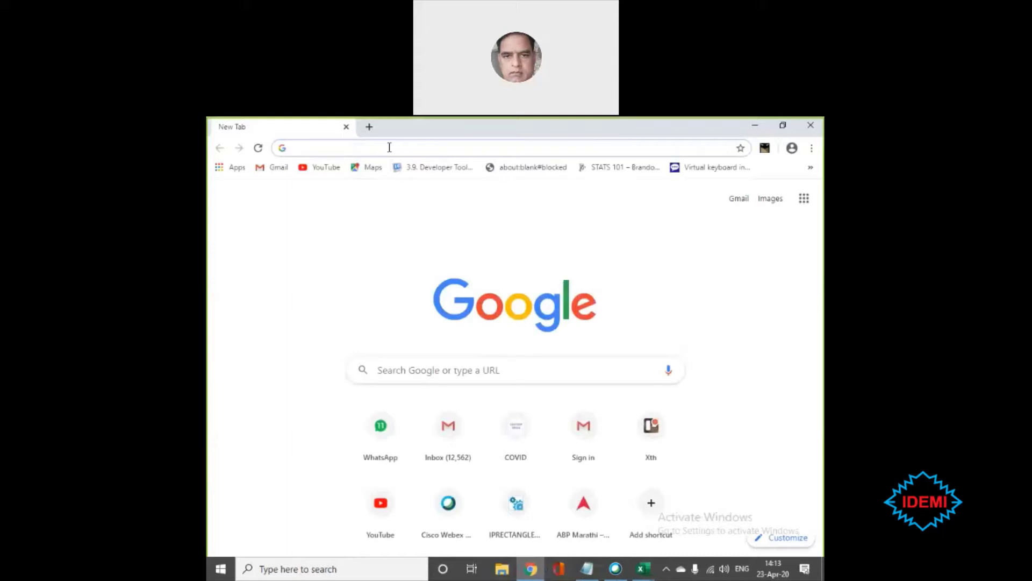
pyautogui.write('tre')
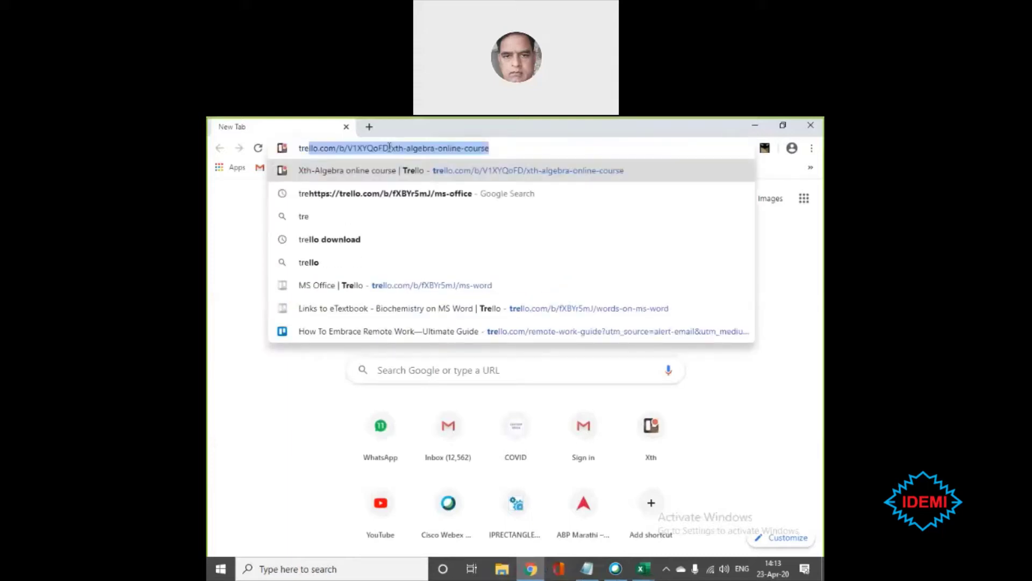
pyautogui.press('Down')
pyautogui.press('Down')
pyautogui.press('Down')
pyautogui.press('Down')
pyautogui.press('Down')
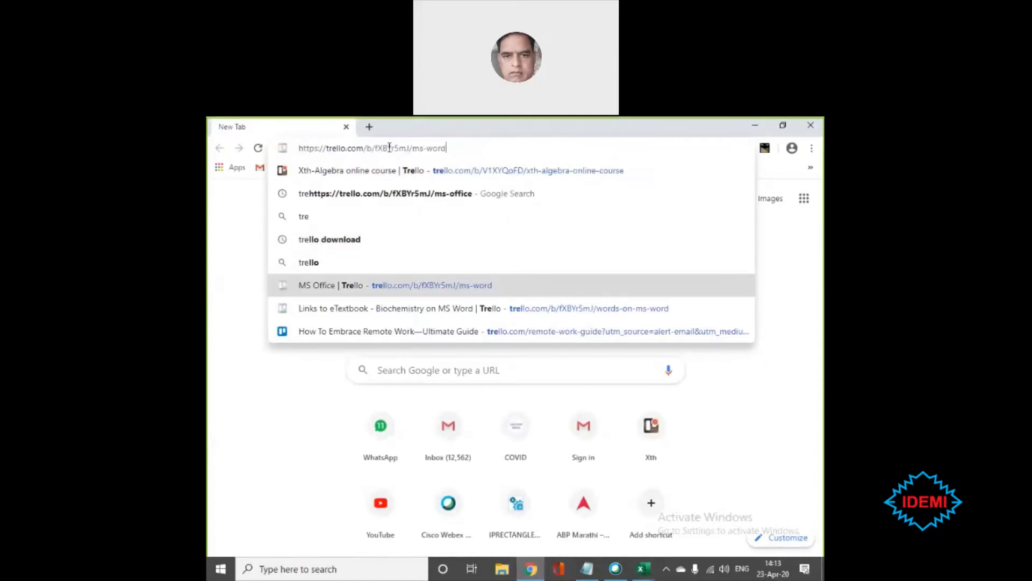
pyautogui.press('Return')
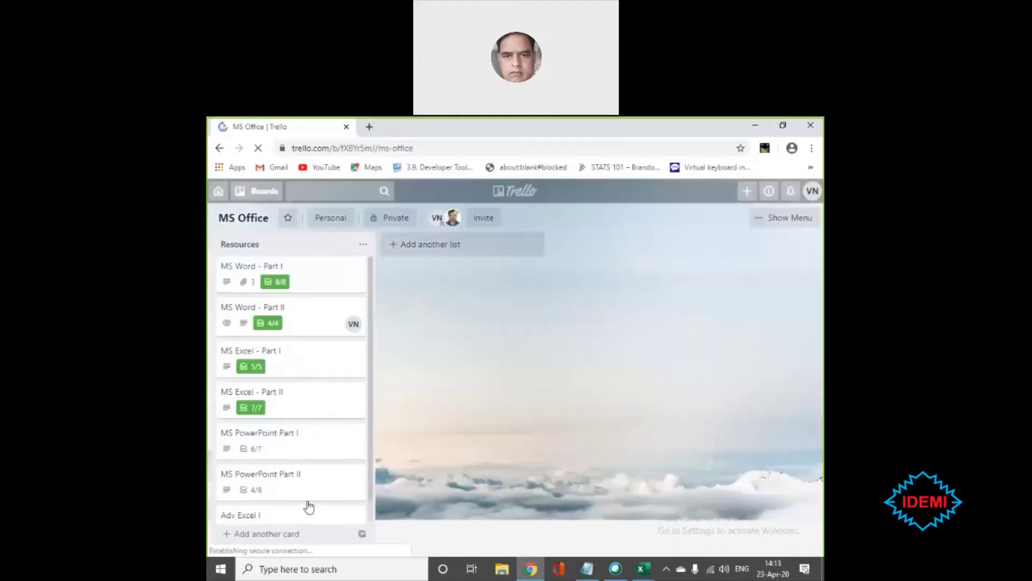
# - Open the Adv Excel I card in the Resources list and rename it Adv Excel Day 1
pyautogui.click(258, 515)
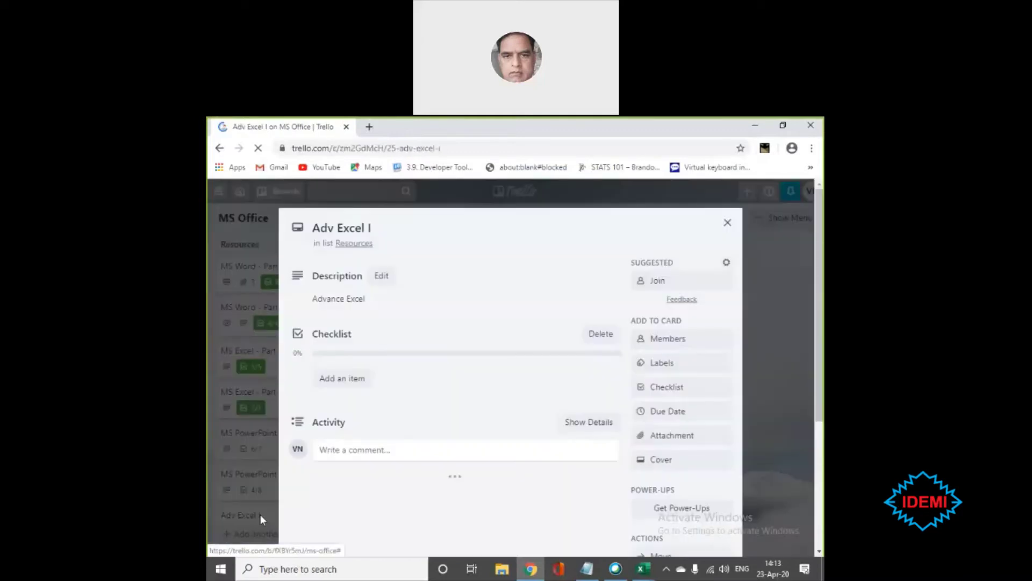
pyautogui.click(368, 226)
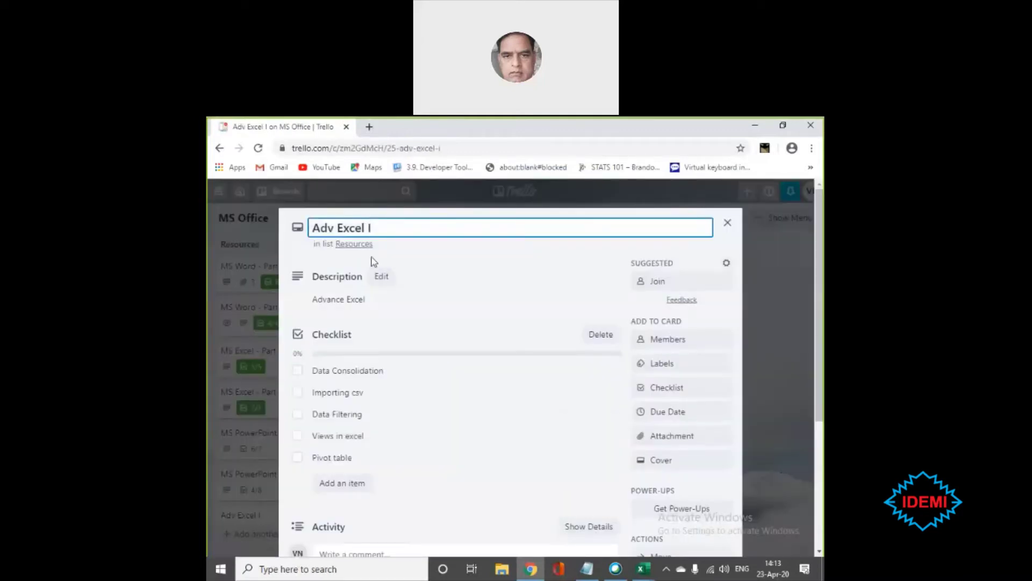
pyautogui.press('BackSpace')
pyautogui.write('Part')
pyautogui.press('BackSpace')
pyautogui.press('BackSpace')
pyautogui.press('BackSpace')
pyautogui.press('BackSpace')
pyautogui.write('Day 1')
pyautogui.click(495, 276)
pyautogui.rightClick(496, 275)
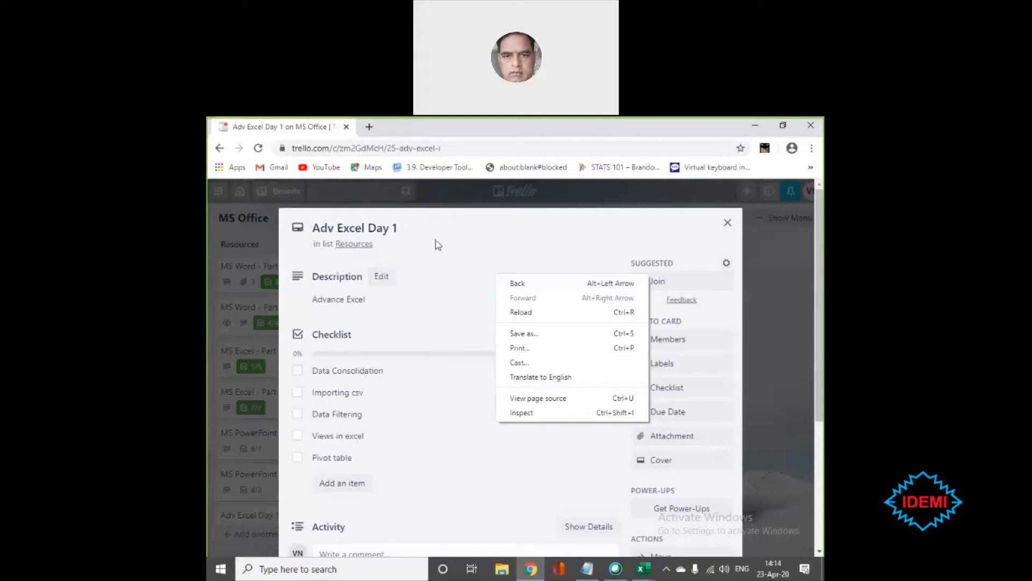
pyautogui.click(444, 265)
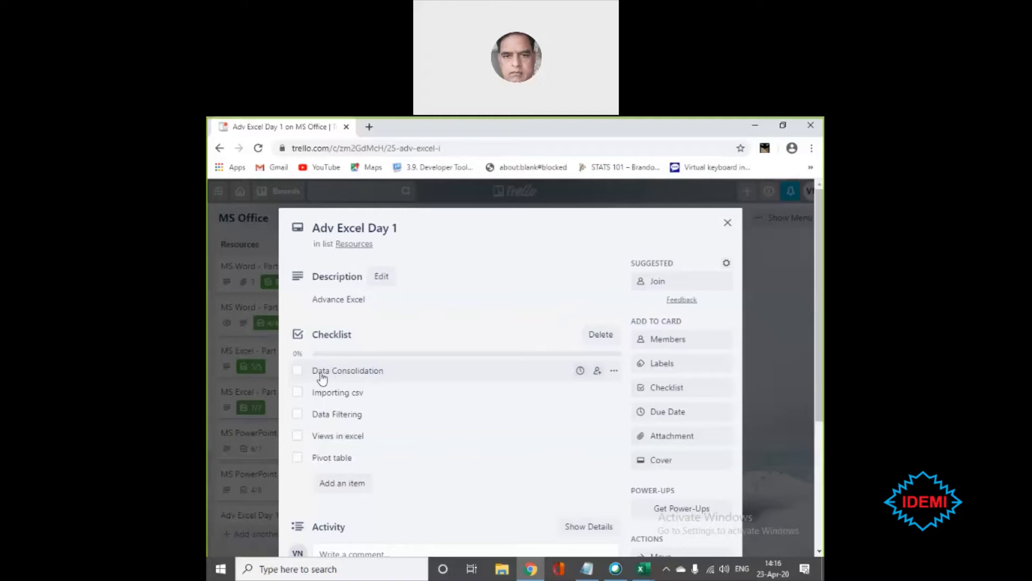
# - Mark the Data Consolidation checklist item as complete and return to the blank Excel workbook
pyautogui.click(299, 374)
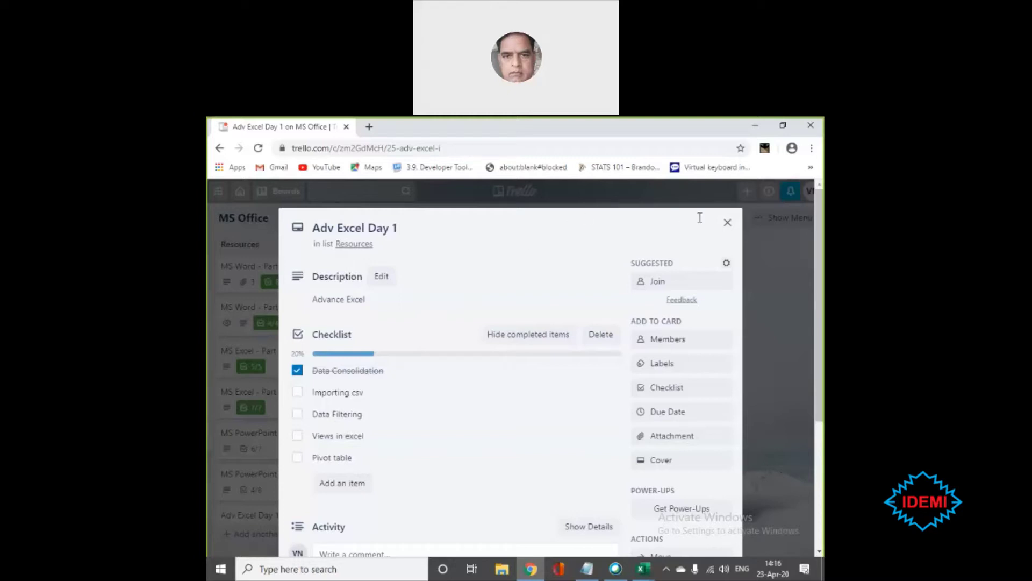
pyautogui.click(755, 129)
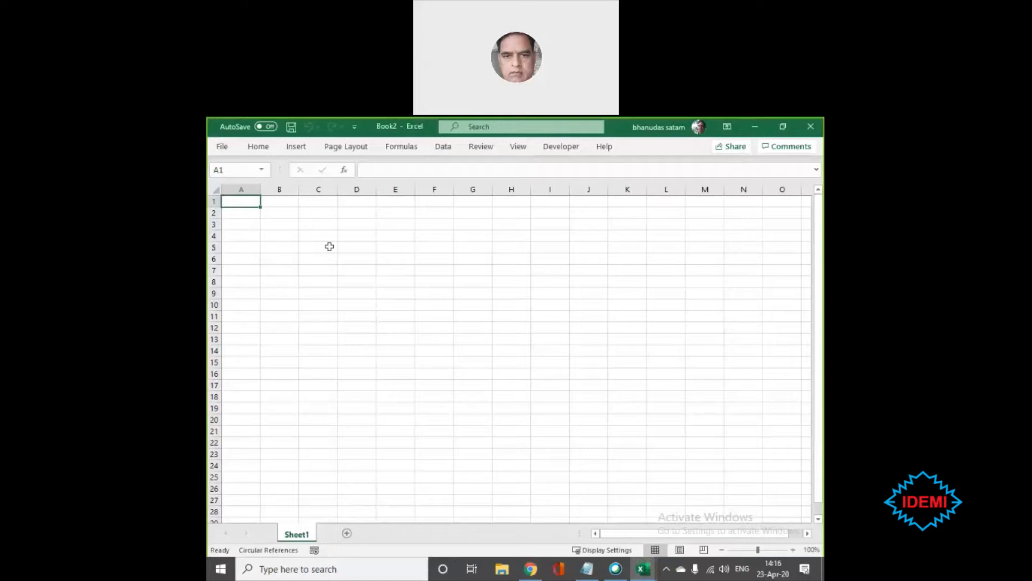
# - Enlarge the blank worksheet to 160% and keep the ribbon permanently expanded
pyautogui.scroll(1, 375, 291)
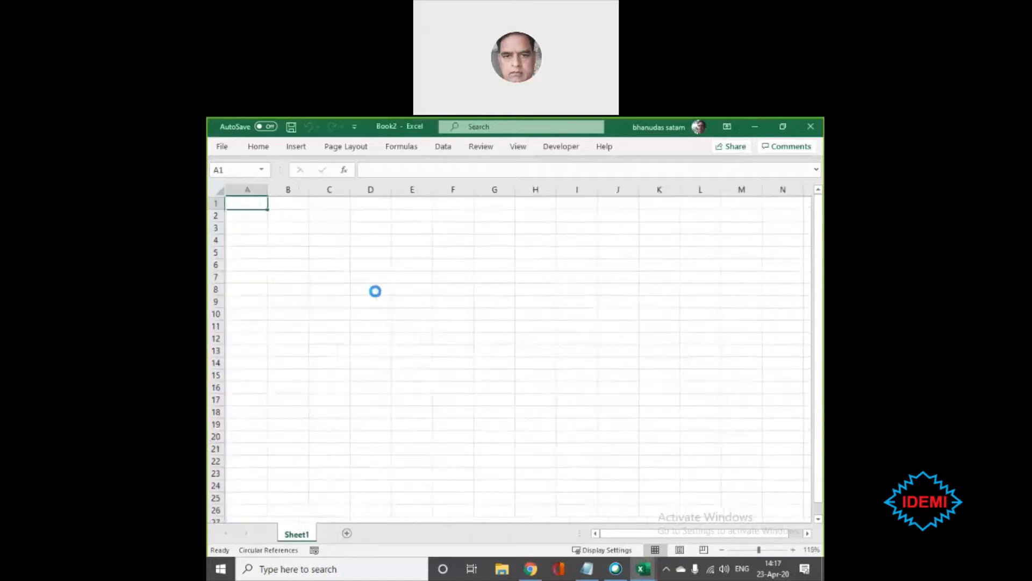
pyautogui.scroll(2, 376, 291)
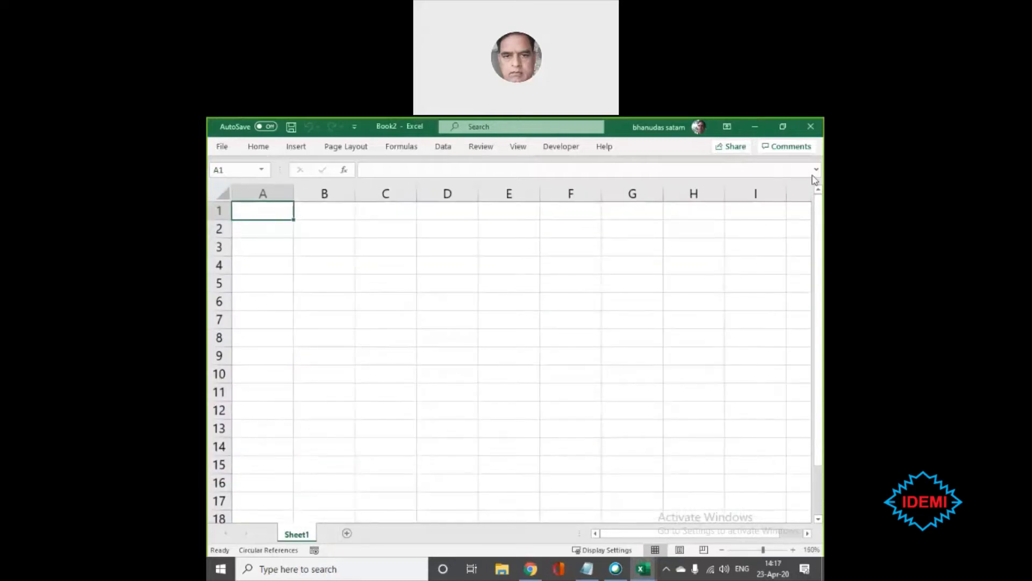
pyautogui.rightClick(665, 146)
pyautogui.click(635, 158)
pyautogui.click(258, 146)
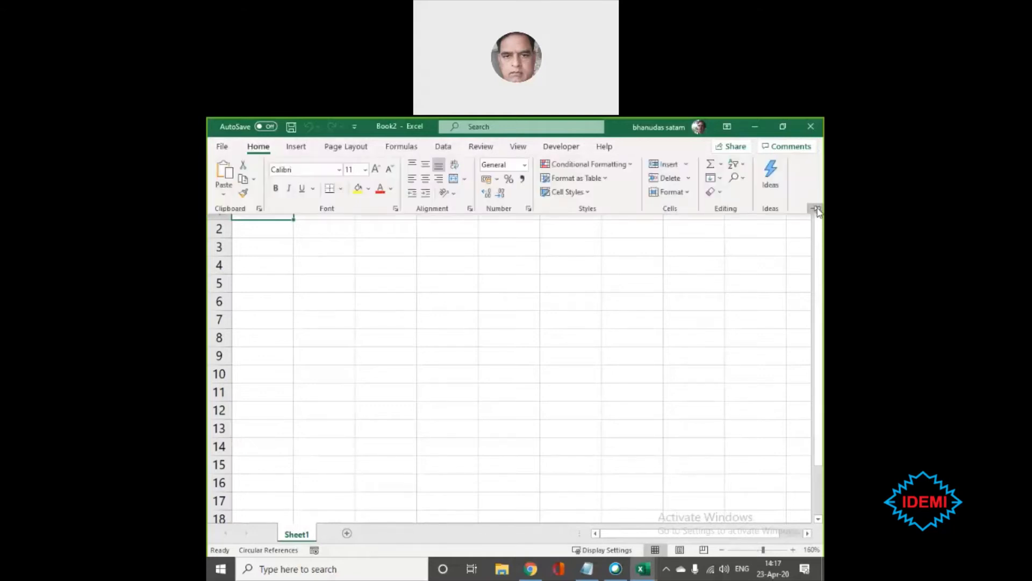
pyautogui.click(816, 210)
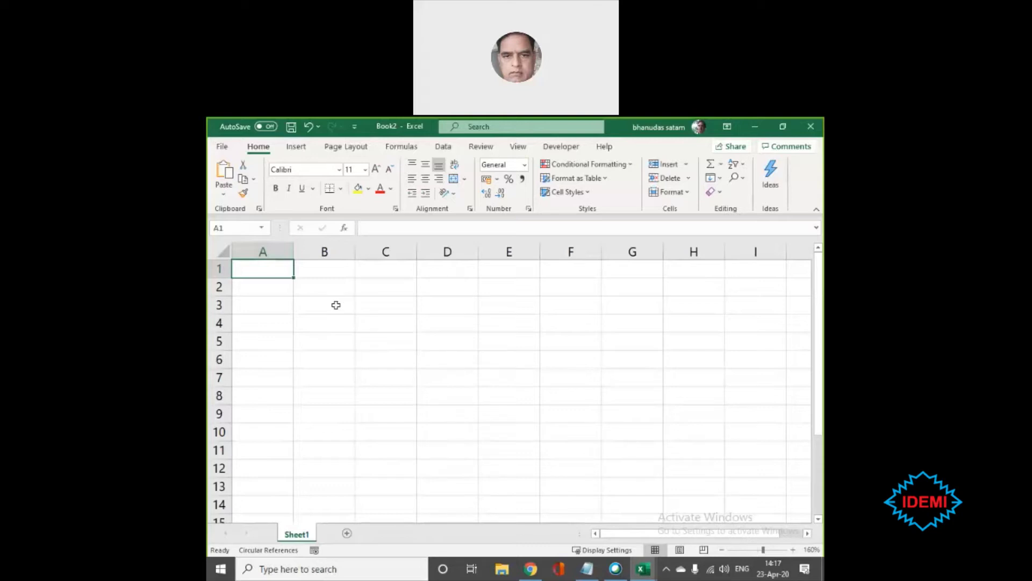
# - Enter Q1 in C3 and fill the quarter headings across to Q4 in F3
pyautogui.click(377, 305)
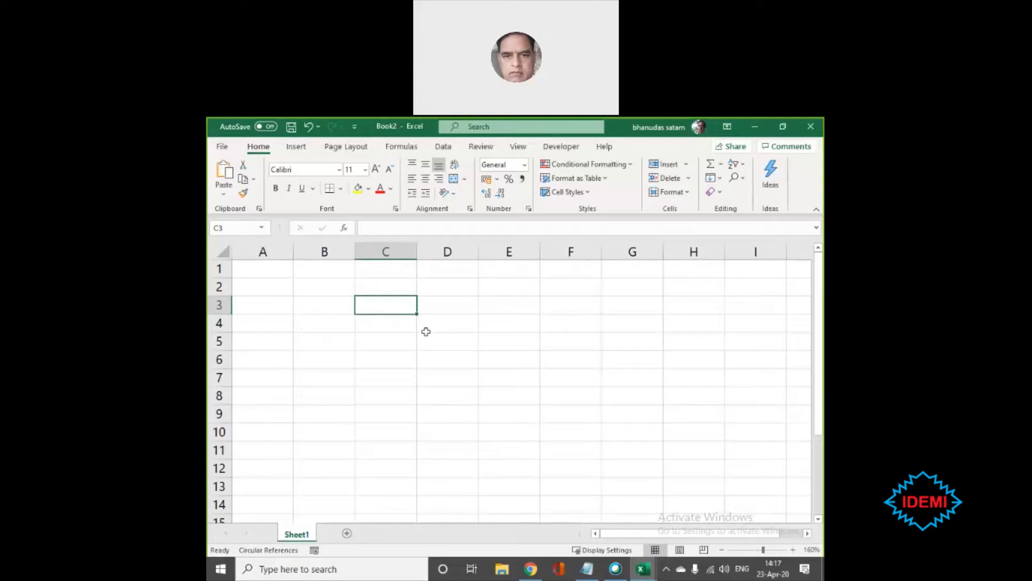
pyautogui.write('Q')
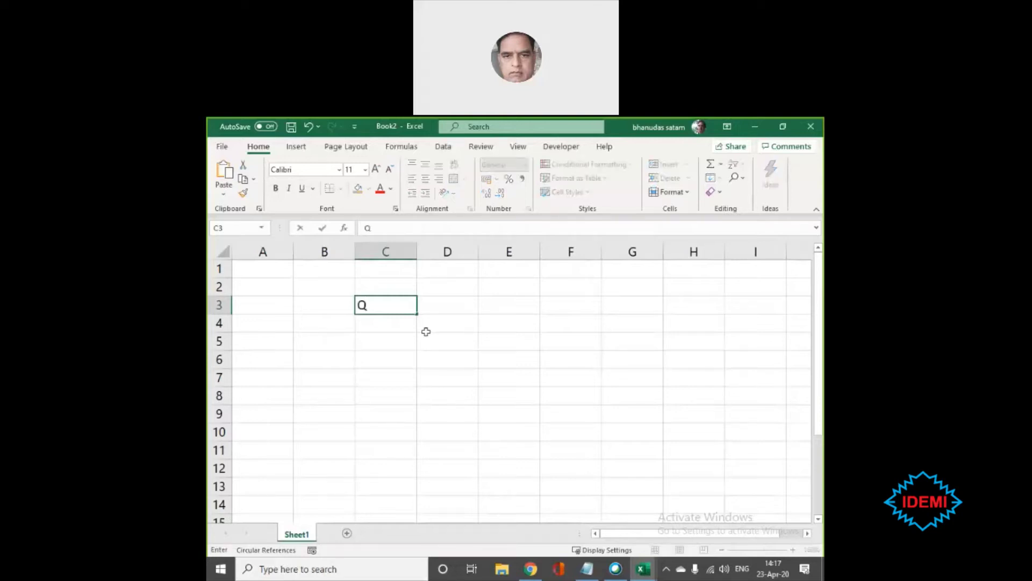
pyautogui.write('1')
pyautogui.press('Tab')
pyautogui.press('Left')
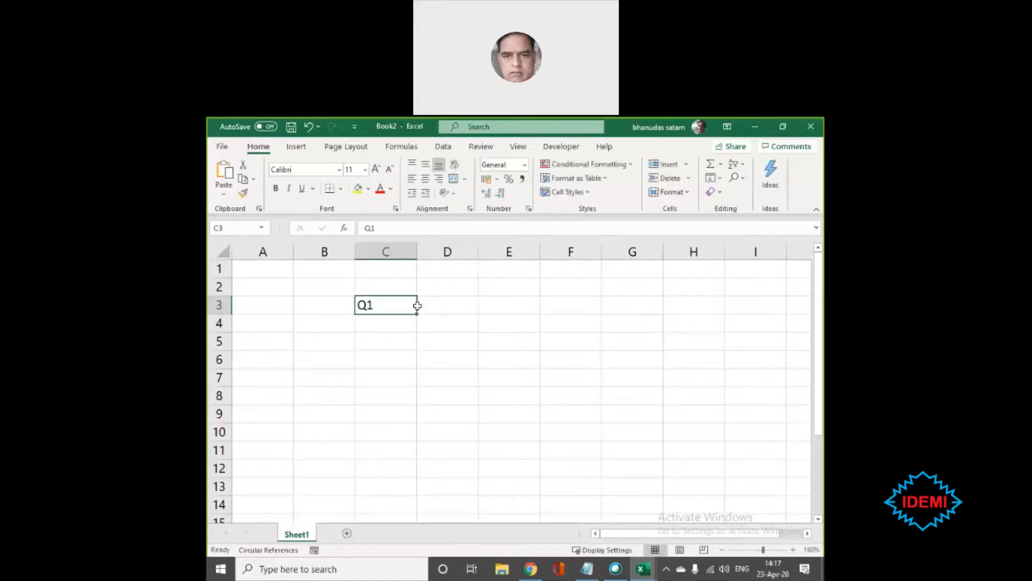
pyautogui.moveTo(415, 312); pyautogui.dragTo(580, 306)
# - Enter the row labels Sales, Cost and Profit in cells B4 to B6
pyautogui.click(331, 320)
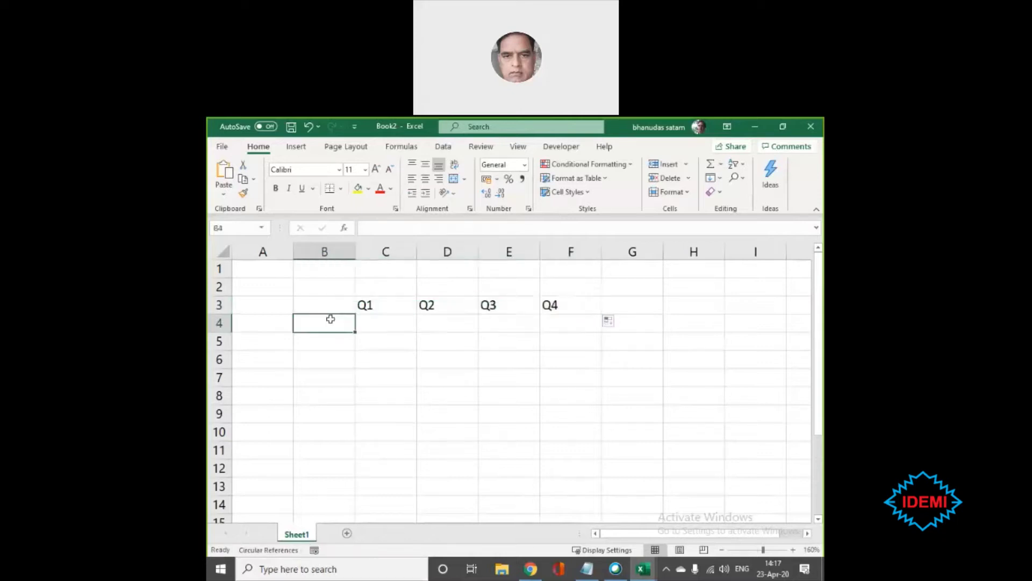
pyautogui.write('Sales')
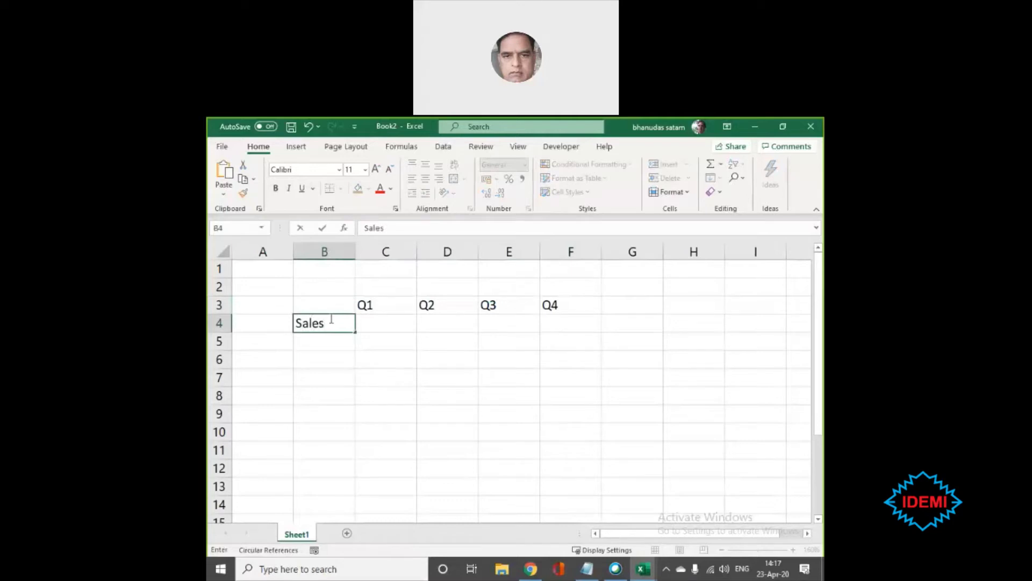
pyautogui.press('Return')
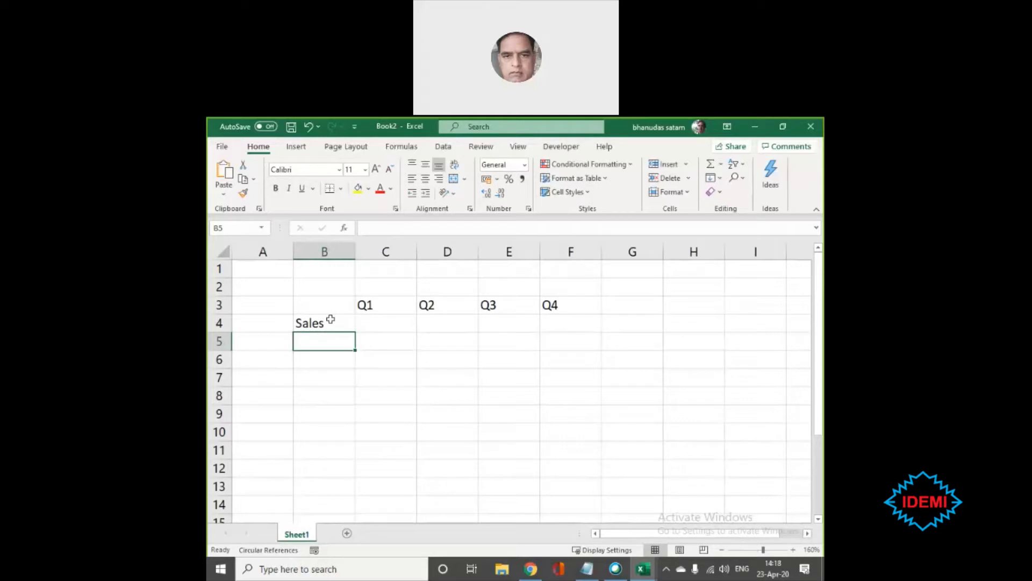
pyautogui.write('Cost')
pyautogui.press('Return')
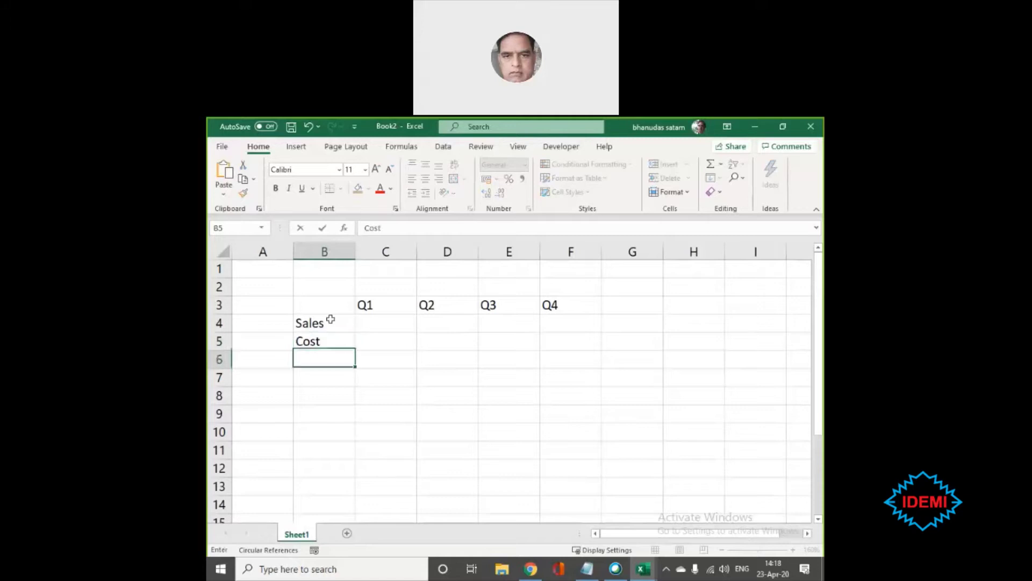
pyautogui.write('Profit')
pyautogui.click(330, 319)
# - Fill the Sales and Cost cells C4:F5 at once with the formula =INT(RAND()*10000)
pyautogui.press('Right')
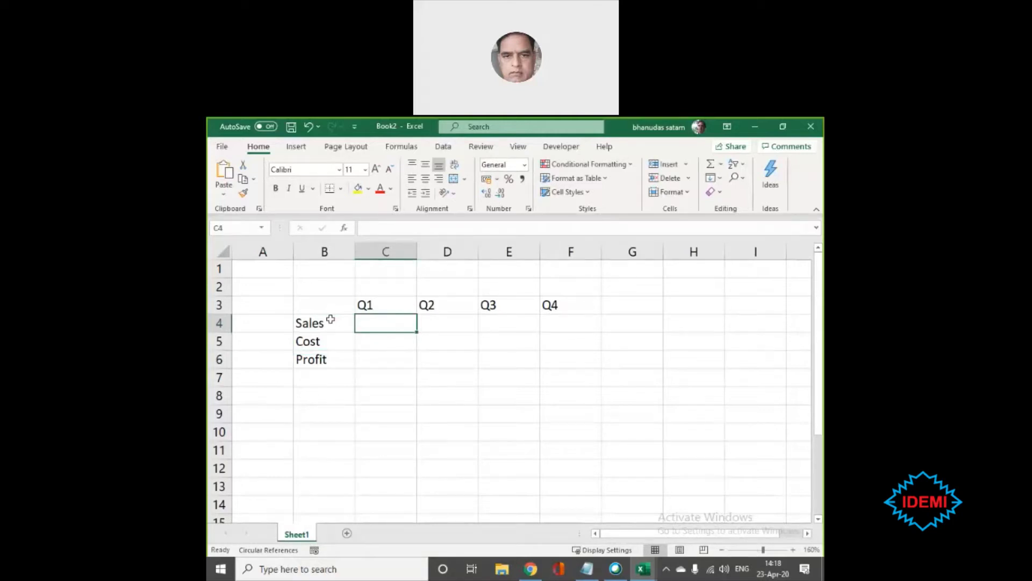
pyautogui.hotkey('shift', 'Down')
pyautogui.hotkey('shift', 'Right')
pyautogui.hotkey('shift', 'Right')
pyautogui.hotkey('shift', 'Right')
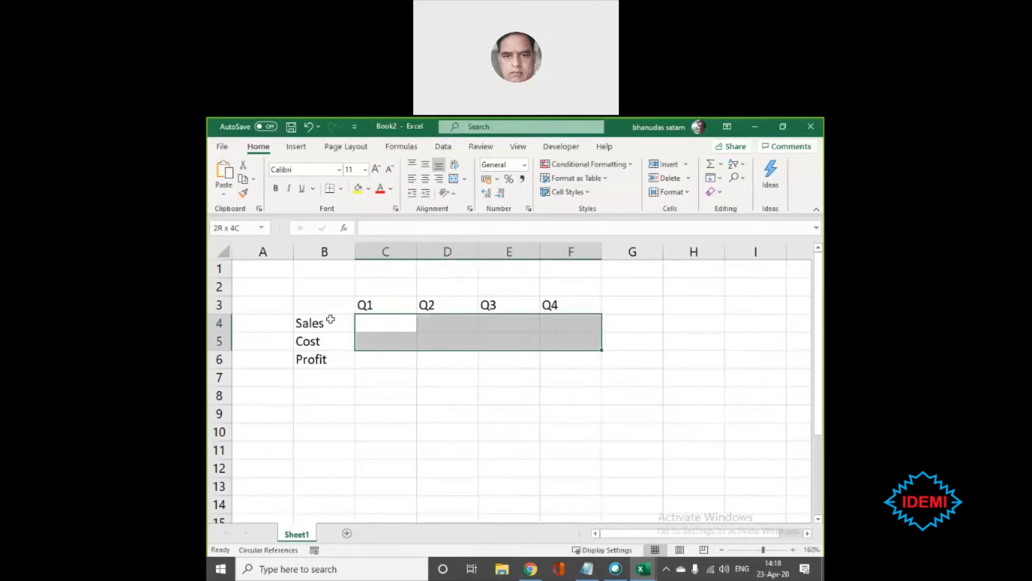
pyautogui.write('=i')
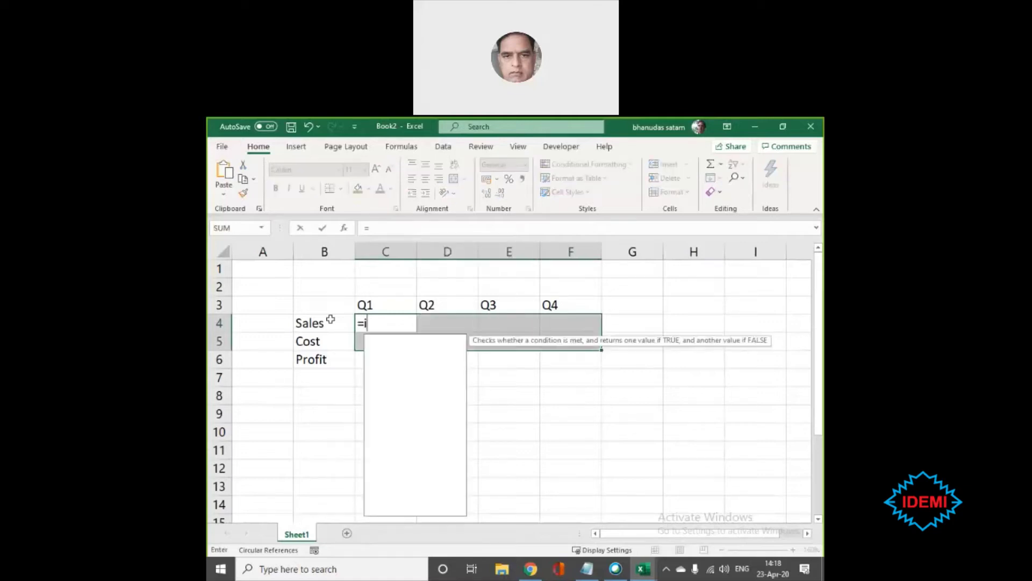
pyautogui.write('nt(')
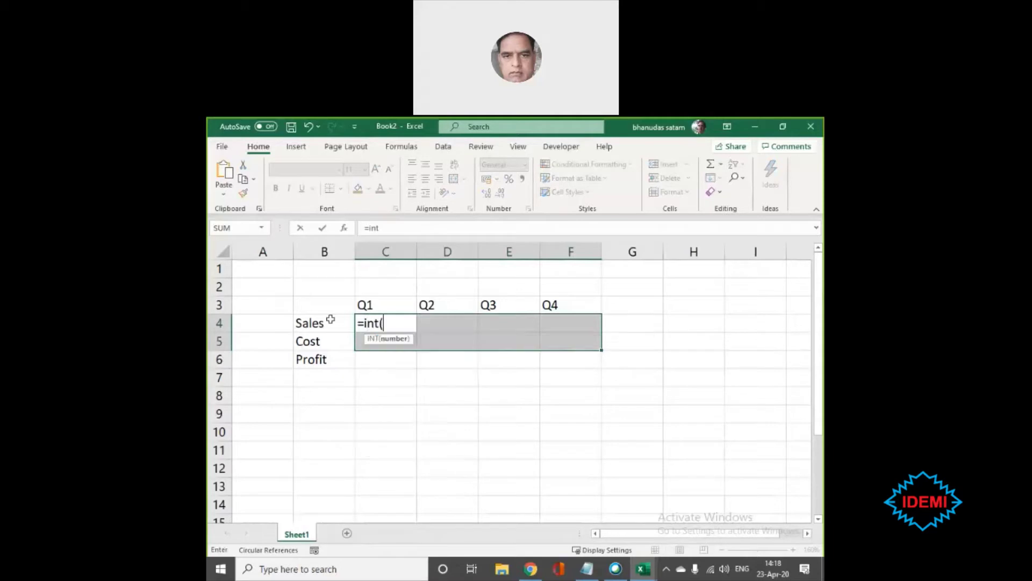
pyautogui.write('rand')
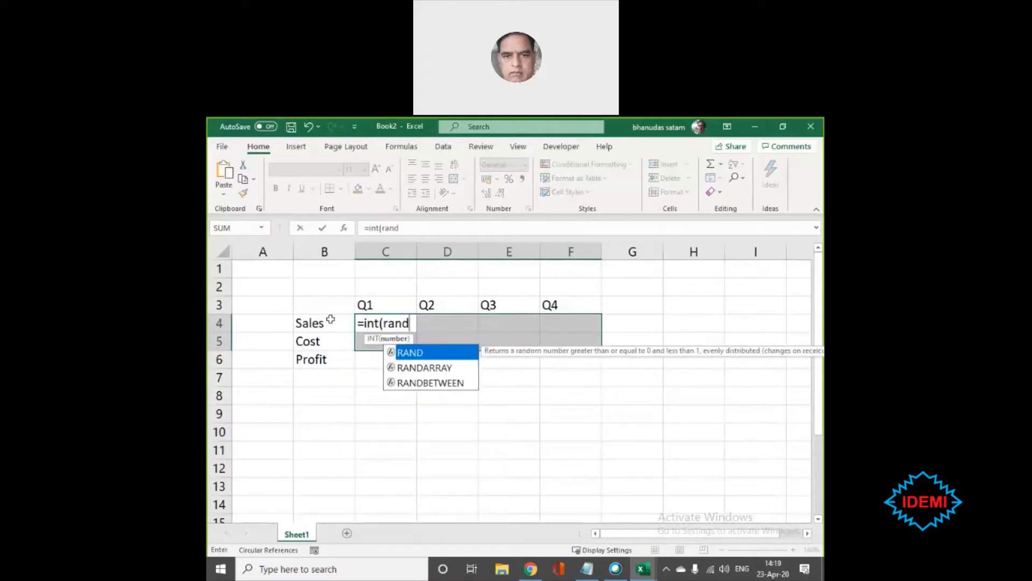
pyautogui.write('()*10000')
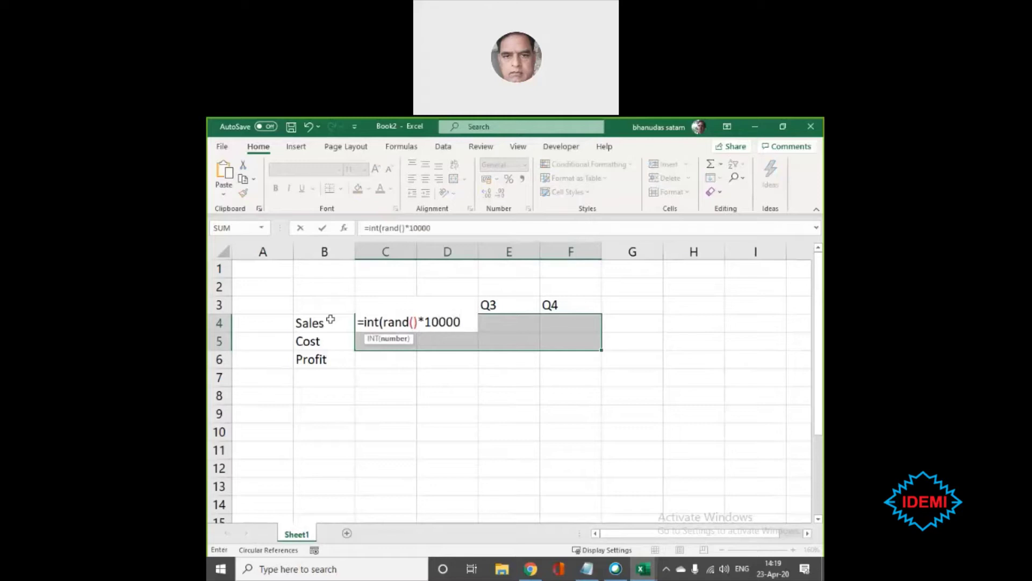
pyautogui.write(')')
pyautogui.hotkey('ctrl', 'Return')
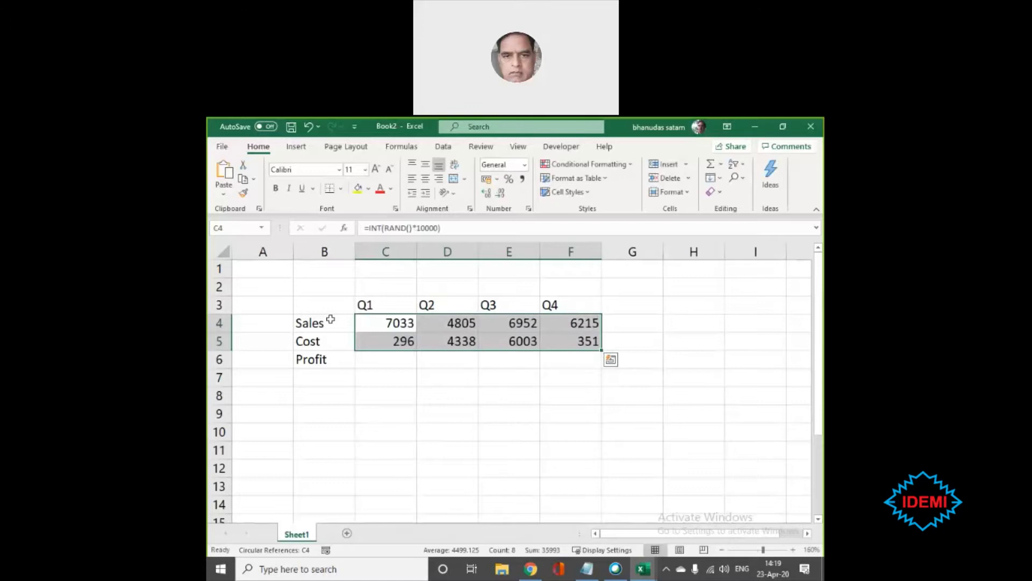
# - Replace the random-number formulas in C4:F5 with their static values using Paste Special
pyautogui.hotkey('ctrl', 'c')
pyautogui.hotkey('alt', 'e')
pyautogui.press('s')
pyautogui.press('v')
pyautogui.press('Return')
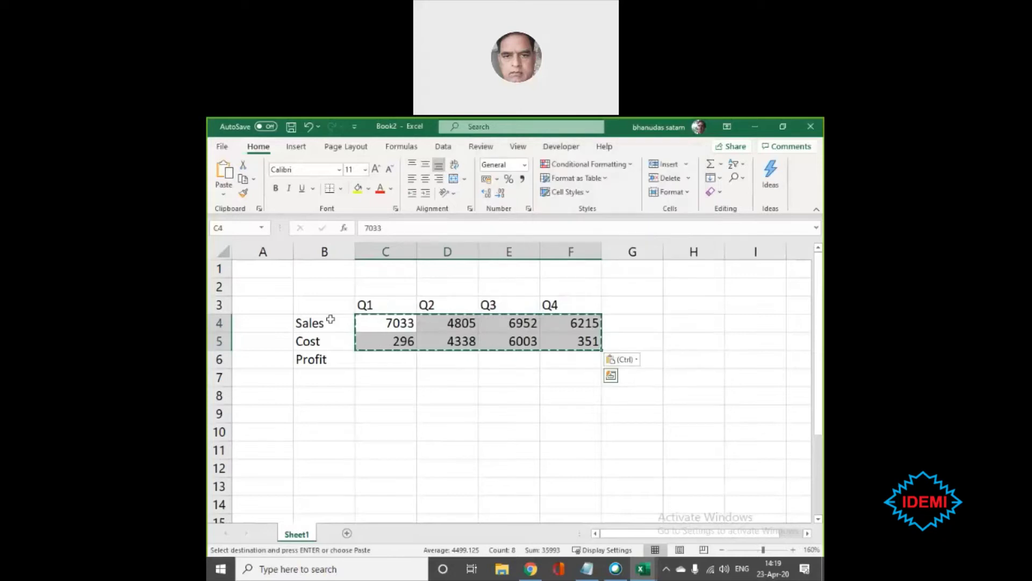
pyautogui.press('Escape')
pyautogui.press('Up')
pyautogui.press('Down')
pyautogui.hotkey('shift', 'Down')
pyautogui.hotkey('shift', 'Right')
pyautogui.hotkey('shift', 'Right')
pyautogui.hotkey('shift', 'Right')
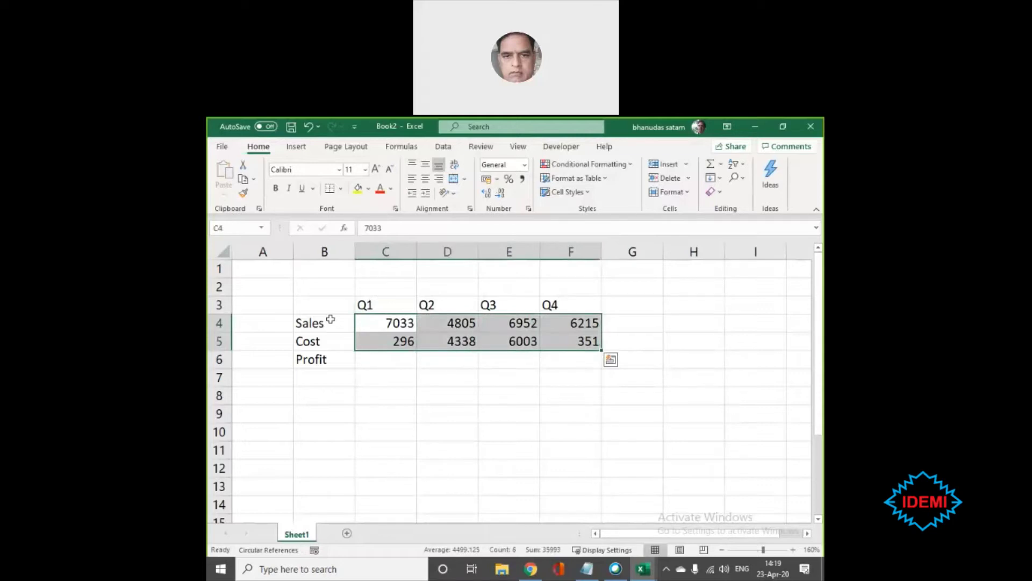
# - Calculate the Q1 profit in C6 as Sales minus Cost with the formula =C4-C5
pyautogui.press('Down')
pyautogui.press('Down')
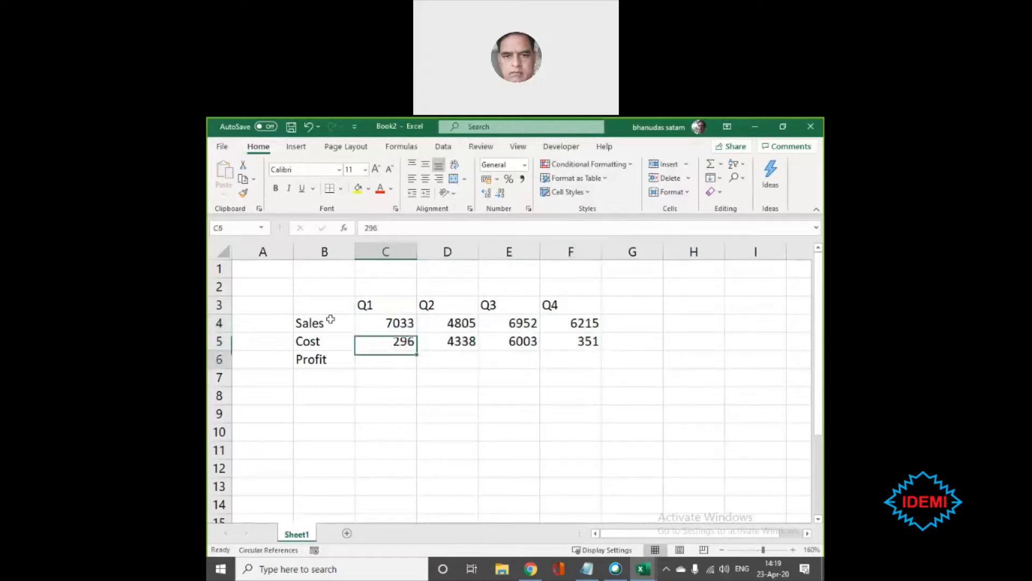
pyautogui.write('=')
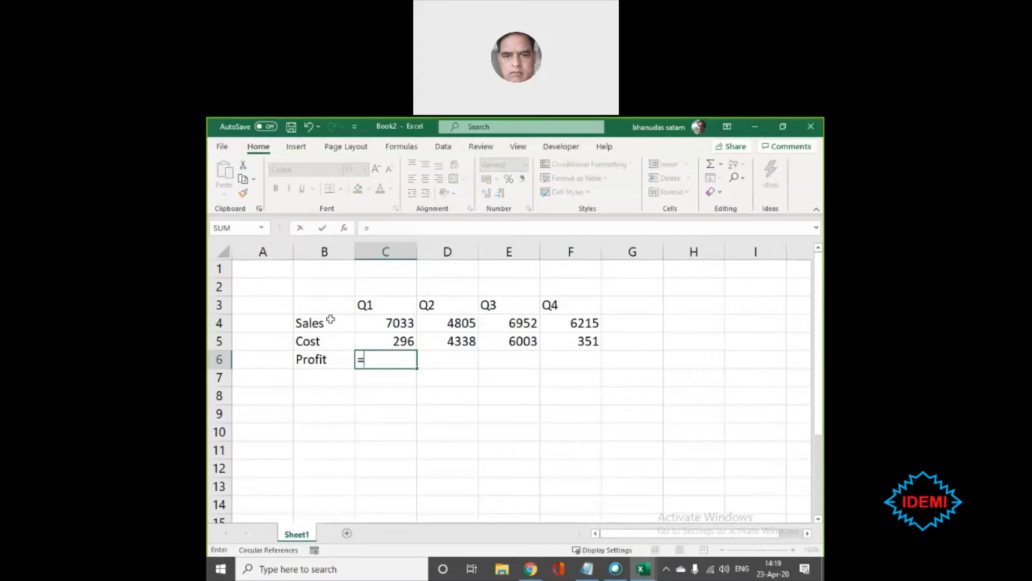
pyautogui.press('Up')
pyautogui.press('Up')
pyautogui.write('-')
pyautogui.press('Down')
pyautogui.press('Return')
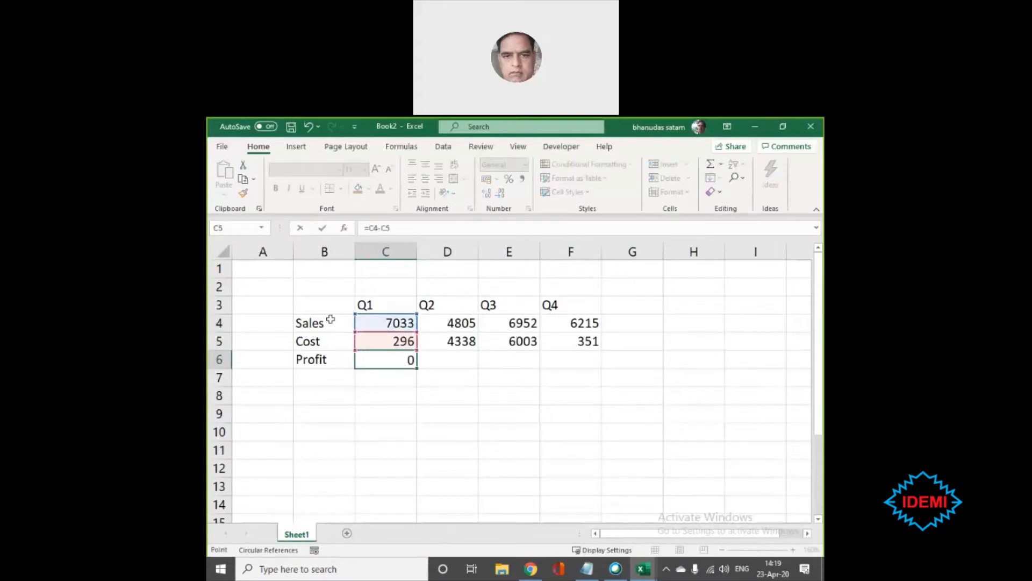
# - Fill the Profit cells C6:F6 at once with the formula =C4-C5, adjusted for each quarter
pyautogui.press('Up')
pyautogui.hotkey('shift', 'Right')
pyautogui.hotkey('shift', 'Right')
pyautogui.hotkey('shift', 'Right')
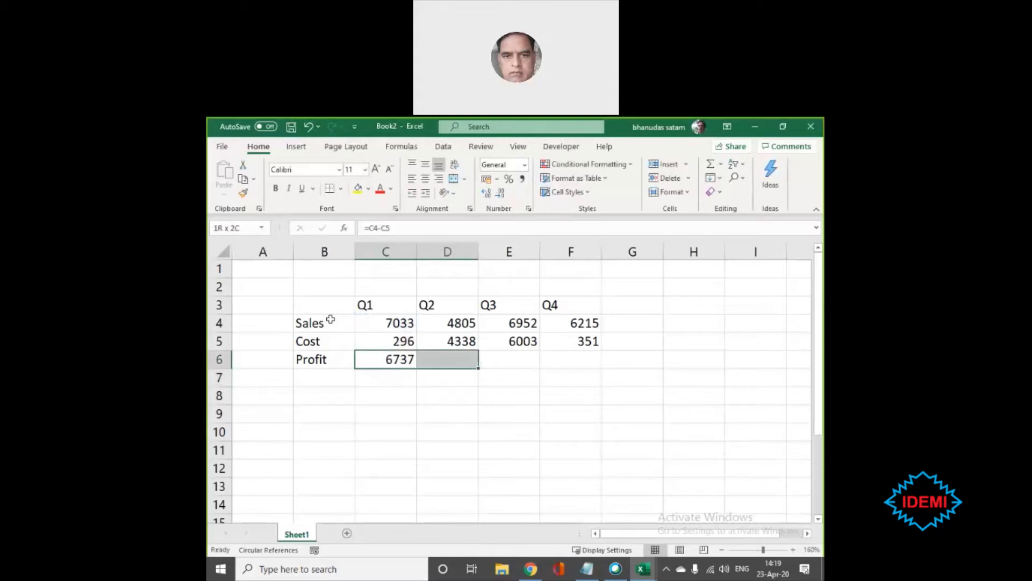
pyautogui.press('F2')
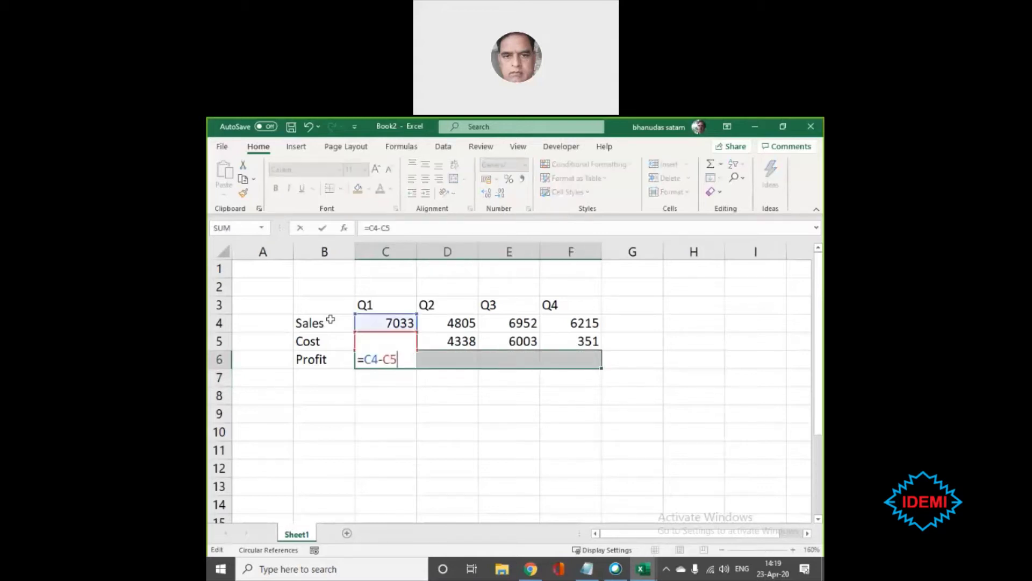
pyautogui.hotkey('ctrl', 'Return')
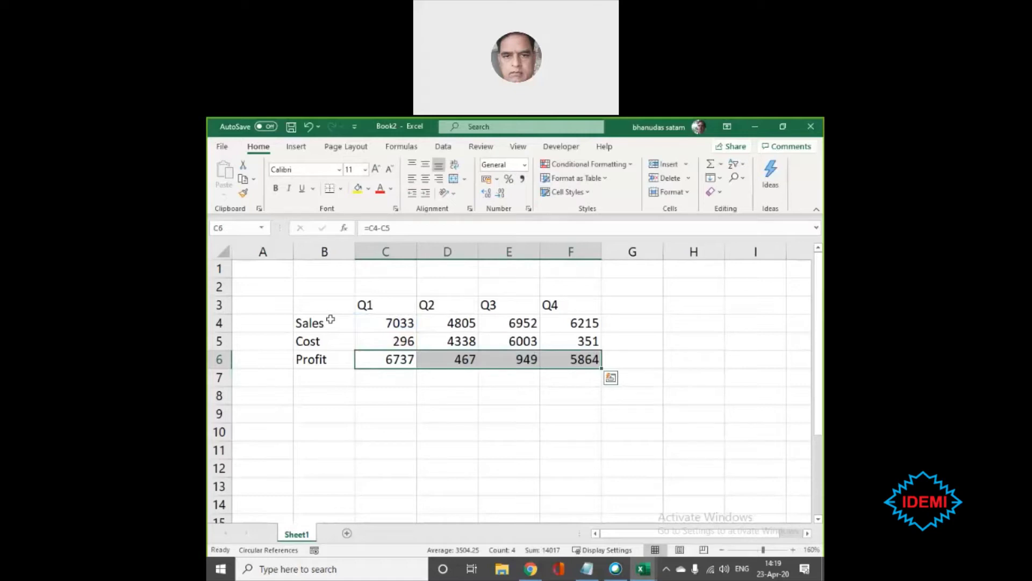
# - Enter the title North Region in cell C2 above the quarter headings
pyautogui.press('Up')
pyautogui.press('Up')
pyautogui.press('Up')
pyautogui.press('Up')
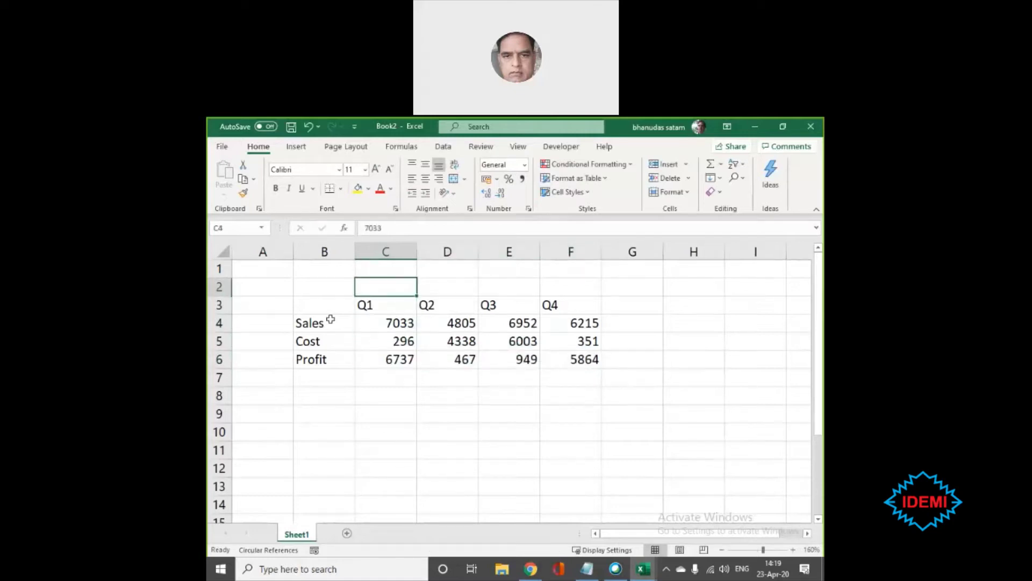
pyautogui.write('N')
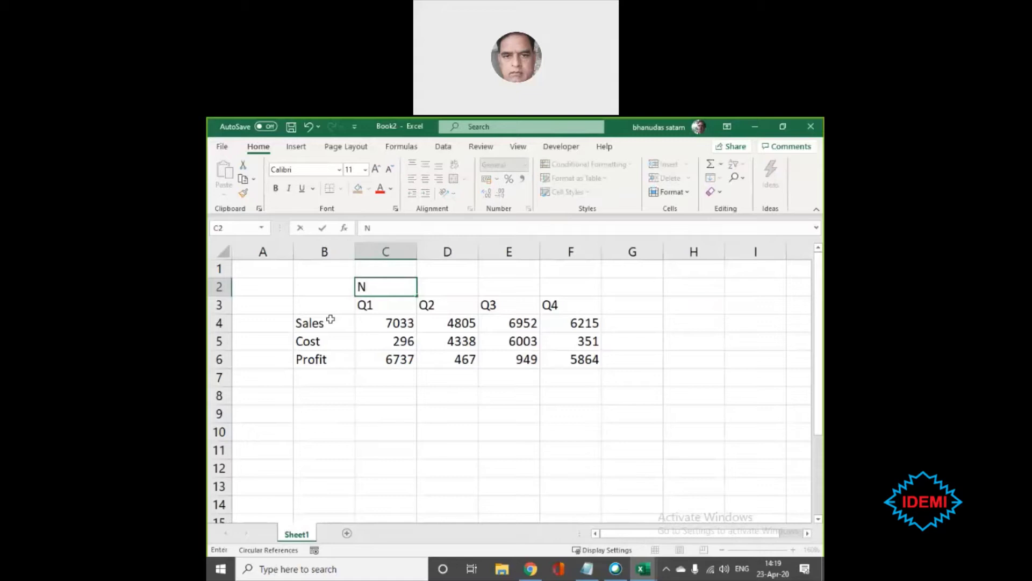
pyautogui.write('orth Region')
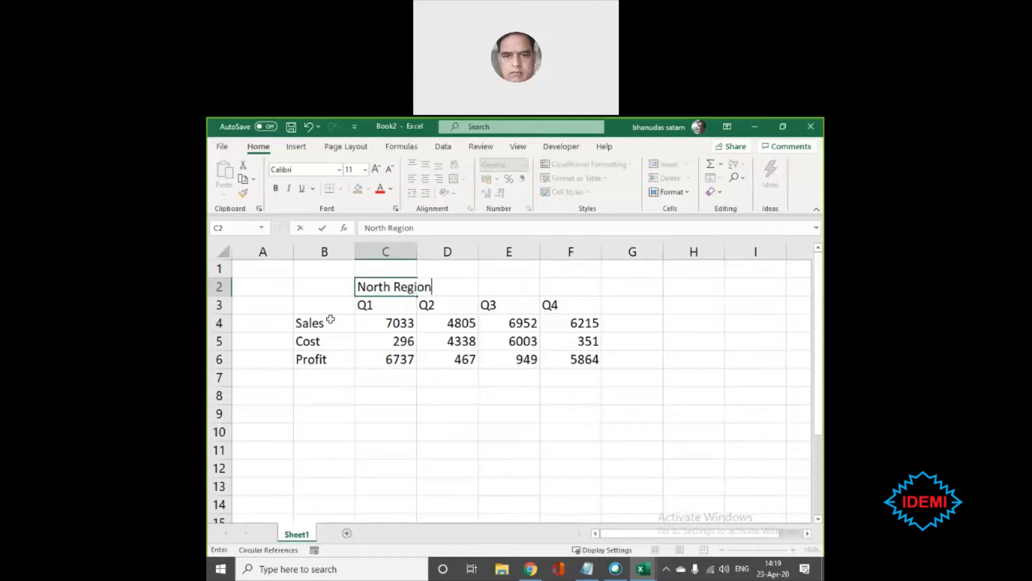
pyautogui.press('Return')
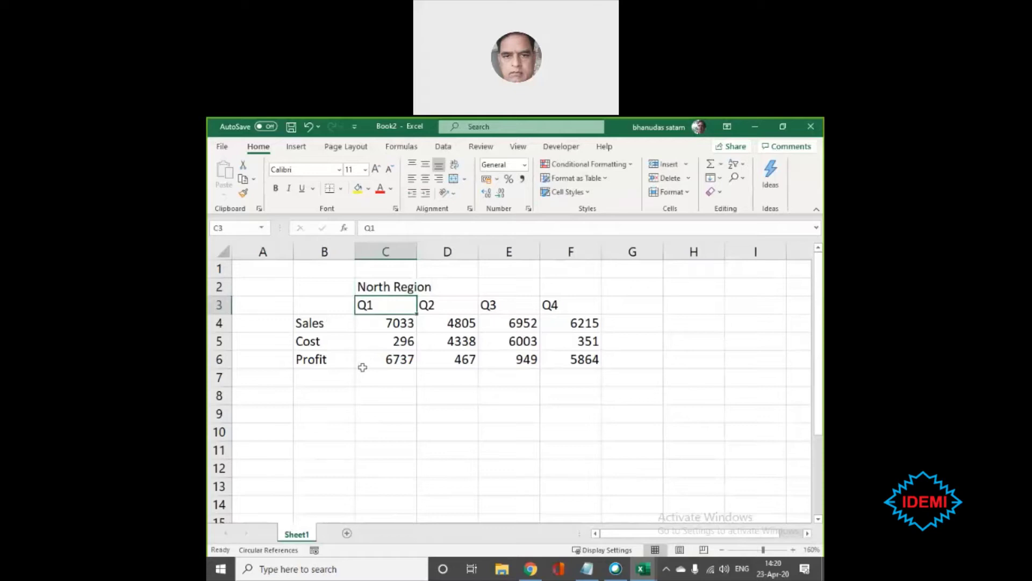
pyautogui.click(372, 359)
pyautogui.moveTo(324, 302); pyautogui.dragTo(333, 344)
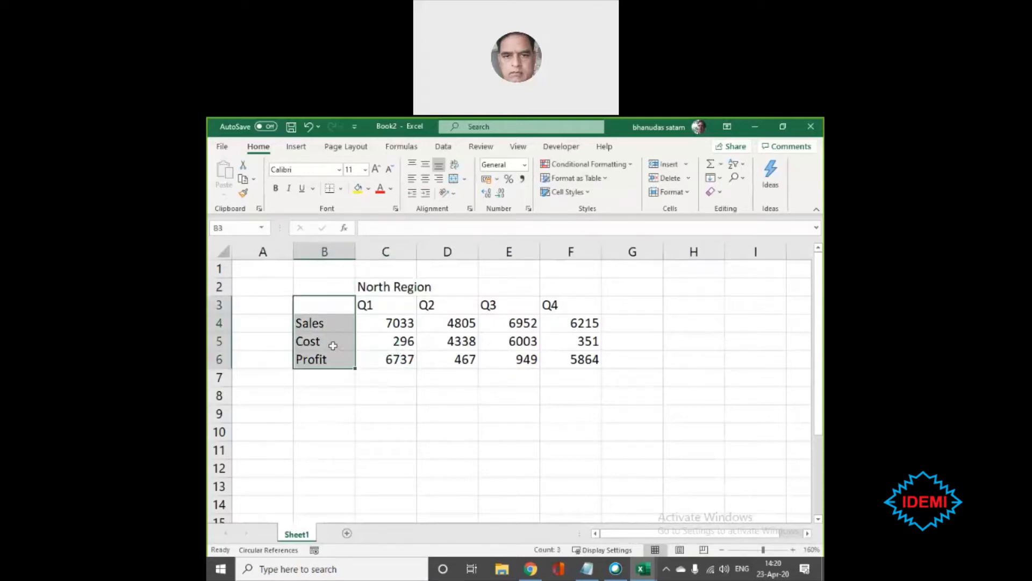
pyautogui.hotkey('shift', 'Right')
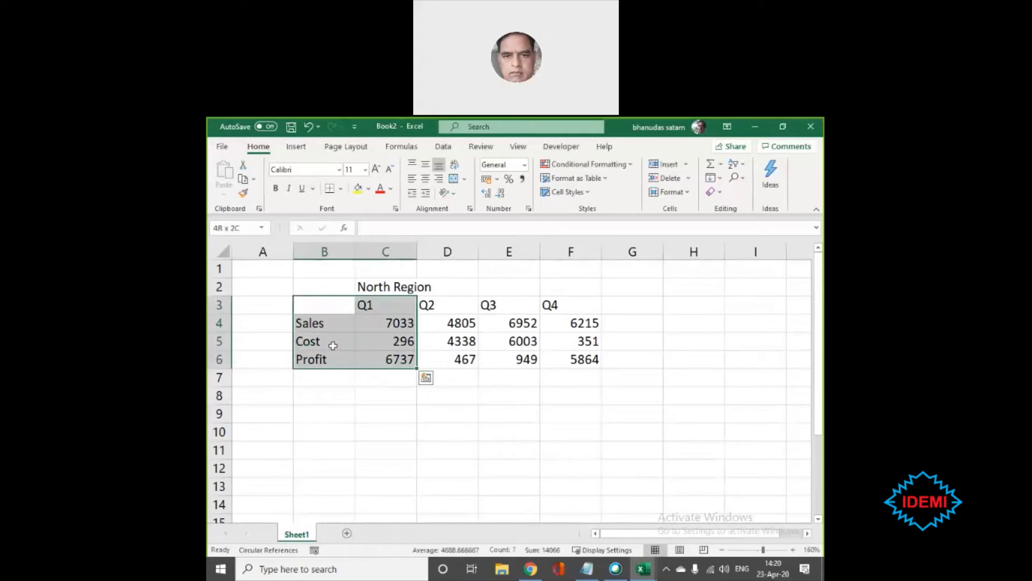
pyautogui.hotkey('ctrl', 'shift', 'Right')
pyautogui.press('Home')
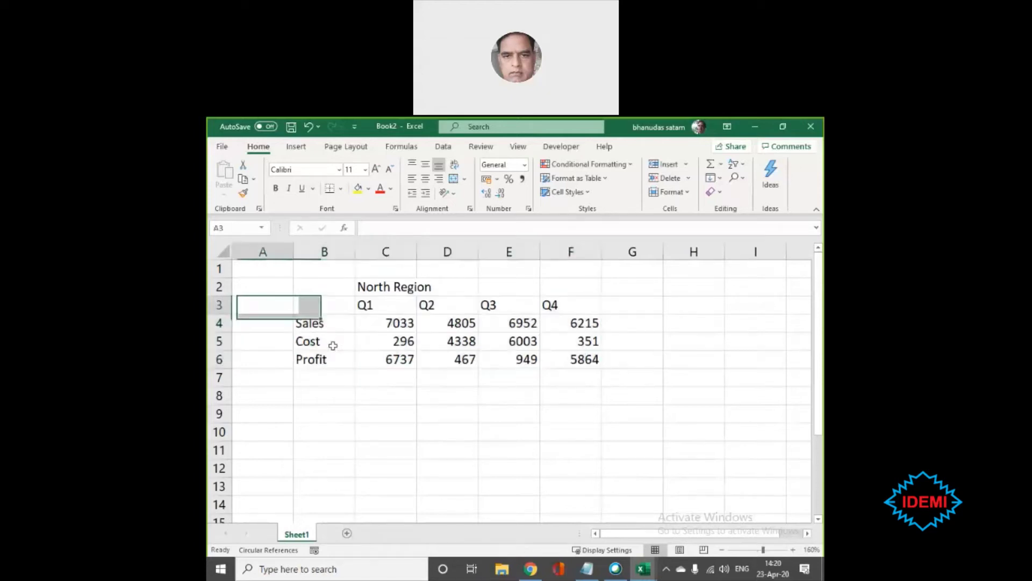
pyautogui.press('Up')
pyautogui.press('Up')
pyautogui.press('Right')
pyautogui.press('Down')
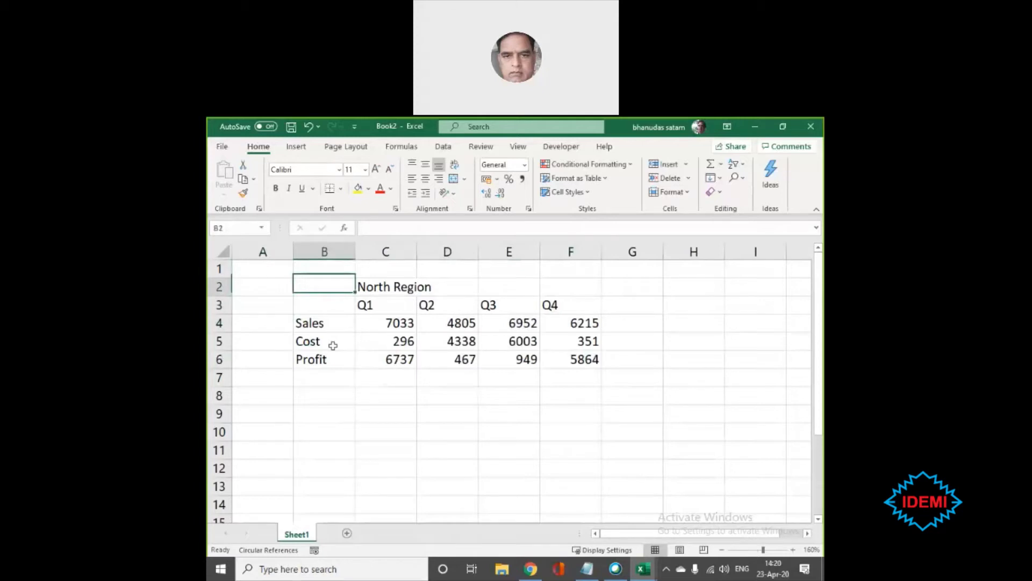
pyautogui.press('Down')
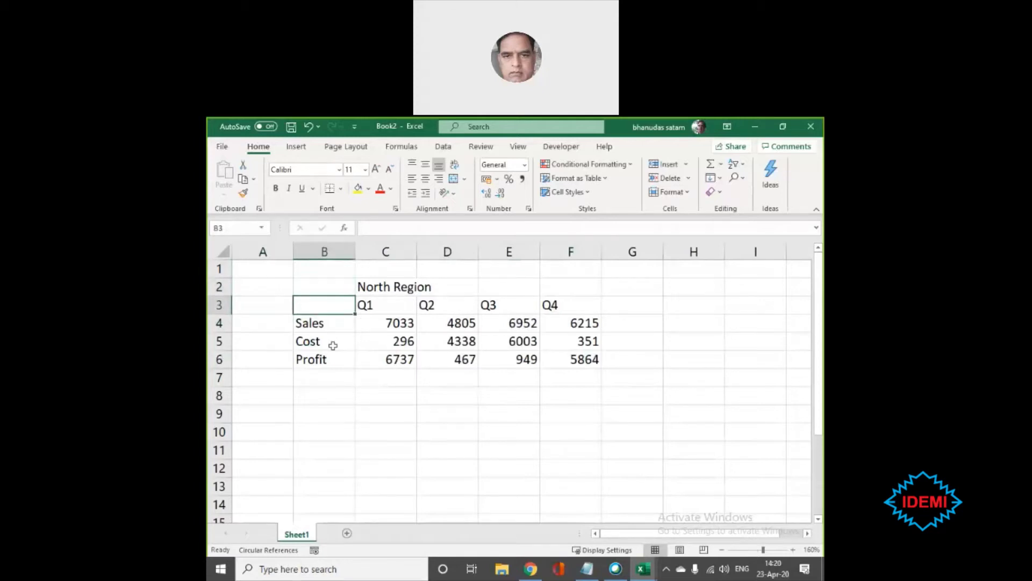
pyautogui.hotkey('shift', 'Right')
pyautogui.hotkey('shift', 'Right')
pyautogui.hotkey('shift', 'Right')
pyautogui.hotkey('shift', 'Right')
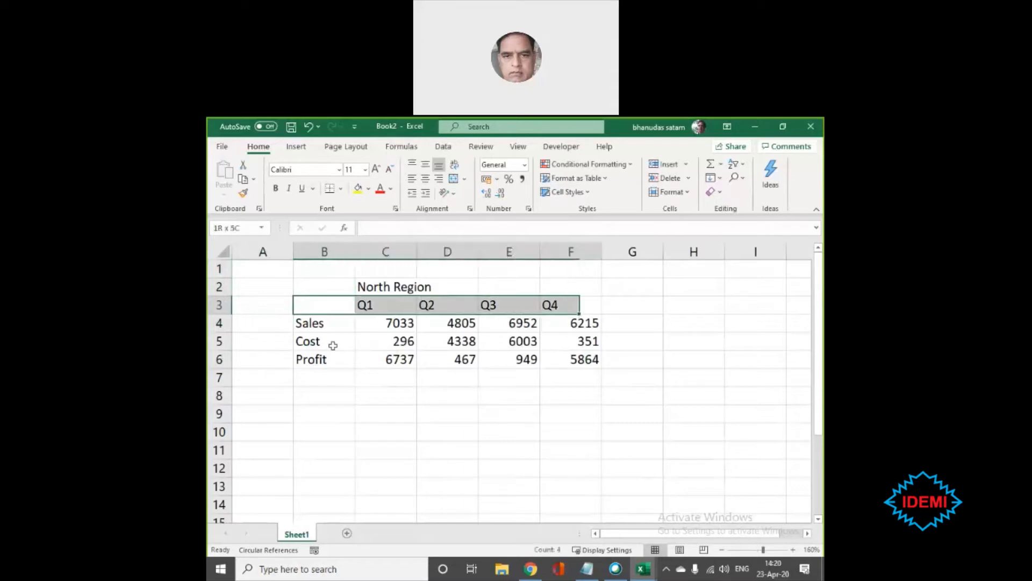
pyautogui.hotkey('shift', 'Down')
pyautogui.hotkey('shift', 'Down')
pyautogui.hotkey('shift', 'Down')
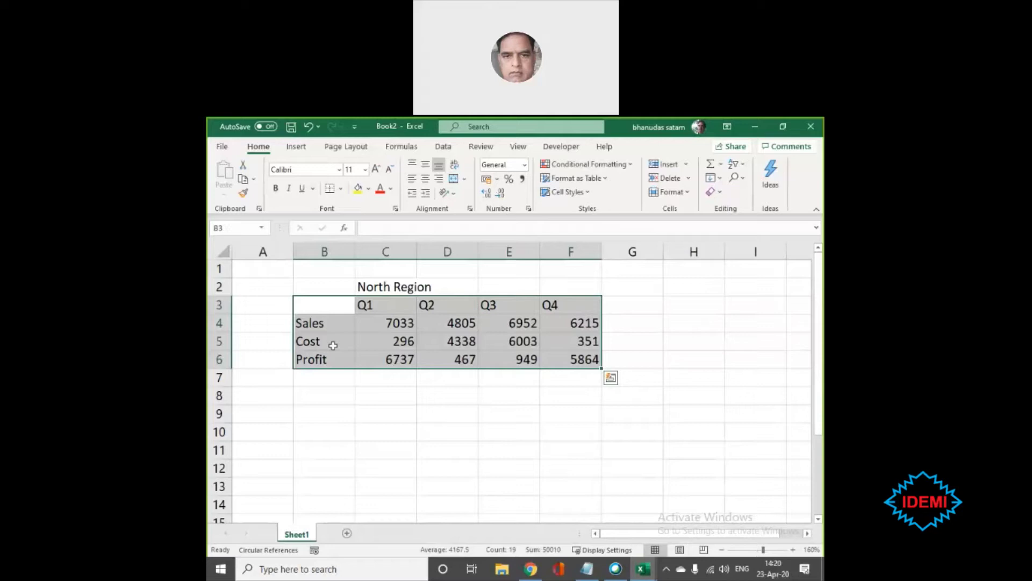
# - Enter the note "How to create multiple sheets in one go" in cell B8 below the table
pyautogui.press('Down')
pyautogui.press('Down')
pyautogui.press('Down')
pyautogui.press('Down')
pyautogui.press('Down')
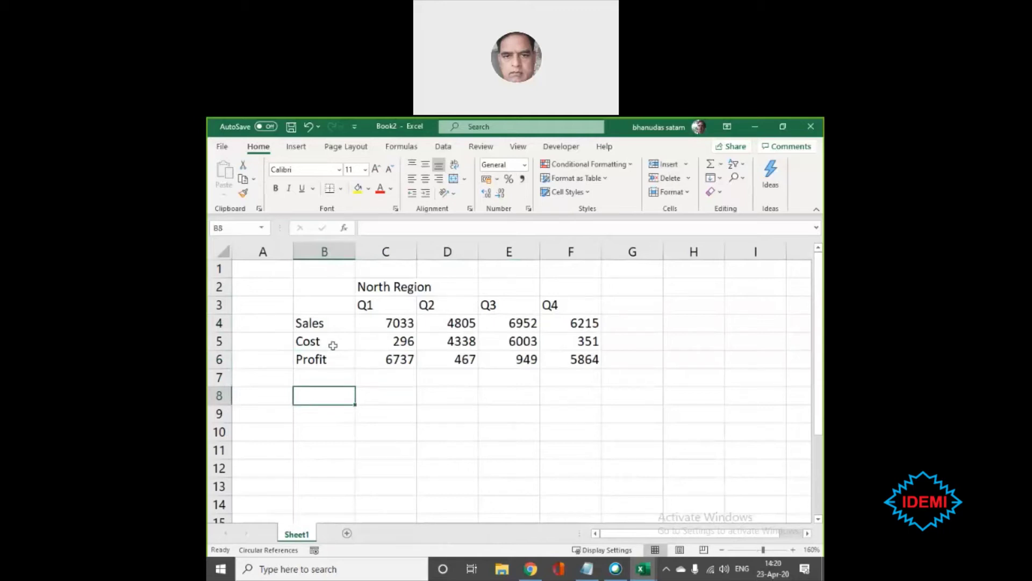
pyautogui.write('How to creat e multiple sheets in ')
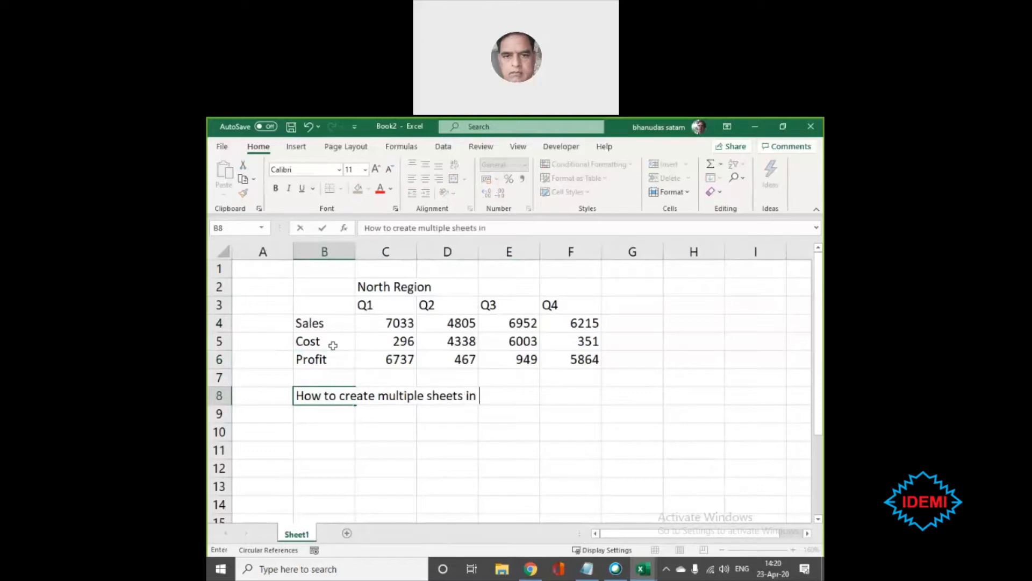
pyautogui.write('1')
pyautogui.press('BackSpace')
pyautogui.press('BackSpace')
pyautogui.write('one go')
pyautogui.press('Return')
# - Enter the note "I will group sheets and enter information, so that it appears on all sheets simultaneously" in cell B9
pyautogui.write('I will group sh')
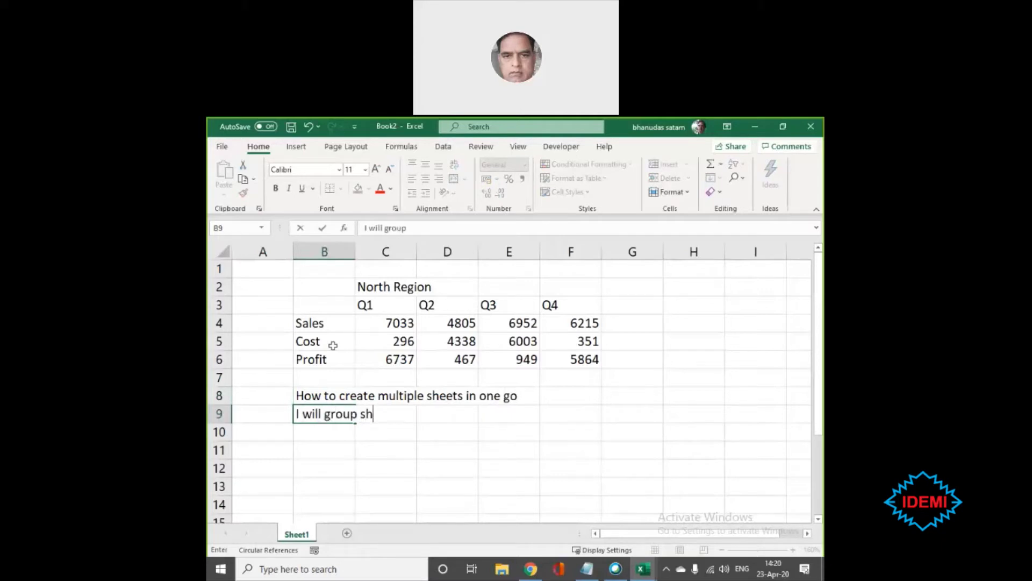
pyautogui.write('eets and ')
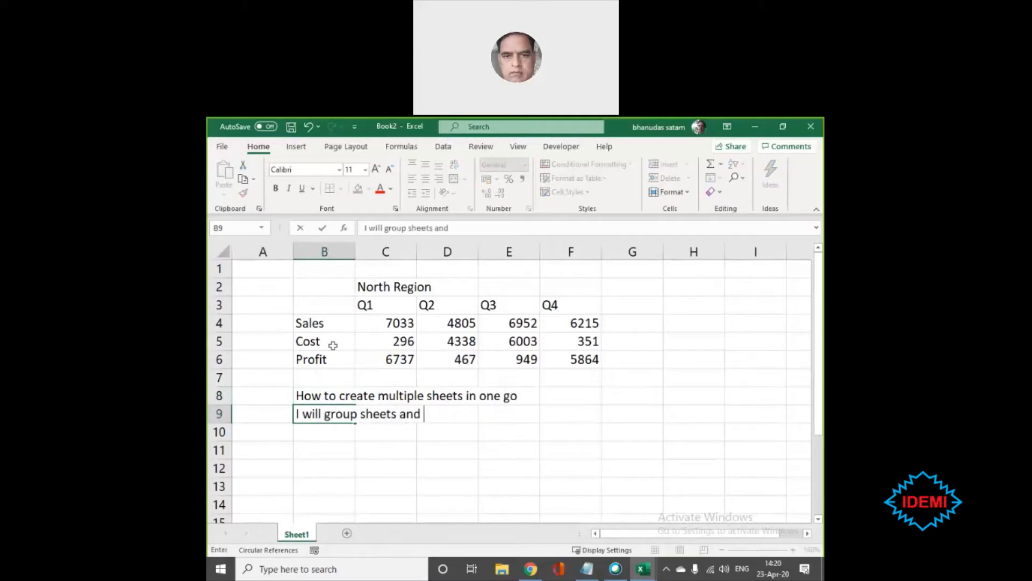
pyautogui.write('enter information, sso')
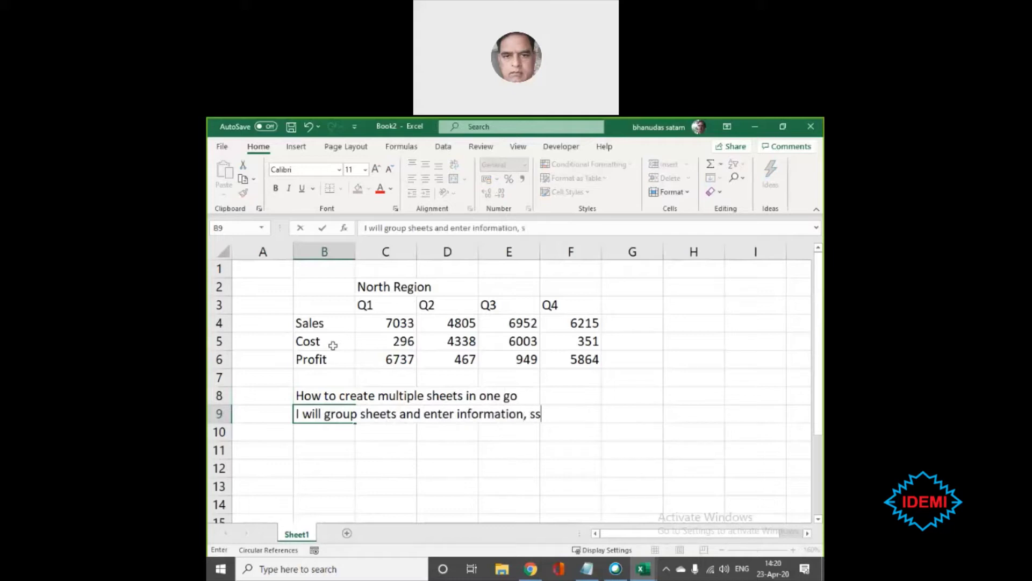
pyautogui.press('BackSpace')
pyautogui.press('BackSpace')
pyautogui.write('o that it appe')
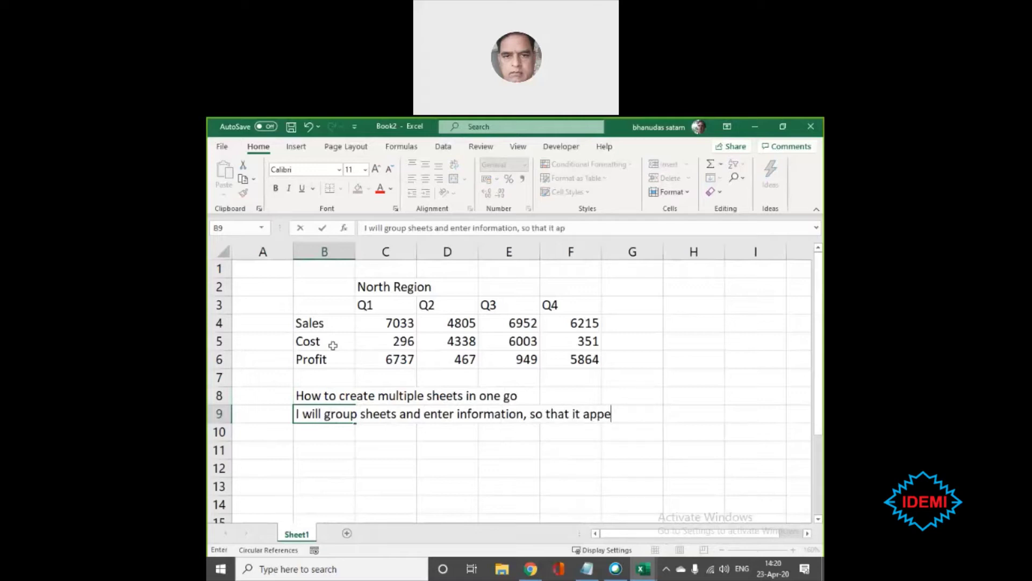
pyautogui.write('ars on all sheets imul')
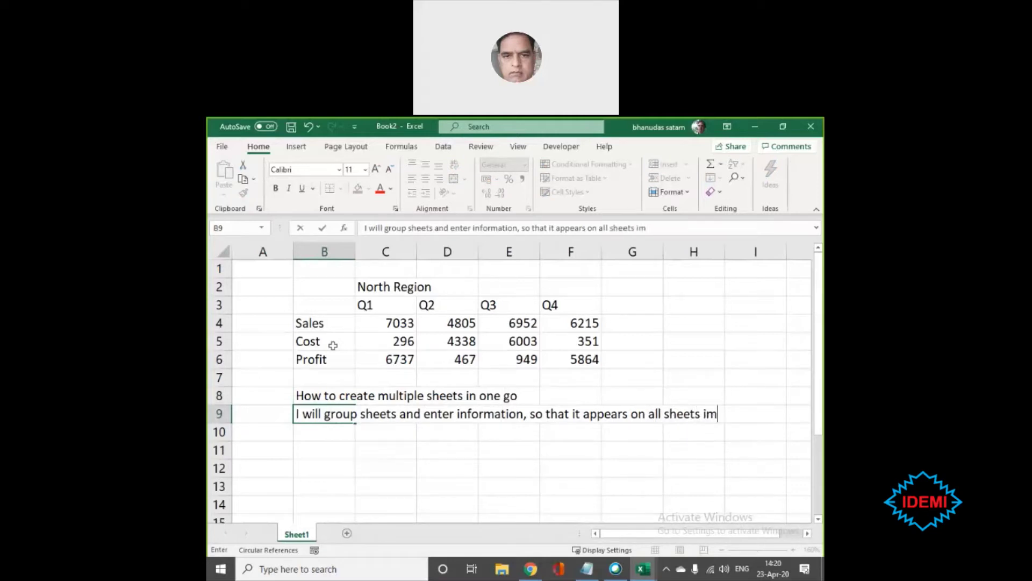
pyautogui.press('BackSpace')
pyautogui.press('BackSpace')
pyautogui.press('BackSpace')
pyautogui.press('BackSpace')
pyautogui.press('BackSpace')
pyautogui.write('simultaneously')
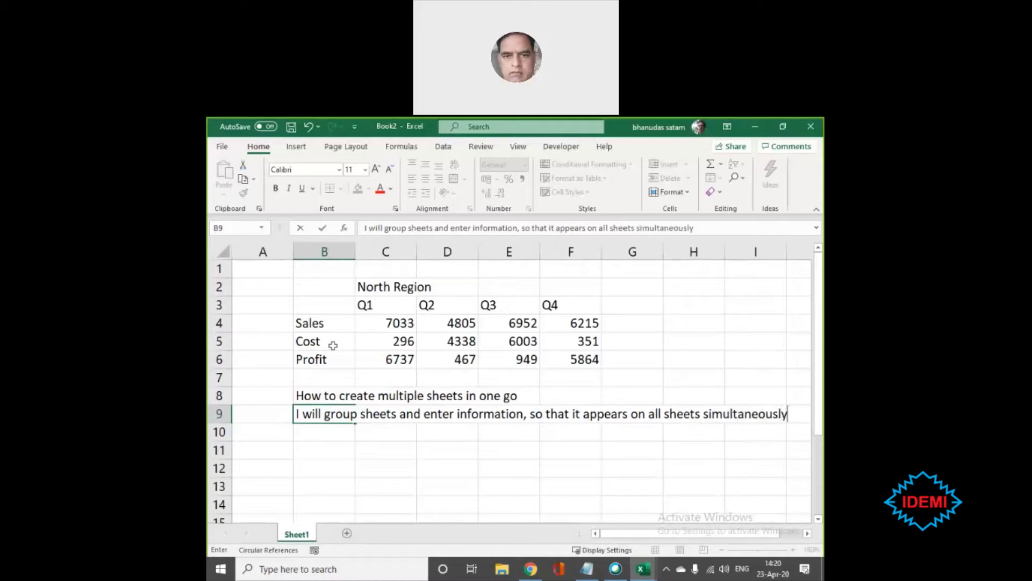
pyautogui.press('Return')
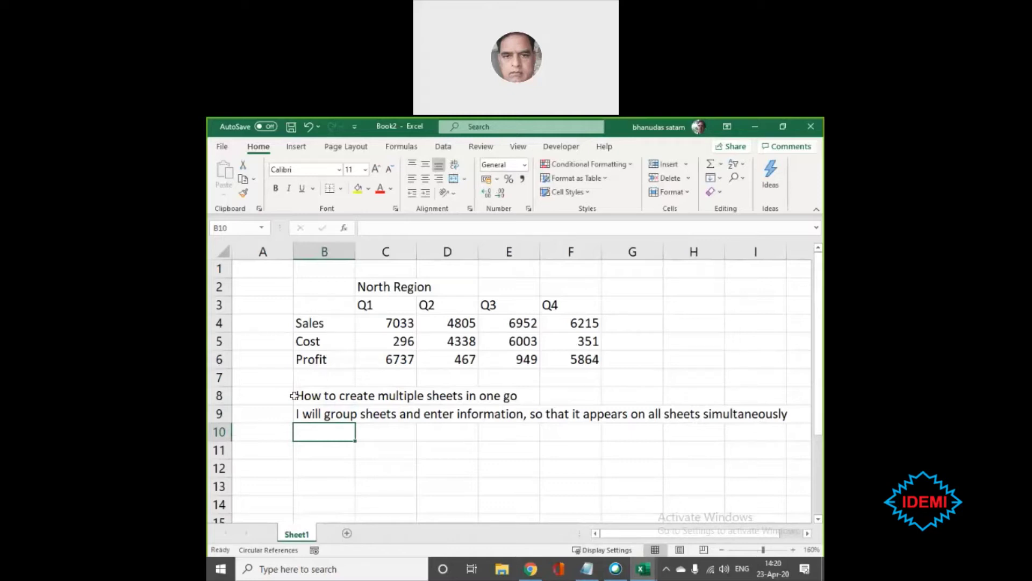
# - Add three new worksheets after Sheet1 in the workbook
pyautogui.click(348, 534)
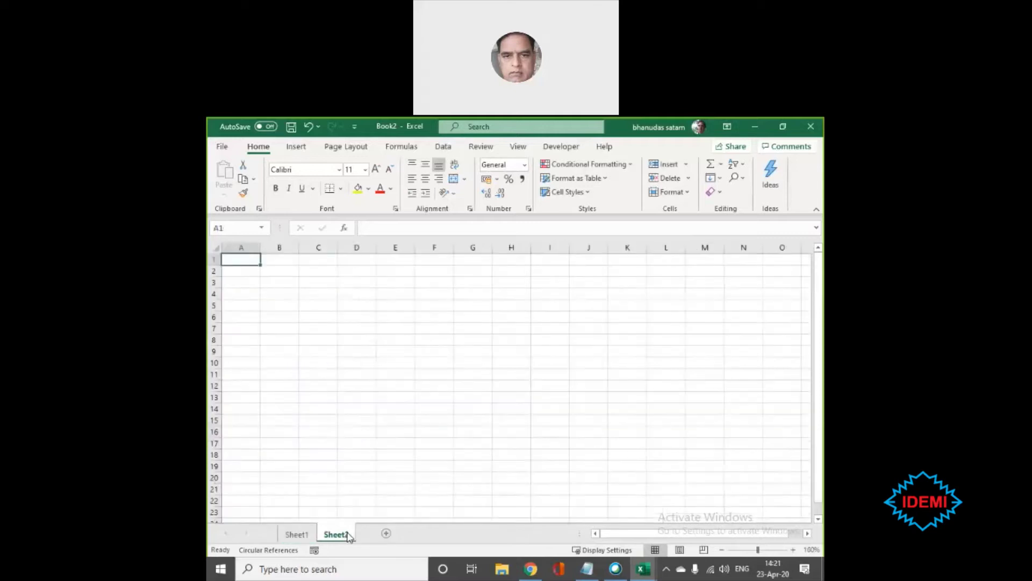
pyautogui.click(385, 533)
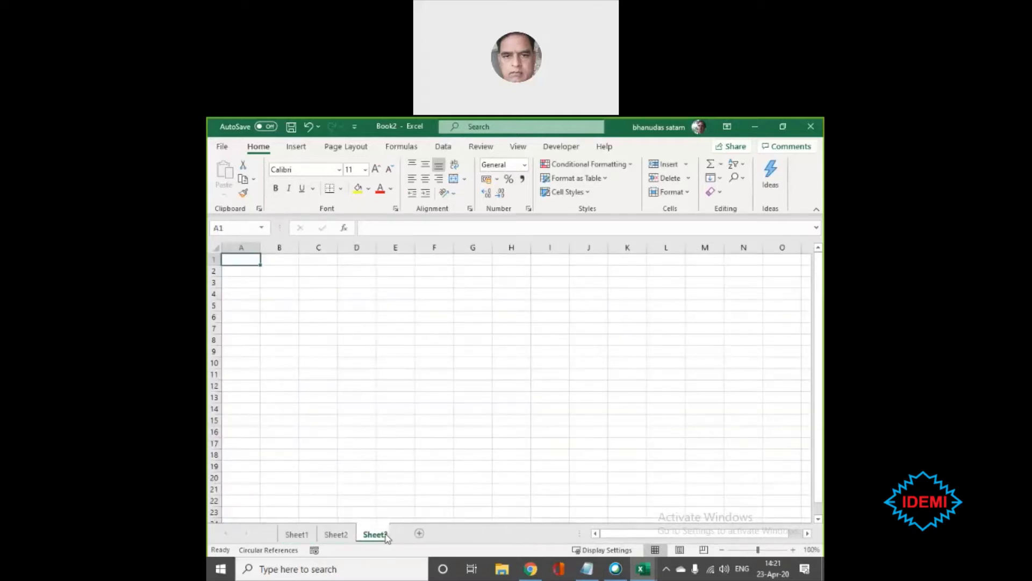
pyautogui.click(425, 533)
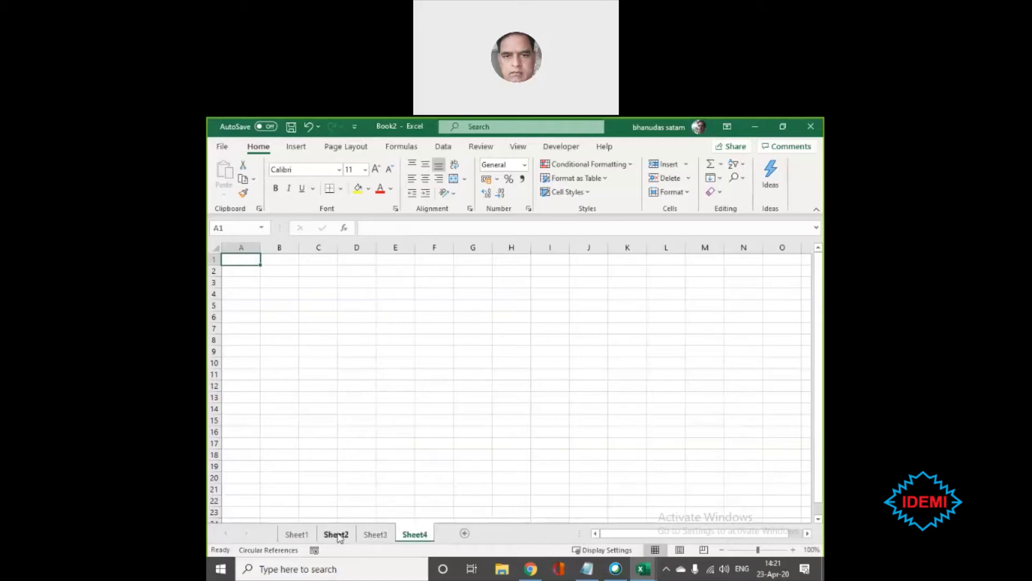
# - Rename the worksheet Sheet1 as North and Sheet2 as East
pyautogui.click(312, 535)
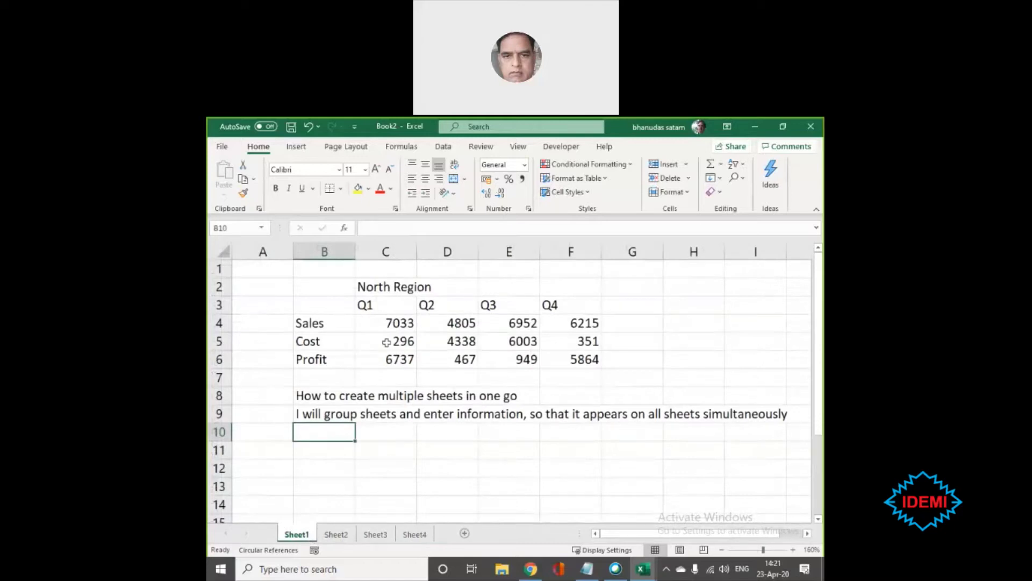
pyautogui.keyDown('ctrl'); pyautogui.click(336, 534); pyautogui.keyUp('ctrl')
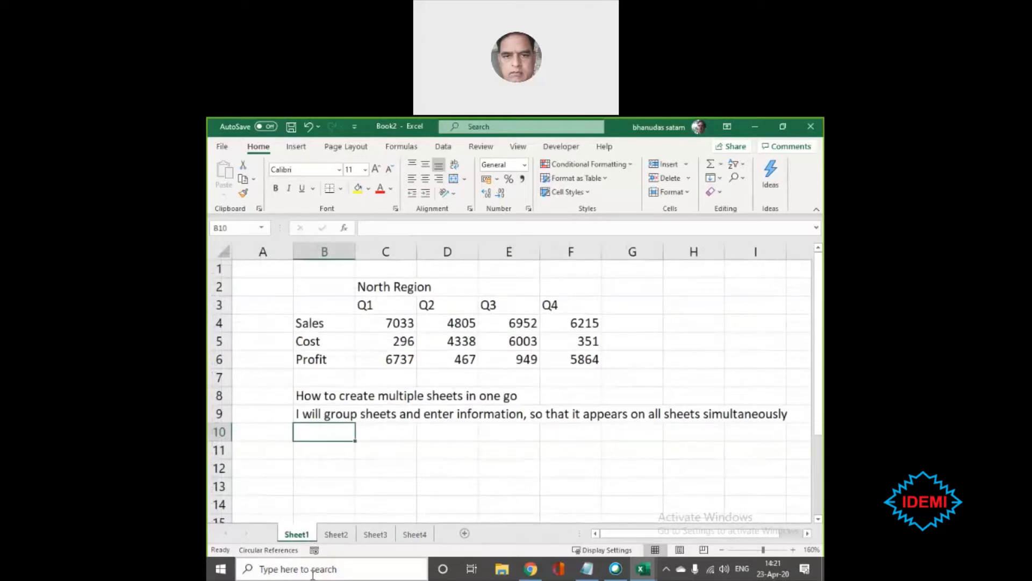
pyautogui.doubleClick(295, 535)
pyautogui.write('North')
pyautogui.click(334, 534)
pyautogui.doubleClick(334, 534)
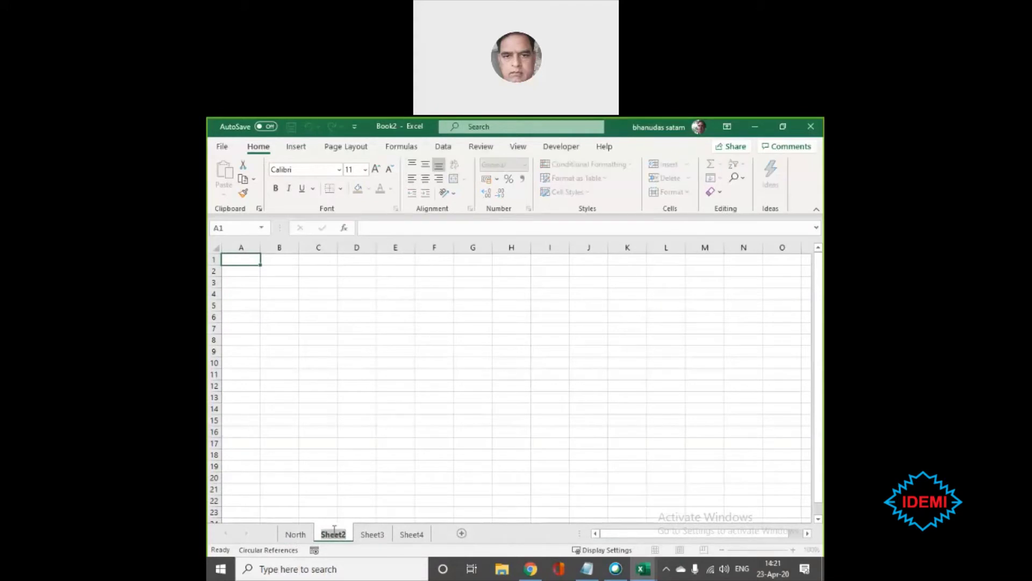
pyautogui.write('East')
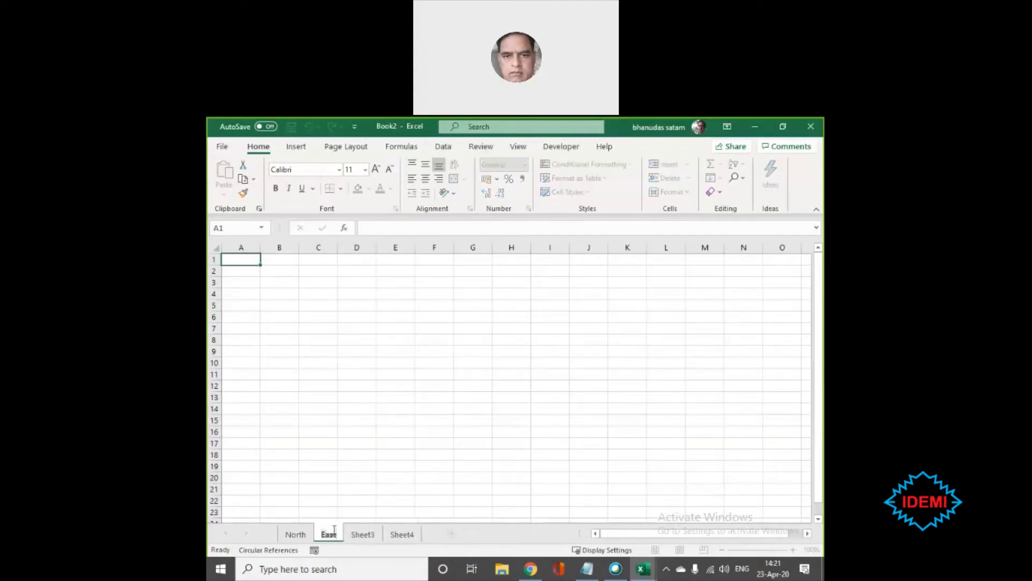
# - Rename the worksheet Sheet3 as South
pyautogui.click(368, 537)
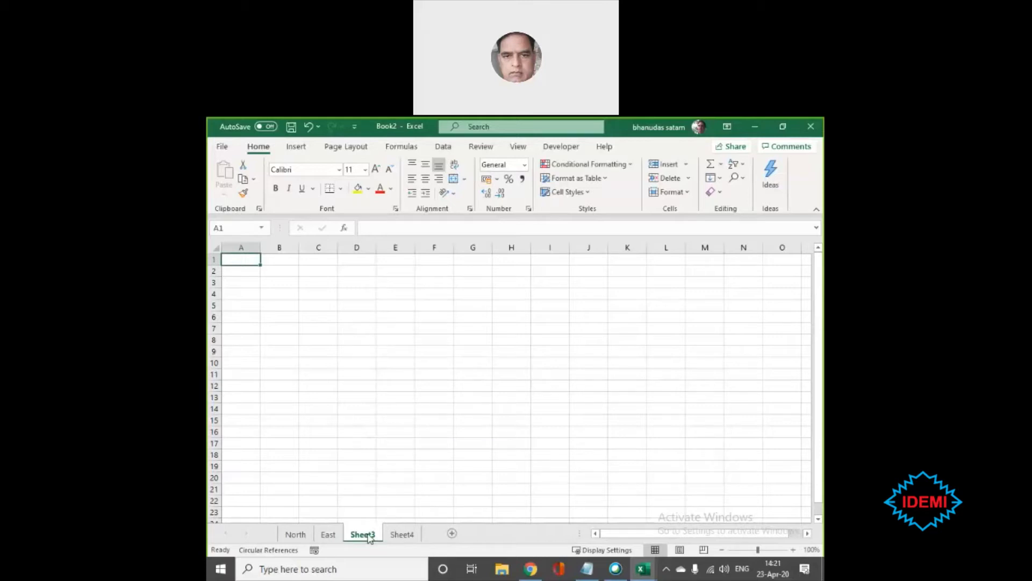
pyautogui.doubleClick(363, 534)
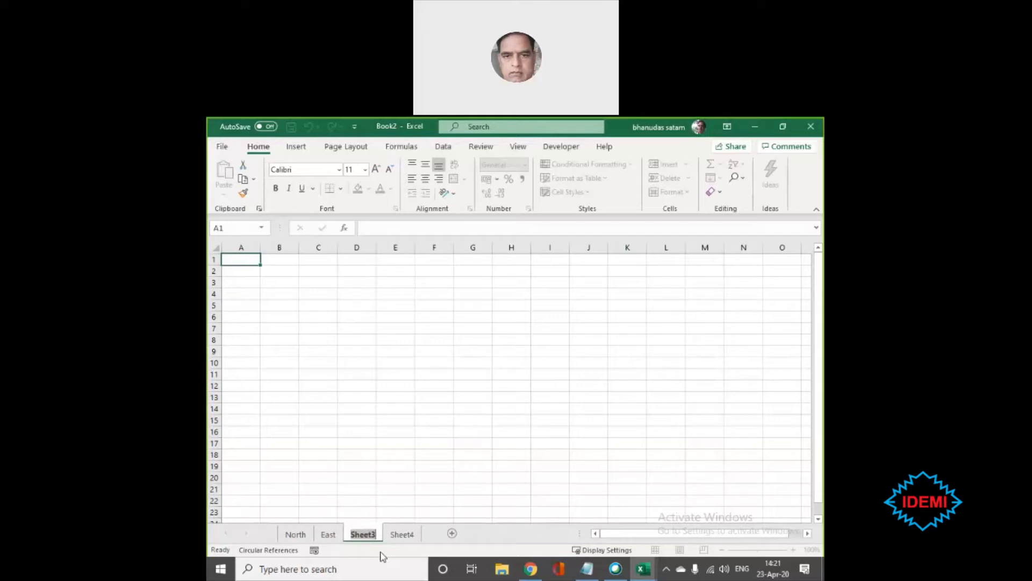
pyautogui.write('South')
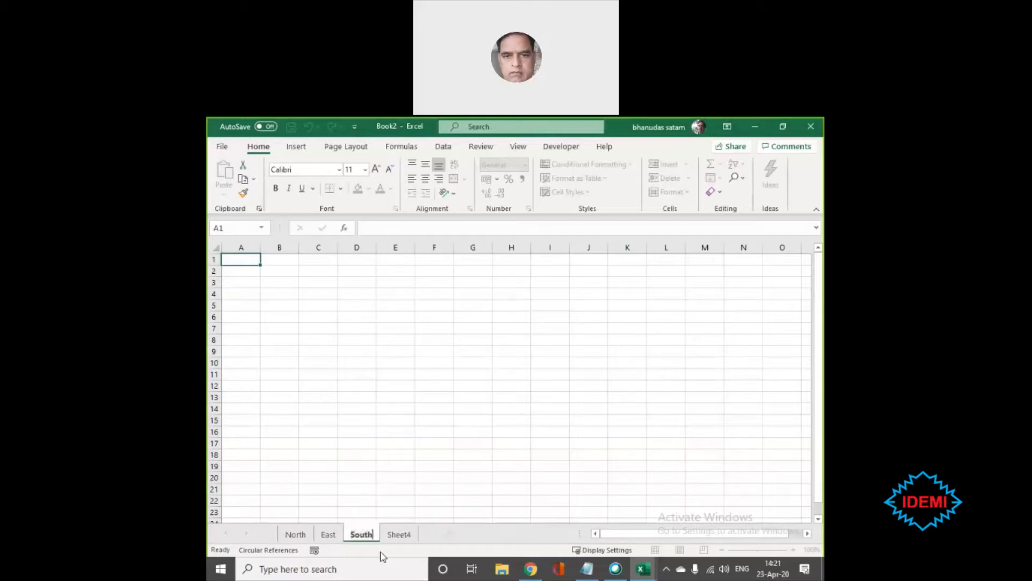
pyautogui.press('Return')
# - Rename the worksheet Sheet4 as West
pyautogui.click(398, 535)
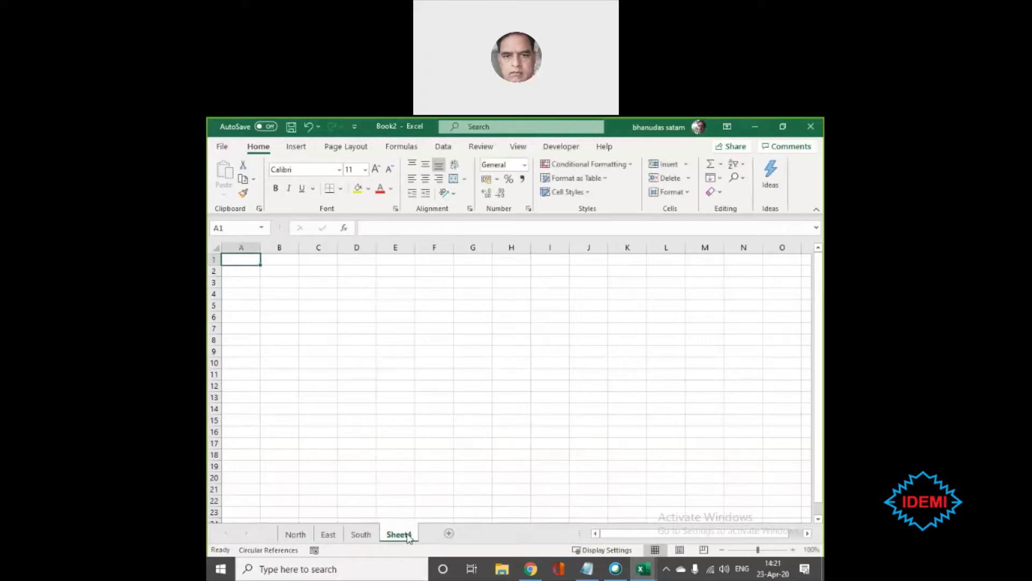
pyautogui.doubleClick(407, 535)
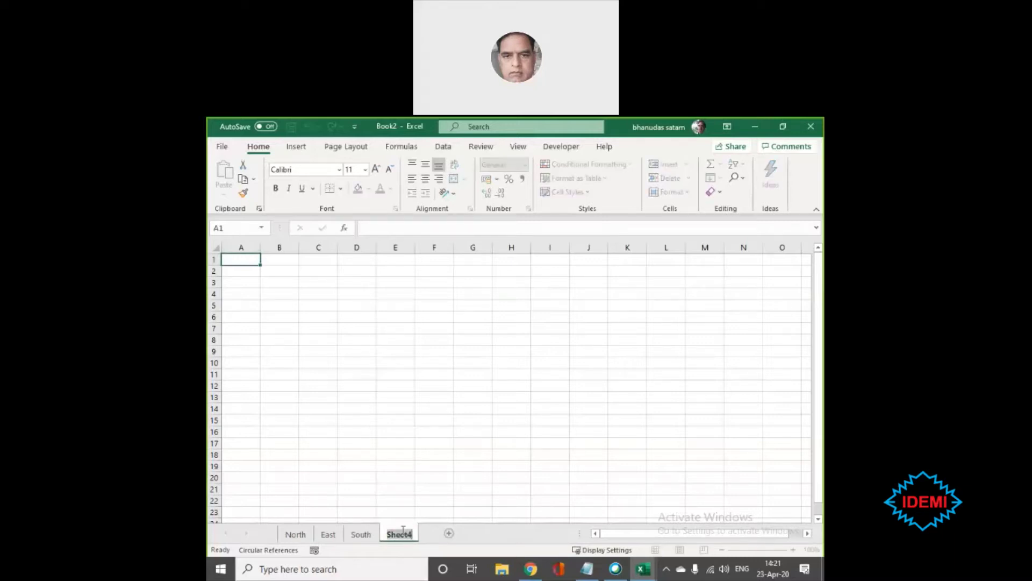
pyautogui.write('West')
pyautogui.press('Return')
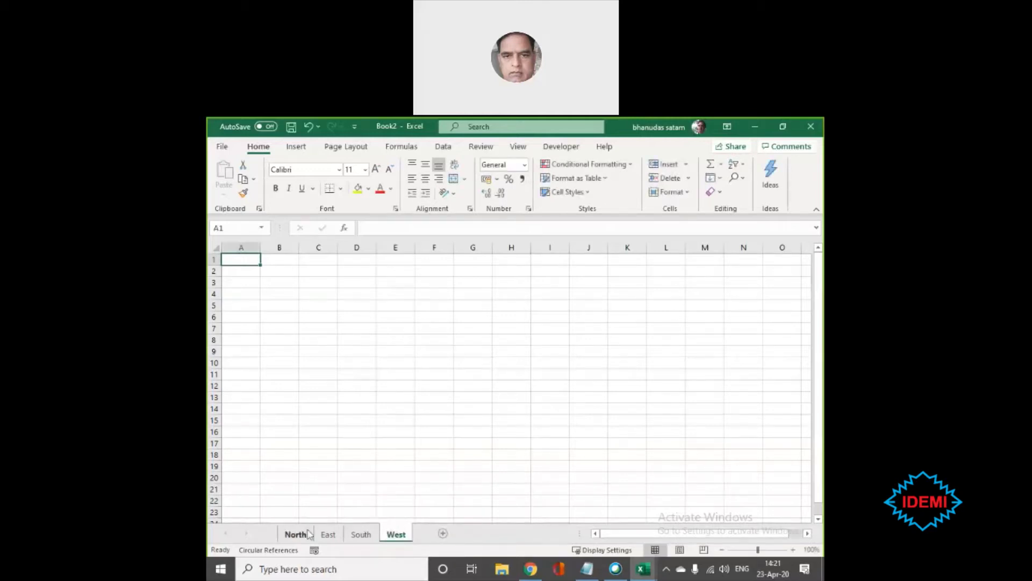
# - Copy the North Region table in B2:F6 of the North sheet
pyautogui.click(296, 535)
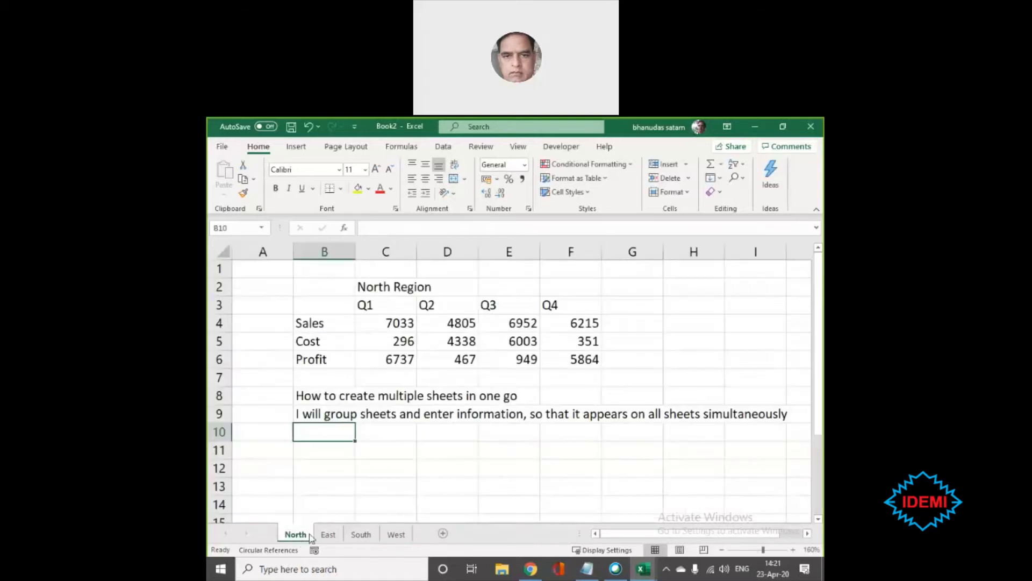
pyautogui.click(326, 305)
pyautogui.moveTo(326, 304); pyautogui.dragTo(583, 359)
pyautogui.moveTo(324, 287); pyautogui.dragTo(541, 359)
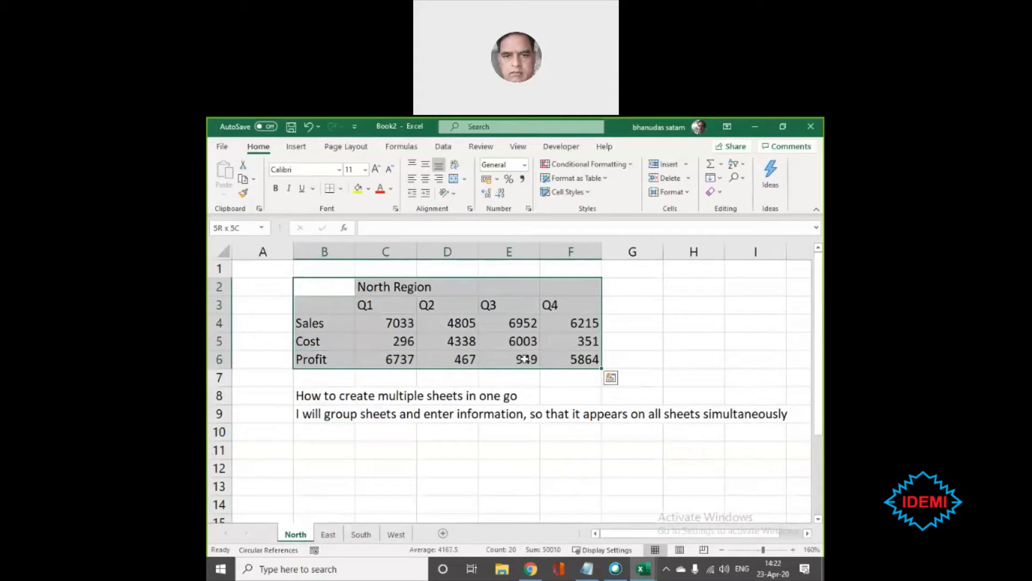
pyautogui.hotkey('ctrl', 'c')
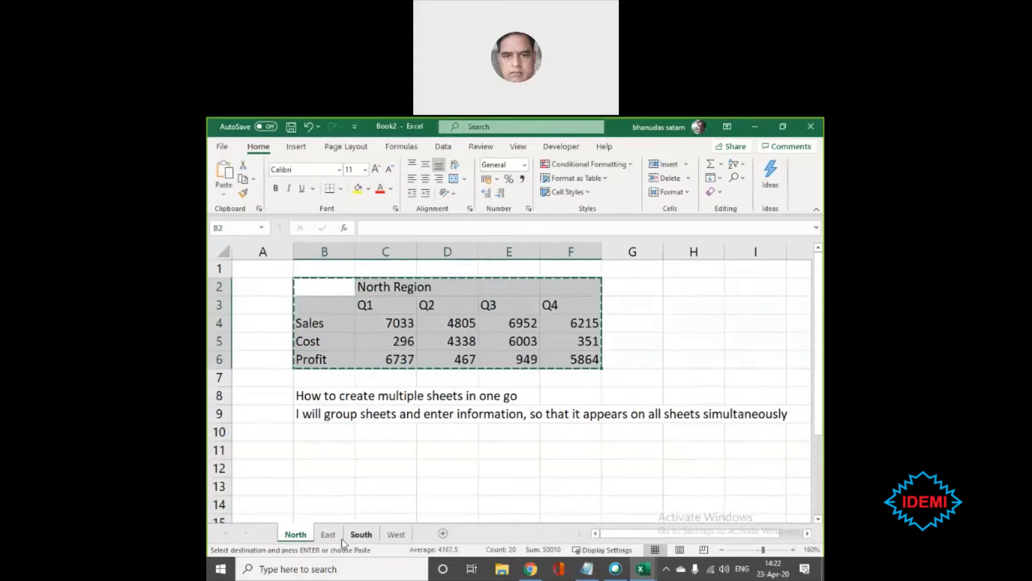
pyautogui.click(334, 535)
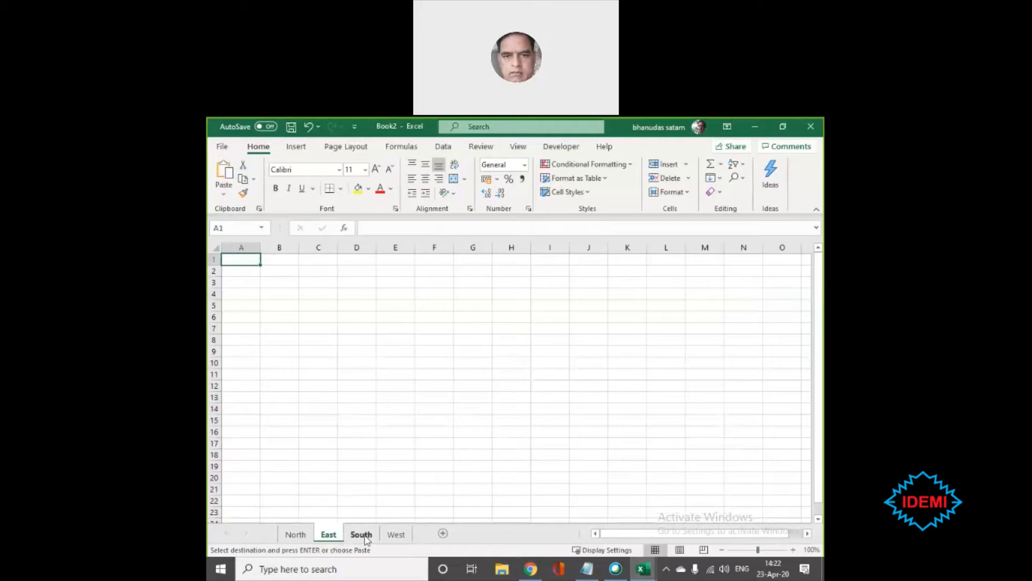
pyautogui.keyDown('ctrl'); pyautogui.click(362, 535); pyautogui.keyUp('ctrl')
pyautogui.keyDown('ctrl'); pyautogui.click(398, 536); pyautogui.keyUp('ctrl')
pyautogui.keyDown('ctrl'); pyautogui.click(304, 537); pyautogui.keyUp('ctrl')
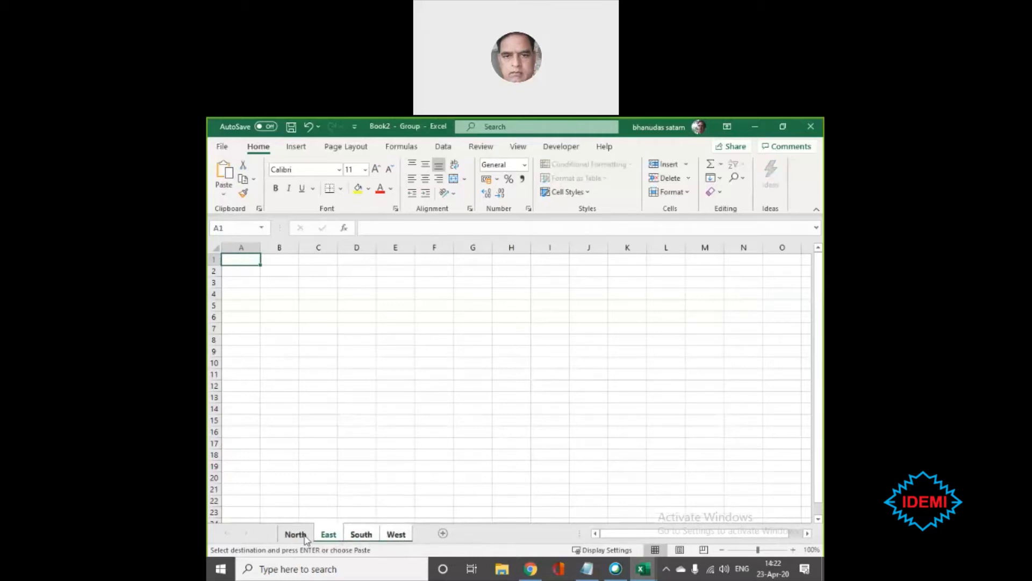
pyautogui.click(304, 536)
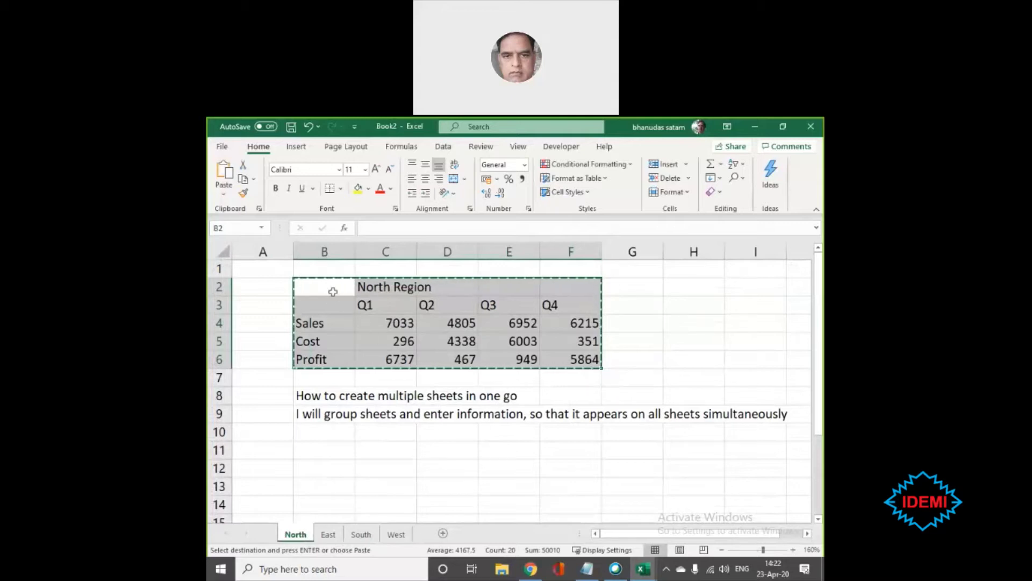
pyautogui.click(329, 535)
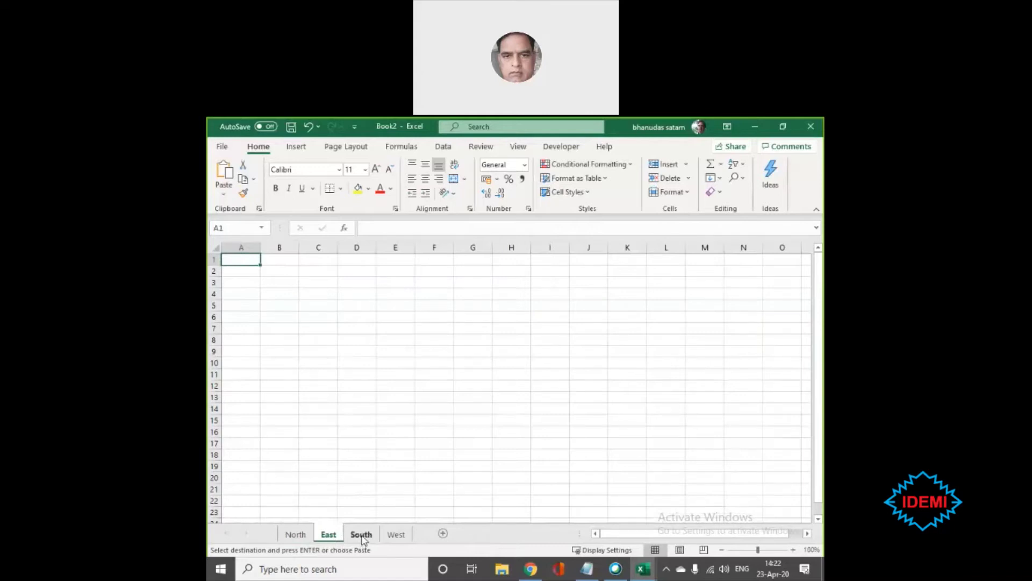
pyautogui.keyDown('ctrl'); pyautogui.click(362, 535); pyautogui.keyUp('ctrl')
pyautogui.keyDown('ctrl'); pyautogui.click(394, 535); pyautogui.keyUp('ctrl')
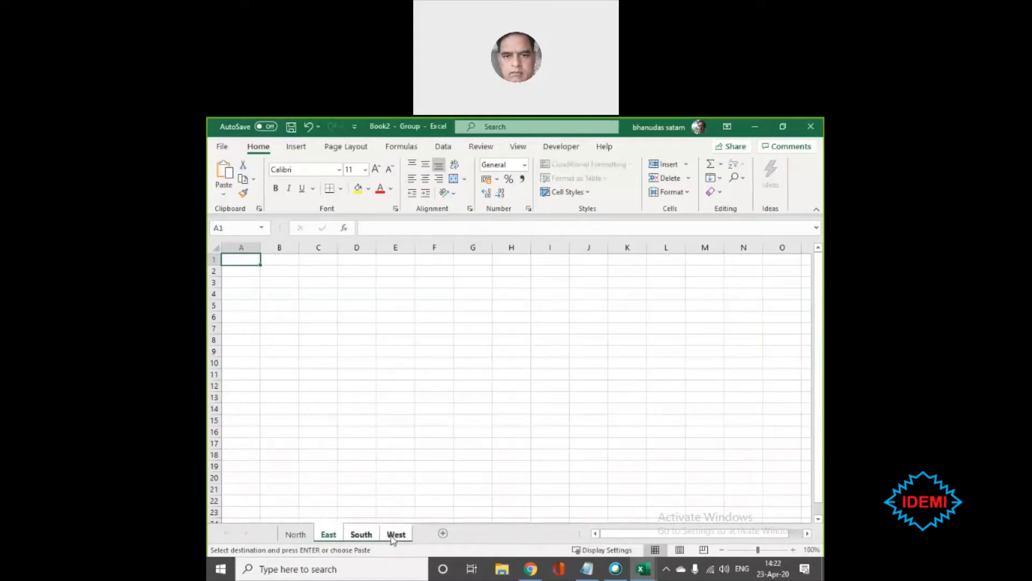
pyautogui.click(283, 271)
pyautogui.scroll(2, 330, 395)
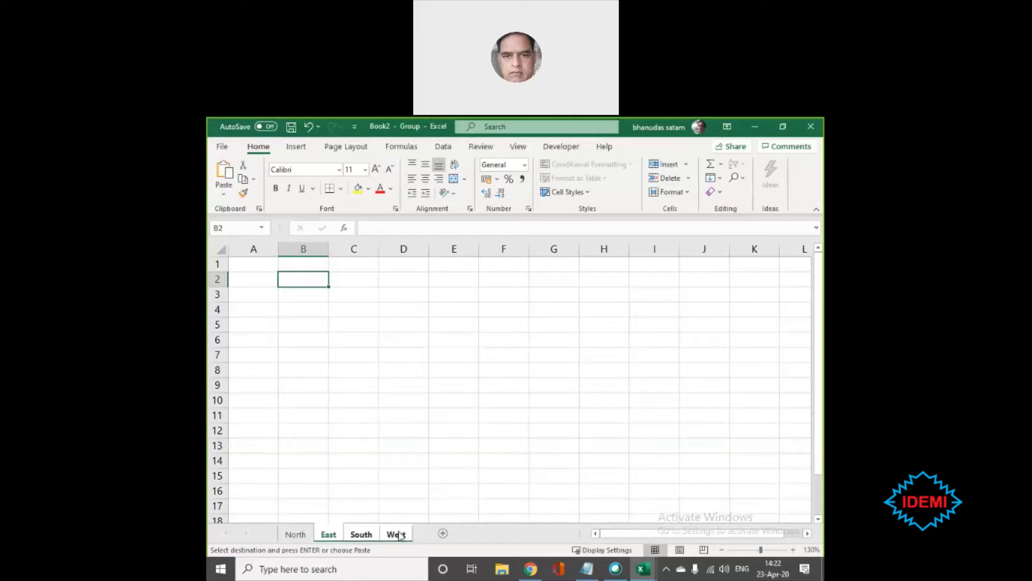
pyautogui.click(334, 535)
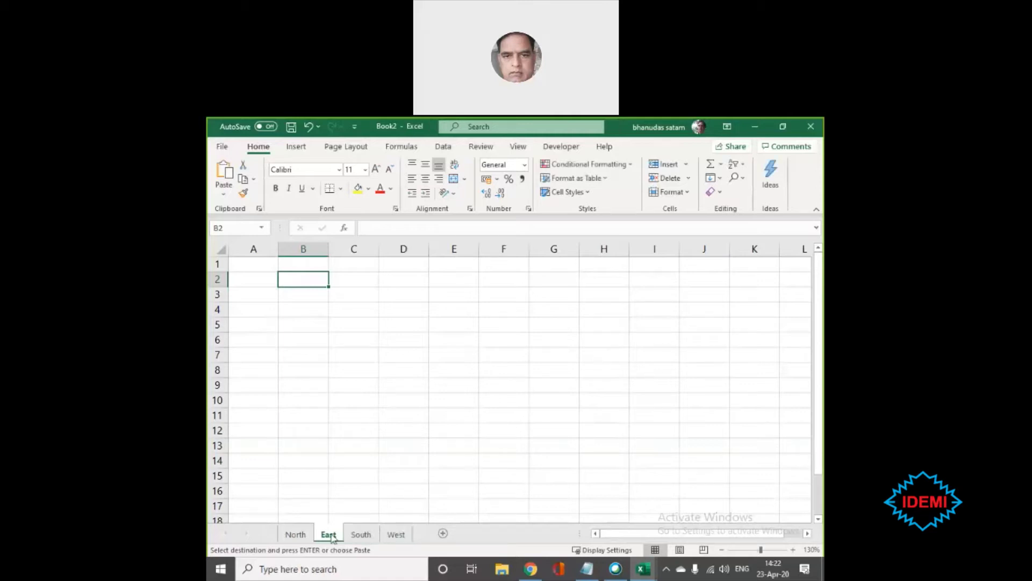
pyautogui.click(368, 414)
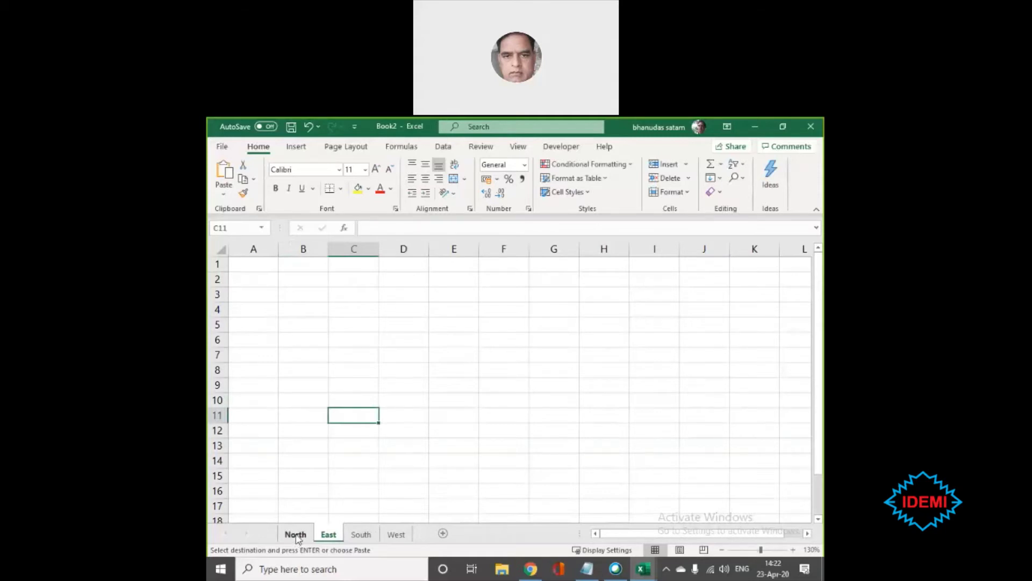
pyautogui.click(295, 534)
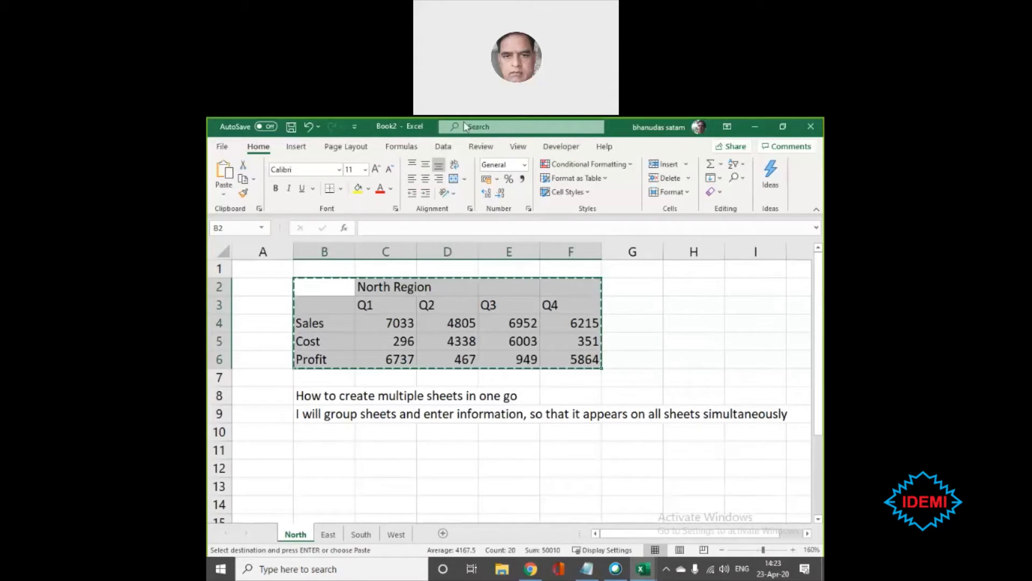
pyautogui.click(430, 473)
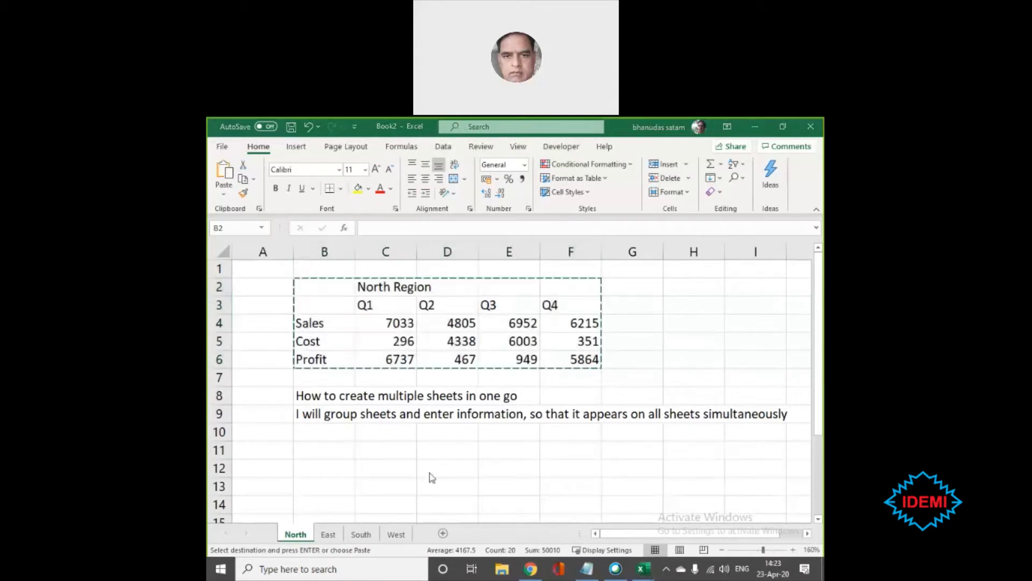
# - Group the East, South and West sheets and paste the copied table at cell B2 on all of them
pyautogui.click(327, 534)
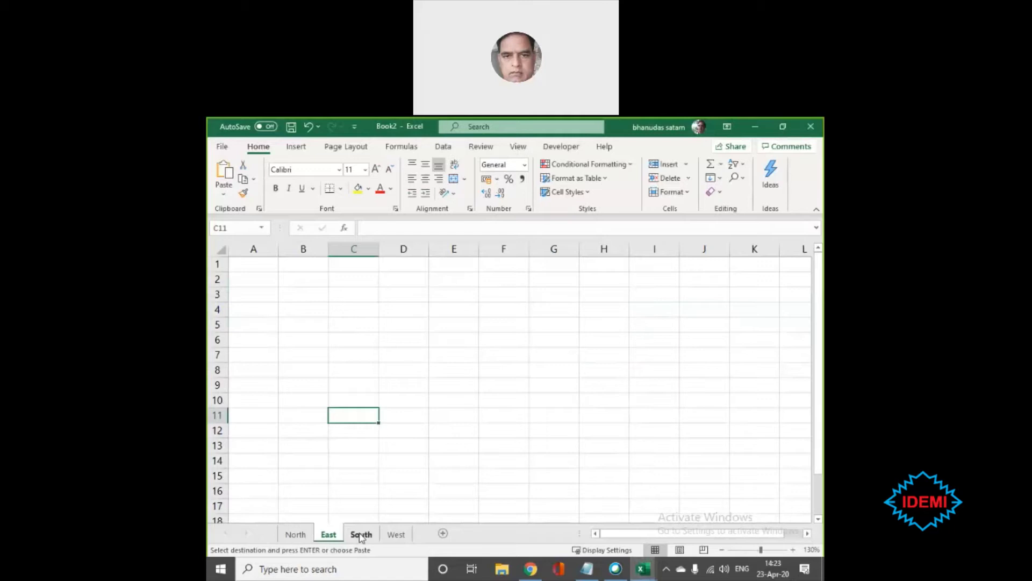
pyautogui.keyDown('shift'); pyautogui.click(361, 535); pyautogui.keyUp('shift')
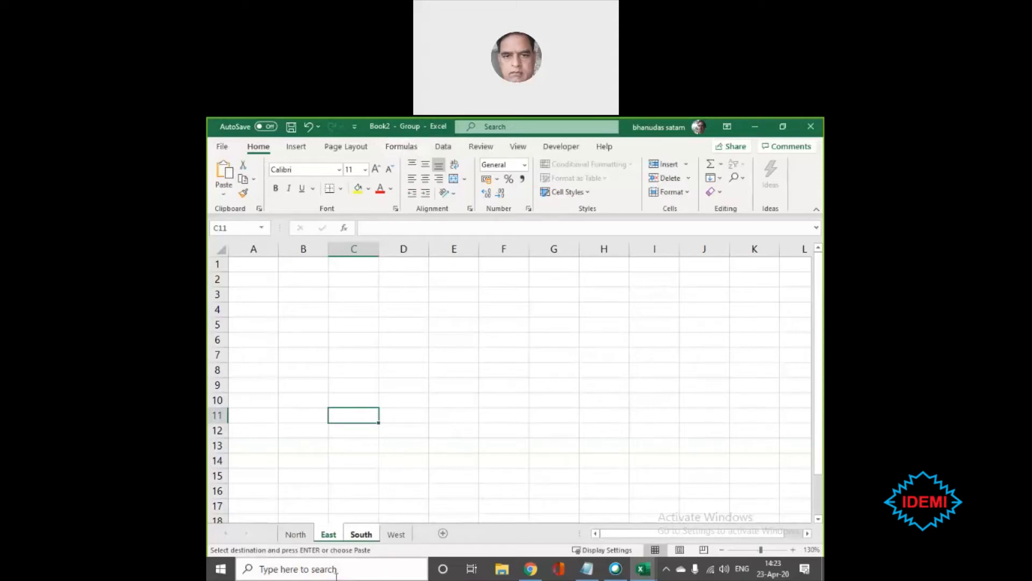
pyautogui.keyDown('ctrl'); pyautogui.click(397, 534); pyautogui.keyUp('ctrl')
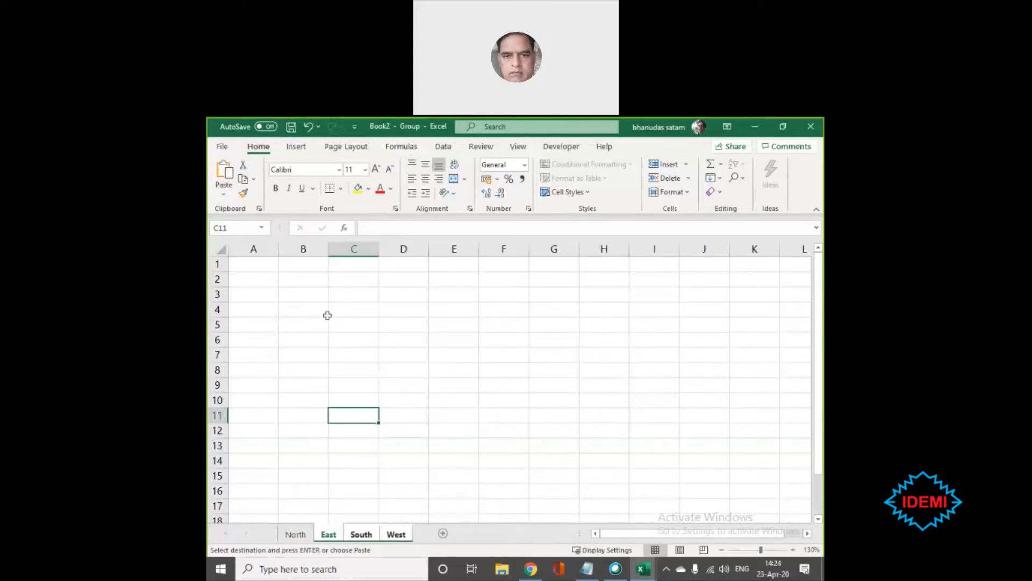
pyautogui.click(313, 274)
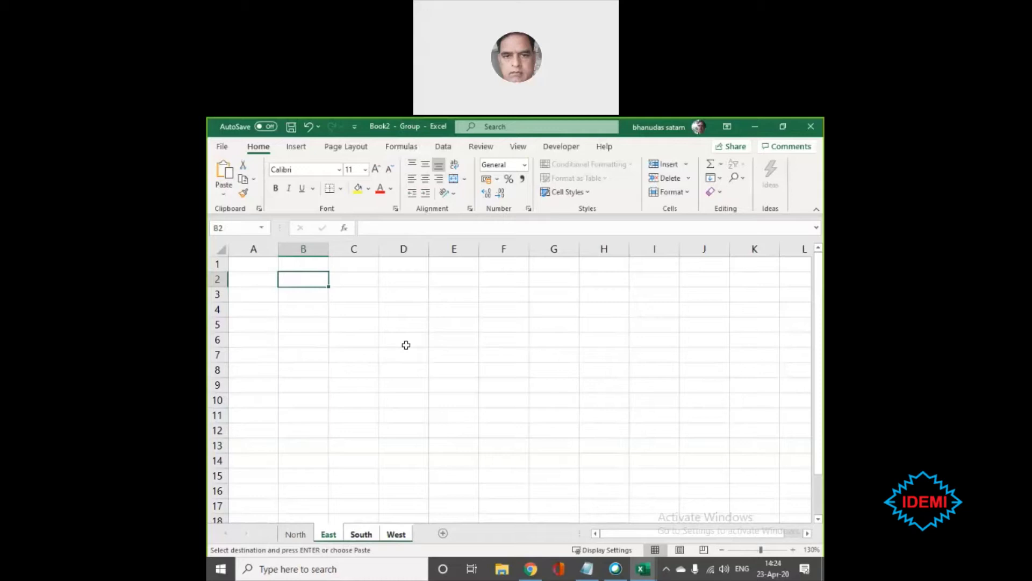
pyautogui.hotkey('ctrl', 'v')
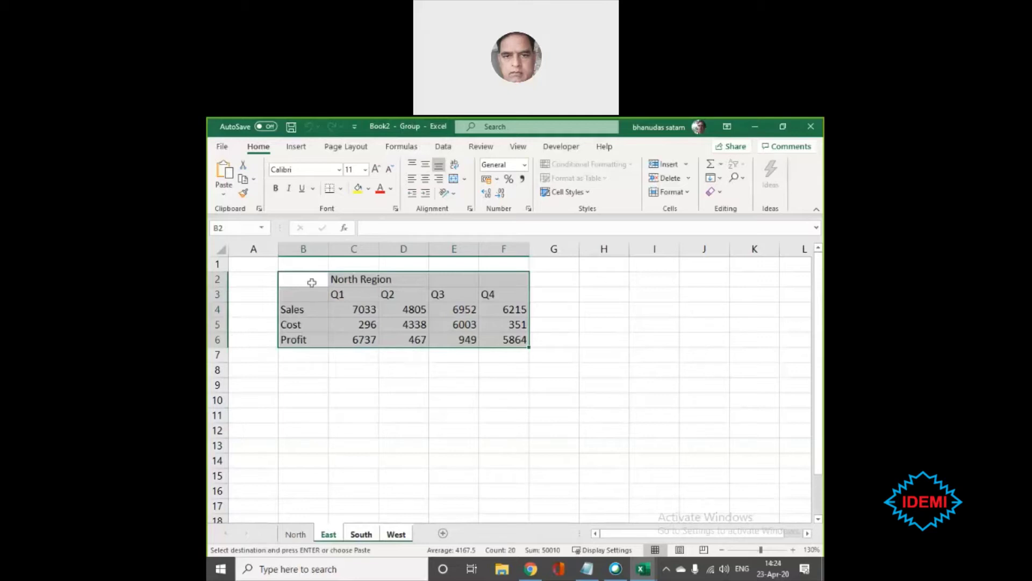
# - Check the pasted table on the grouped sheets and ungroup them so that only East is selected
pyautogui.click(345, 280)
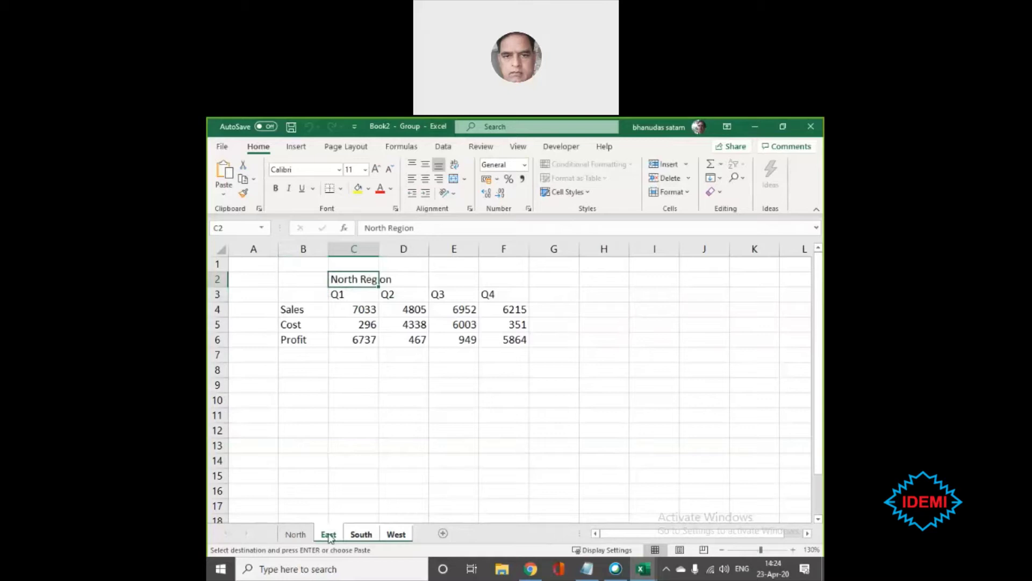
pyautogui.click(369, 535)
pyautogui.click(354, 460)
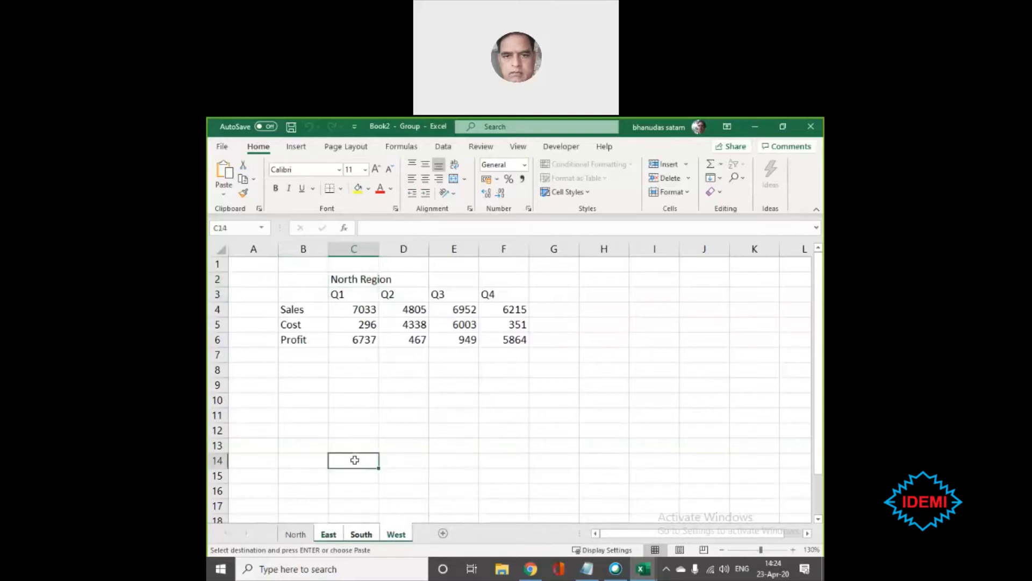
pyautogui.click(329, 535)
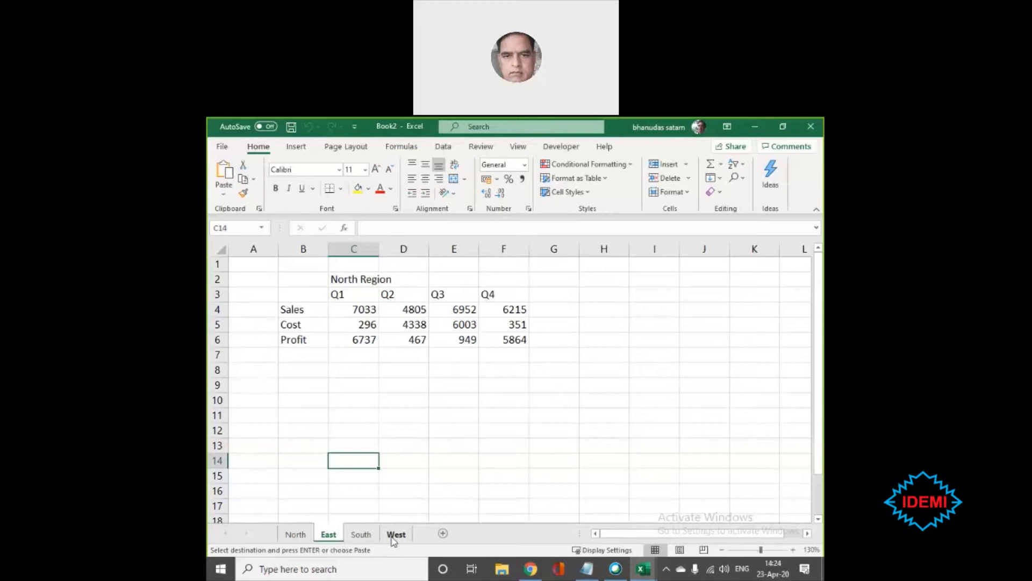
# - Change the table title in cell C2 of the East sheet to "East Region"
pyautogui.click(334, 277)
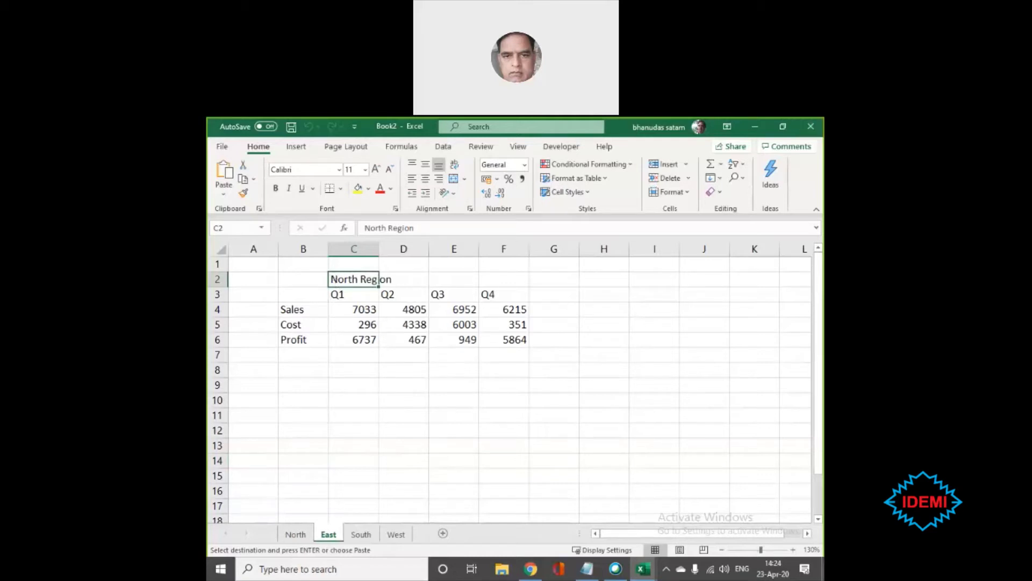
pyautogui.doubleClick(375, 227)
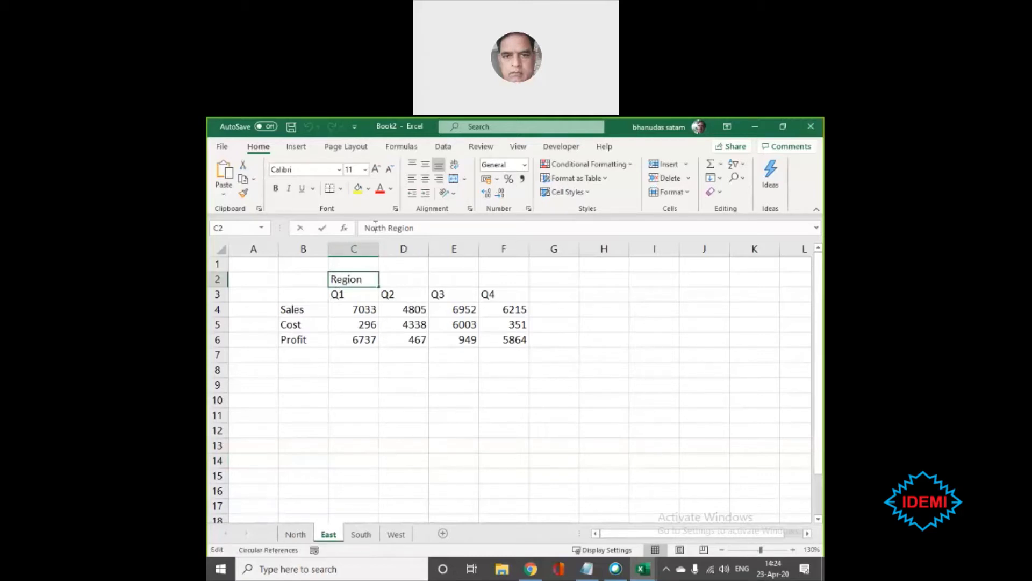
pyautogui.write('East')
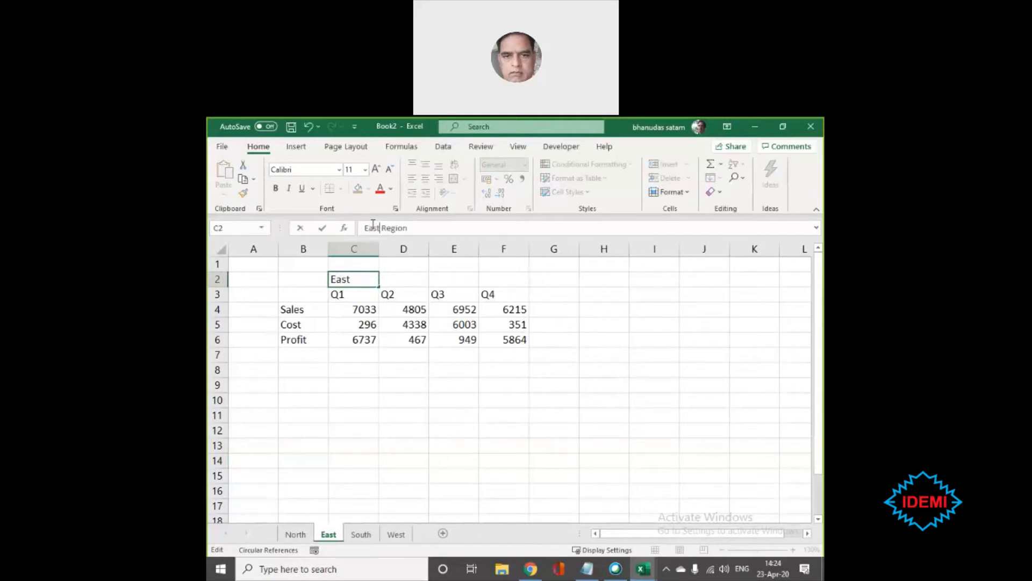
pyautogui.press('Return')
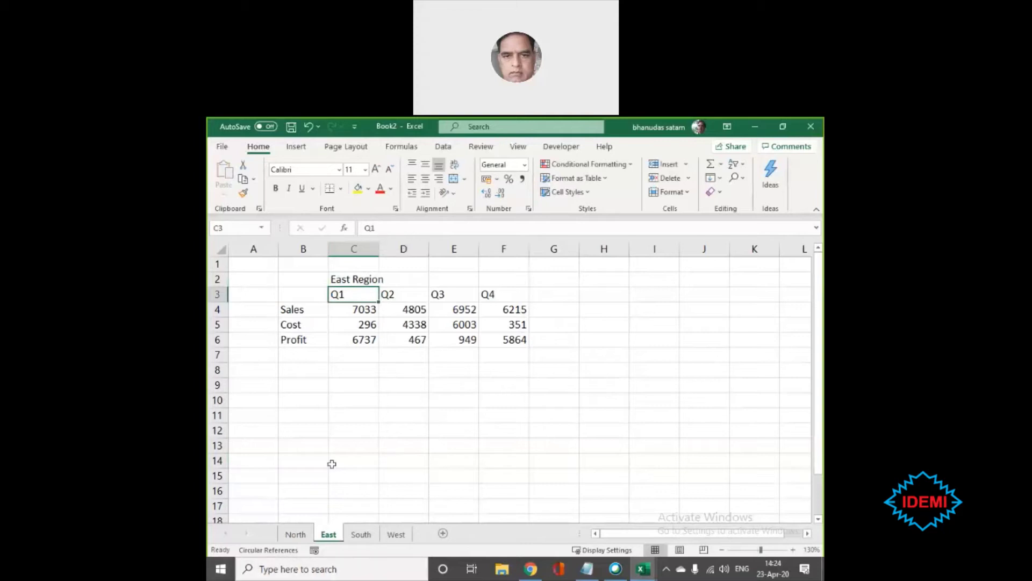
pyautogui.click(296, 535)
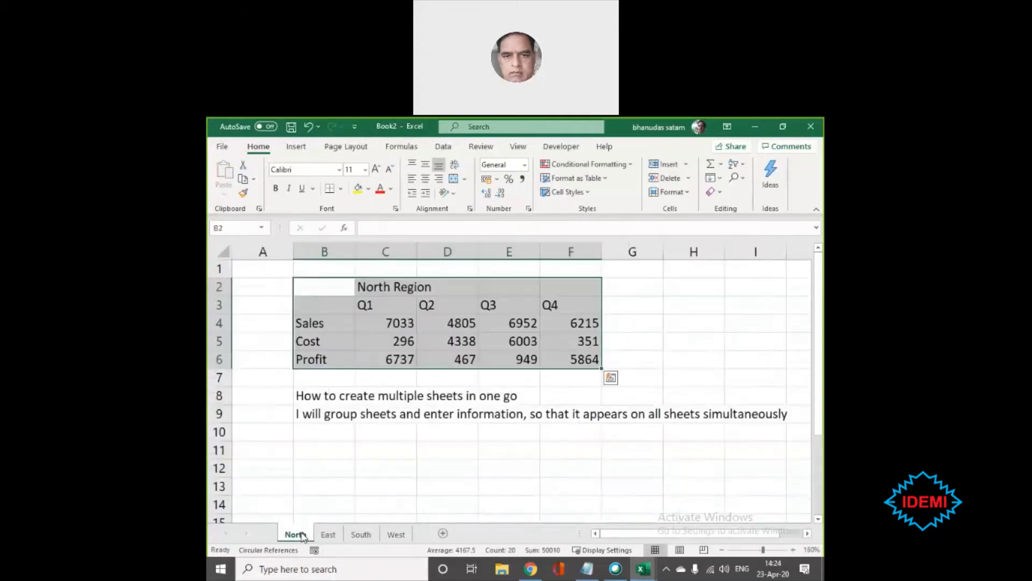
pyautogui.click(329, 535)
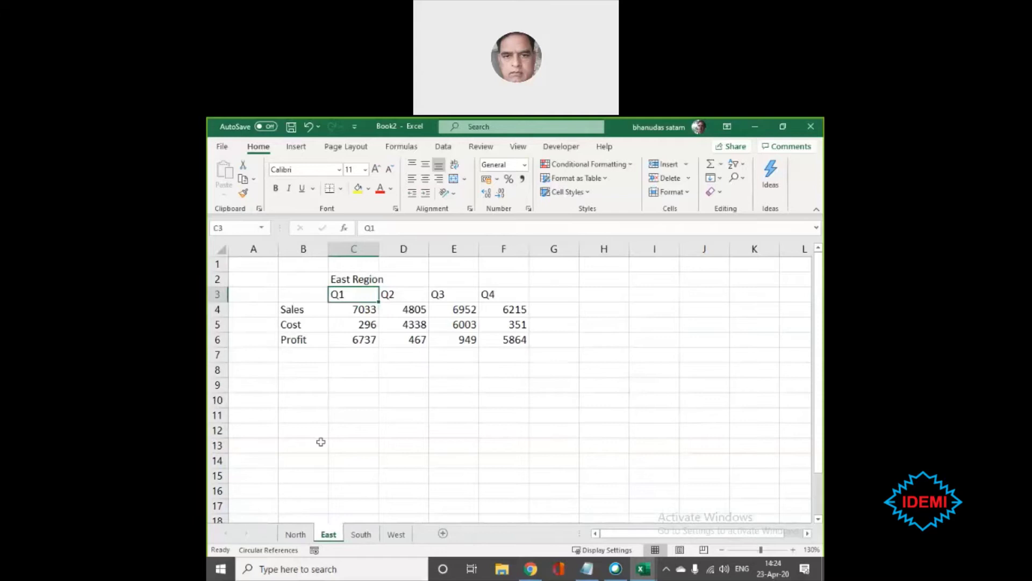
pyautogui.scroll(1, 321, 438)
pyautogui.scroll(2, 321, 438)
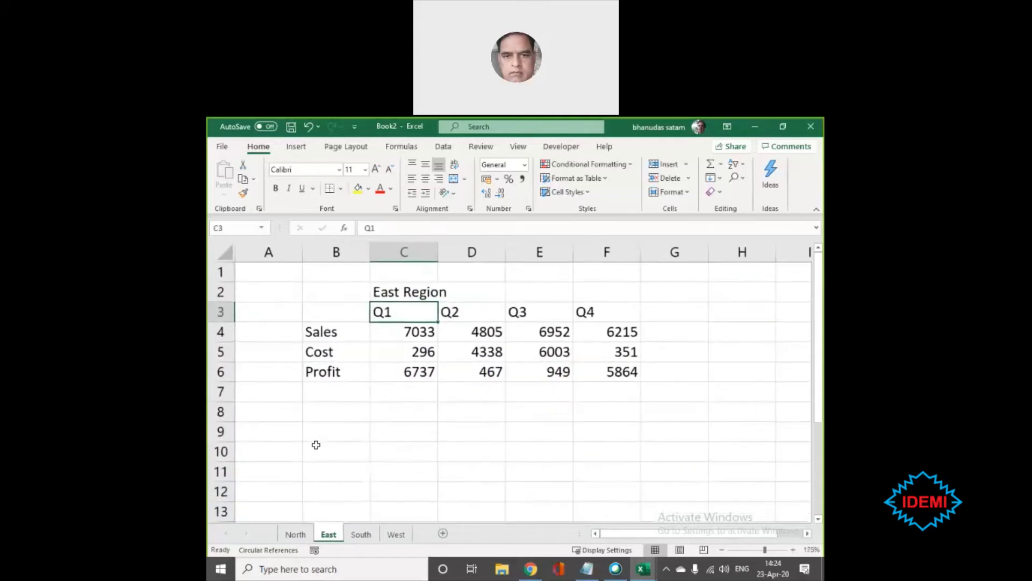
# - Change the table title in cell C2 of the South sheet to "South Region"
pyautogui.click(361, 535)
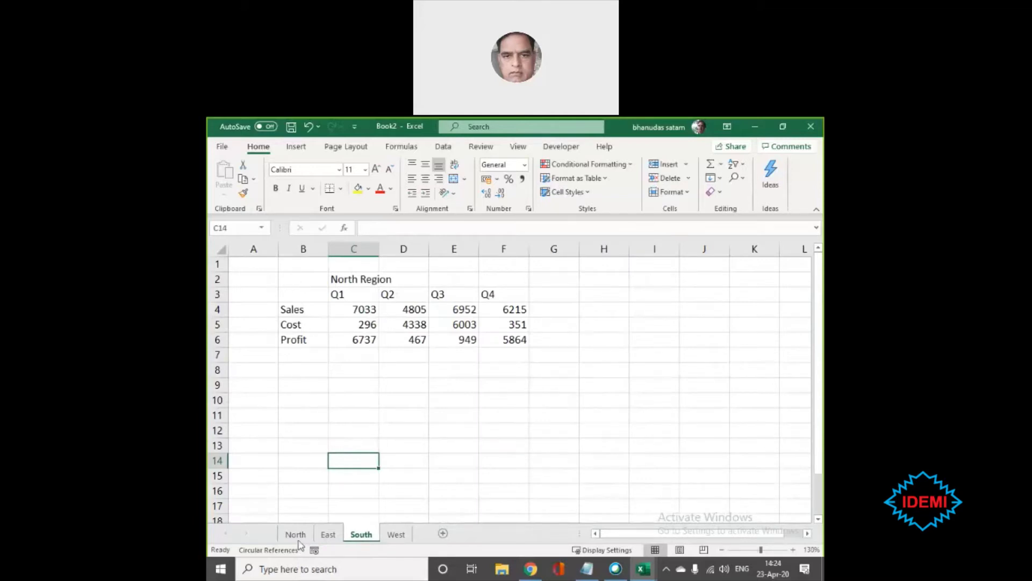
pyautogui.click(349, 277)
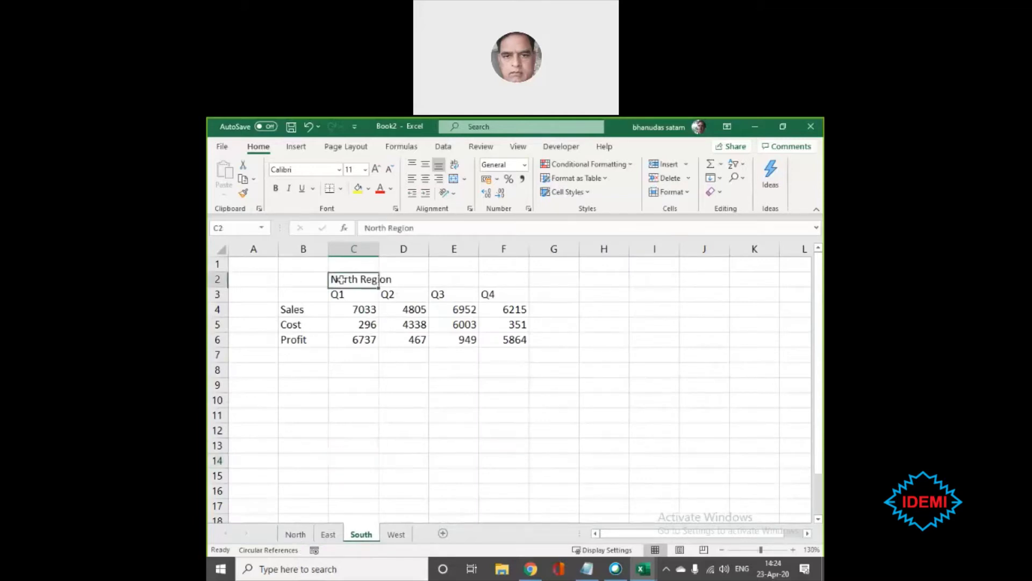
pyautogui.click(368, 228)
pyautogui.press('Delete')
pyautogui.press('Delete')
pyautogui.press('Delete')
pyautogui.press('Delete')
pyautogui.press('Delete')
pyautogui.write('South')
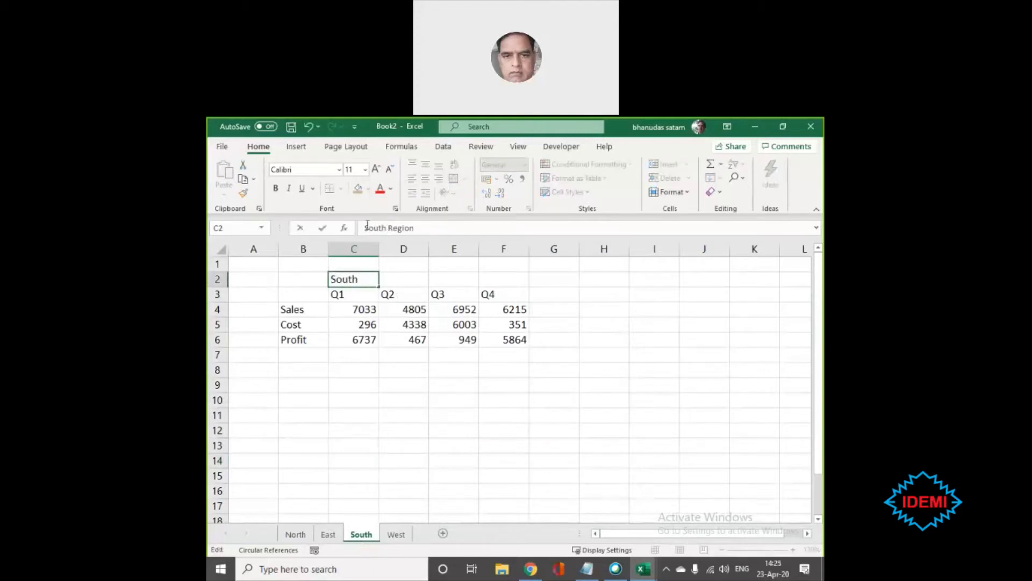
pyautogui.press('Return')
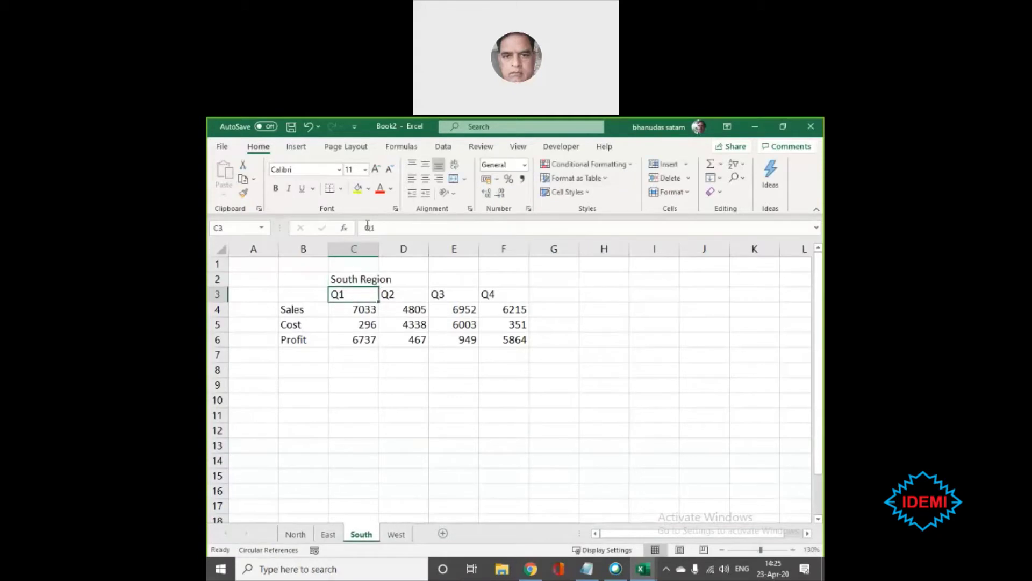
# - Change the table title in cell C2 of the West sheet to "West Region"
pyautogui.click(395, 535)
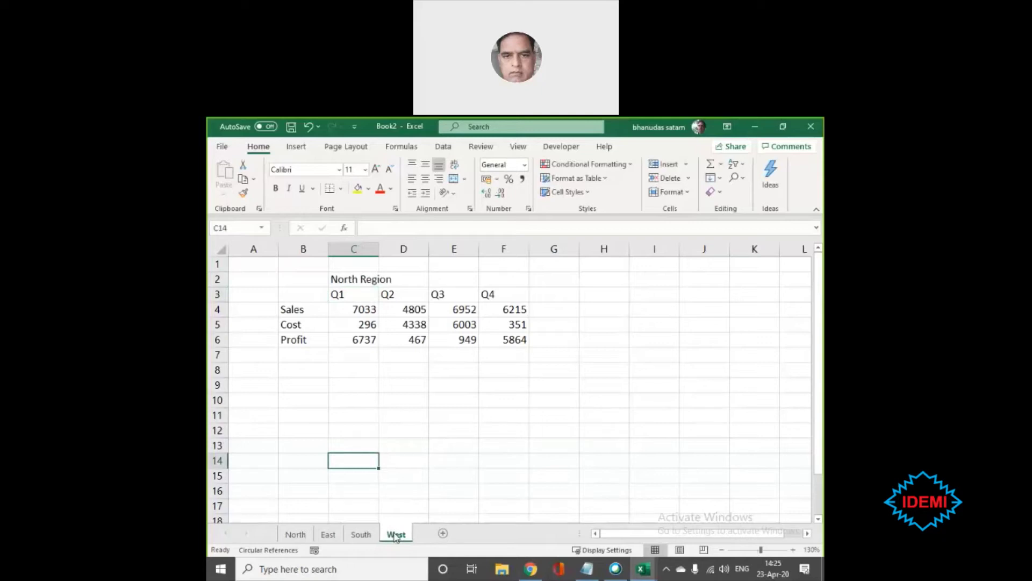
pyautogui.click(338, 277)
pyautogui.doubleClick(367, 228)
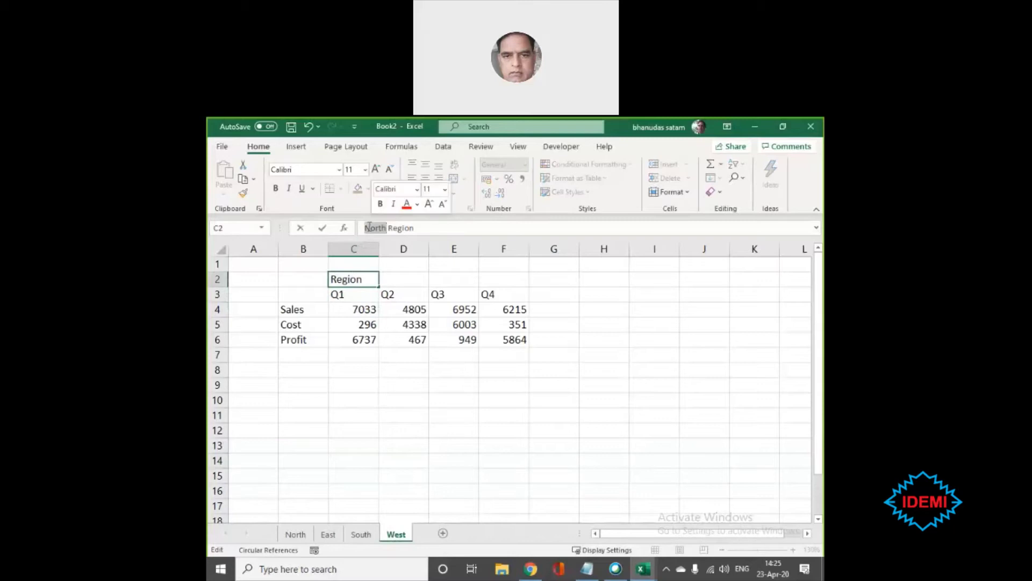
pyautogui.write('West')
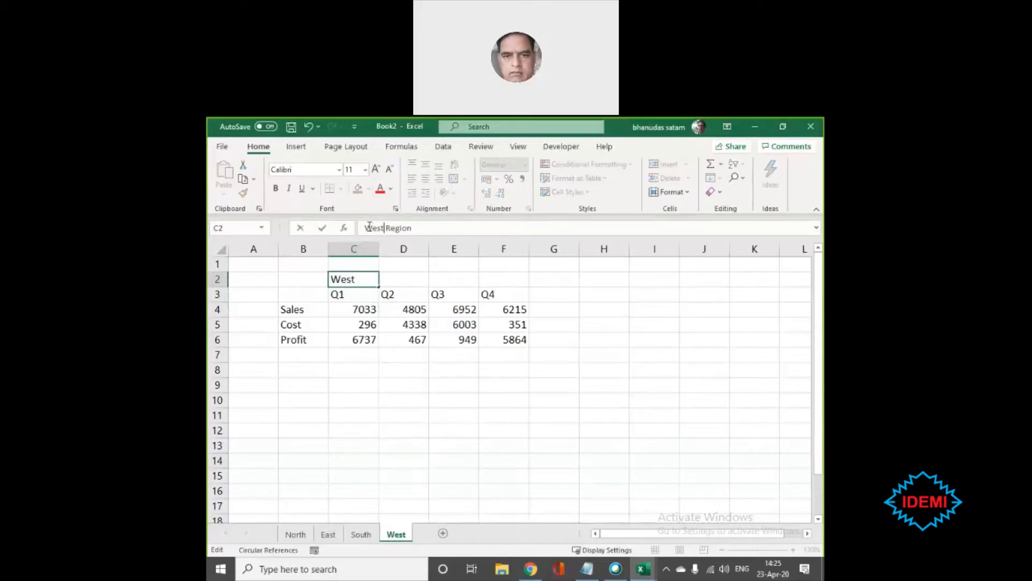
pyautogui.press('Return')
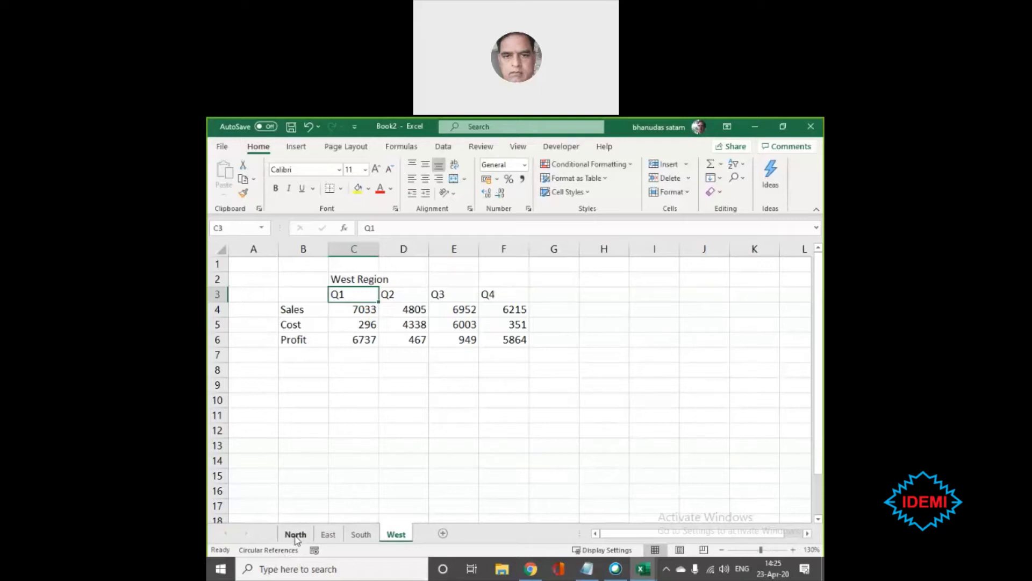
# - Check the region titles and tables on the East, South and West sheets
pyautogui.click(333, 537)
pyautogui.click(367, 538)
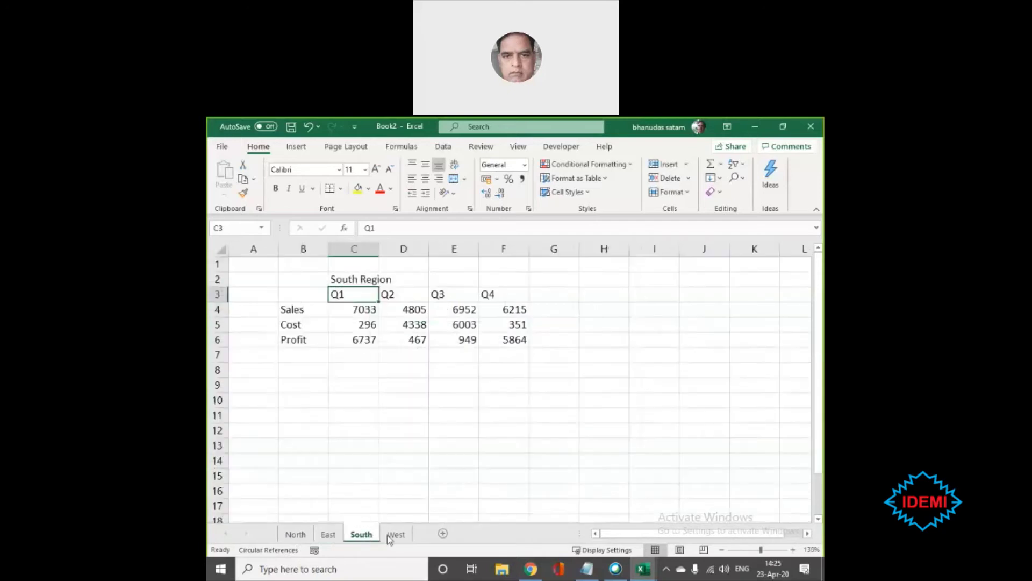
pyautogui.click(398, 535)
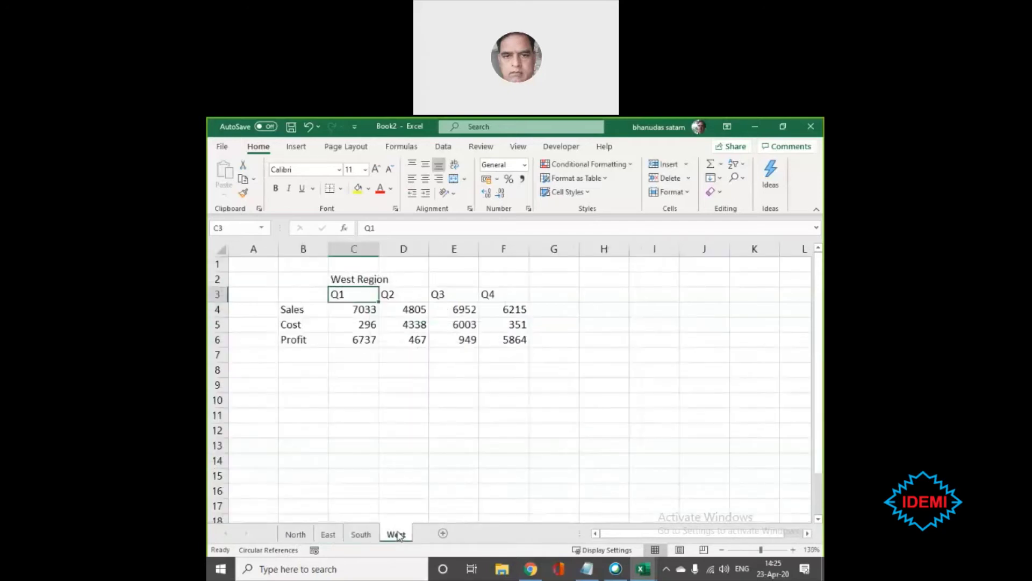
pyautogui.click(357, 537)
pyautogui.click(333, 539)
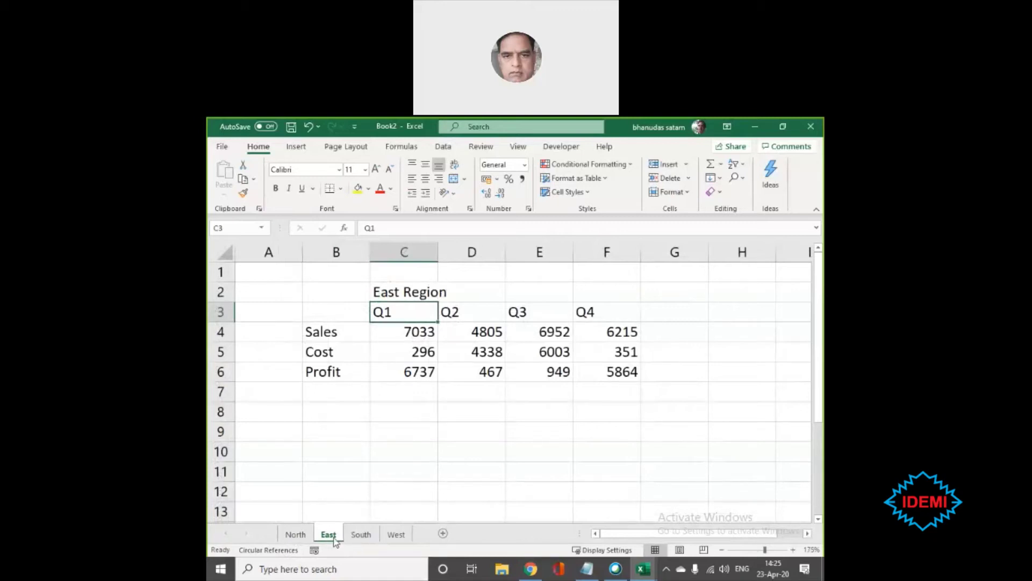
pyautogui.click(362, 535)
pyautogui.click(397, 535)
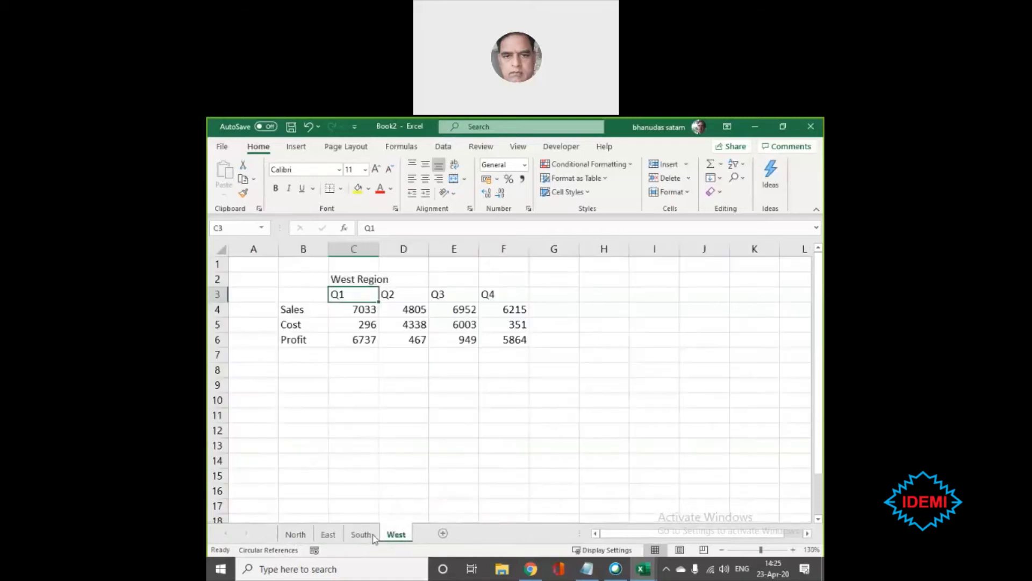
pyautogui.click(365, 535)
pyautogui.click(329, 534)
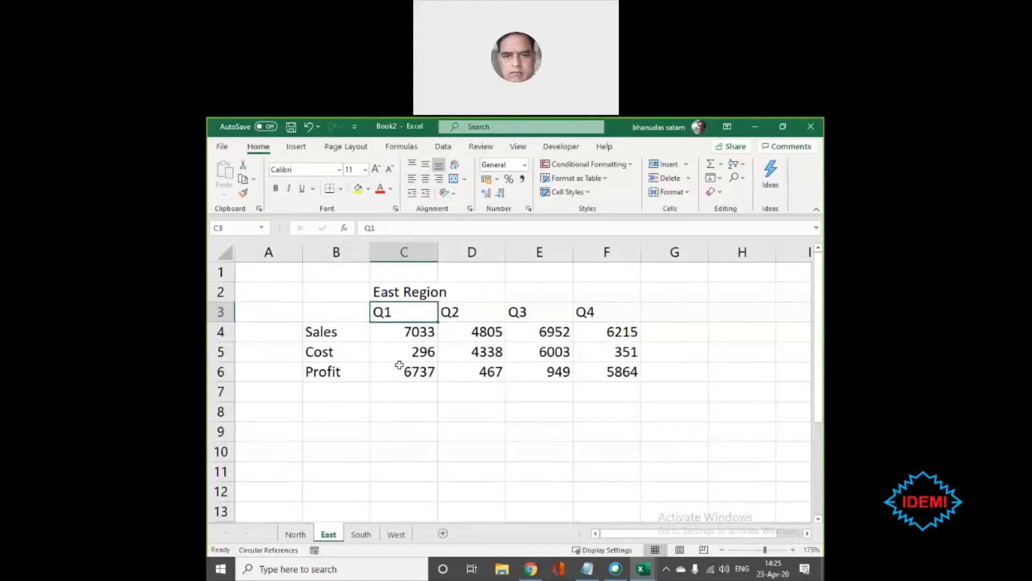
# - Select the range B3:F6 on the East sheet and compare its layout with the South and West sheets
pyautogui.click(354, 307)
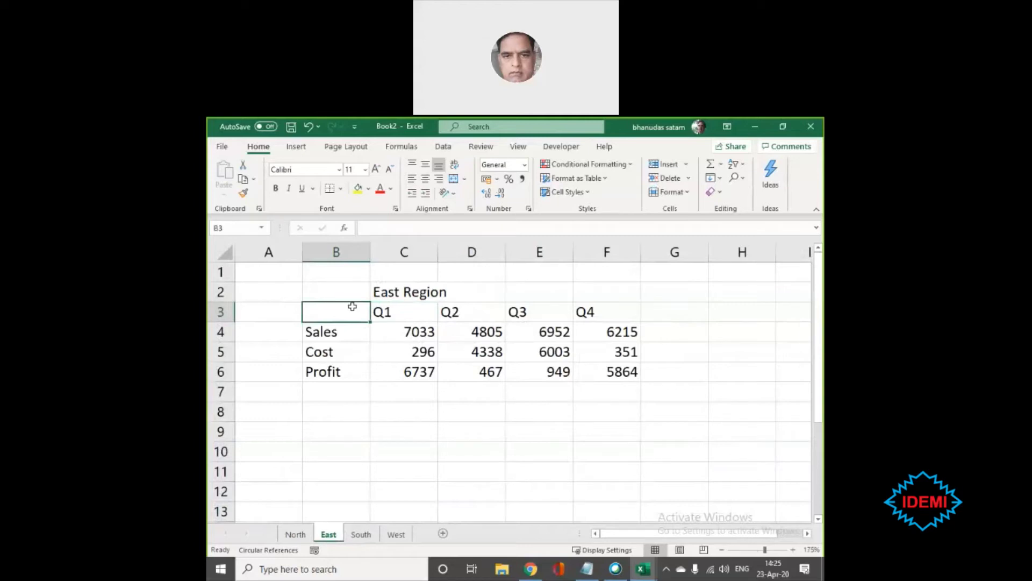
pyautogui.moveTo(344, 311); pyautogui.dragTo(594, 365)
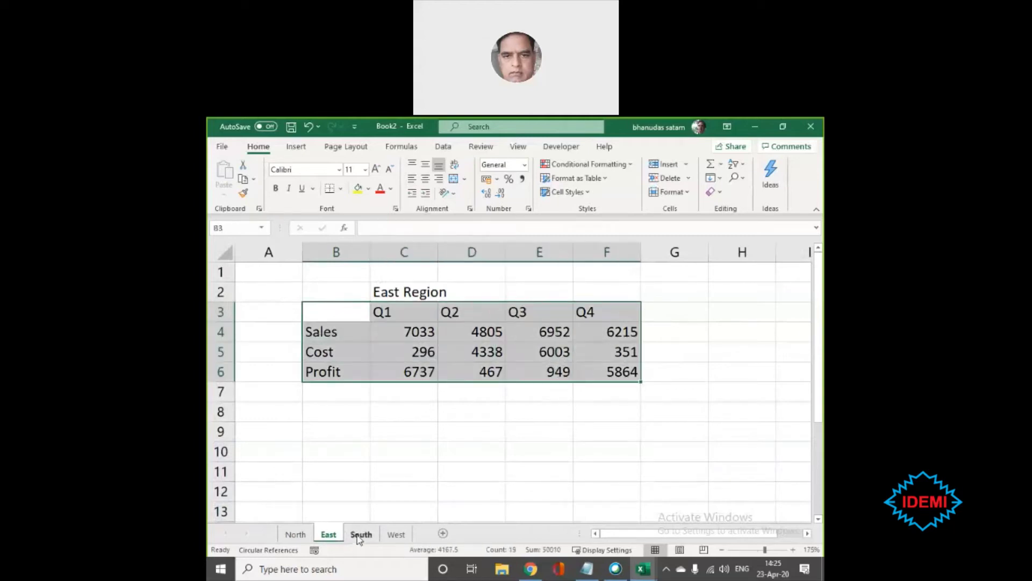
pyautogui.click(361, 535)
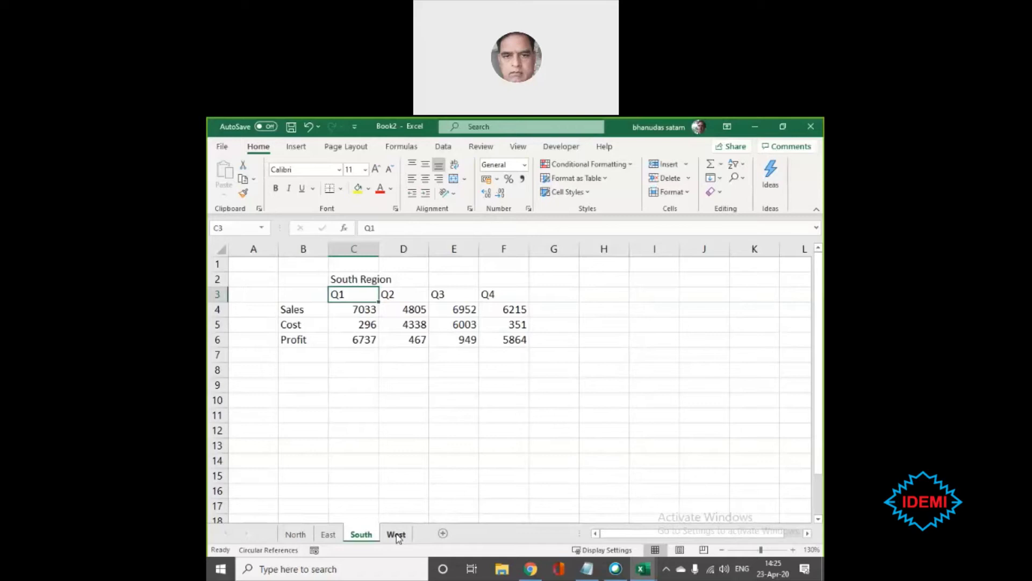
pyautogui.click(396, 535)
pyautogui.click(360, 535)
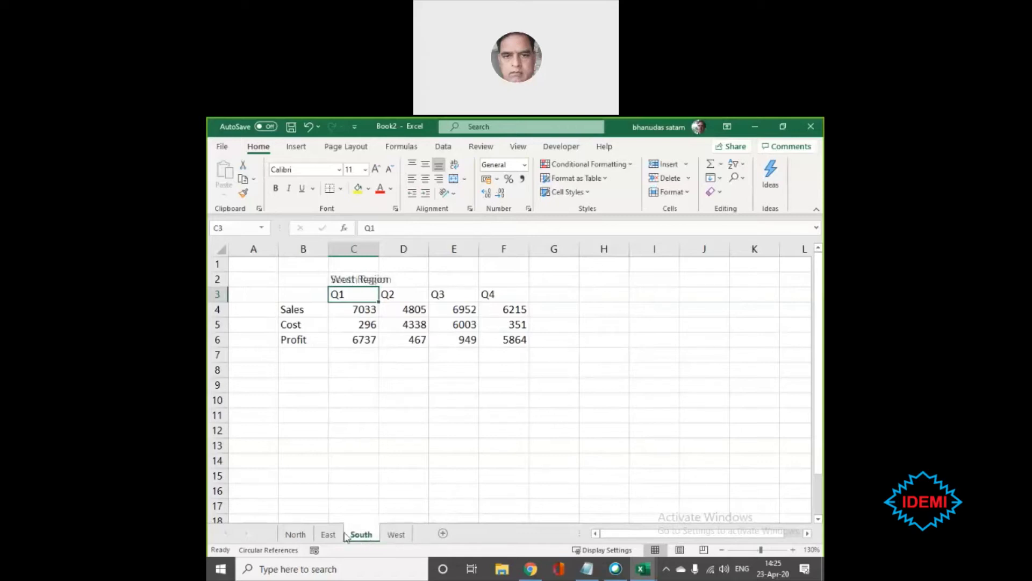
pyautogui.click(328, 534)
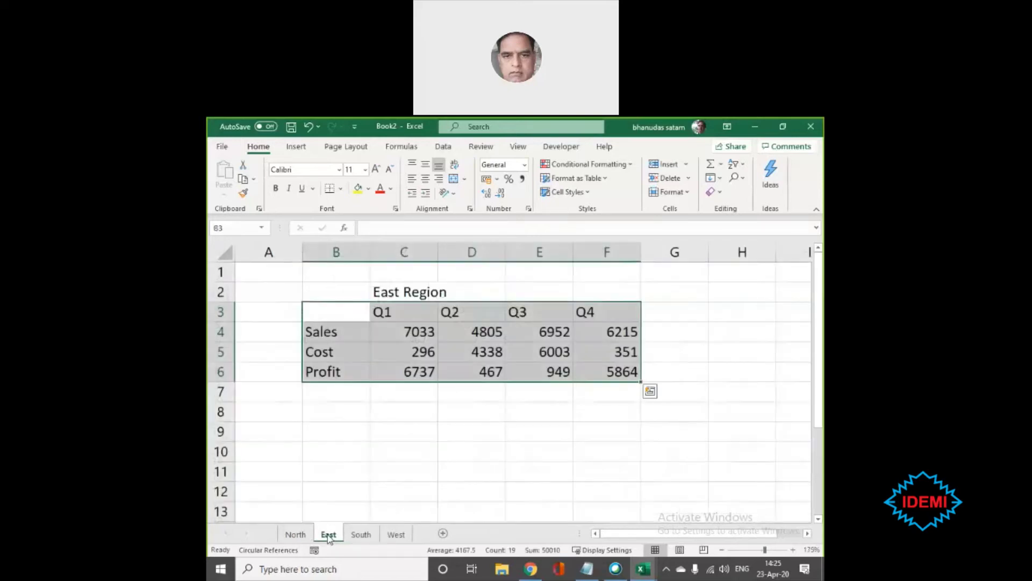
pyautogui.click(362, 535)
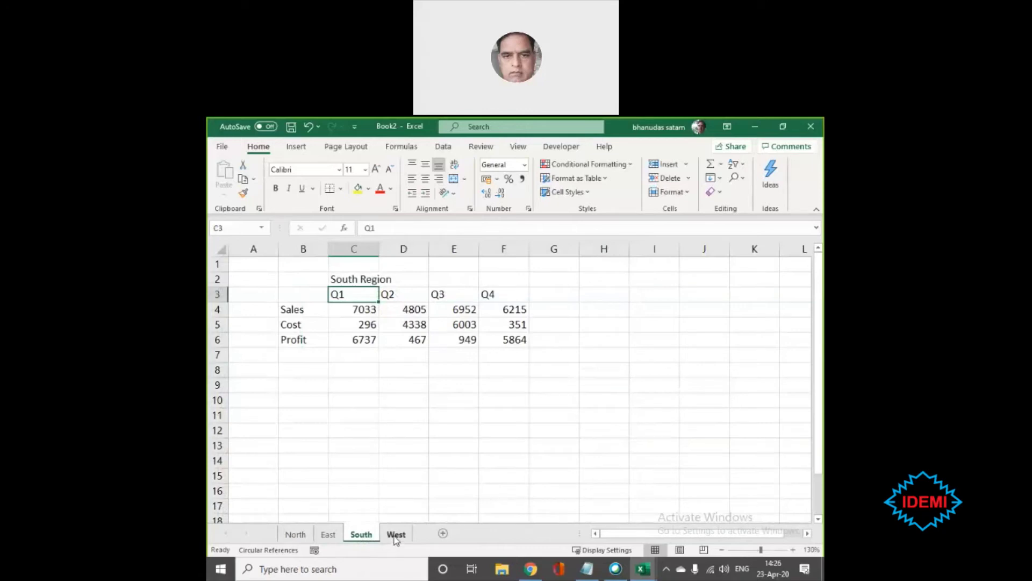
# - Move the North sheet to the end of the workbook and dismiss the circular reference warning
pyautogui.click(295, 535)
pyautogui.rightClick(294, 536)
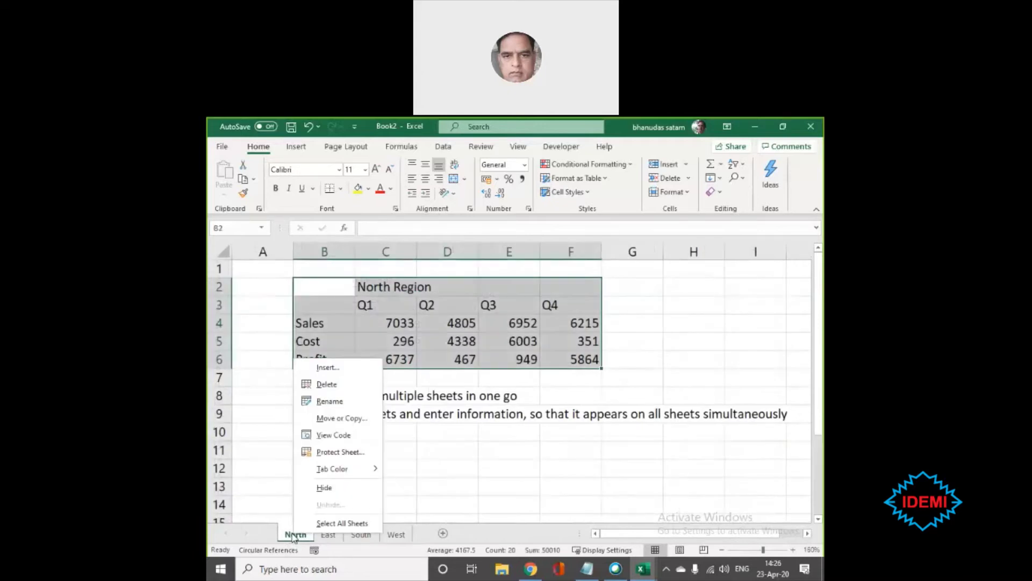
pyautogui.click(324, 419)
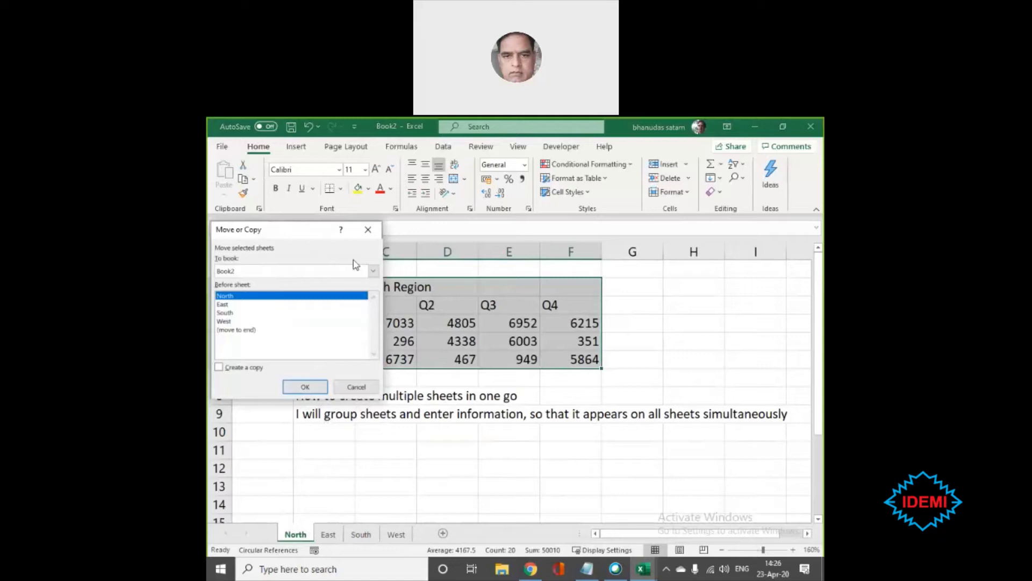
pyautogui.moveTo(315, 241); pyautogui.dragTo(380, 264)
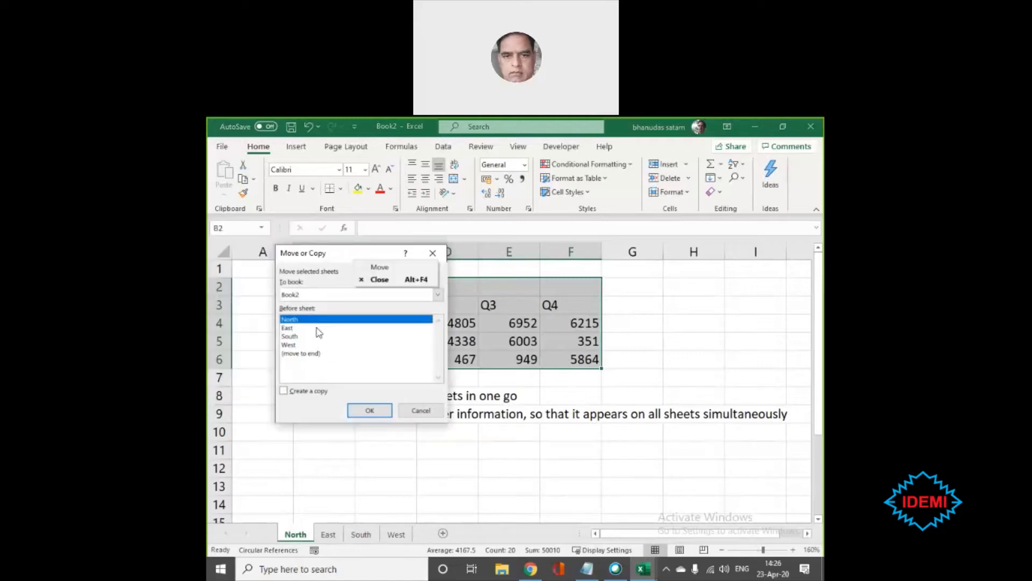
pyautogui.click(294, 354)
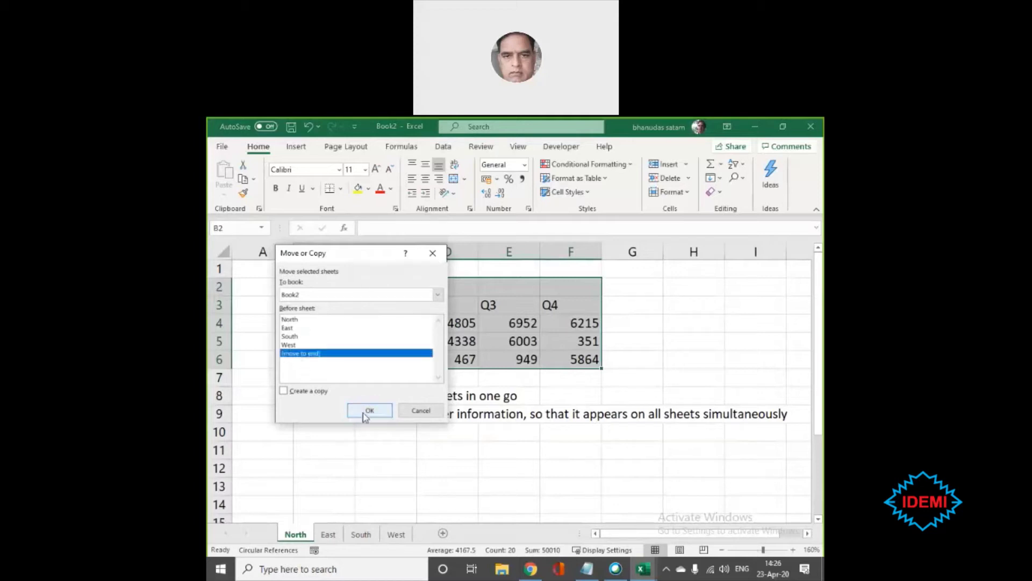
pyautogui.click(364, 413)
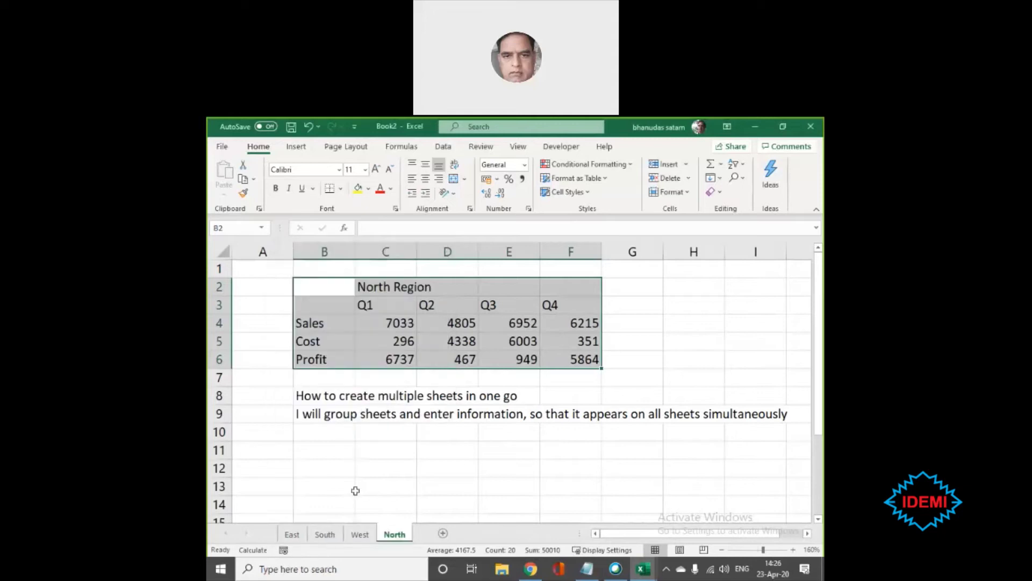
pyautogui.keyDown('ctrl'); pyautogui.click(324, 534); pyautogui.keyUp('ctrl')
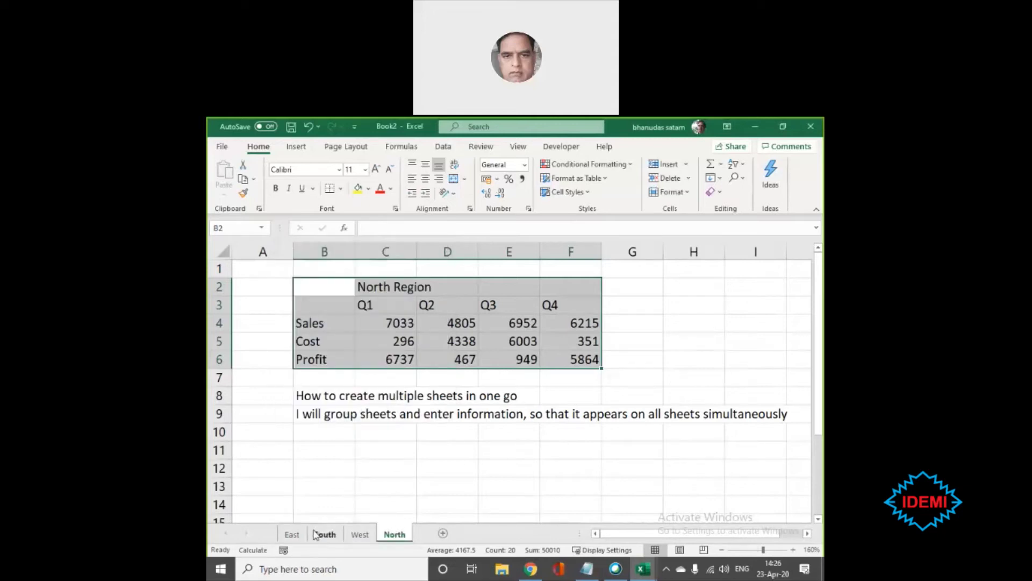
pyautogui.click(396, 536)
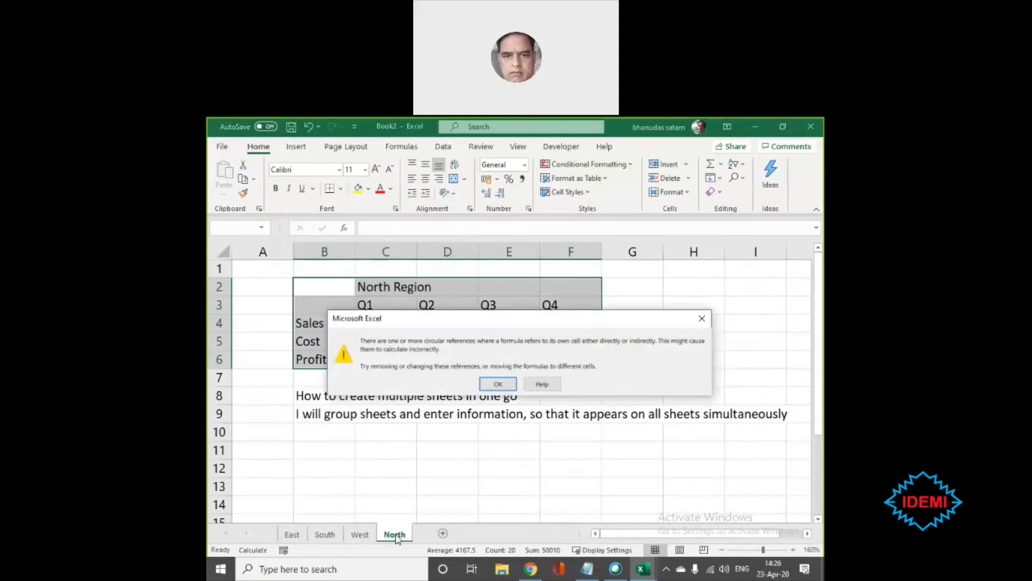
pyautogui.click(494, 384)
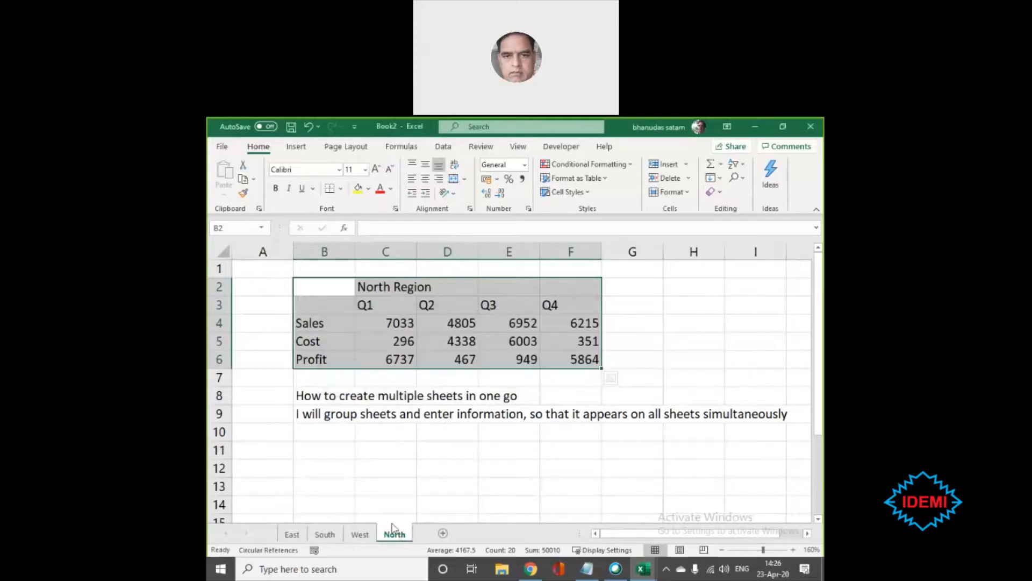
pyautogui.keyDown('ctrl'); pyautogui.click(292, 535); pyautogui.keyUp('ctrl')
pyautogui.rightClick(249, 538)
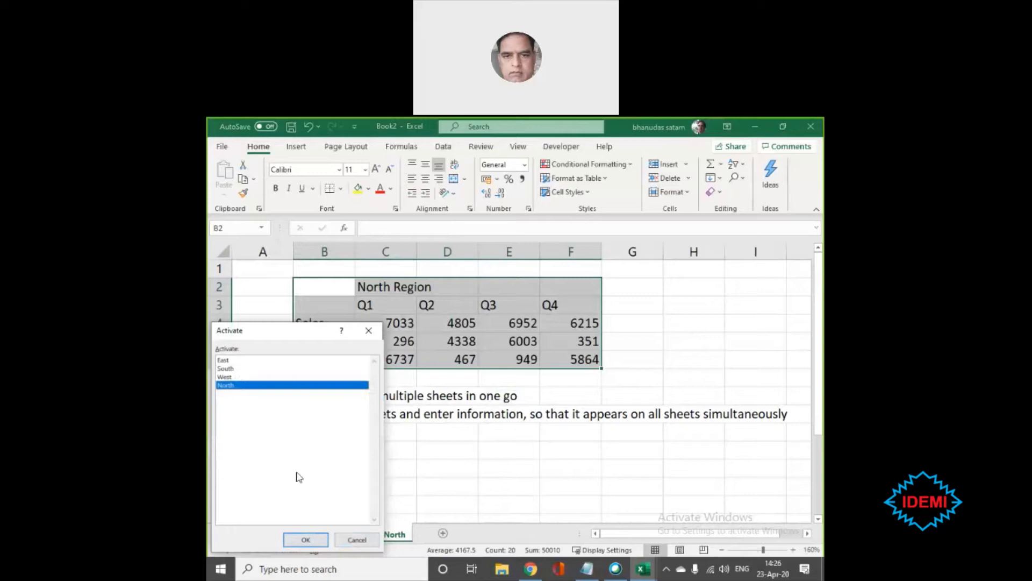
pyautogui.click(352, 543)
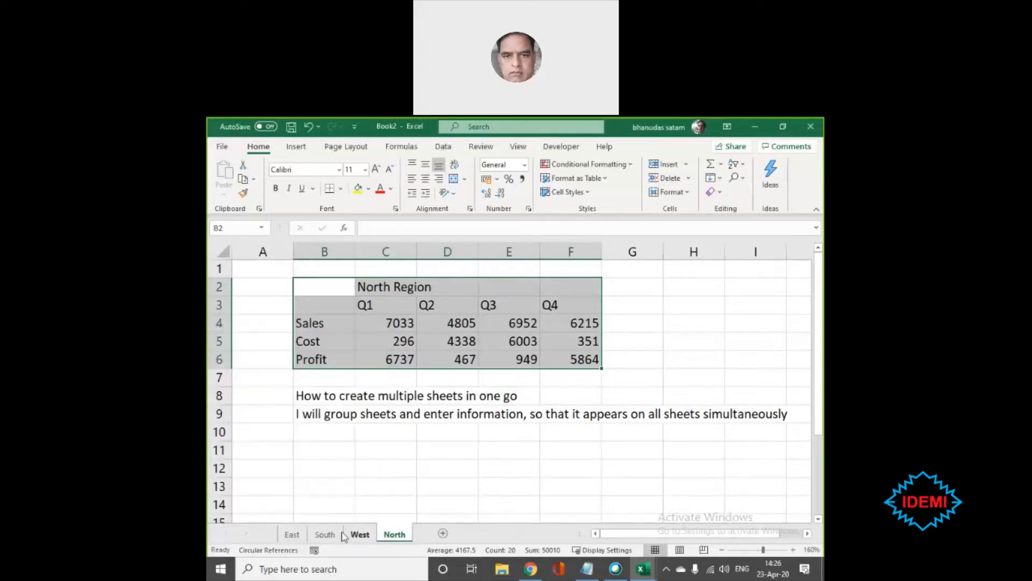
# - Move the North sheet out of Book2 into a new workbook without creating a copy
pyautogui.rightClick(390, 535)
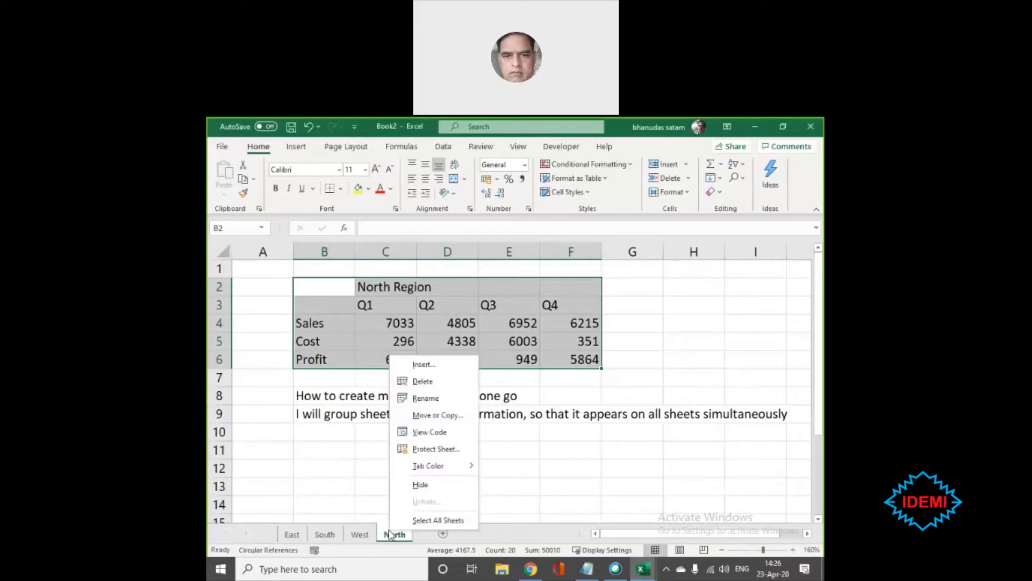
pyautogui.click(430, 416)
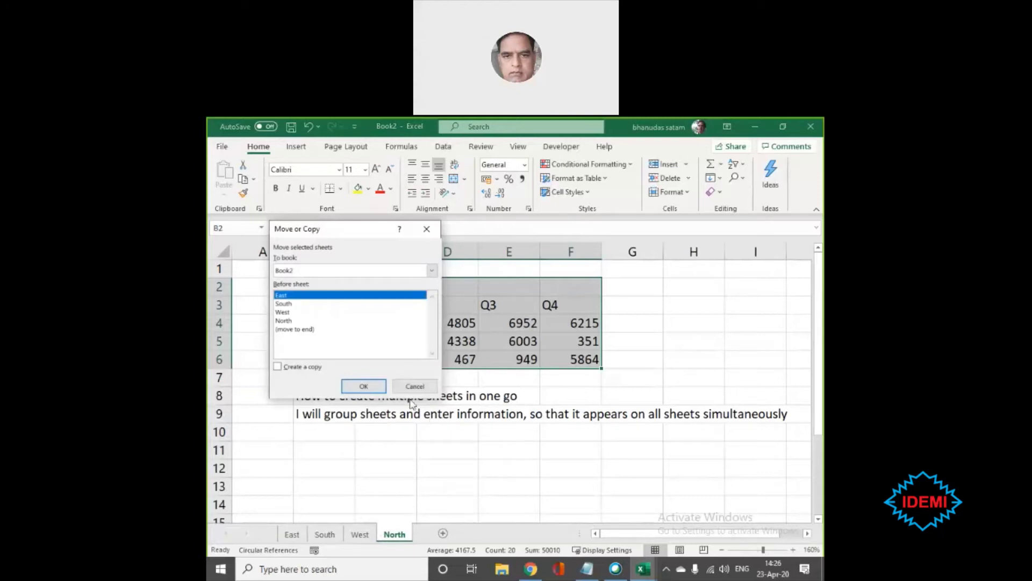
pyautogui.click(291, 369)
pyautogui.click(314, 371)
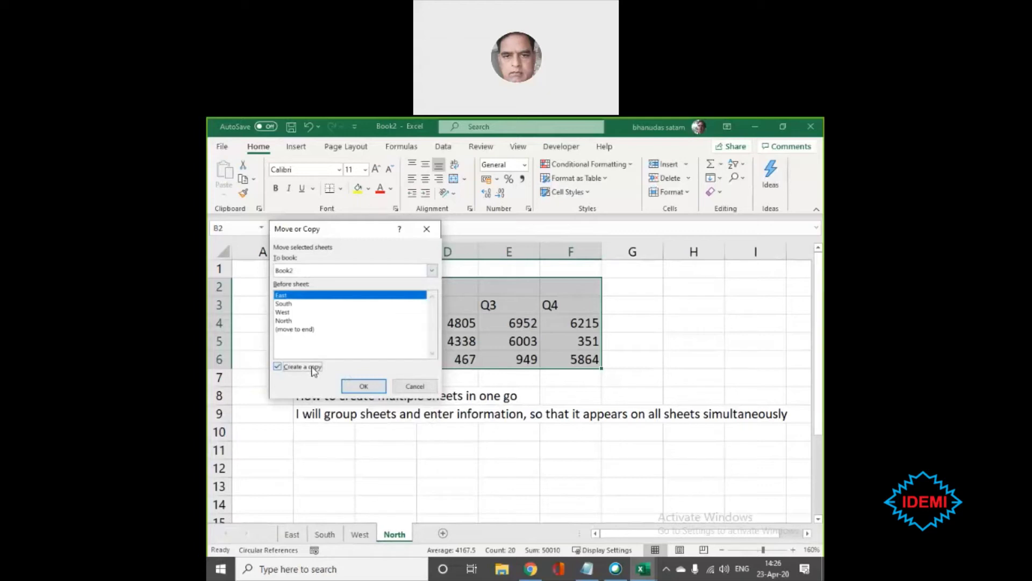
pyautogui.click(343, 276)
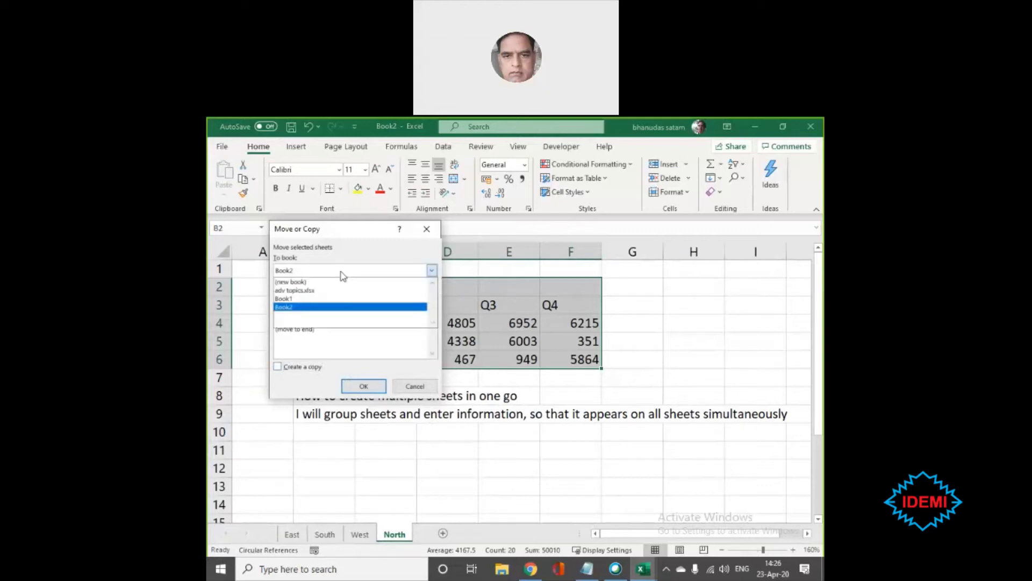
pyautogui.click(300, 284)
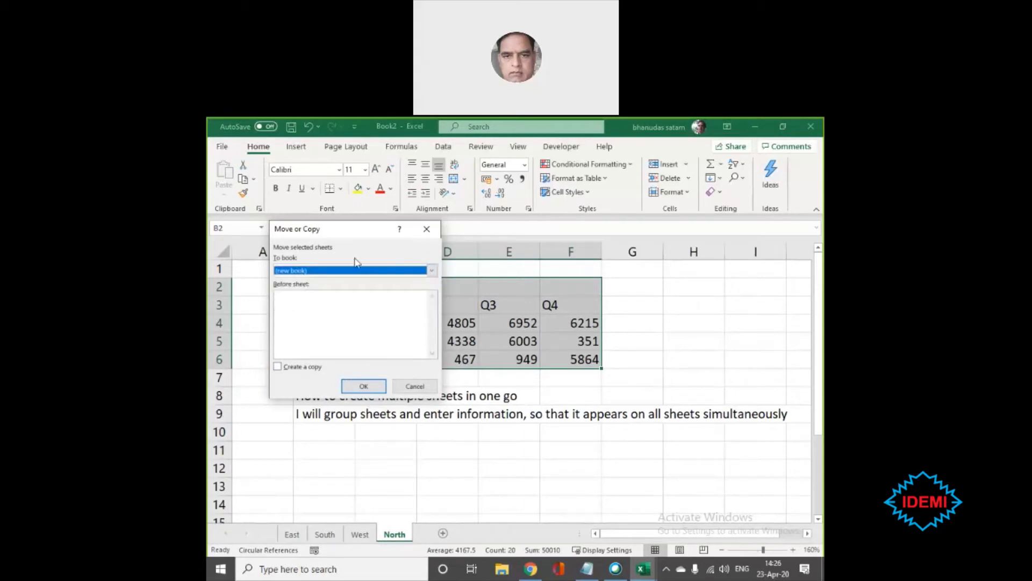
pyautogui.click(364, 387)
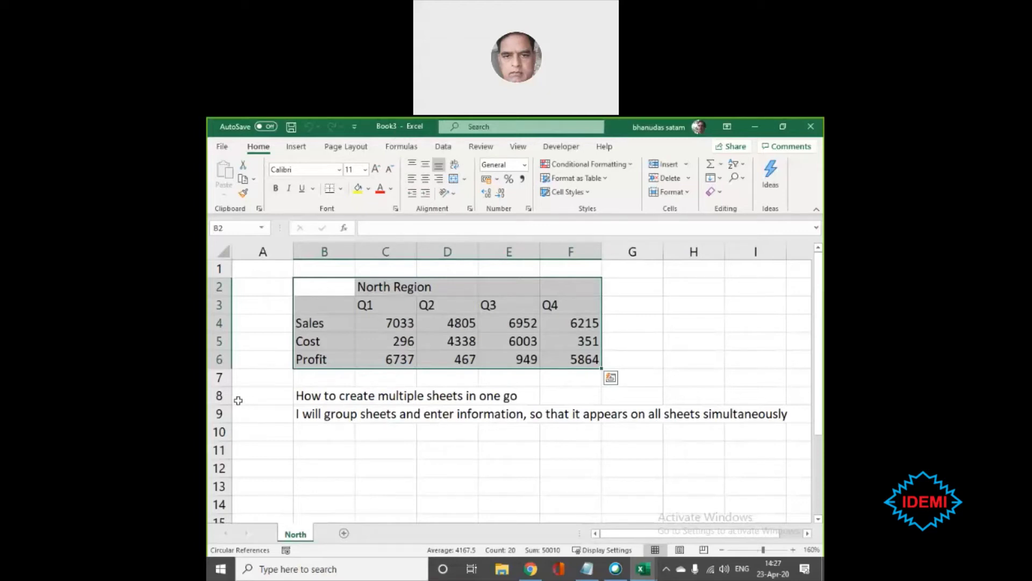
# - Clear the two note lines in rows 8 and 9 of the North sheet in the new workbook
pyautogui.moveTo(219, 395); pyautogui.dragTo(217, 414)
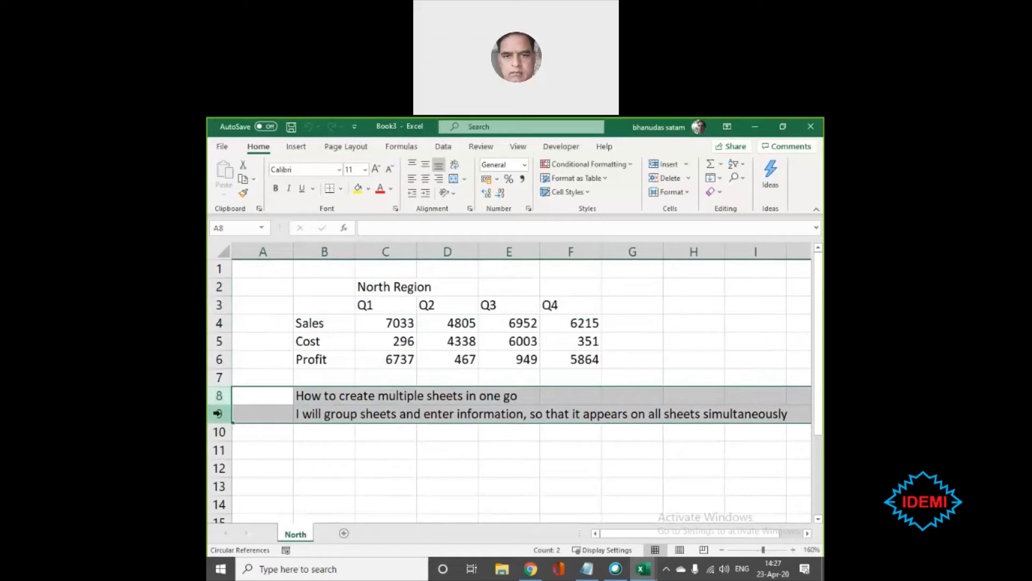
pyautogui.press('Delete')
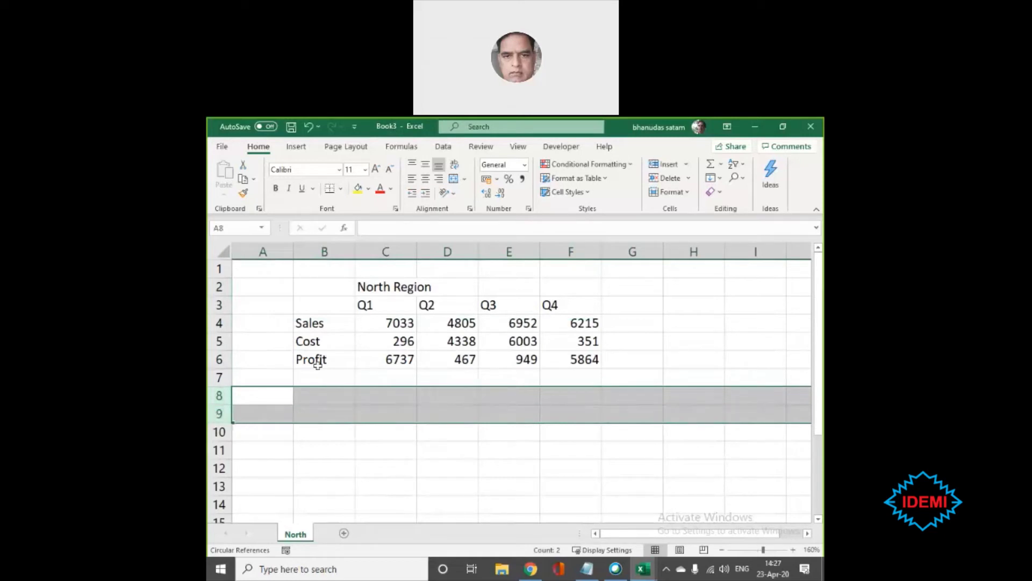
pyautogui.click(318, 367)
pyautogui.click(324, 379)
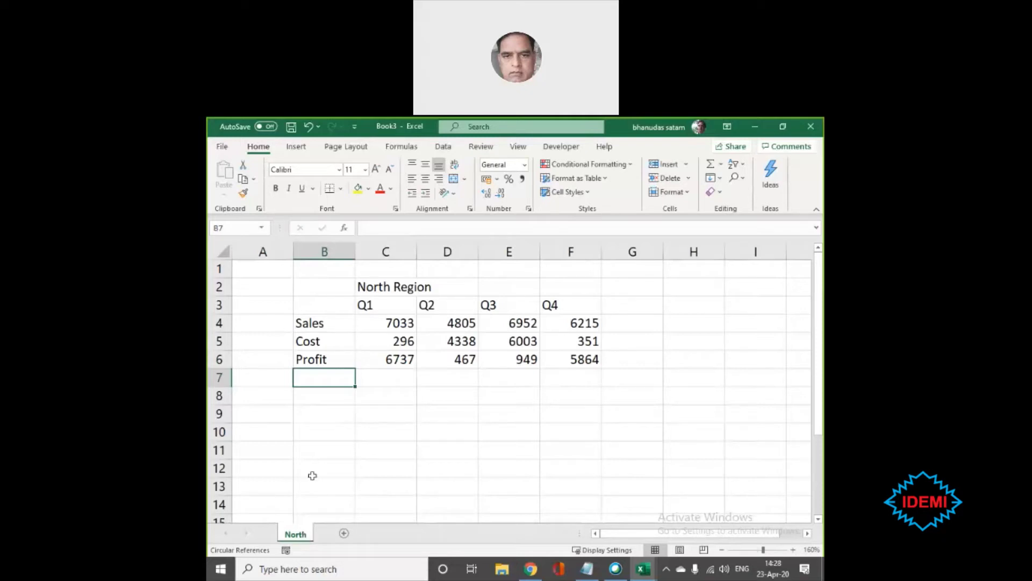
# - Save the workbook holding the North sheet as North in the Adv Exl folder, in Excel Workbook format
pyautogui.click(222, 146)
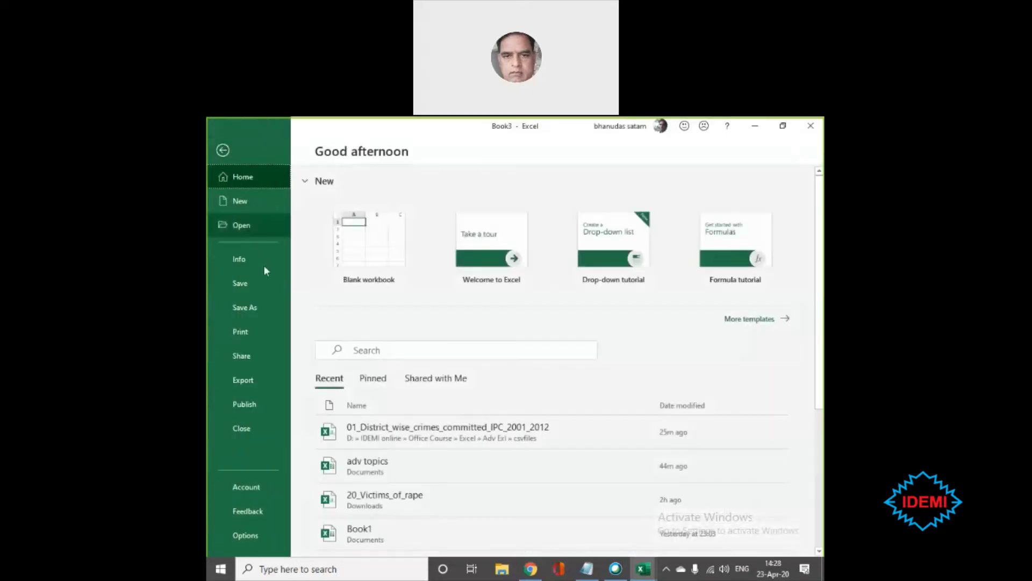
pyautogui.click(260, 285)
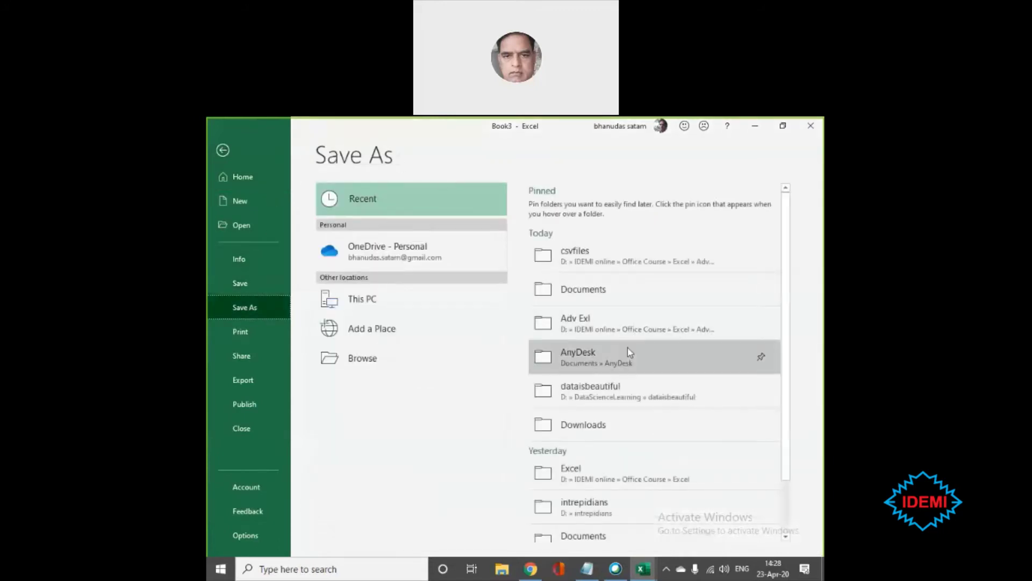
pyautogui.click(627, 325)
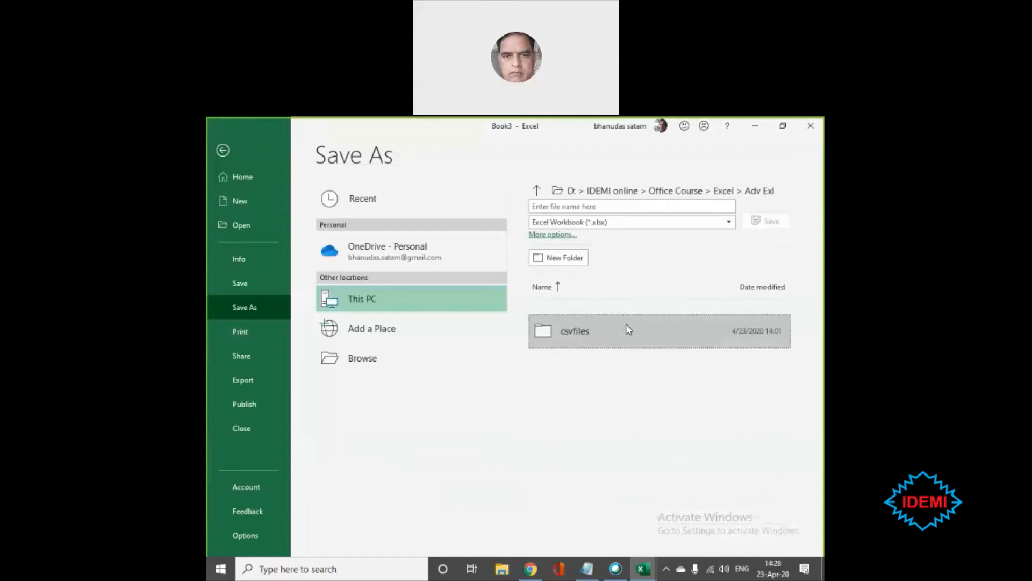
pyautogui.click(584, 205)
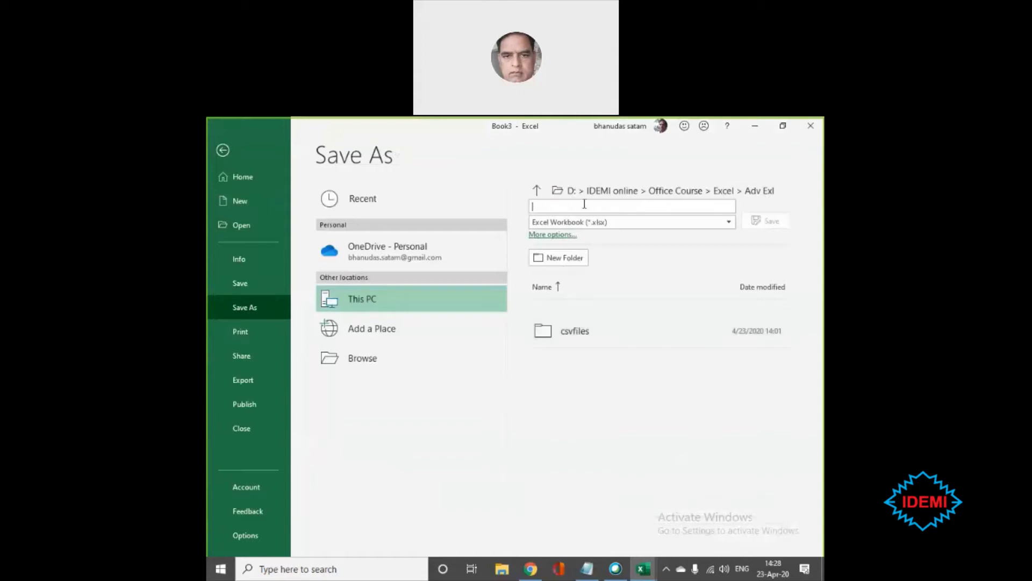
pyautogui.write('North')
pyautogui.click(759, 228)
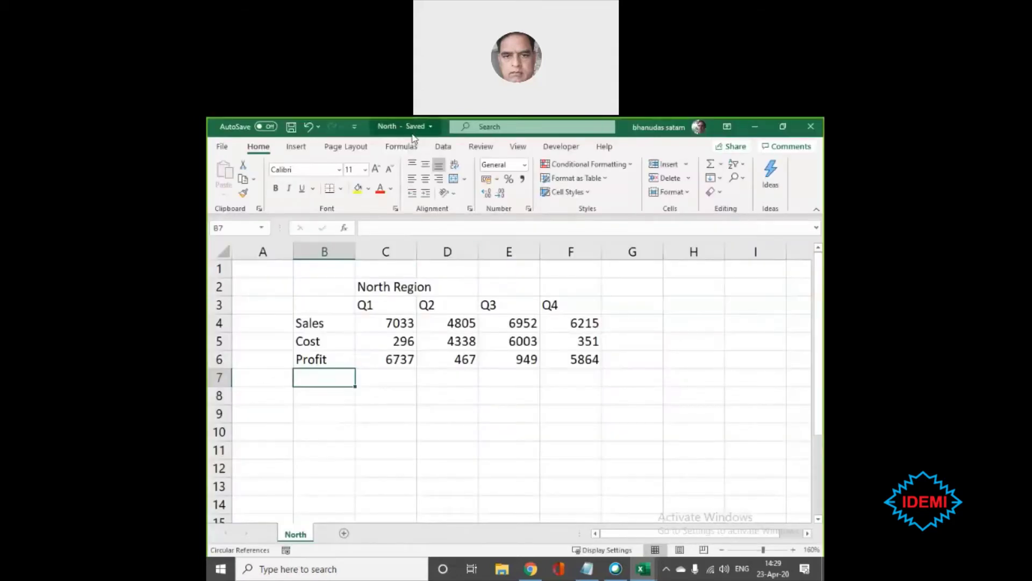
# - Minimize the North workbook and move the West sheet out of Book2 into a new workbook without creating a copy
pyautogui.click(782, 127)
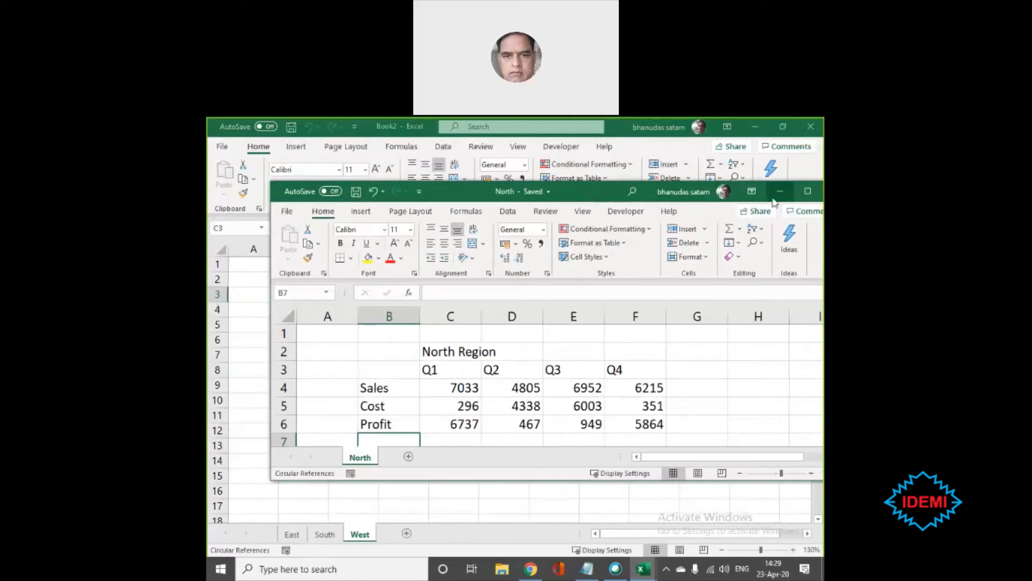
pyautogui.click(779, 192)
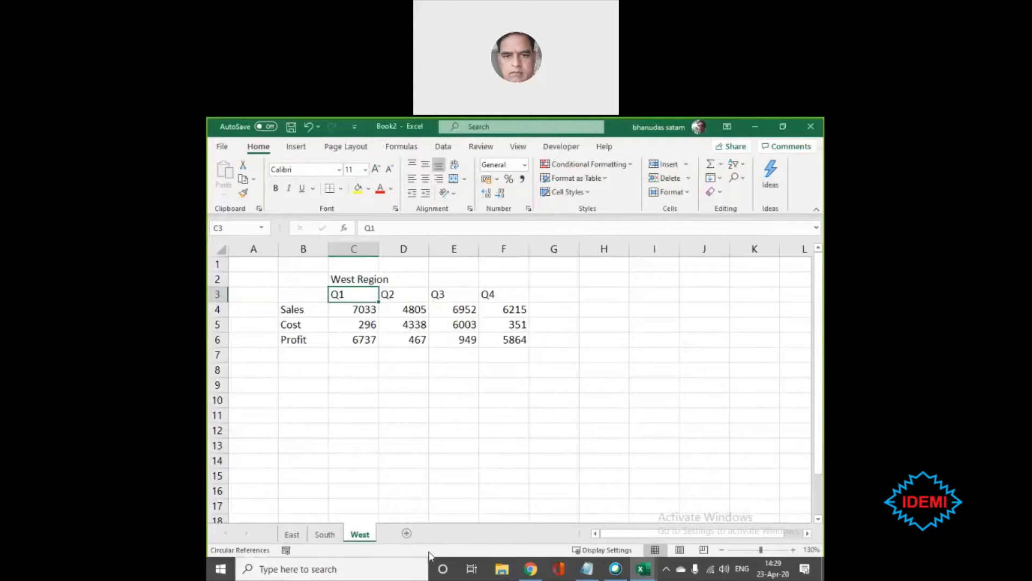
pyautogui.rightClick(362, 537)
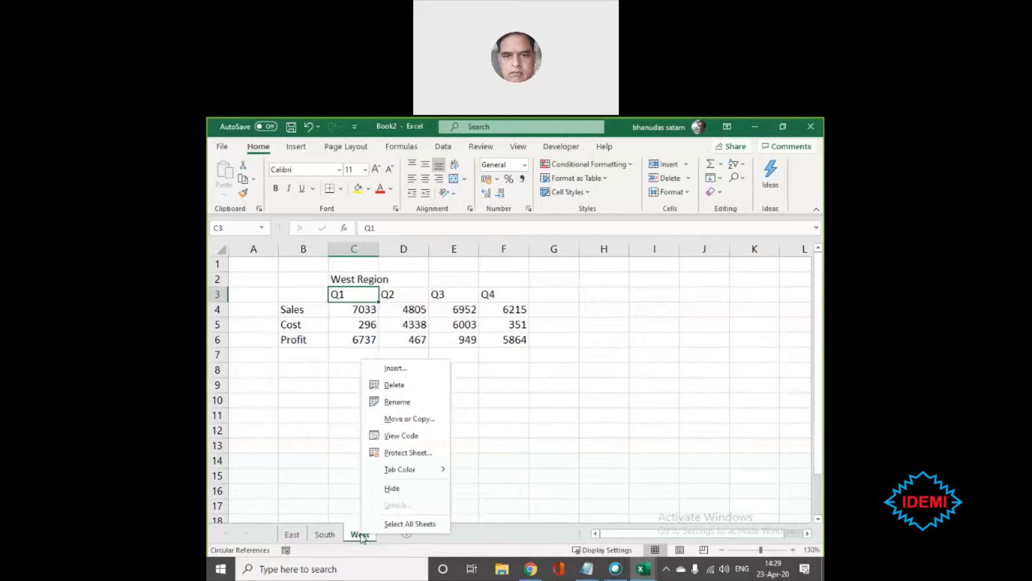
pyautogui.click(399, 422)
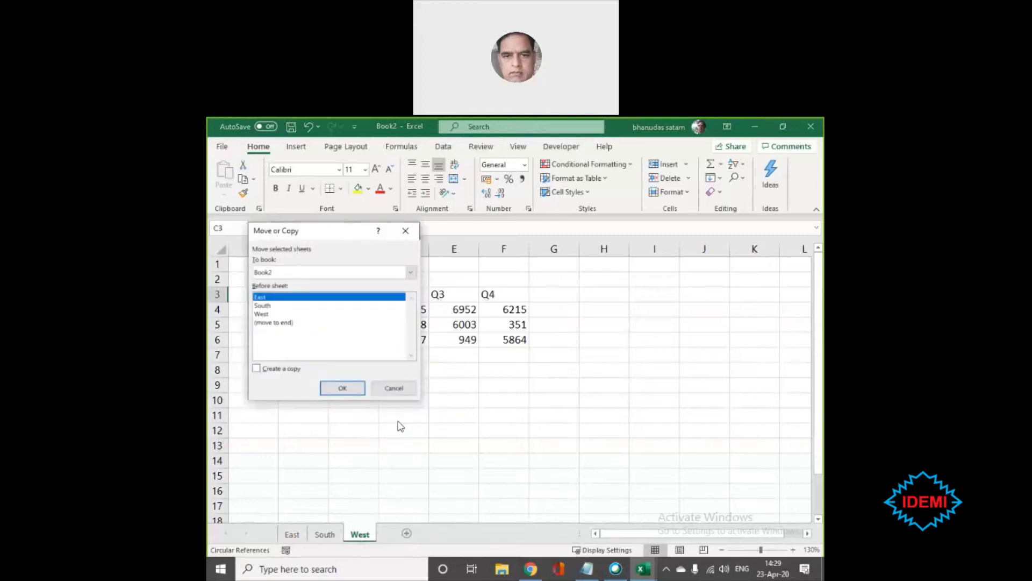
pyautogui.click(359, 277)
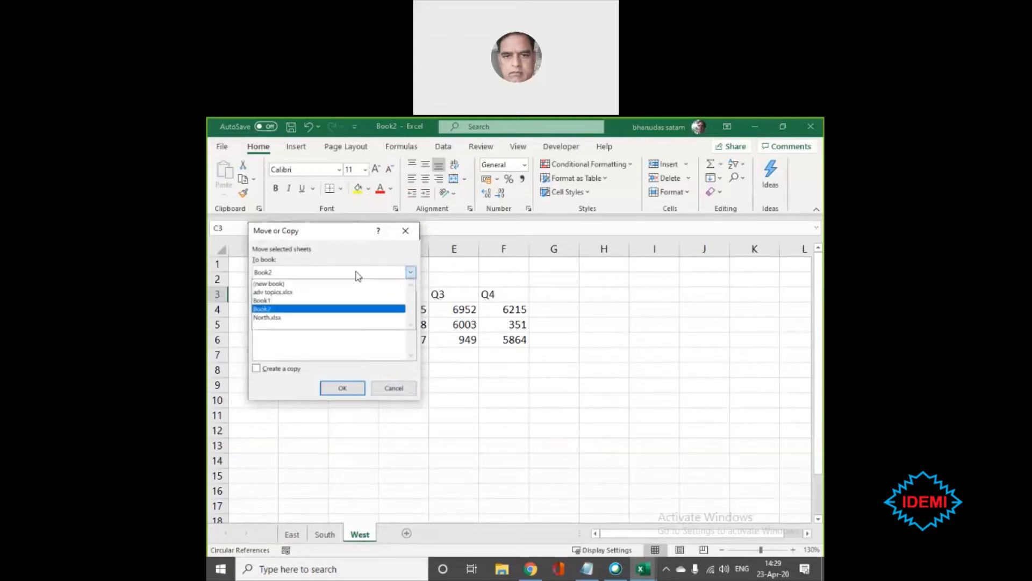
pyautogui.click(288, 283)
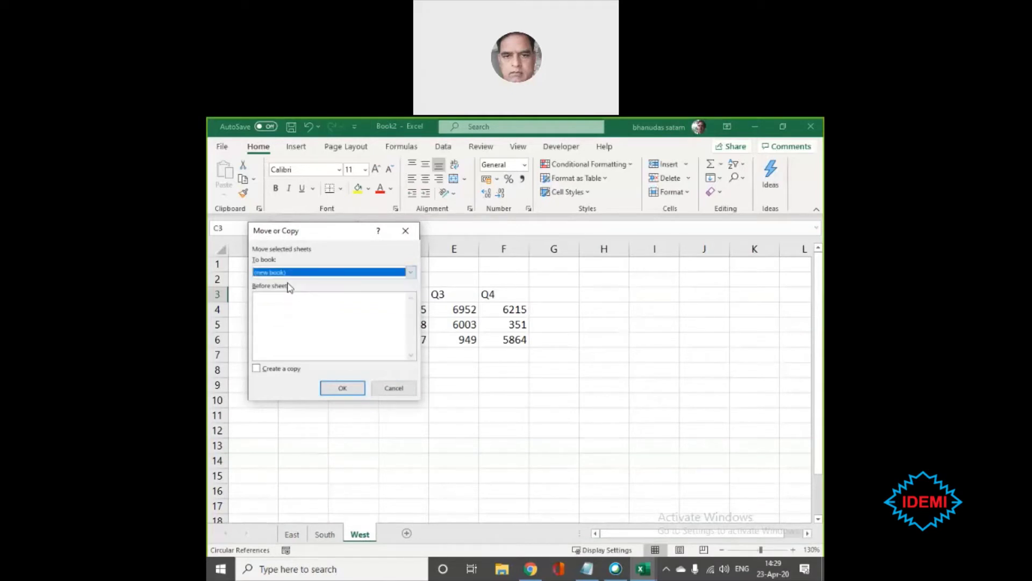
pyautogui.click(343, 389)
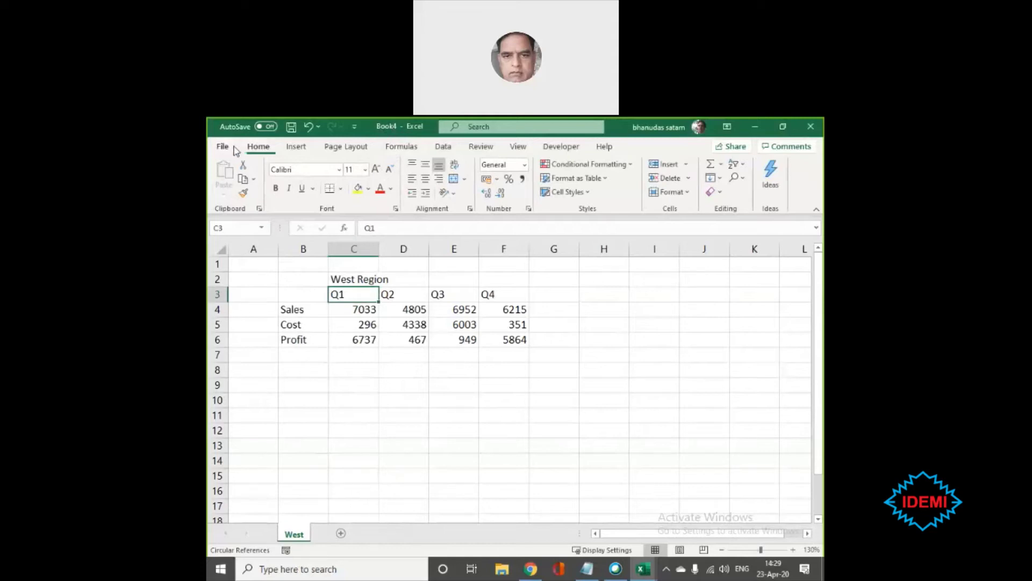
# - Save the workbook holding the West sheet as West in the Adv Exl folder
pyautogui.click(222, 146)
pyautogui.click(252, 307)
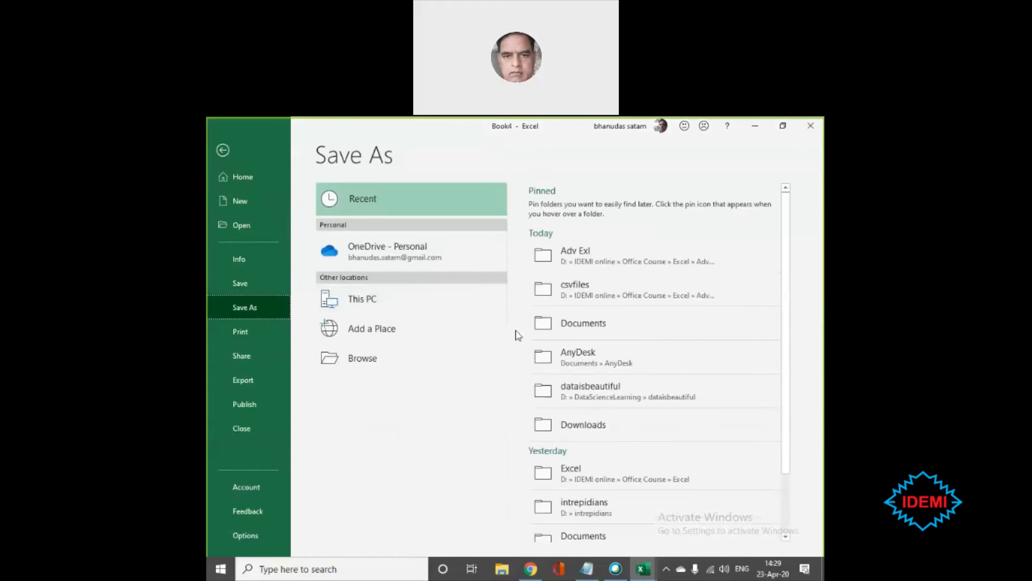
pyautogui.click(579, 263)
pyautogui.click(579, 264)
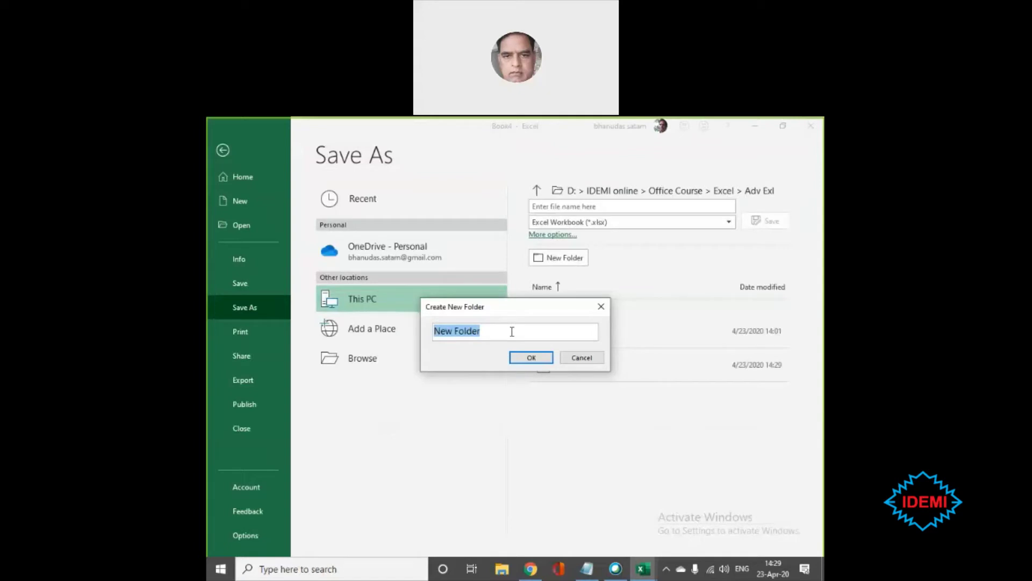
pyautogui.press('Escape')
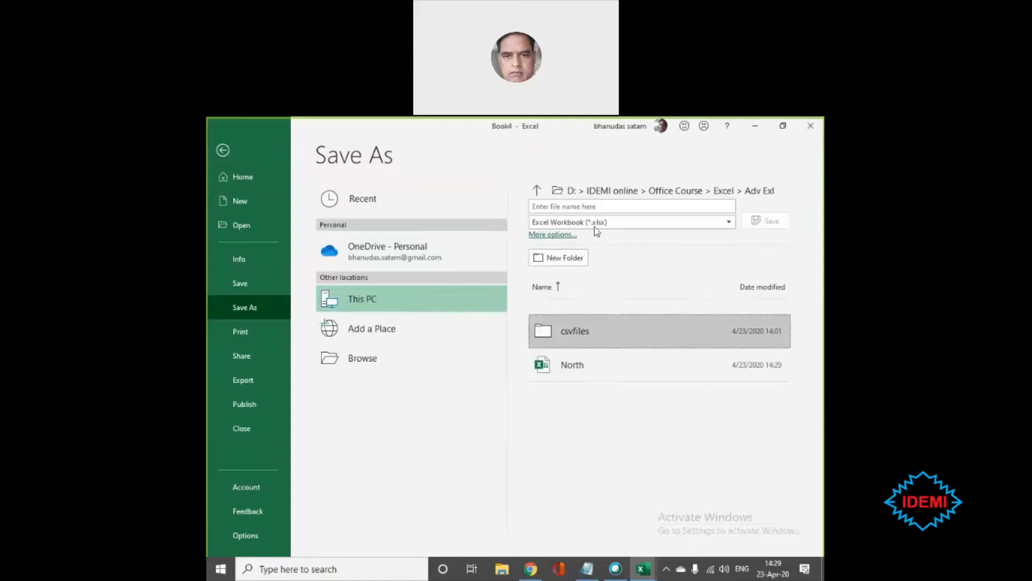
pyautogui.click(658, 203)
pyautogui.write('West')
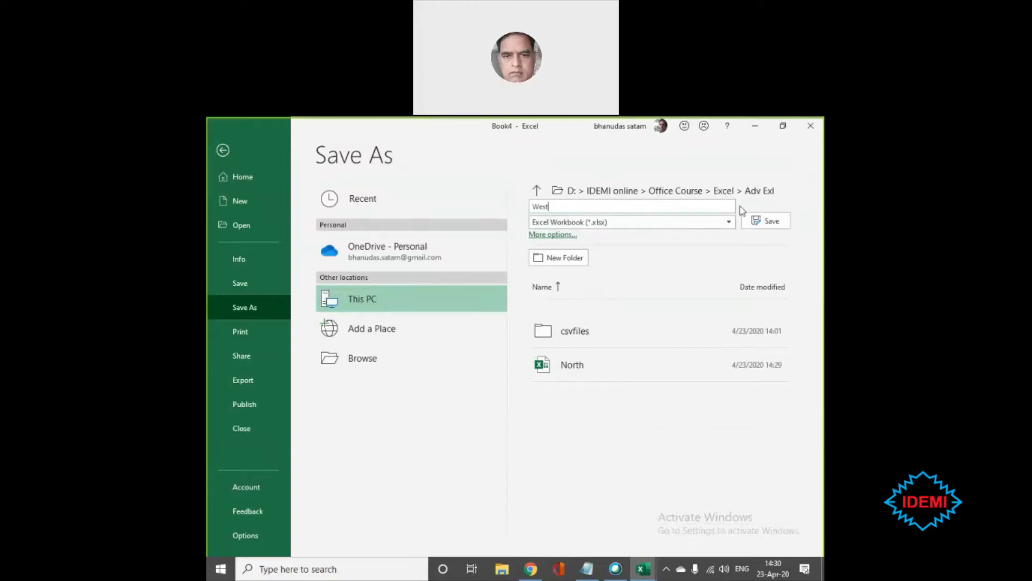
pyautogui.click(772, 222)
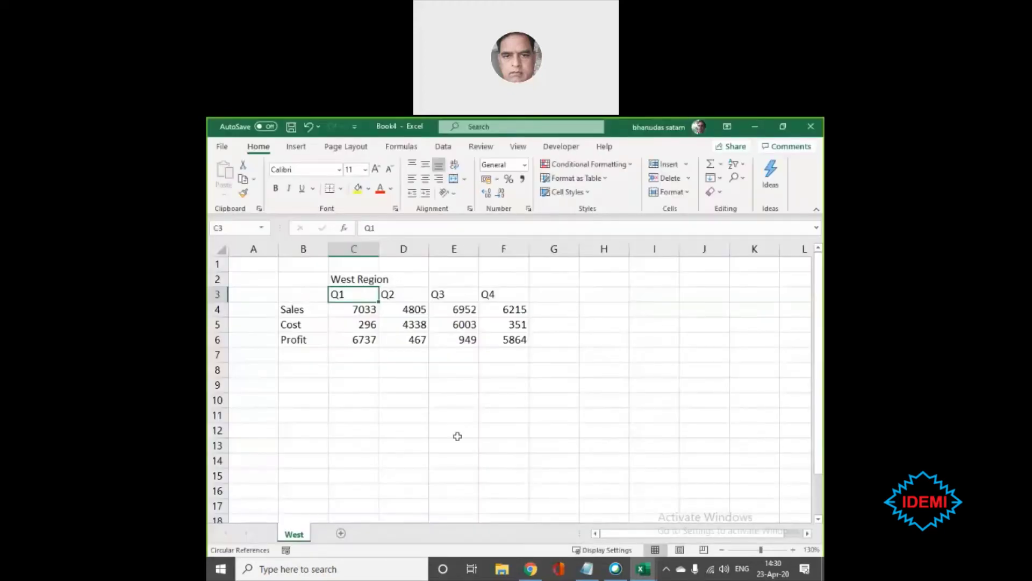
# - Minimize the West workbook and move the South sheet out of Book2 into a new workbook without creating a copy
pyautogui.click(756, 129)
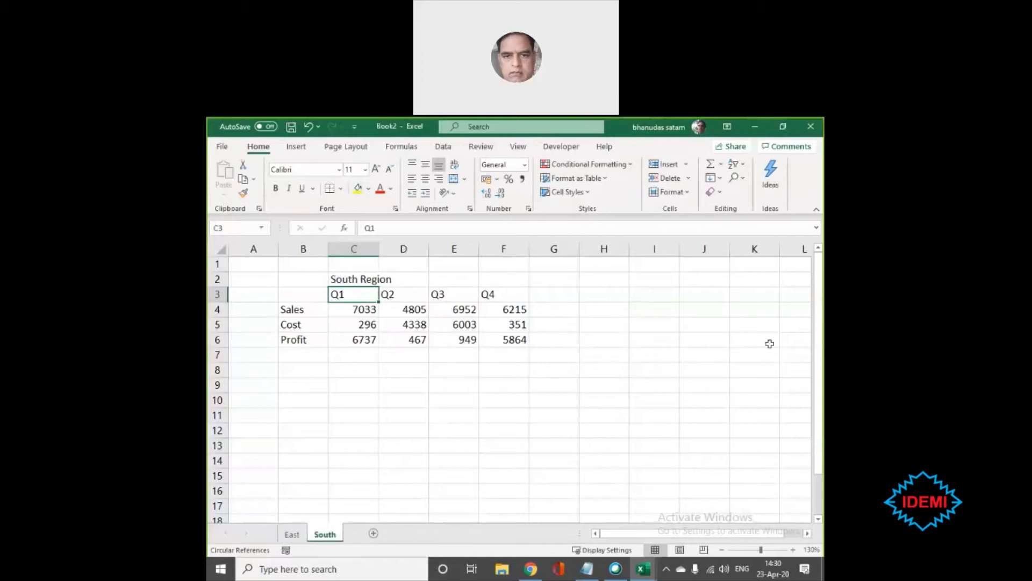
pyautogui.rightClick(329, 537)
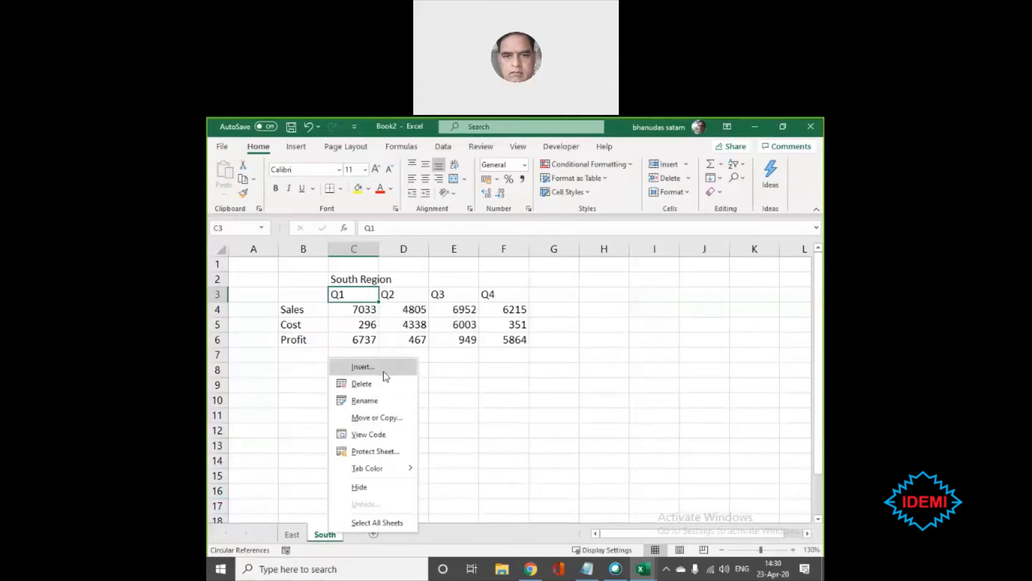
pyautogui.click(377, 418)
pyautogui.click(301, 268)
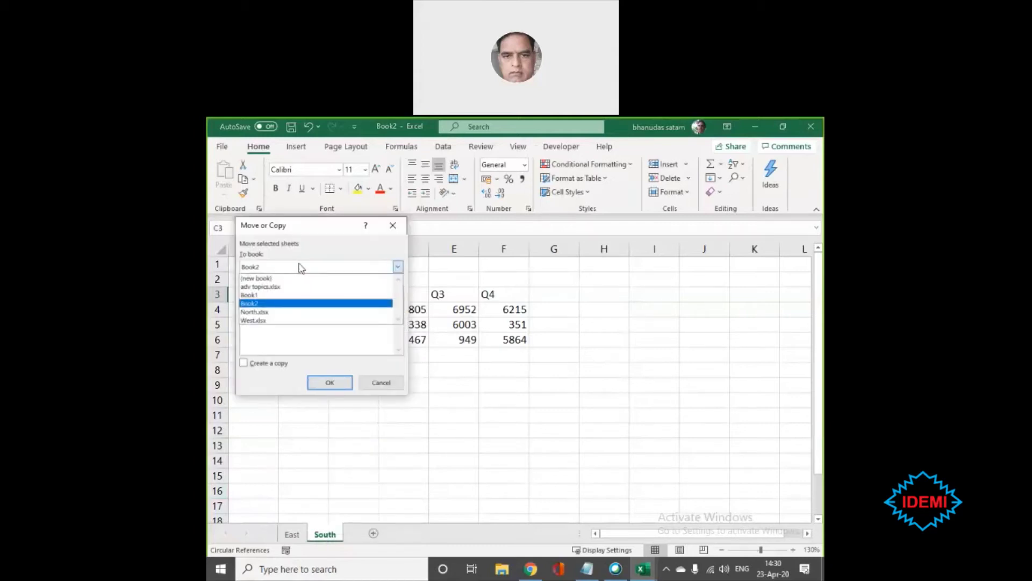
pyautogui.click(293, 279)
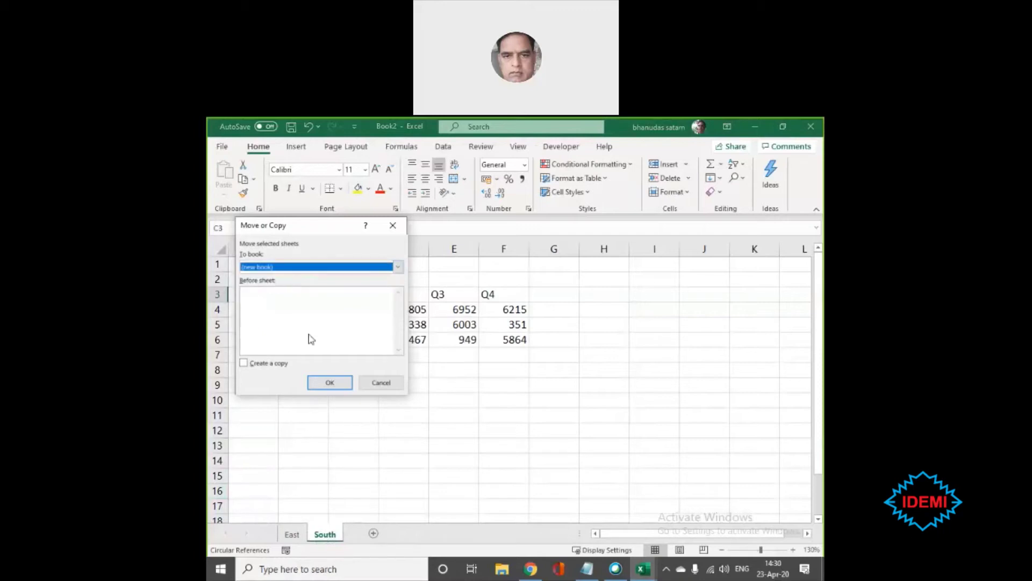
pyautogui.click(325, 381)
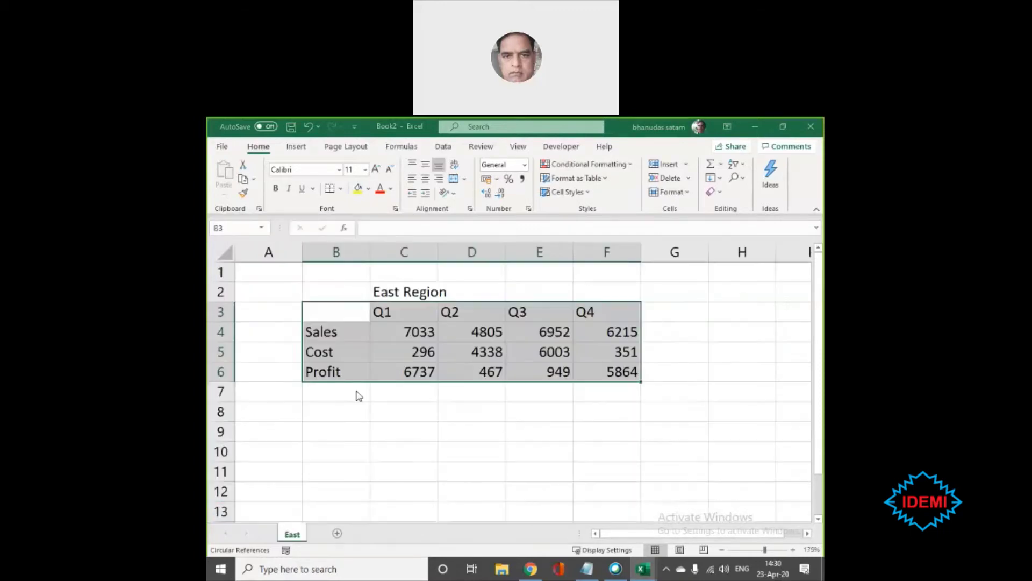
# - Save the workbook holding the South sheet as South in the Adv Exl folder
pyautogui.click(224, 149)
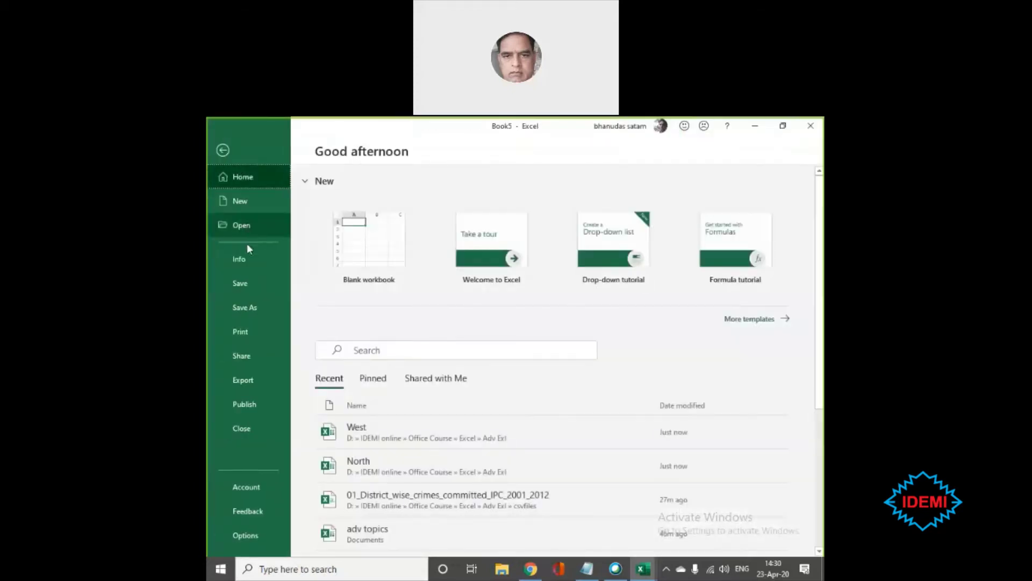
pyautogui.click(245, 283)
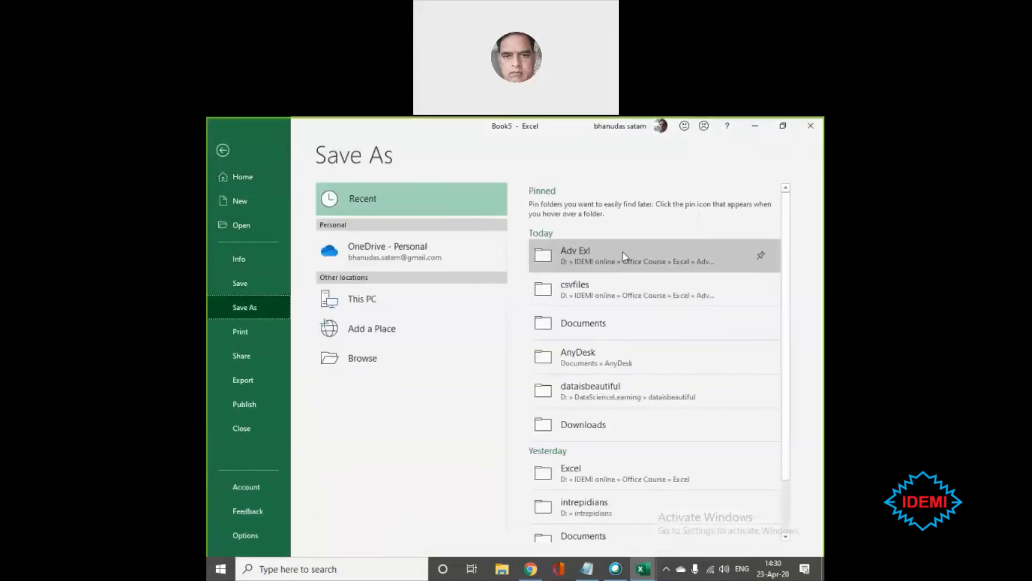
pyautogui.click(624, 257)
pyautogui.click(618, 206)
pyautogui.write('South')
pyautogui.press('Return')
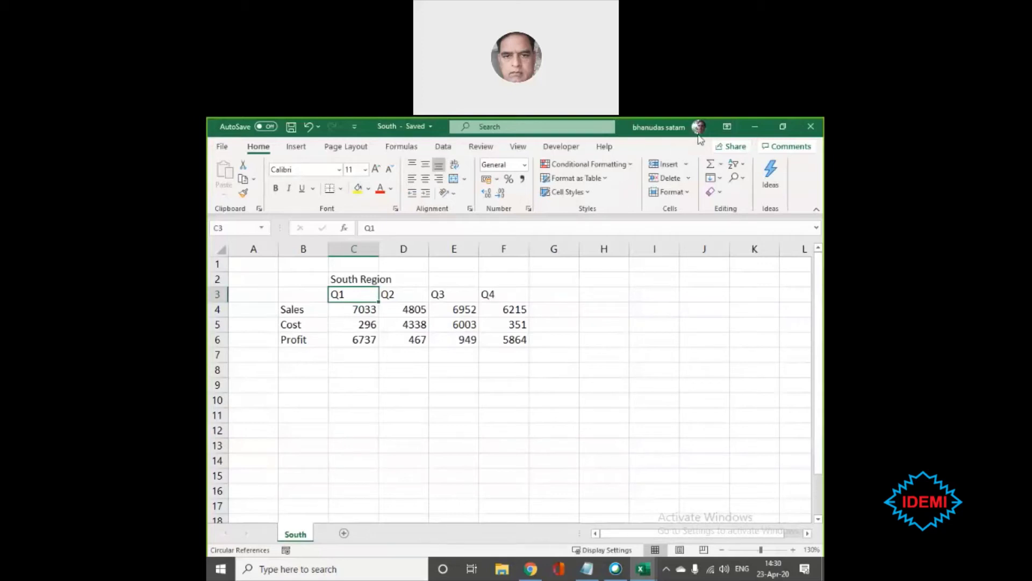
# - Minimize the South workbook and save Book2, which holds the East sheet, as East in the Adv Exl folder
pyautogui.click(754, 129)
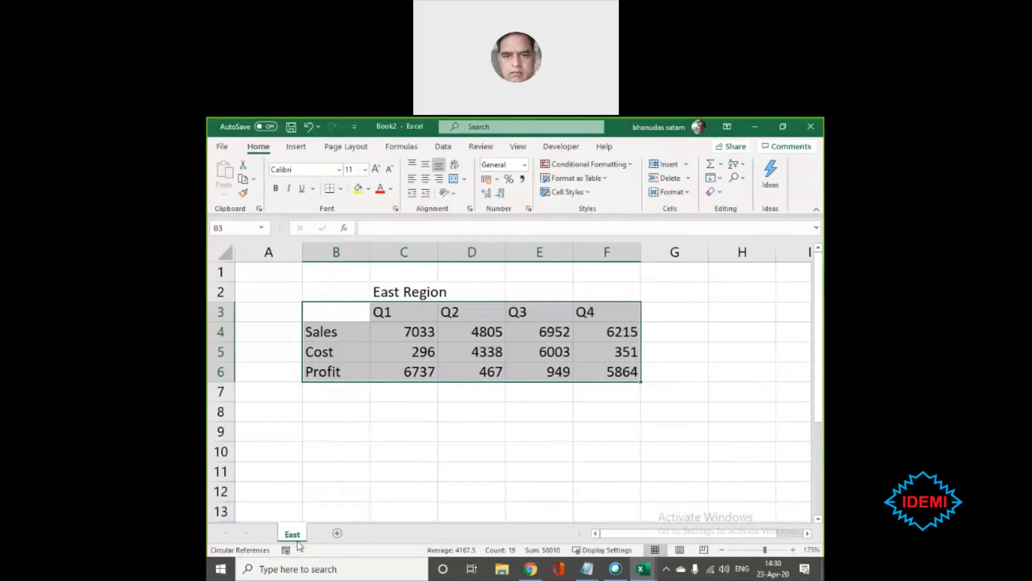
pyautogui.click(226, 150)
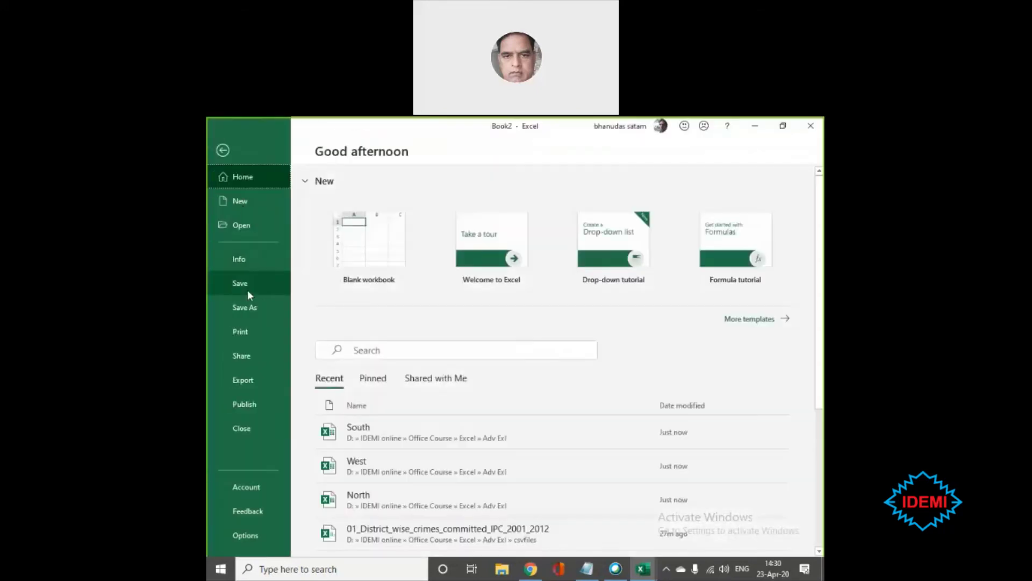
pyautogui.click(246, 286)
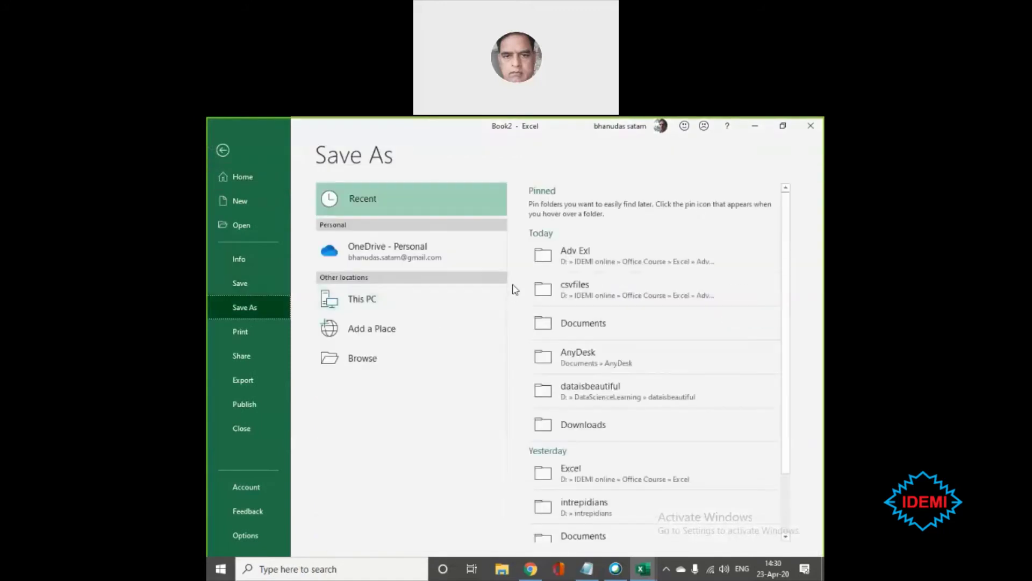
pyautogui.click(596, 257)
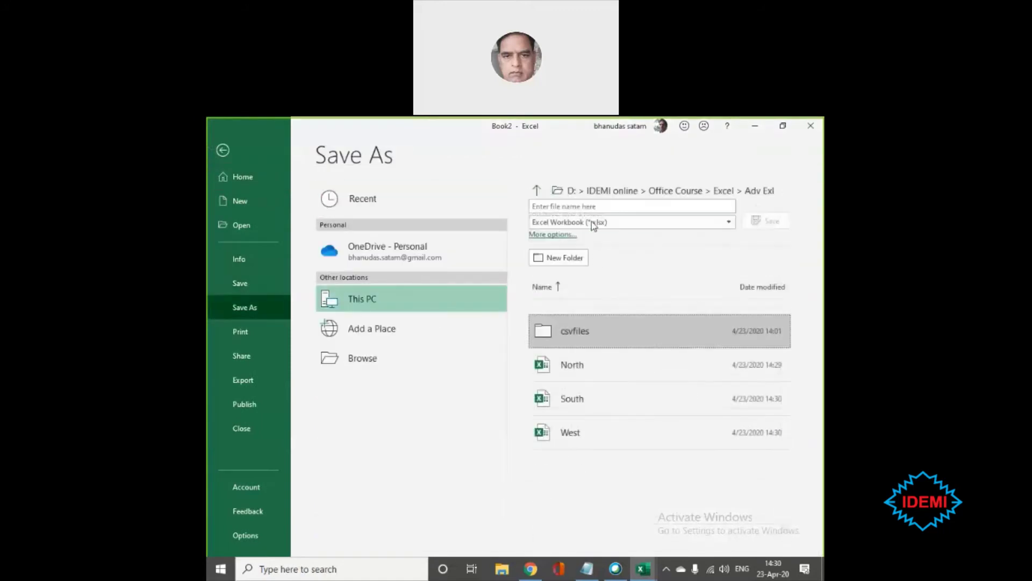
pyautogui.click(588, 205)
pyautogui.write('East')
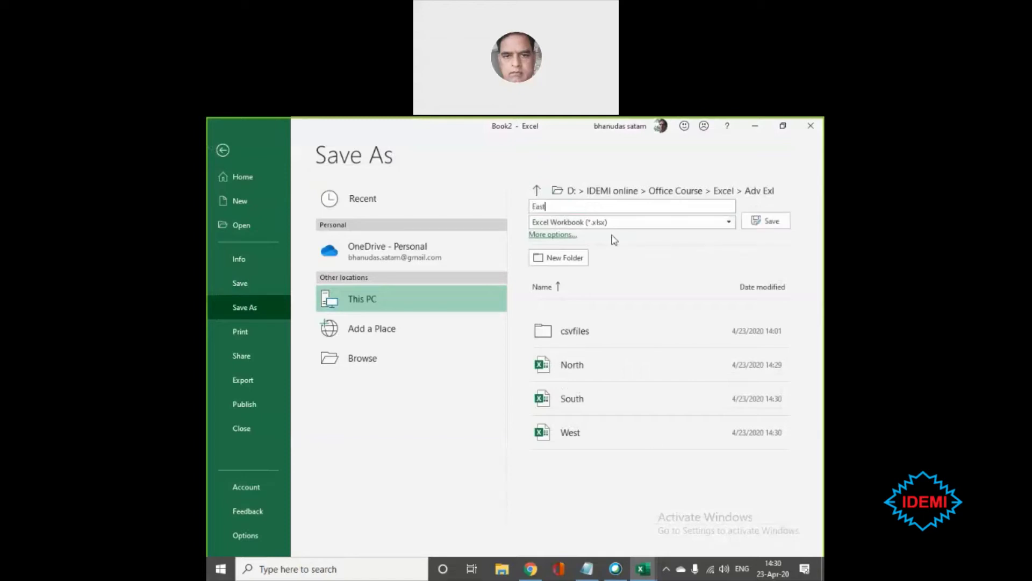
pyautogui.click(769, 221)
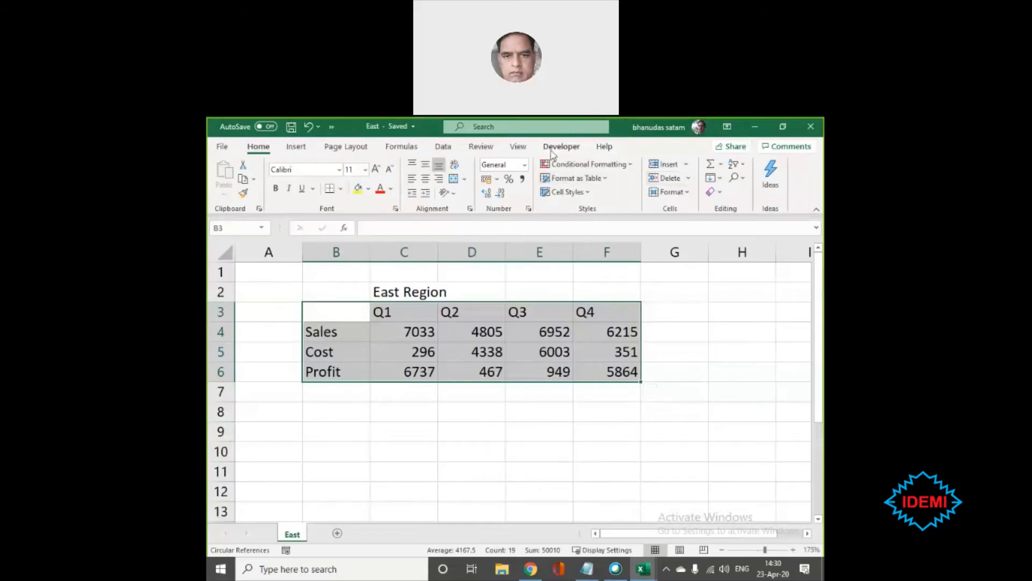
# - Switch to the open adv topics workbook and close it
pyautogui.click(519, 148)
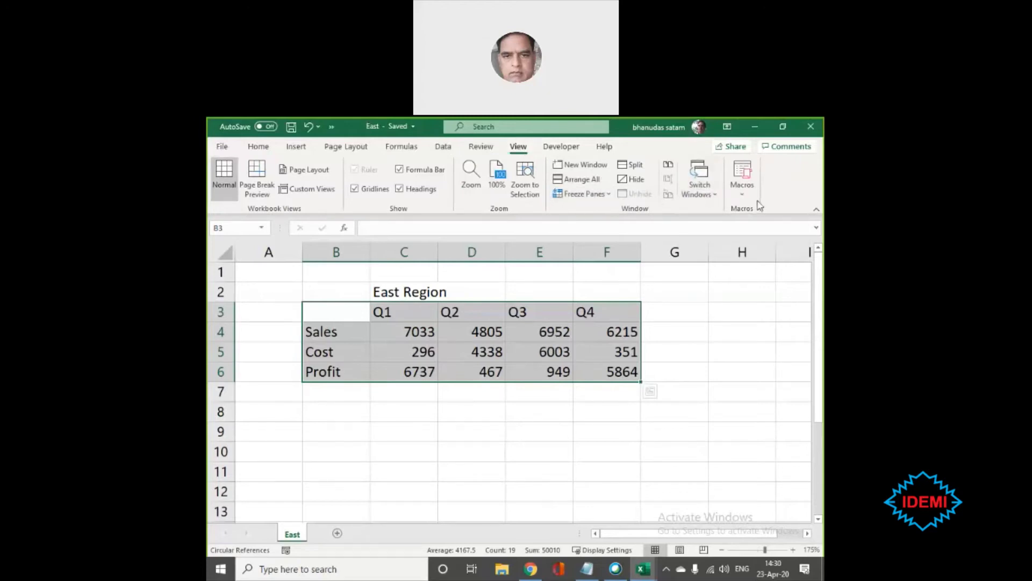
pyautogui.click(715, 197)
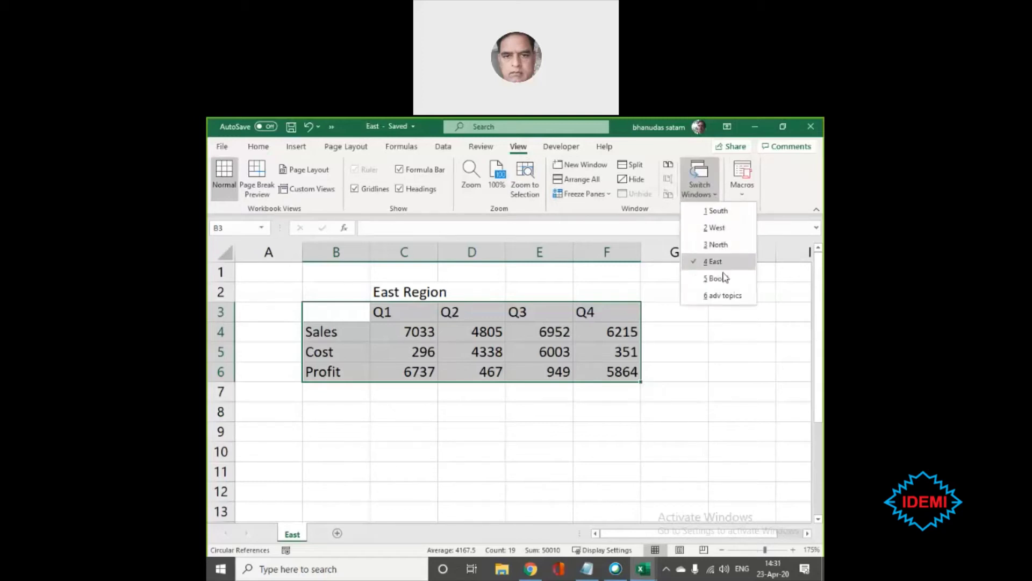
pyautogui.click(712, 299)
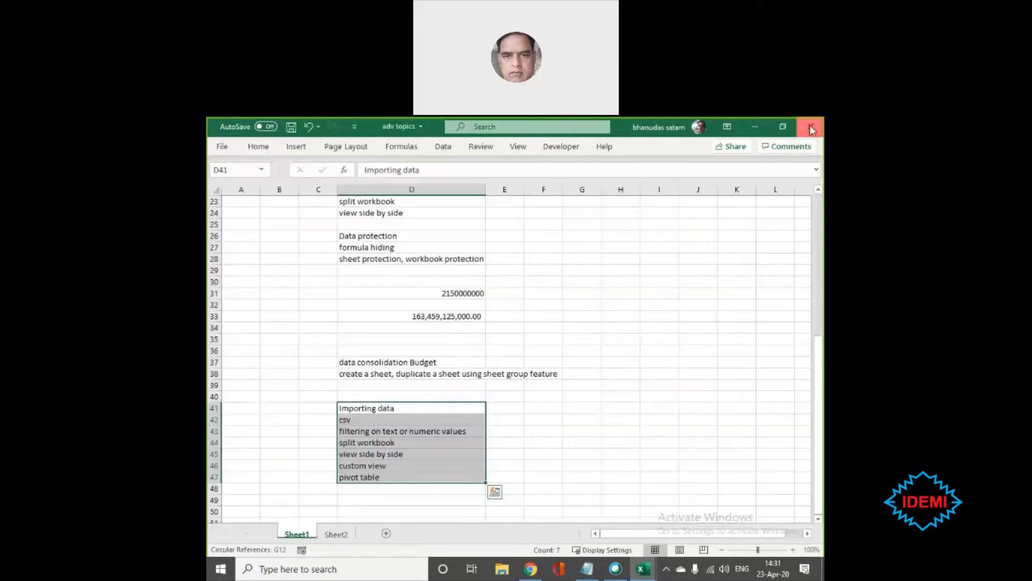
pyautogui.click(811, 126)
pyautogui.click(465, 370)
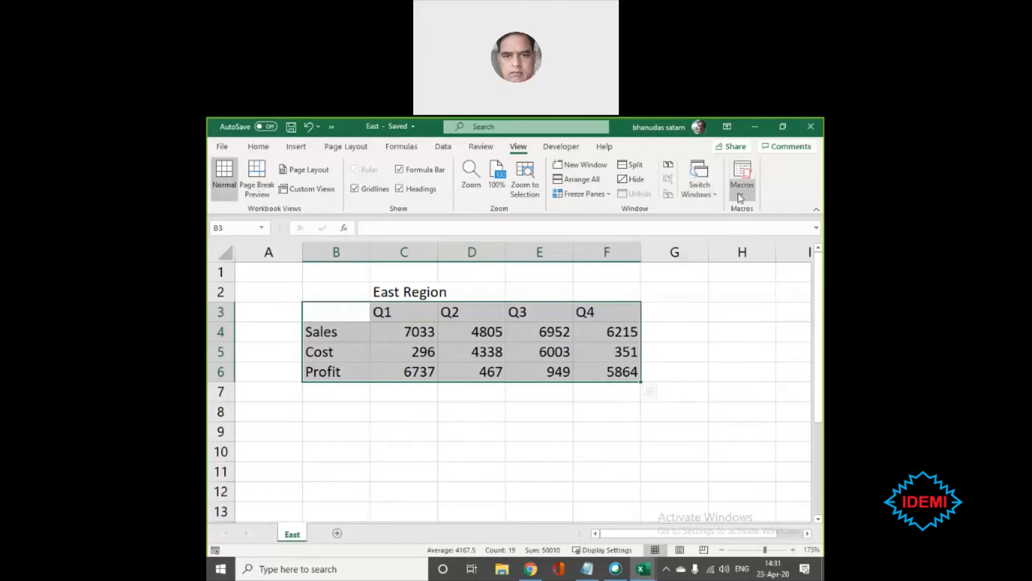
# - Switch to Book1, restore it down from full size and return to the East workbook
pyautogui.click(699, 182)
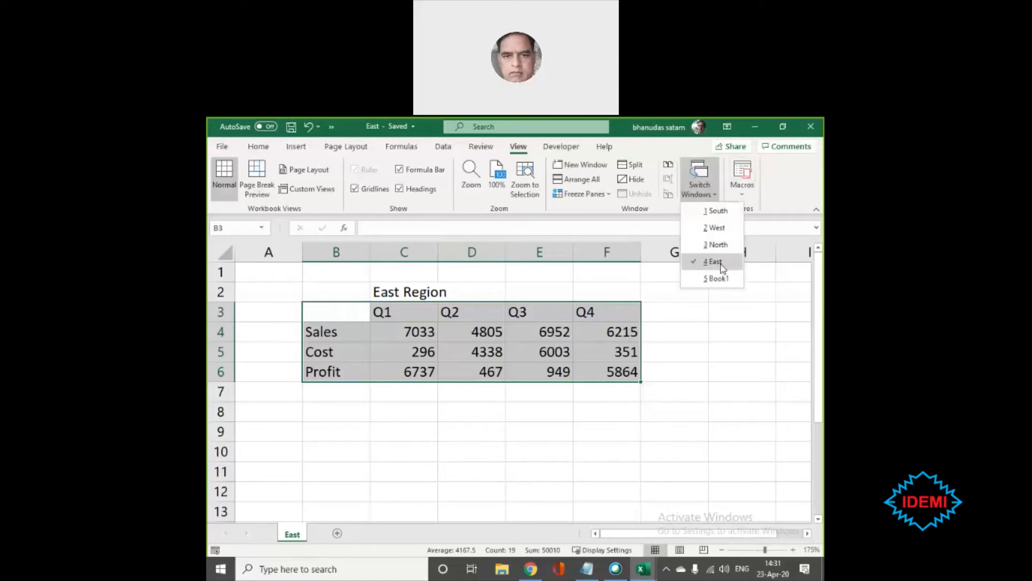
pyautogui.click(724, 279)
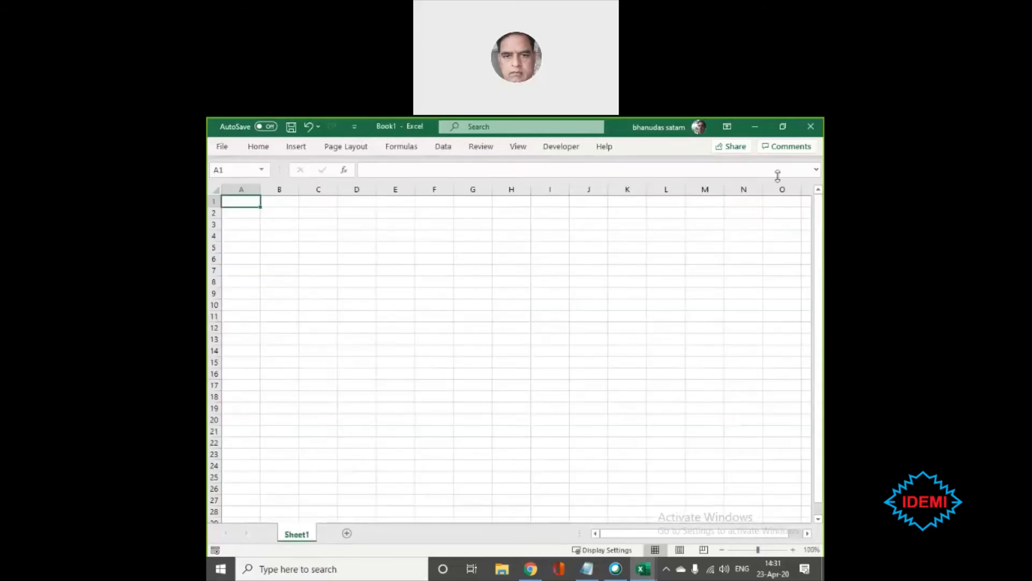
pyautogui.click(783, 126)
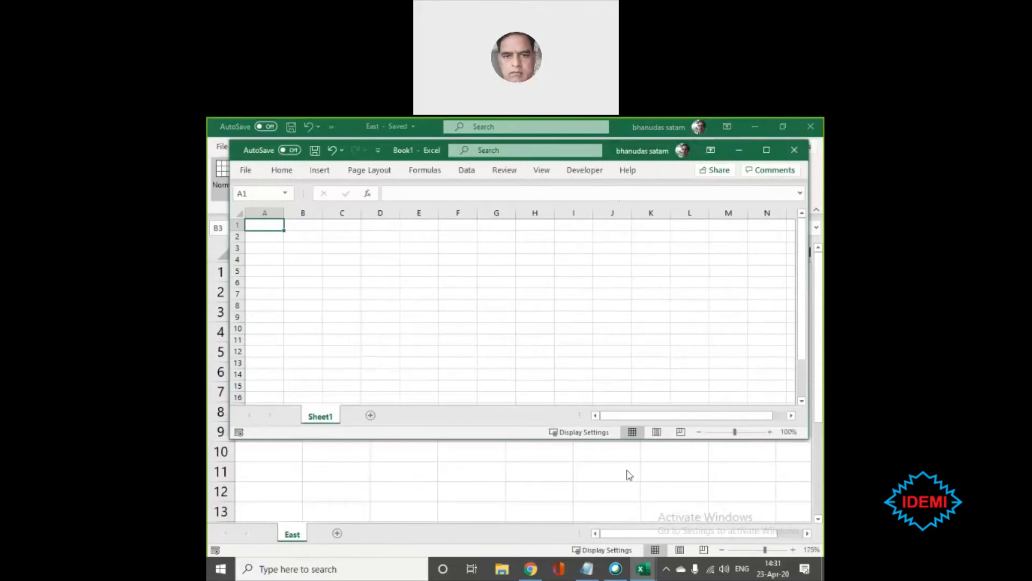
pyautogui.click(622, 490)
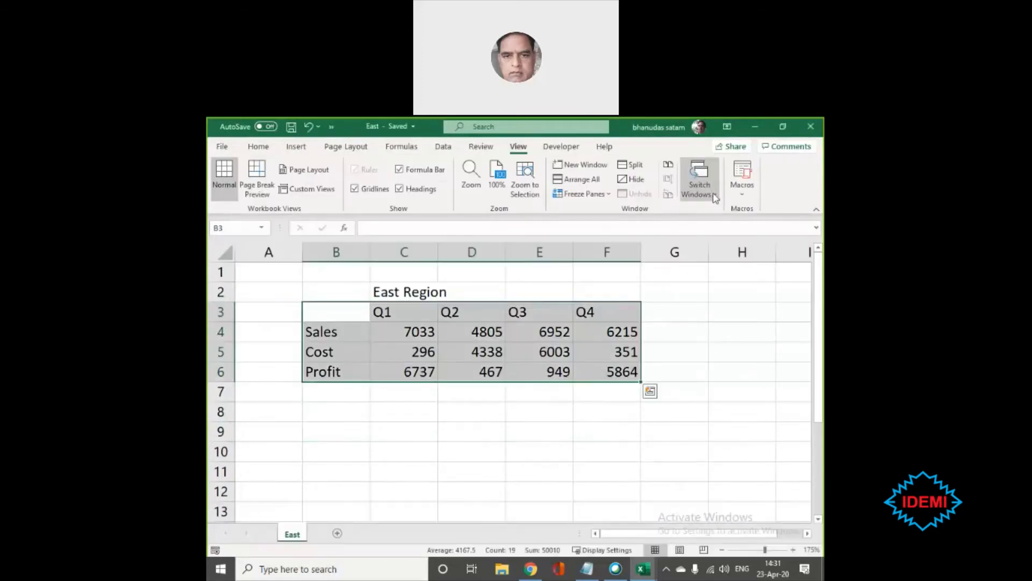
# - Bring Book1 forward again, move and shrink its window over the East workbook, and close Book1
pyautogui.click(713, 196)
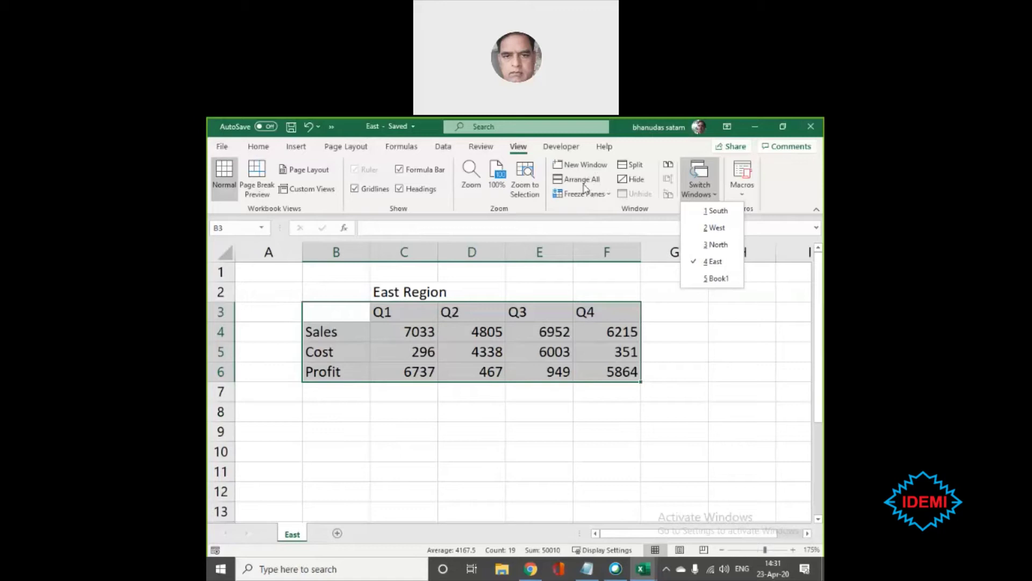
pyautogui.click(715, 279)
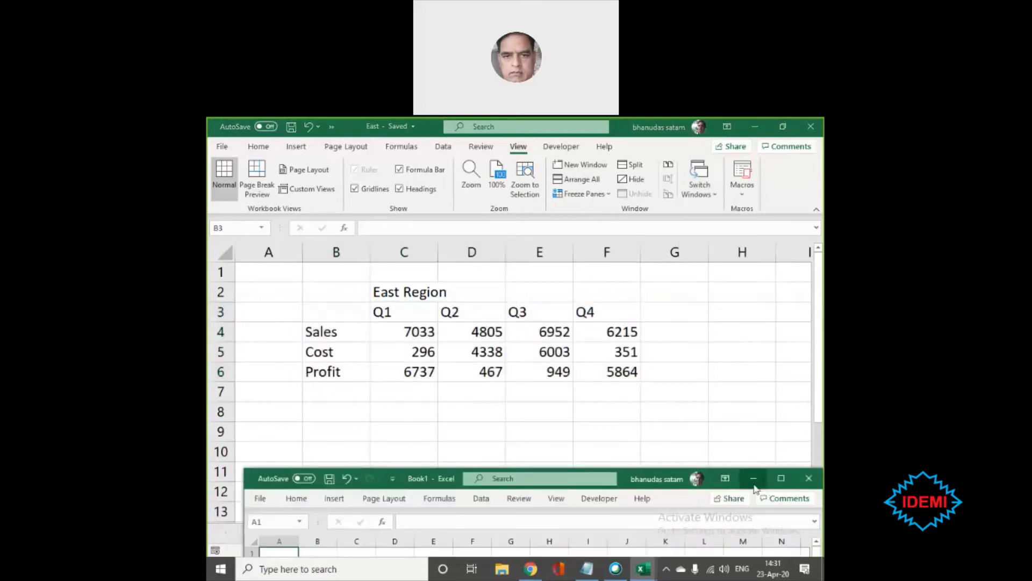
pyautogui.click(725, 478)
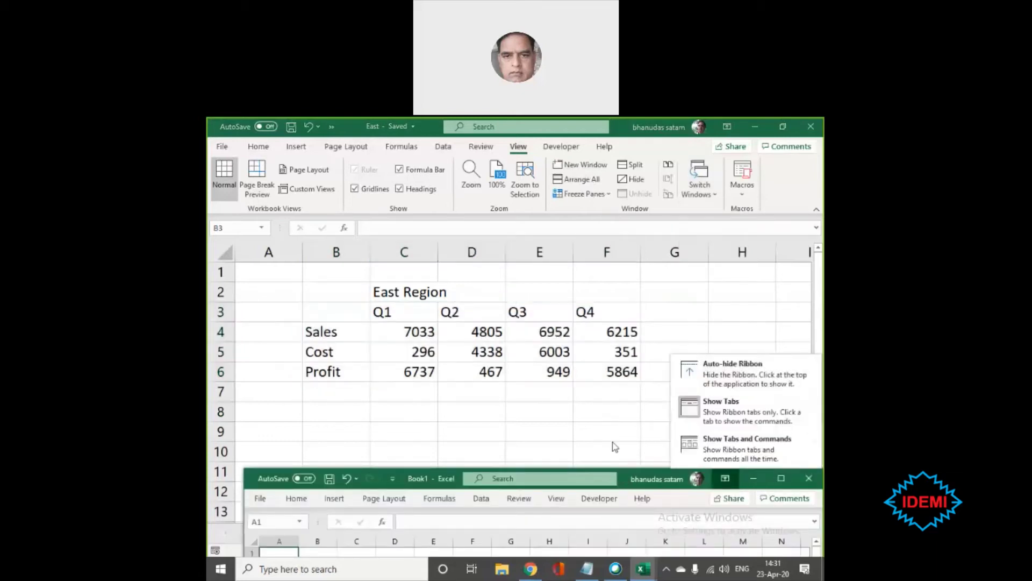
pyautogui.moveTo(619, 478); pyautogui.dragTo(603, 301)
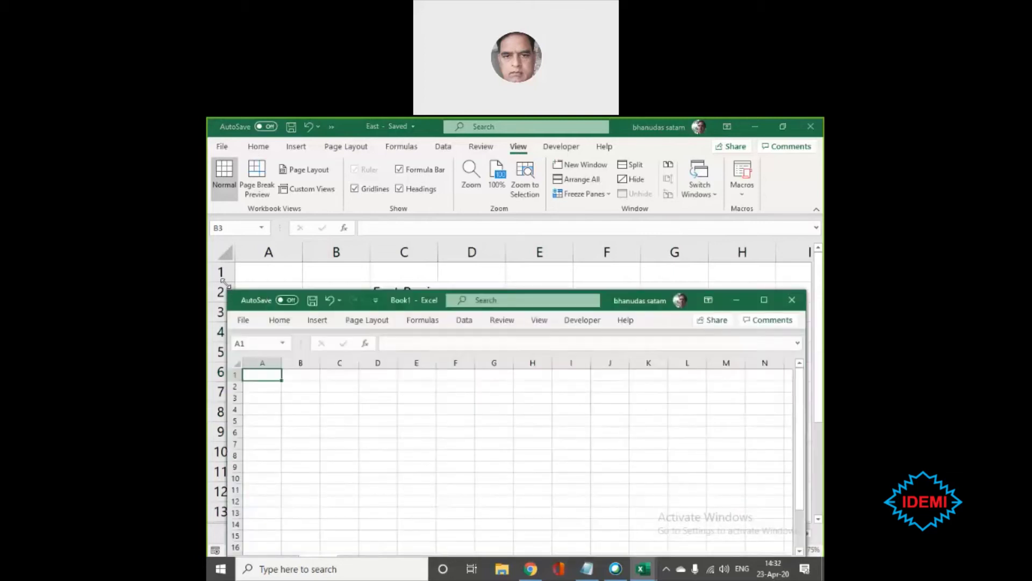
pyautogui.moveTo(228, 285); pyautogui.dragTo(492, 378)
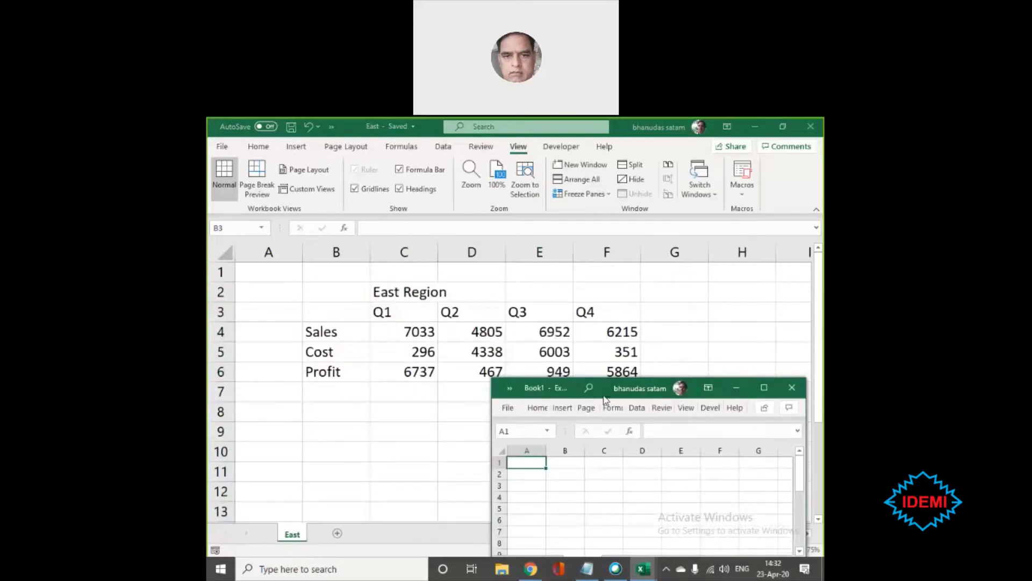
pyautogui.moveTo(597, 387); pyautogui.dragTo(341, 252)
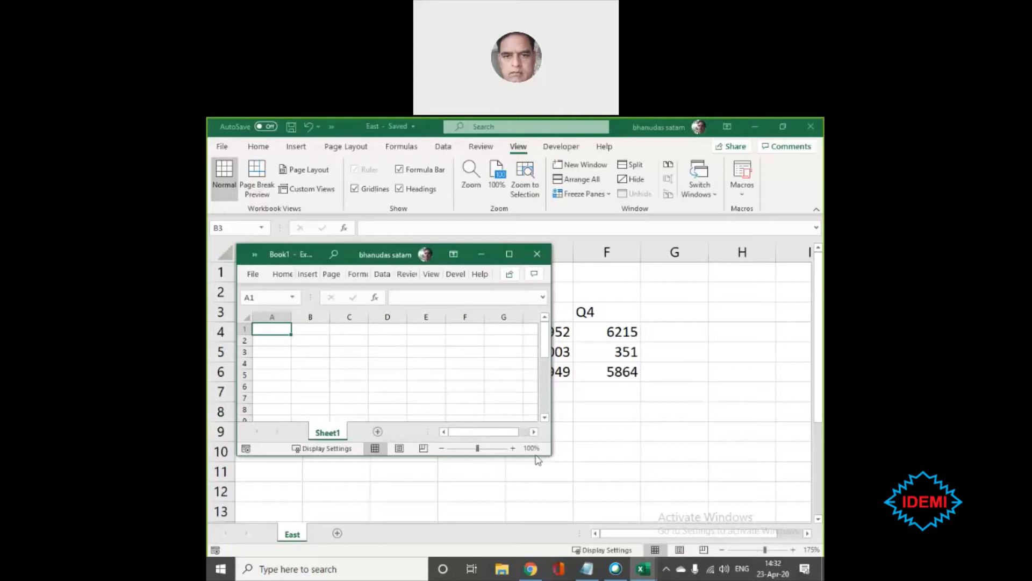
pyautogui.moveTo(538, 457); pyautogui.dragTo(461, 405)
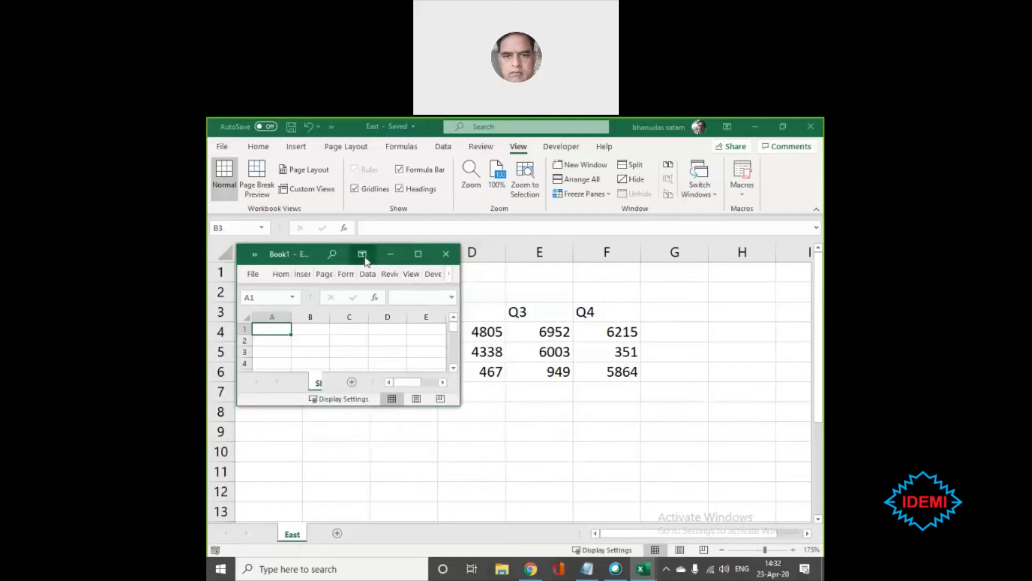
pyautogui.click(445, 254)
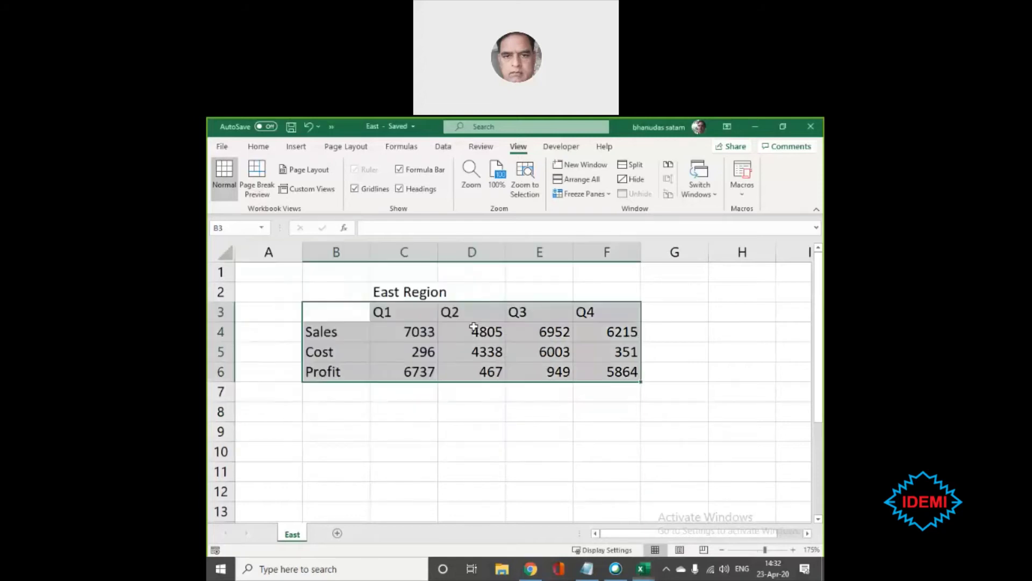
# - Clear the data selection in East and try to arrange all workbook windows in cascade
pyautogui.click(547, 403)
pyautogui.click(334, 288)
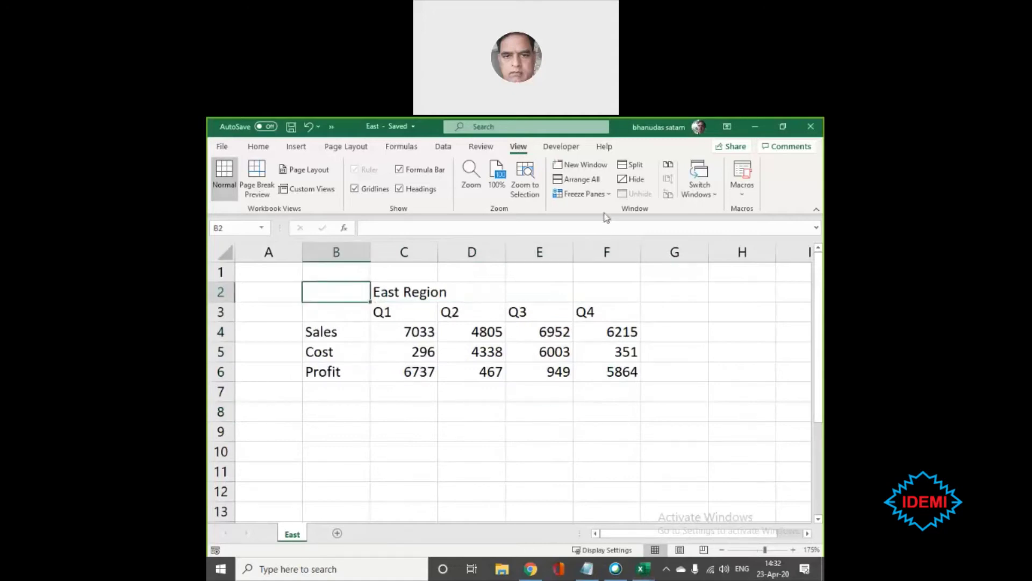
pyautogui.click(595, 182)
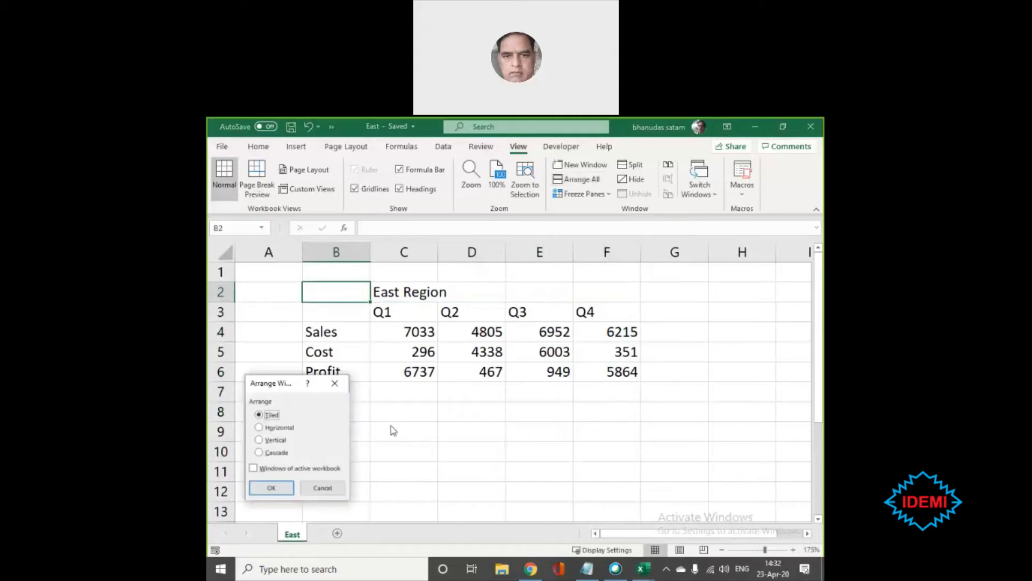
pyautogui.moveTo(264, 386); pyautogui.dragTo(704, 288)
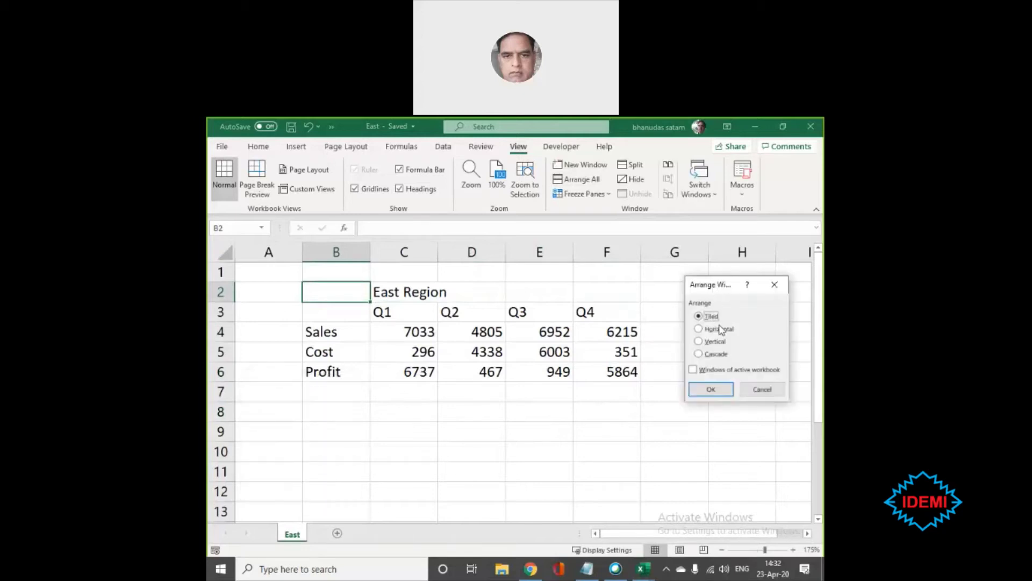
pyautogui.click(713, 355)
pyautogui.click(712, 390)
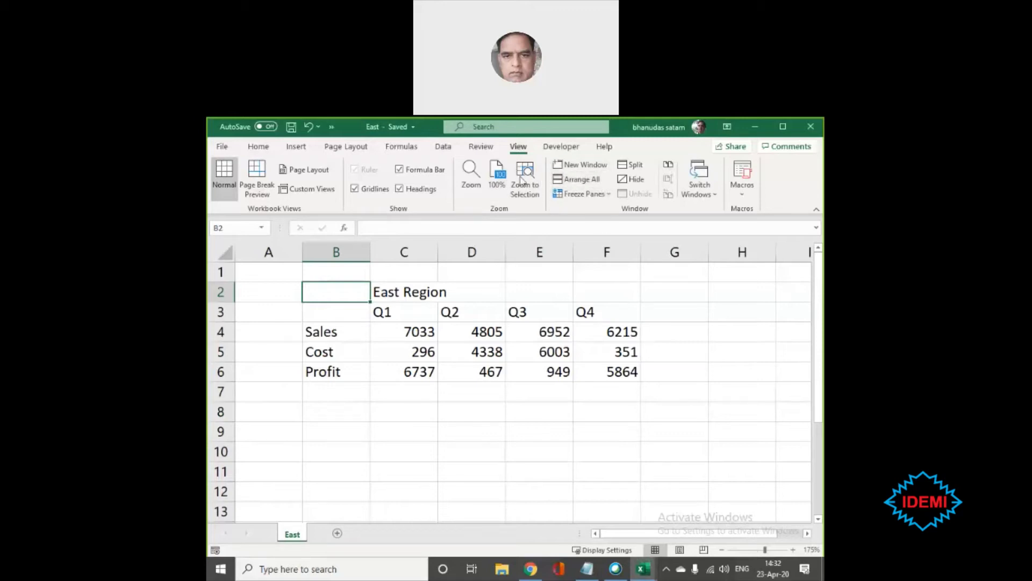
# - Bring up the South, West and North workbooks one after another and return to the East workbook
pyautogui.click(702, 201)
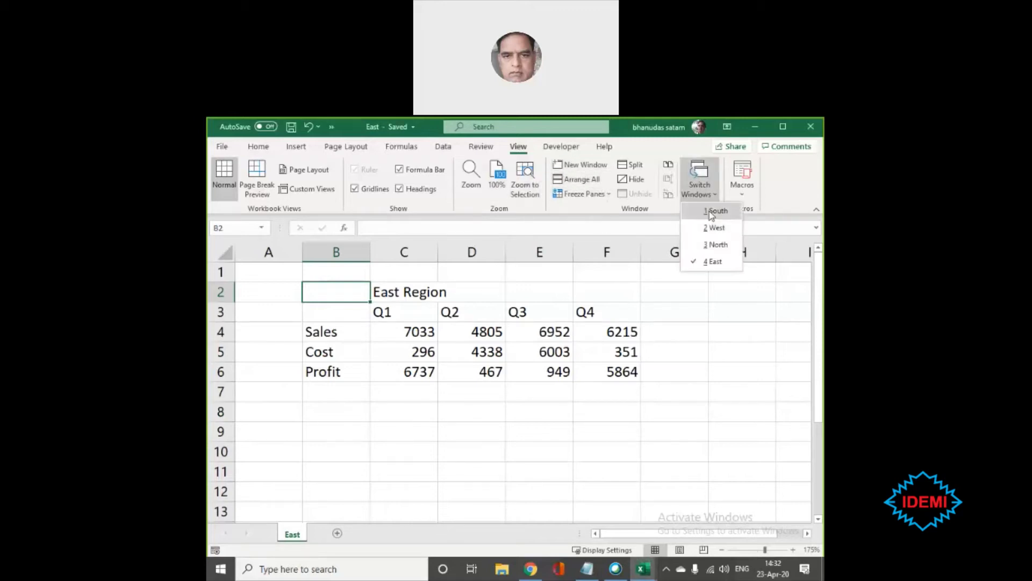
pyautogui.click(709, 226)
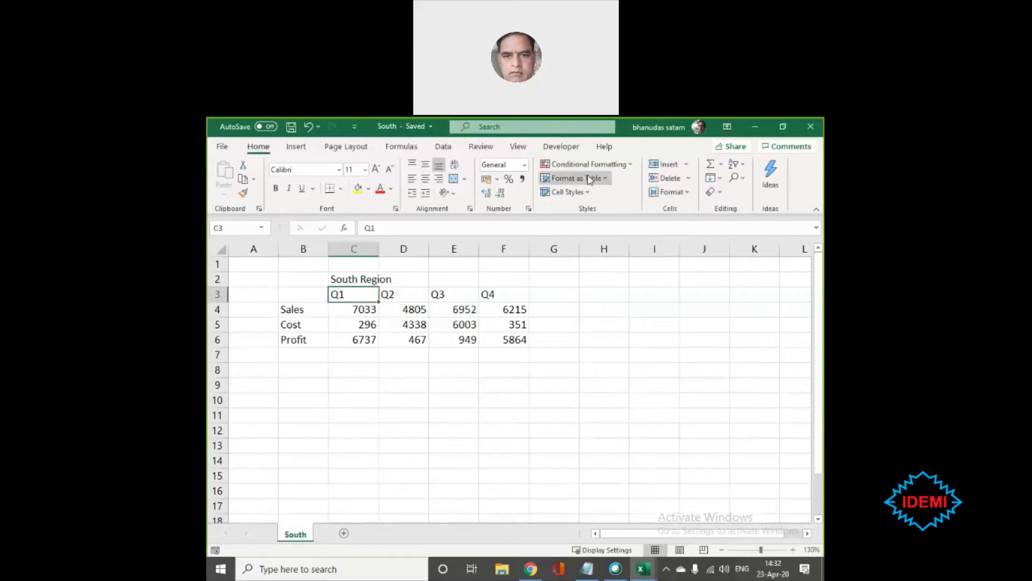
pyautogui.click(518, 146)
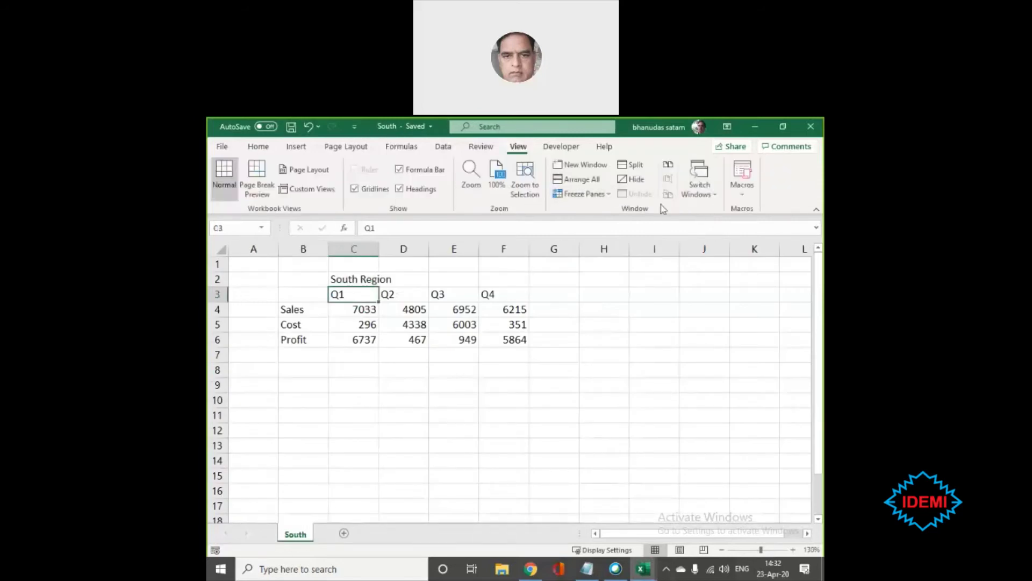
pyautogui.click(700, 202)
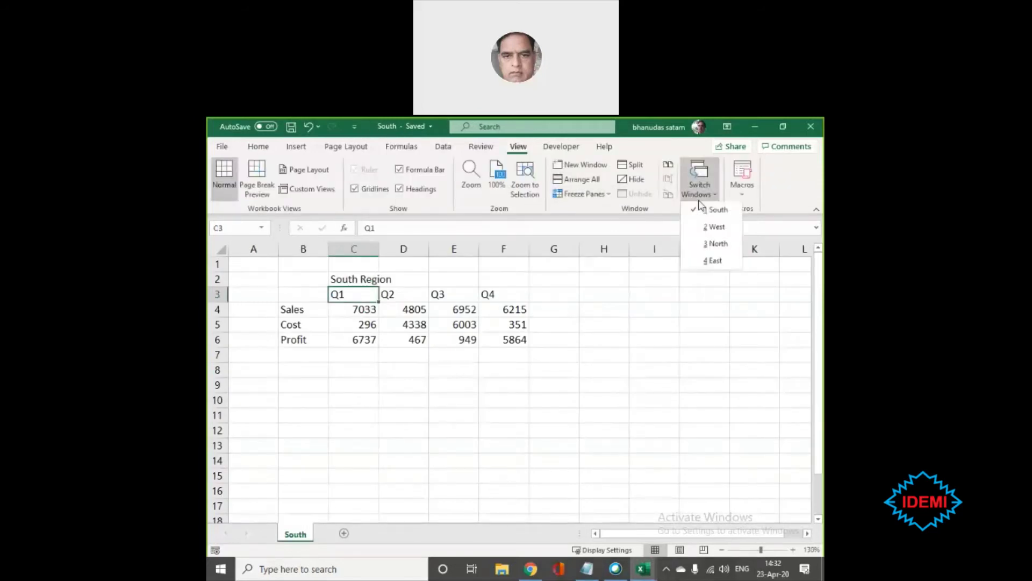
pyautogui.click(711, 228)
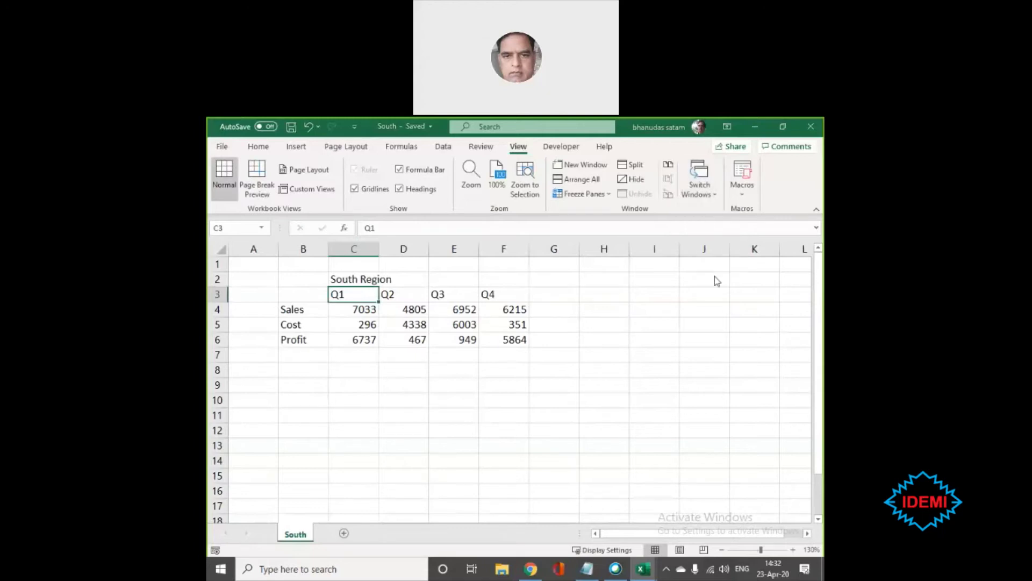
pyautogui.click(517, 146)
pyautogui.click(700, 200)
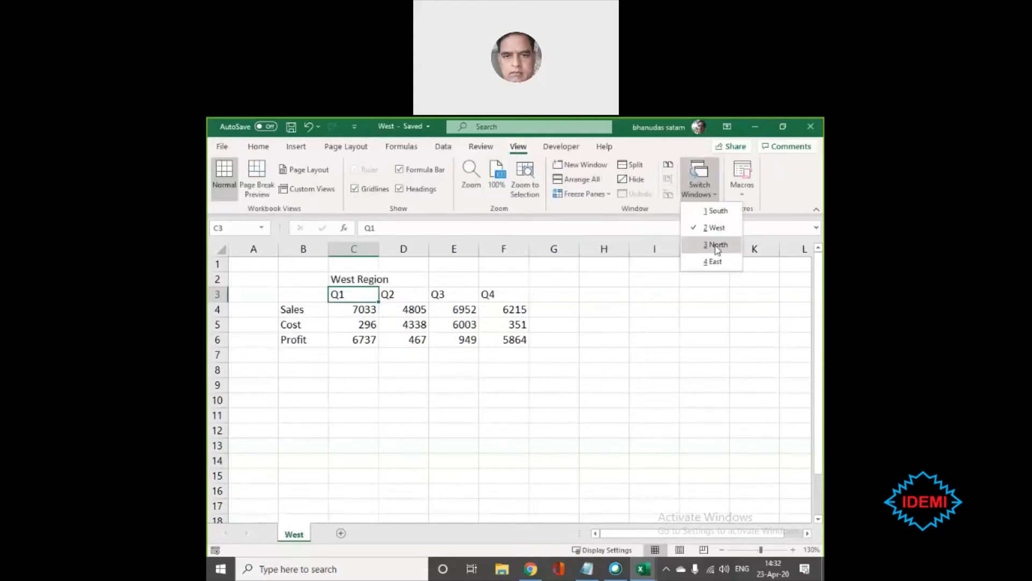
pyautogui.click(717, 246)
pyautogui.hotkey('ctrl', 'F6')
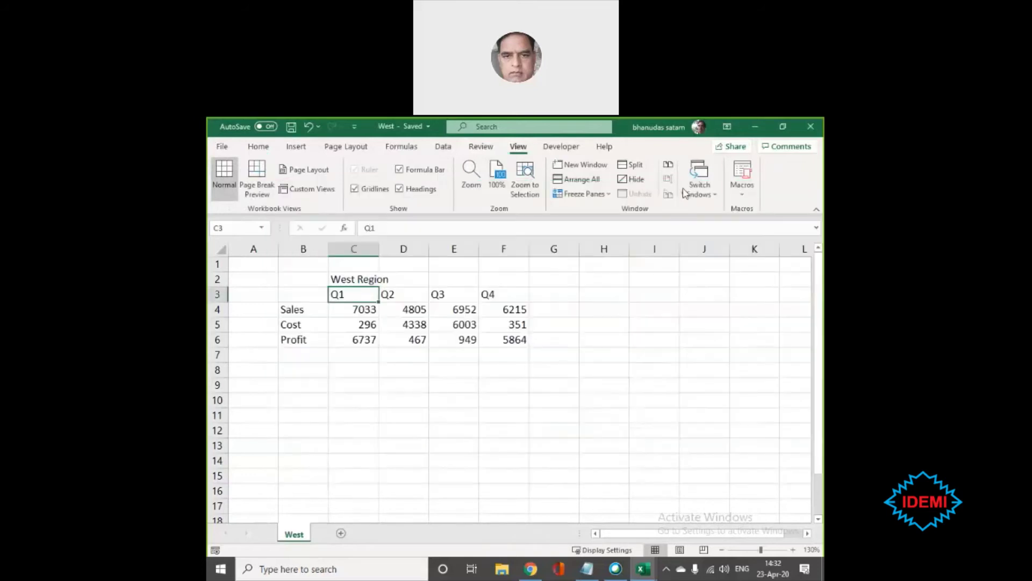
pyautogui.click(700, 199)
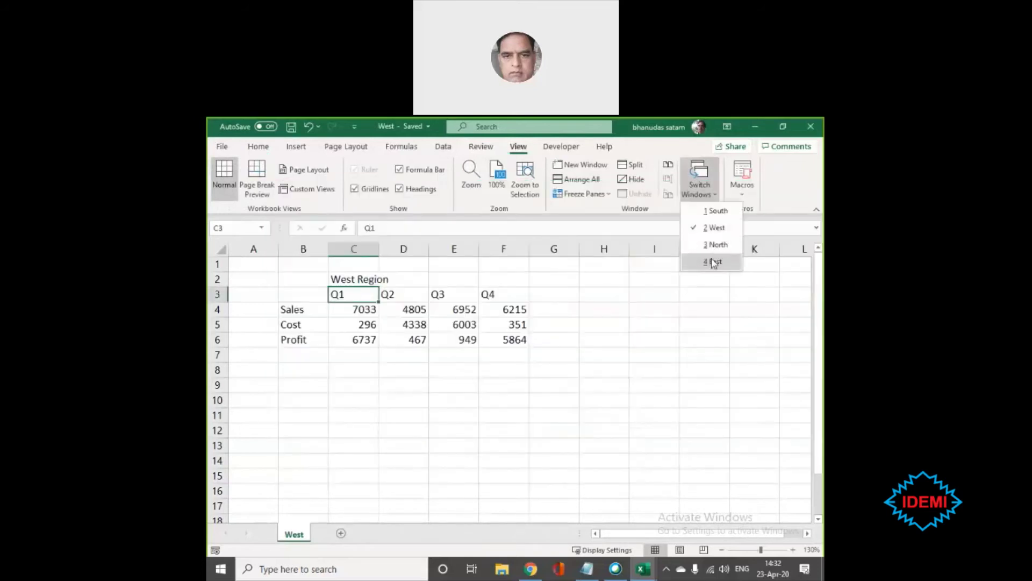
pyautogui.click(715, 262)
# - Arrange all open workbook windows in cascade, and rearrange them as tiled
pyautogui.click(579, 179)
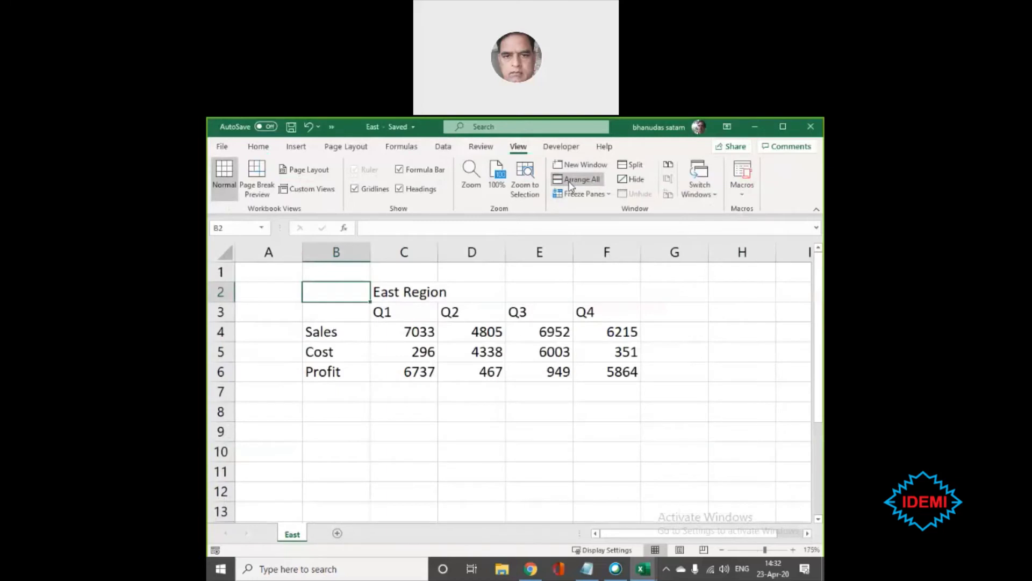
pyautogui.click(710, 389)
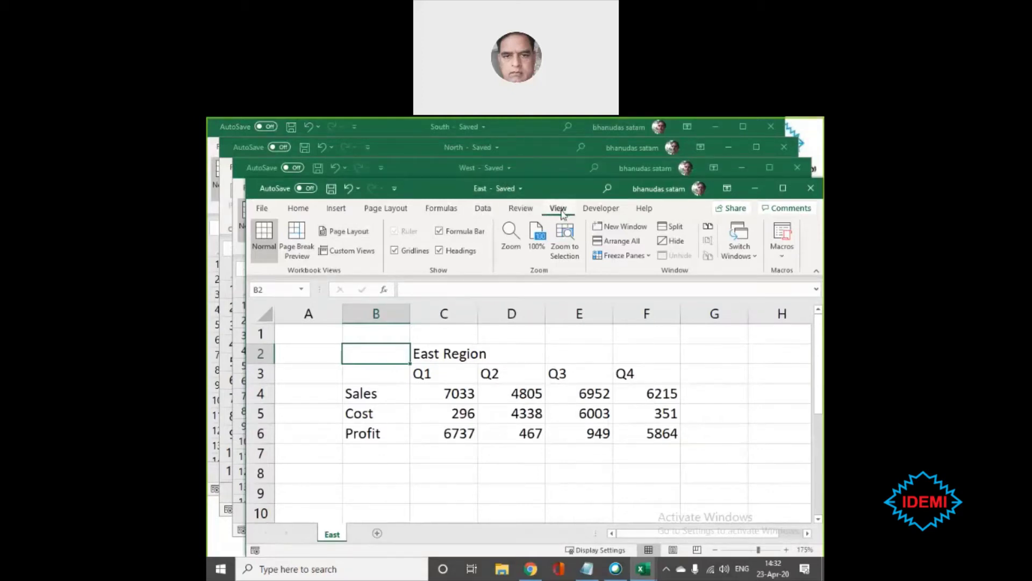
pyautogui.click(616, 240)
pyautogui.click(763, 448)
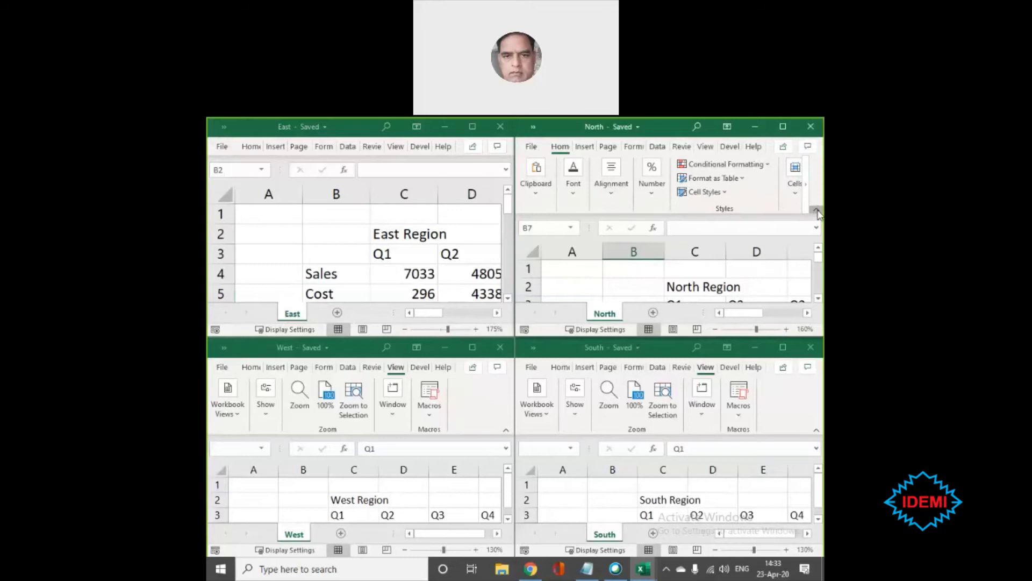
# - Collapse the ribbon in the North, West and South workbook windows to expose more of their data
pyautogui.click(817, 210)
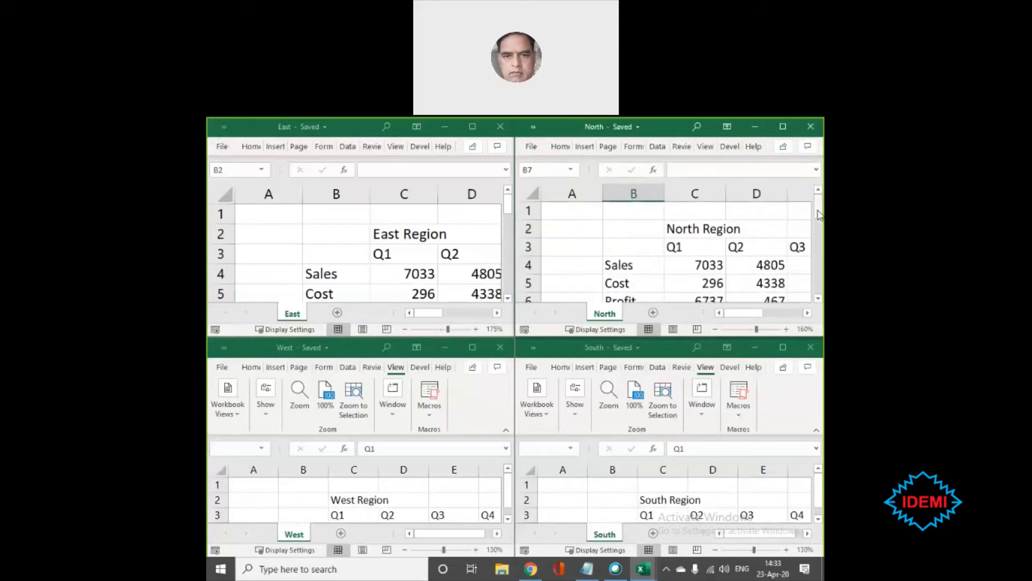
pyautogui.click(506, 433)
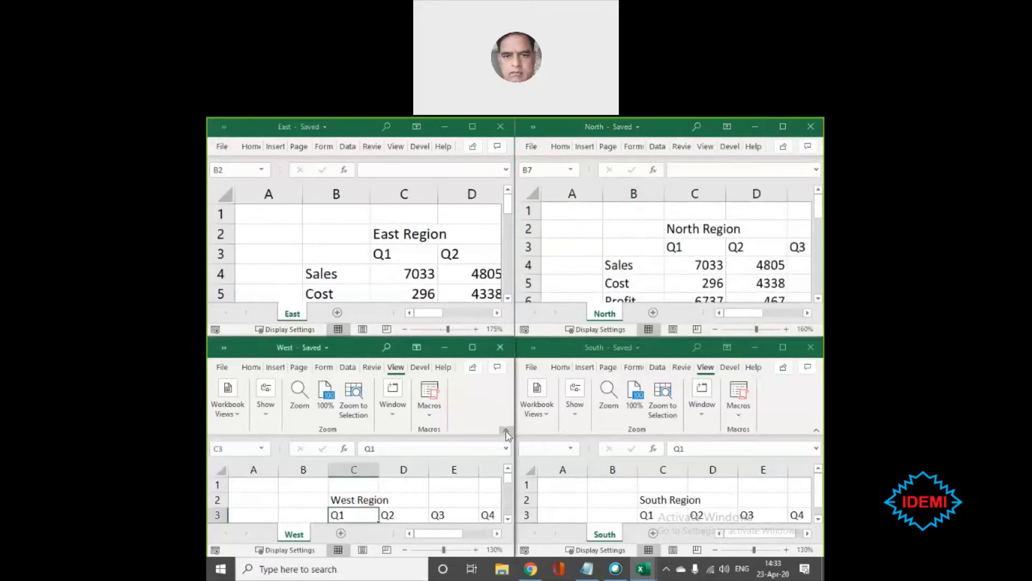
pyautogui.click(506, 431)
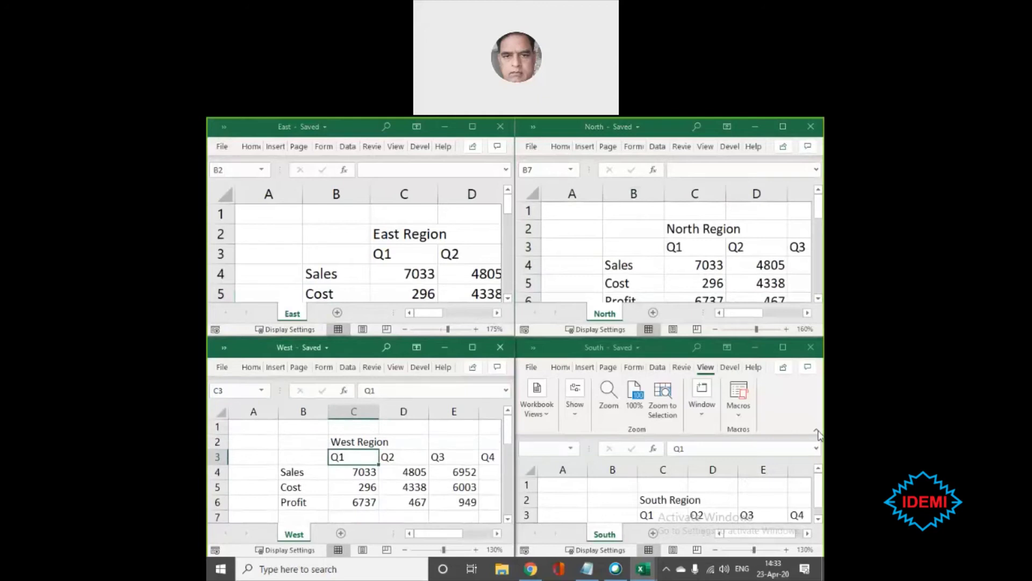
pyautogui.click(816, 433)
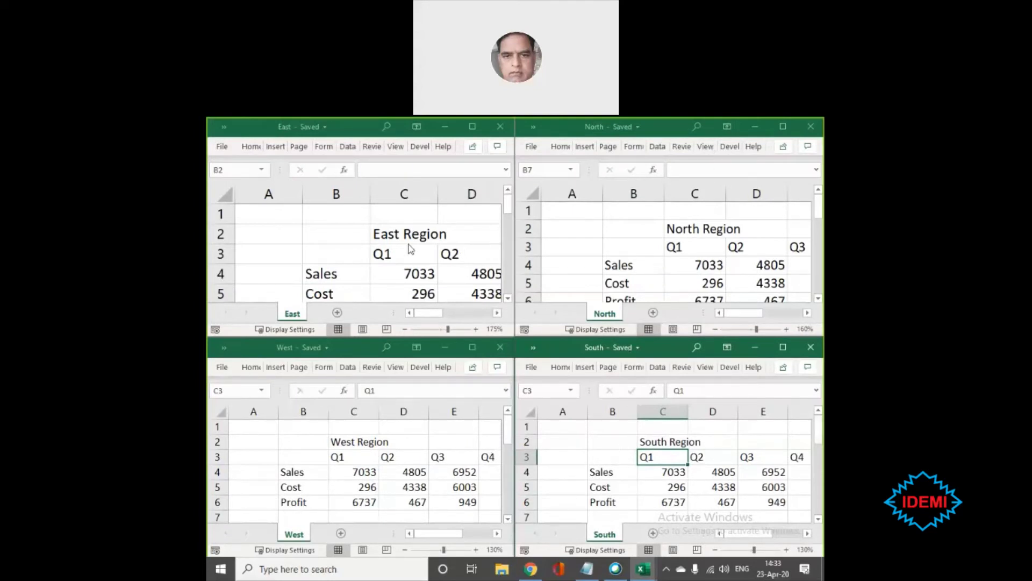
# - Activate the East workbook and create a new blank workbook from it
pyautogui.click(340, 242)
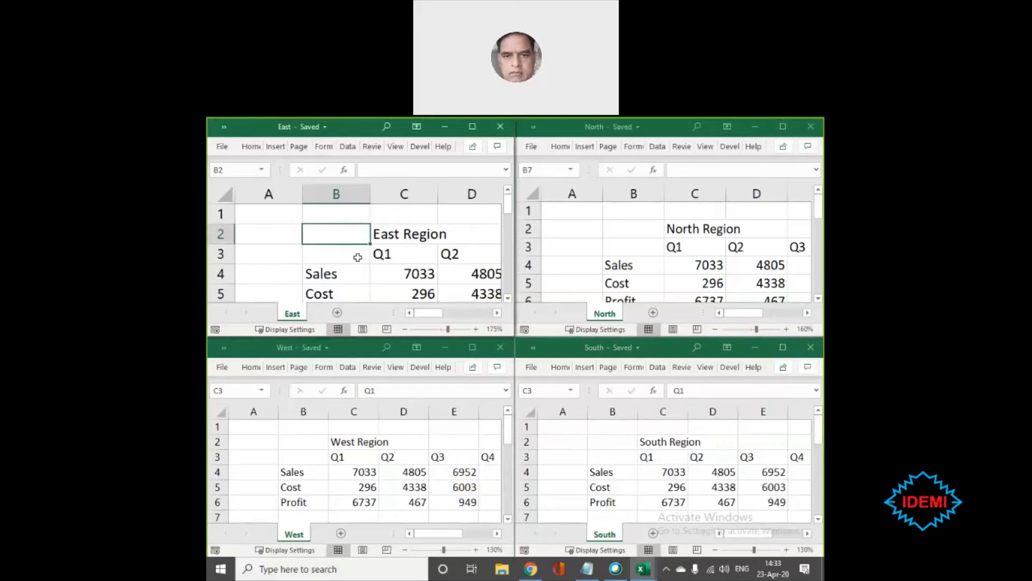
pyautogui.click(358, 257)
pyautogui.click(345, 231)
pyautogui.click(219, 151)
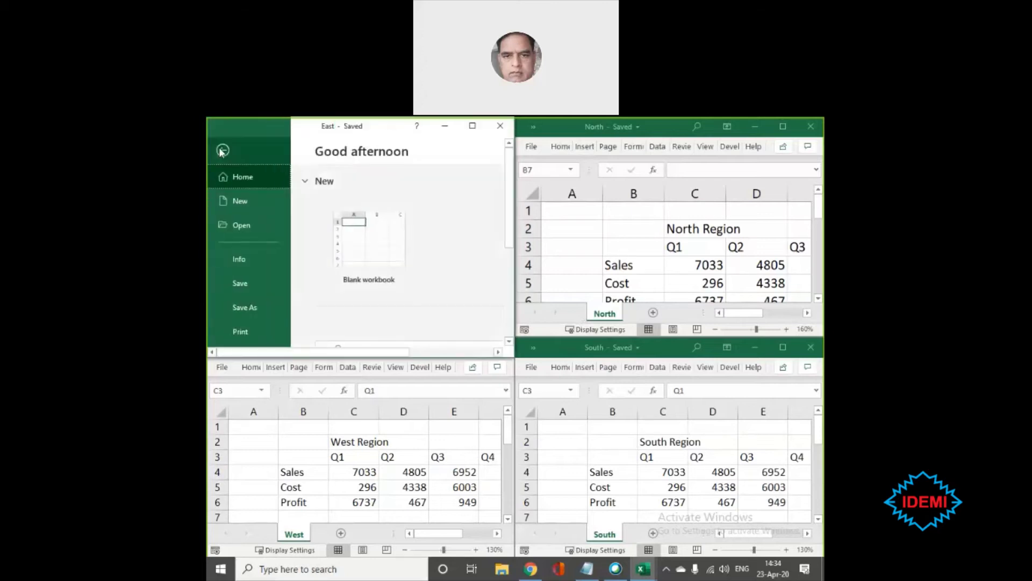
pyautogui.click(249, 205)
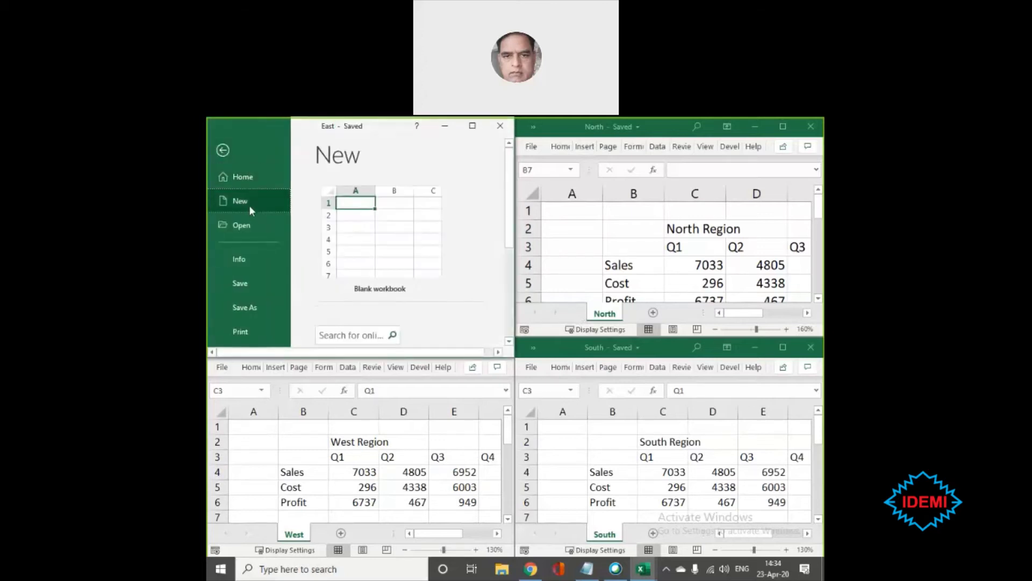
pyautogui.click(360, 238)
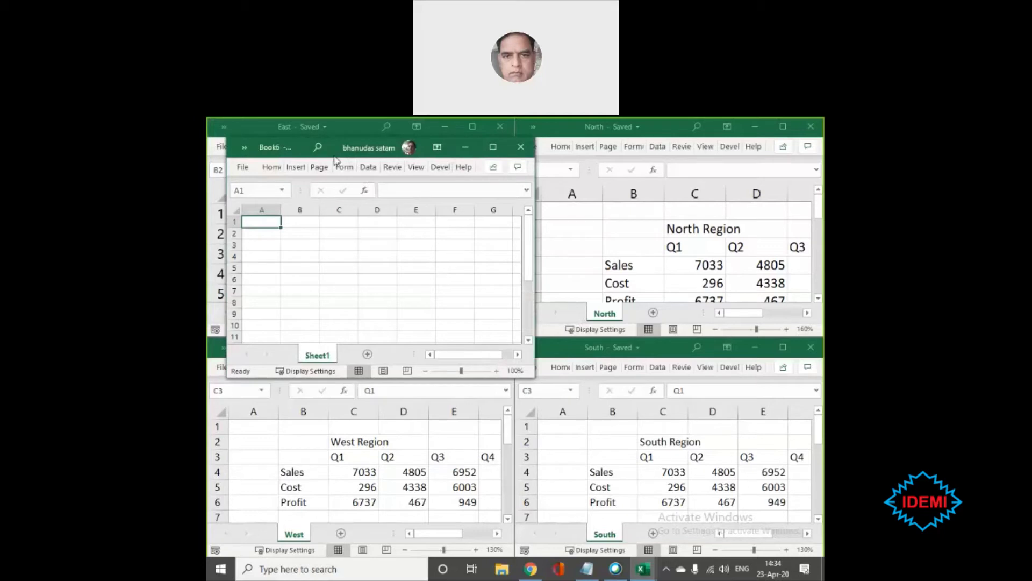
# - Move the new blank workbook's window over the middle of the tiled workbooks and widen it on both sides
pyautogui.moveTo(387, 147); pyautogui.dragTo(502, 263)
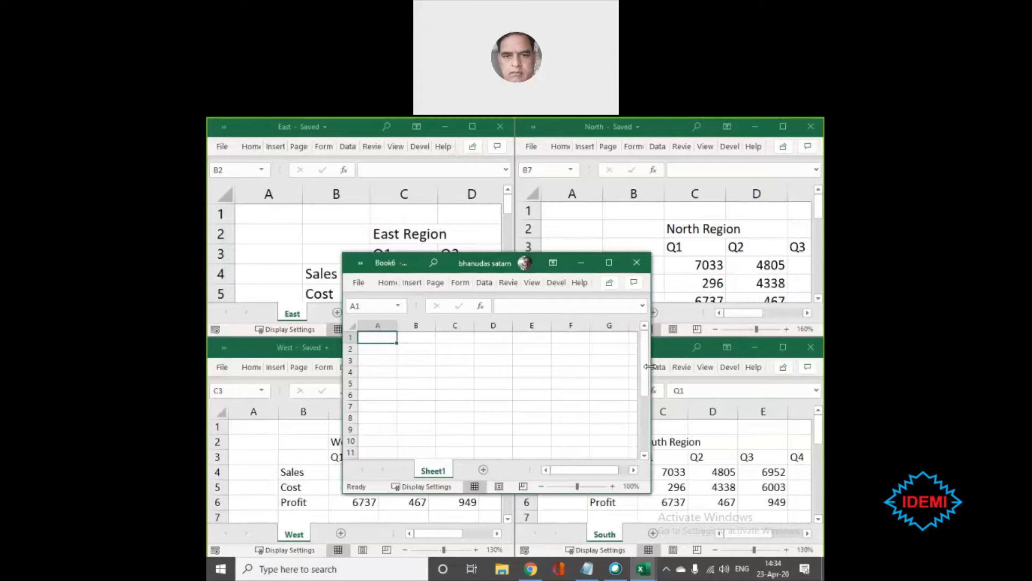
pyautogui.moveTo(731, 367); pyautogui.dragTo(810, 360)
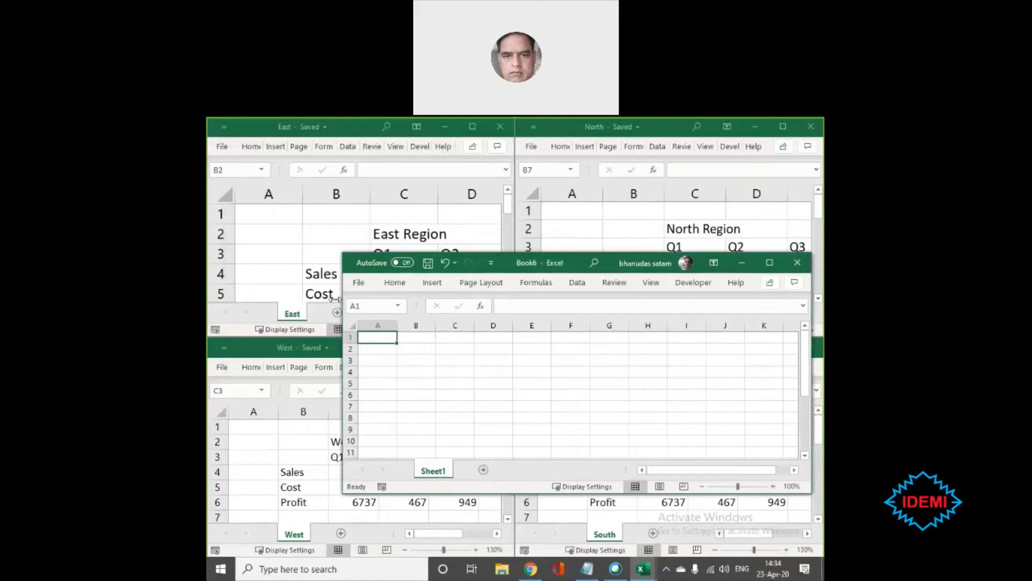
pyautogui.moveTo(301, 295); pyautogui.dragTo(214, 295)
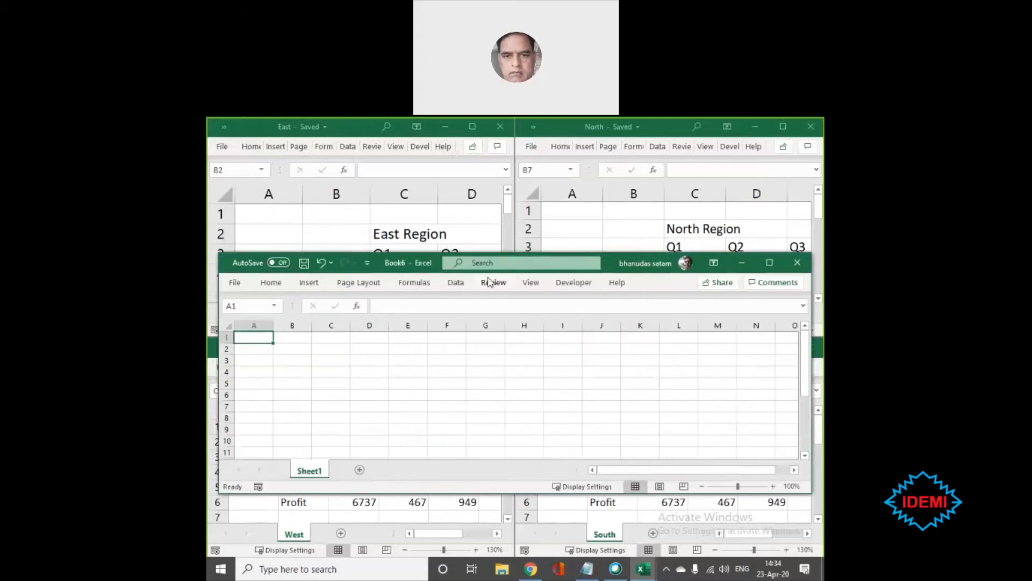
pyautogui.click(457, 283)
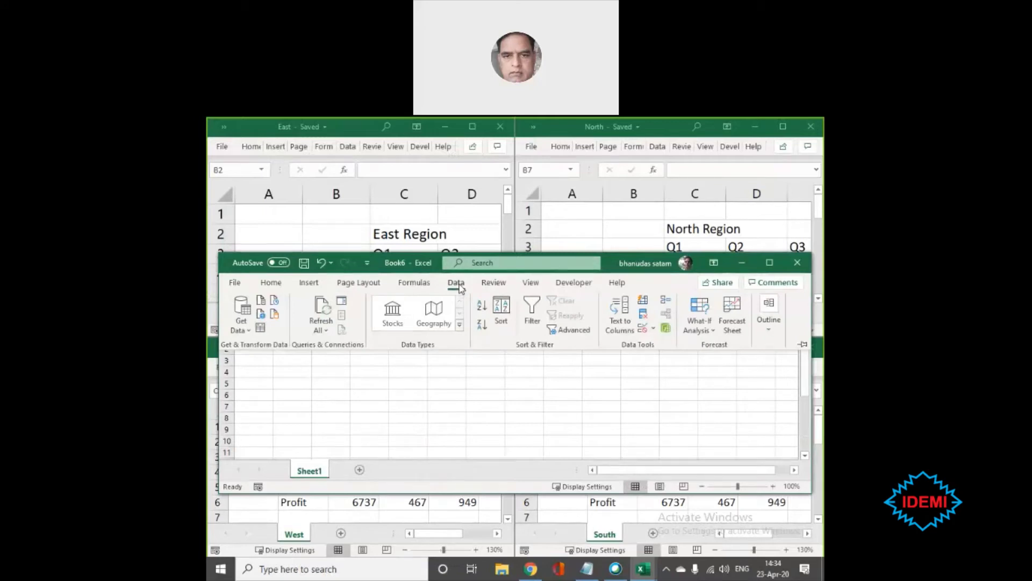
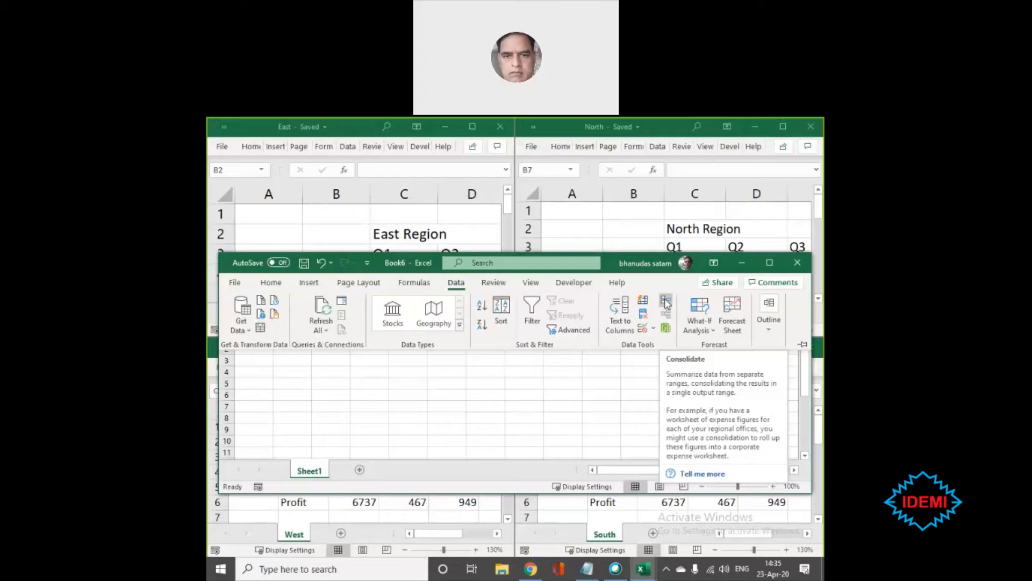
pyautogui.click(666, 303)
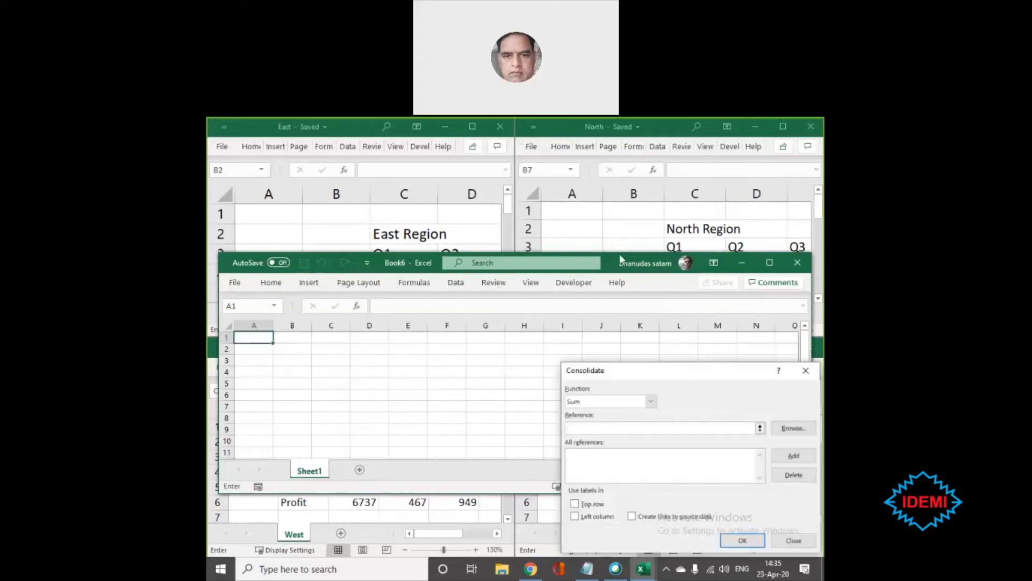
pyautogui.moveTo(619, 247); pyautogui.dragTo(632, 276)
pyautogui.click(301, 348)
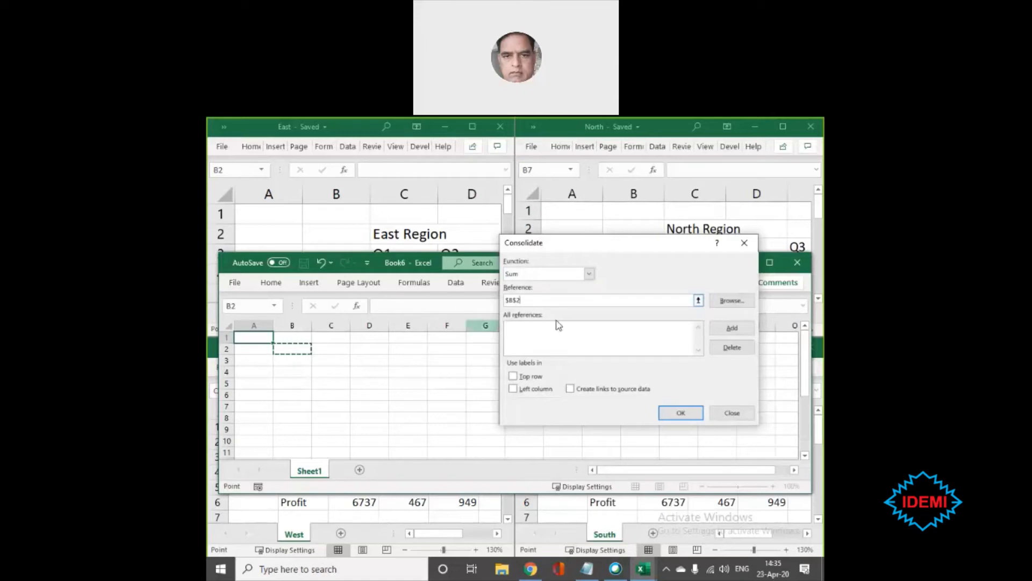
pyautogui.doubleClick(535, 297)
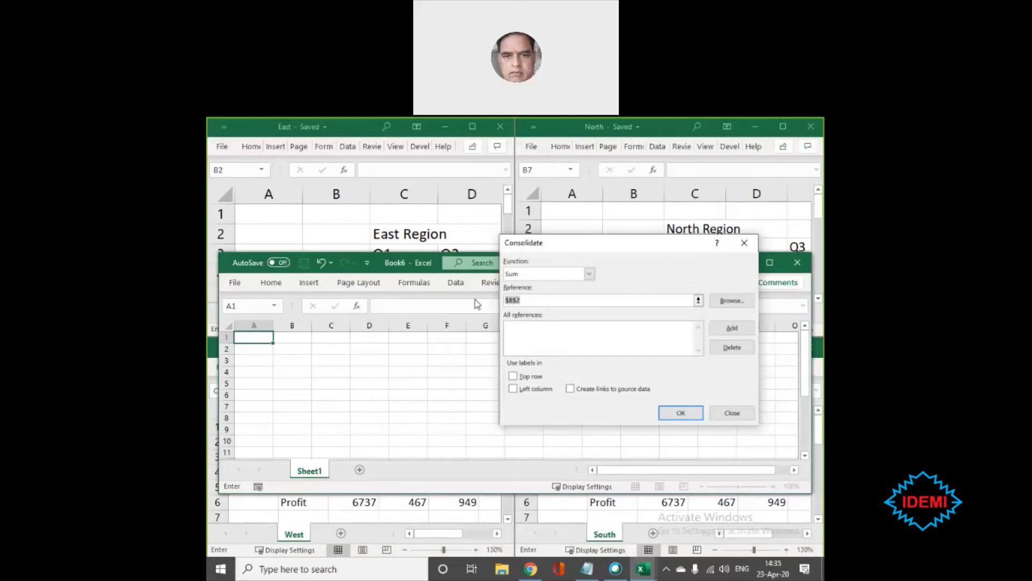
pyautogui.press('Delete')
pyautogui.click(590, 275)
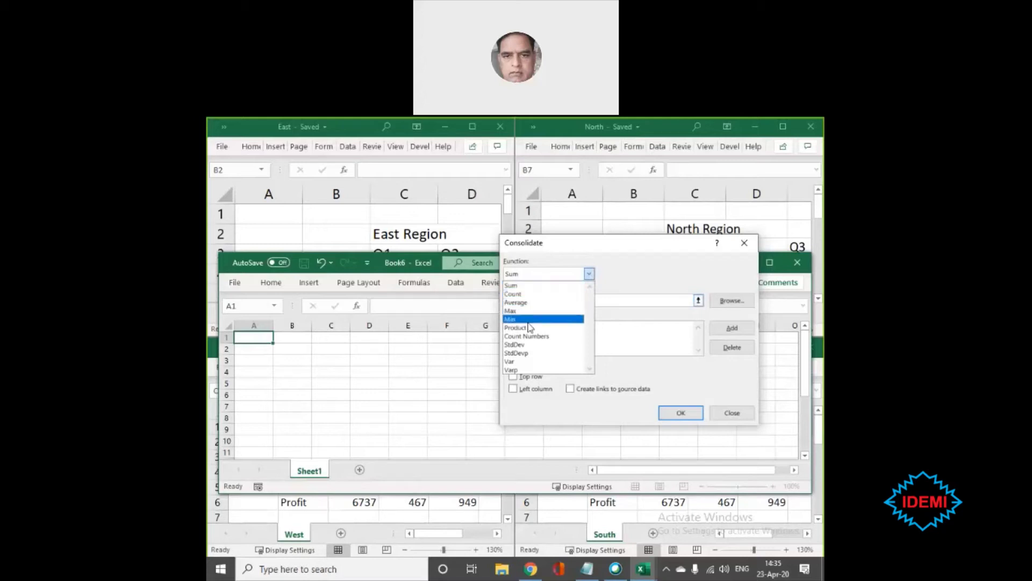
pyautogui.click(626, 280)
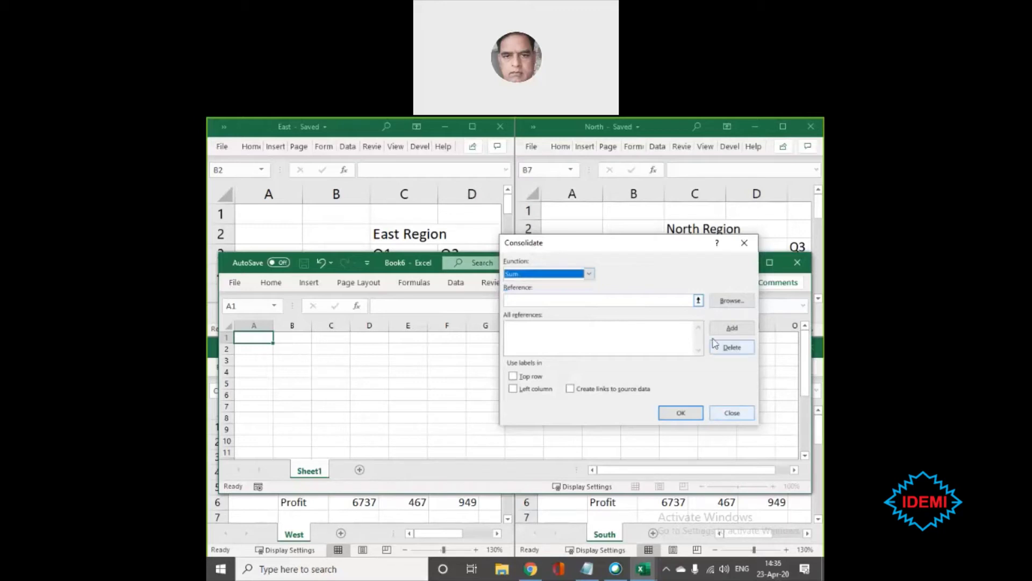
pyautogui.click(730, 414)
# - Start a Sum consolidation with cell B2 of the new workbook as its destination
pyautogui.click(299, 348)
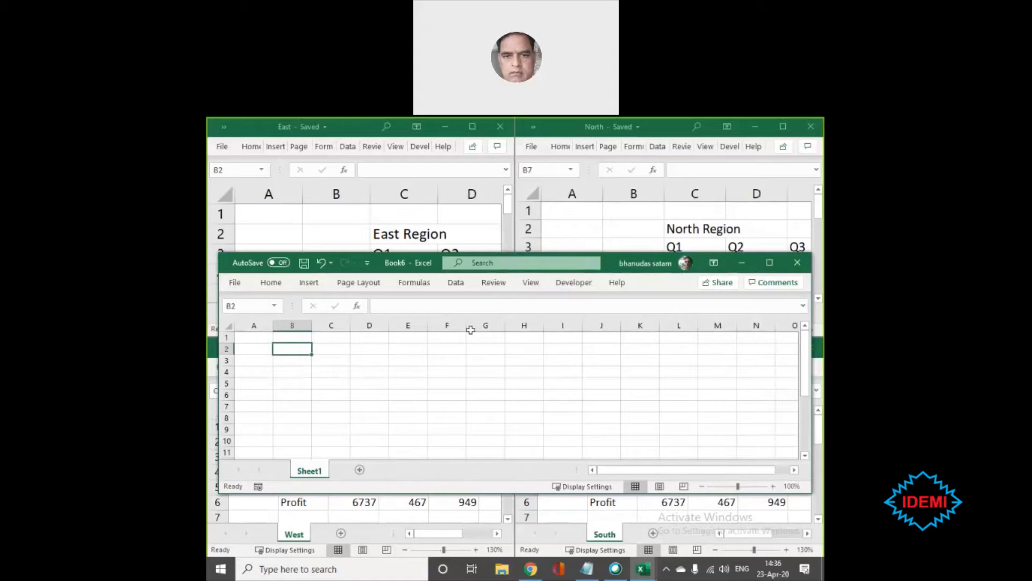
pyautogui.click(457, 283)
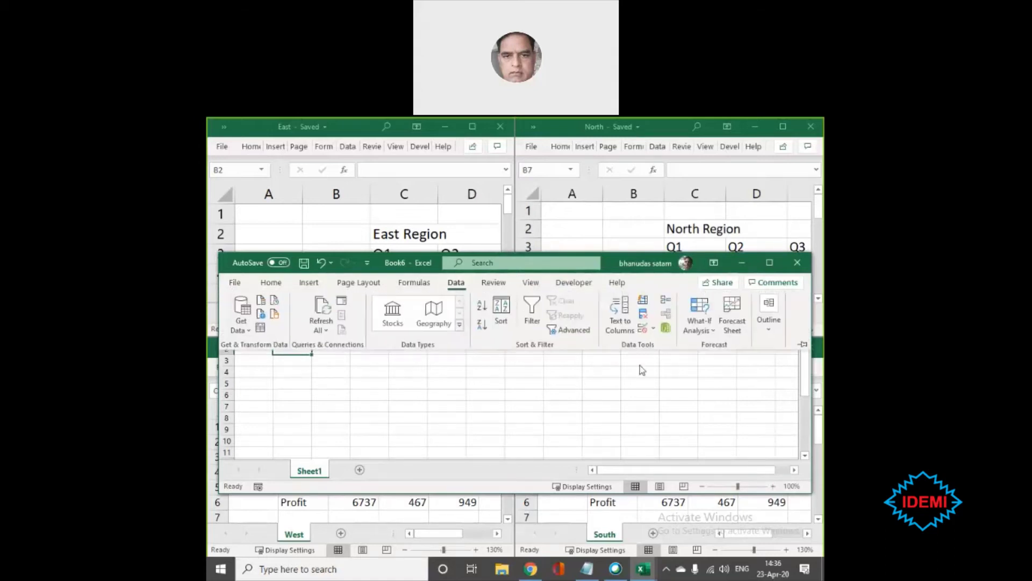
pyautogui.click(666, 303)
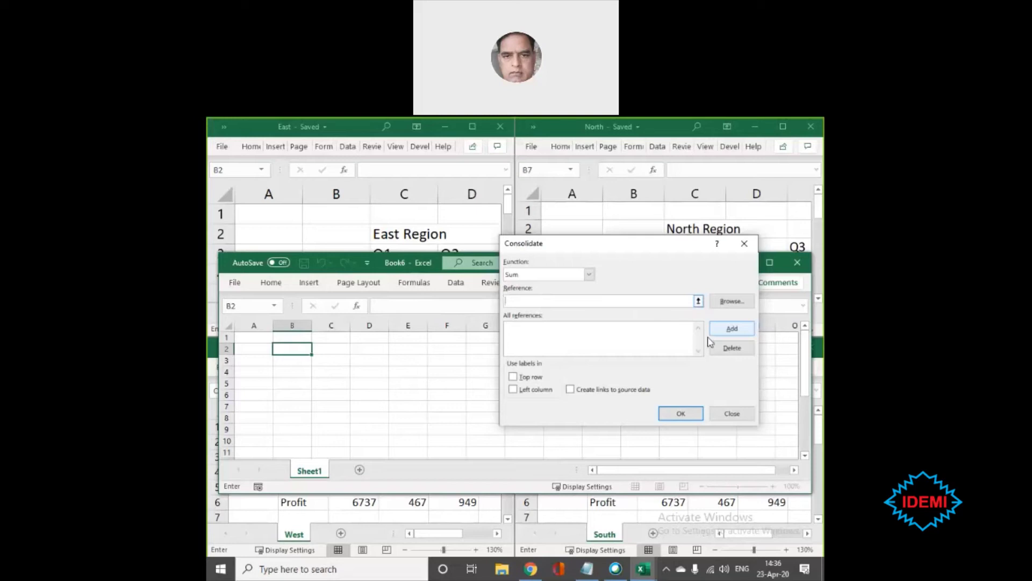
pyautogui.click(730, 302)
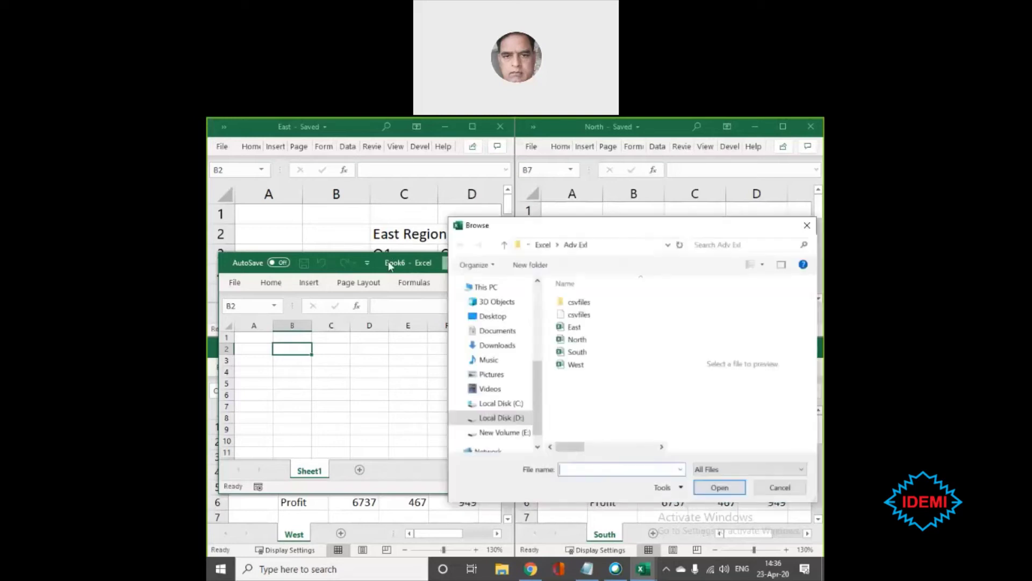
pyautogui.click(782, 491)
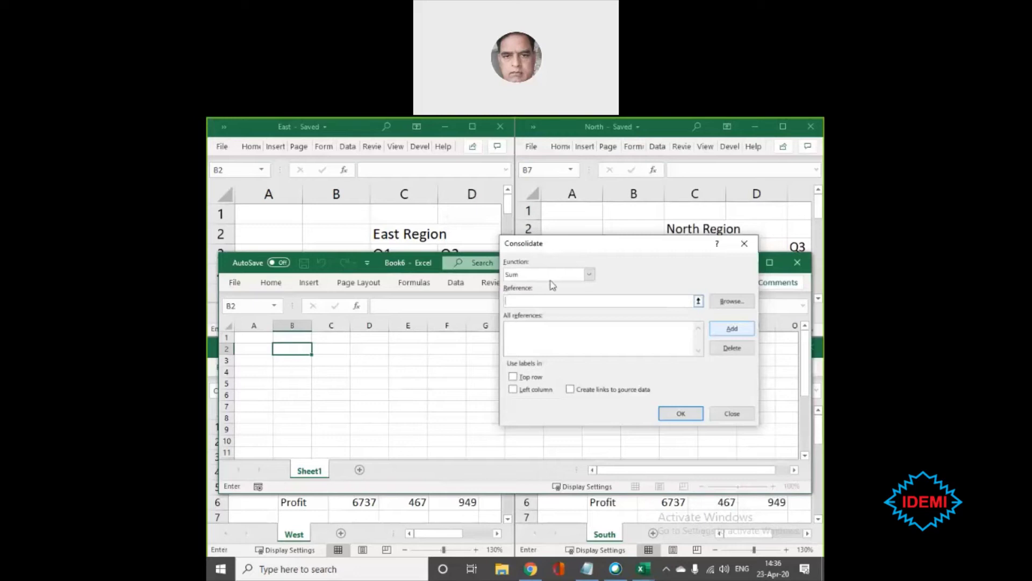
# - Try to use range B3:E6 of the East workbook as the consolidation reference
pyautogui.click(291, 247)
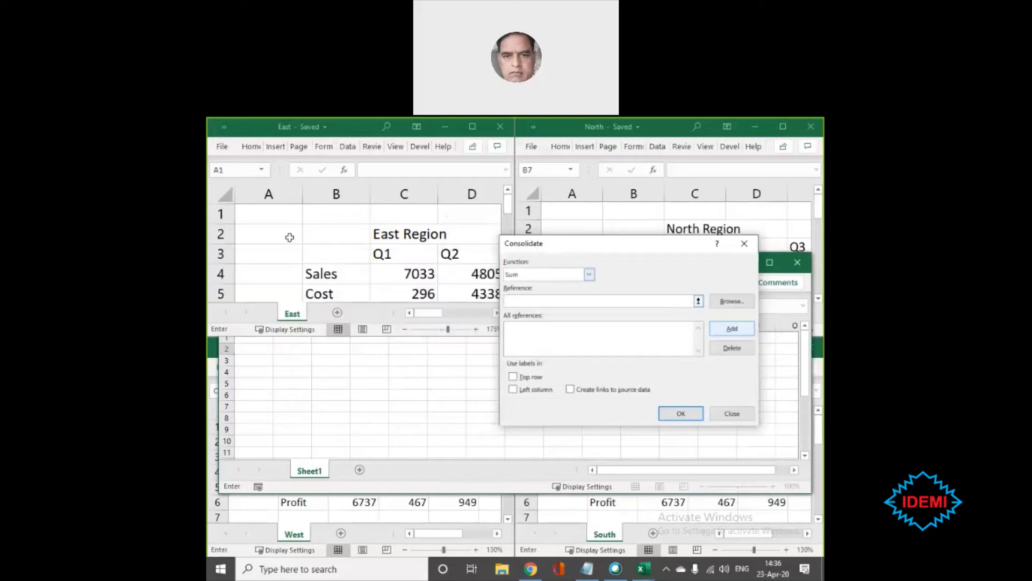
pyautogui.moveTo(328, 250); pyautogui.dragTo(476, 255)
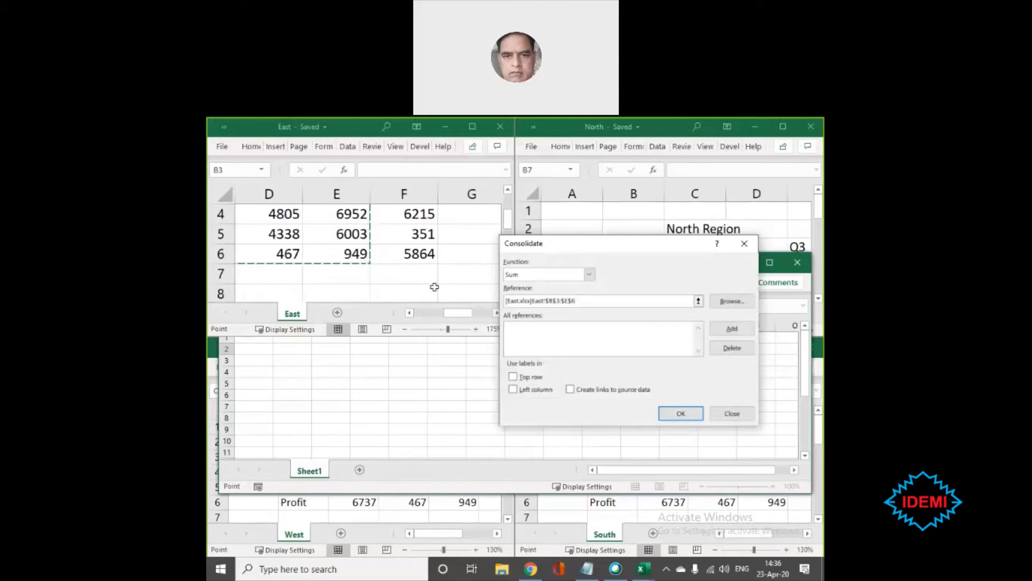
pyautogui.click(411, 313)
pyautogui.click(410, 312)
pyautogui.click(411, 314)
pyautogui.click(410, 314)
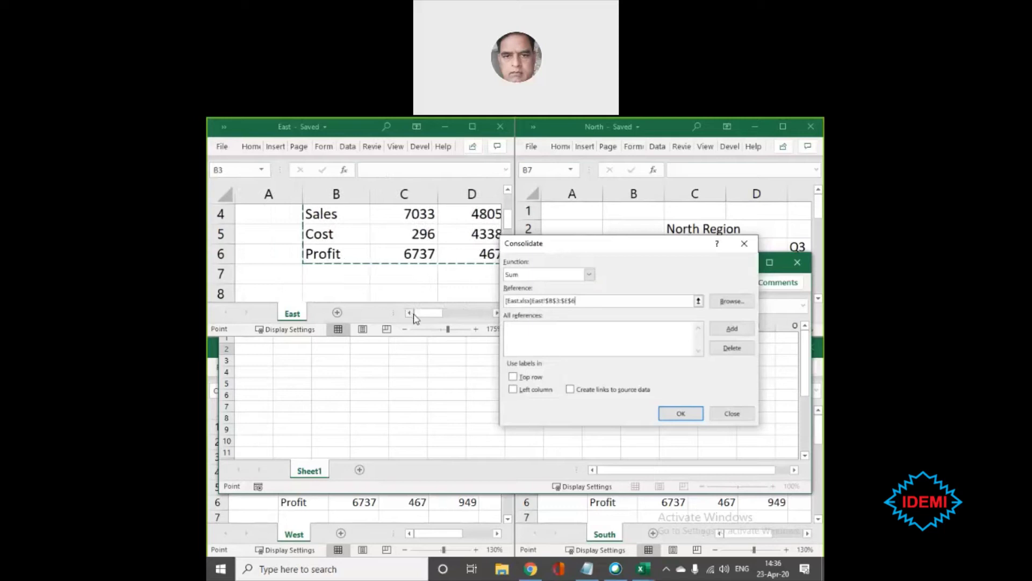
pyautogui.click(407, 333)
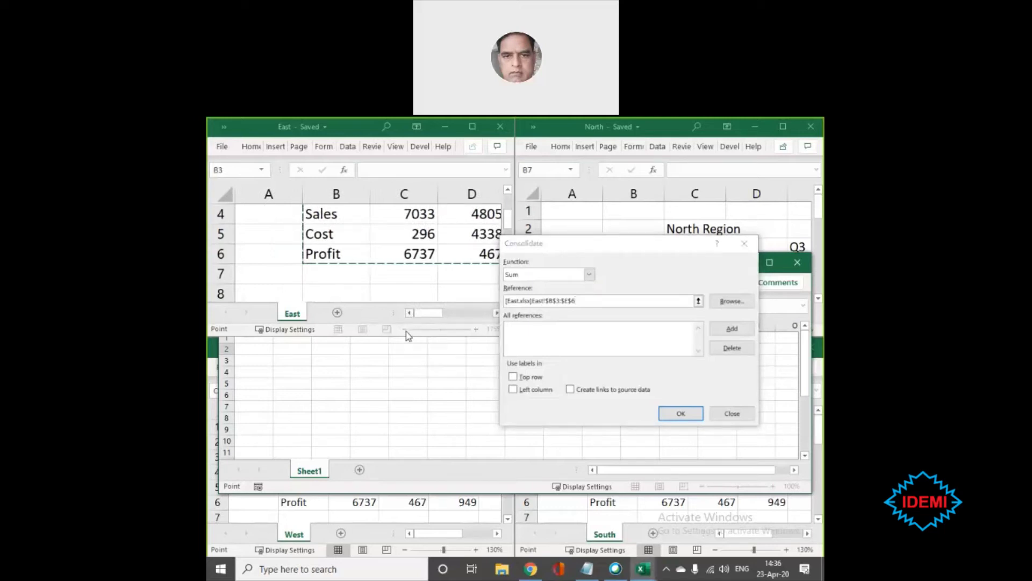
pyautogui.click(410, 332)
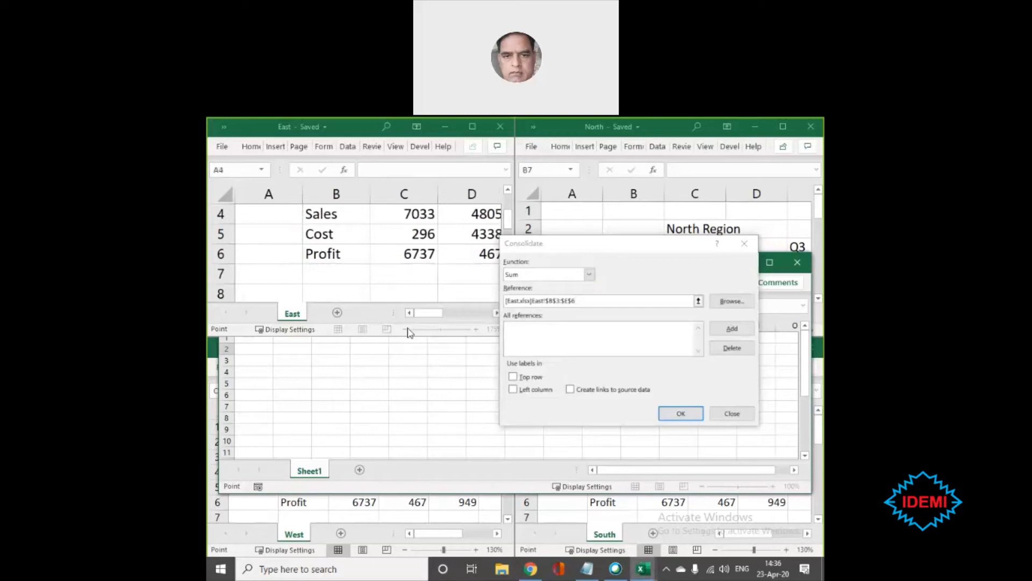
pyautogui.click(734, 414)
# - Zoom the East workbook out to 110% to fit its whole quarterly table in the window
pyautogui.click(418, 277)
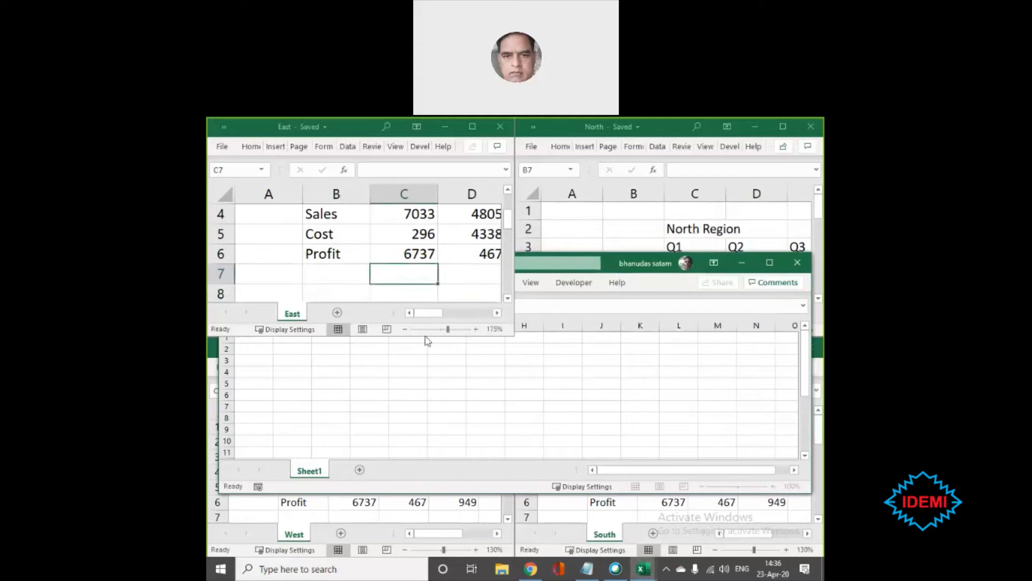
pyautogui.click(405, 329)
pyautogui.click(405, 329)
pyautogui.click(404, 329)
pyautogui.click(405, 329)
pyautogui.click(404, 329)
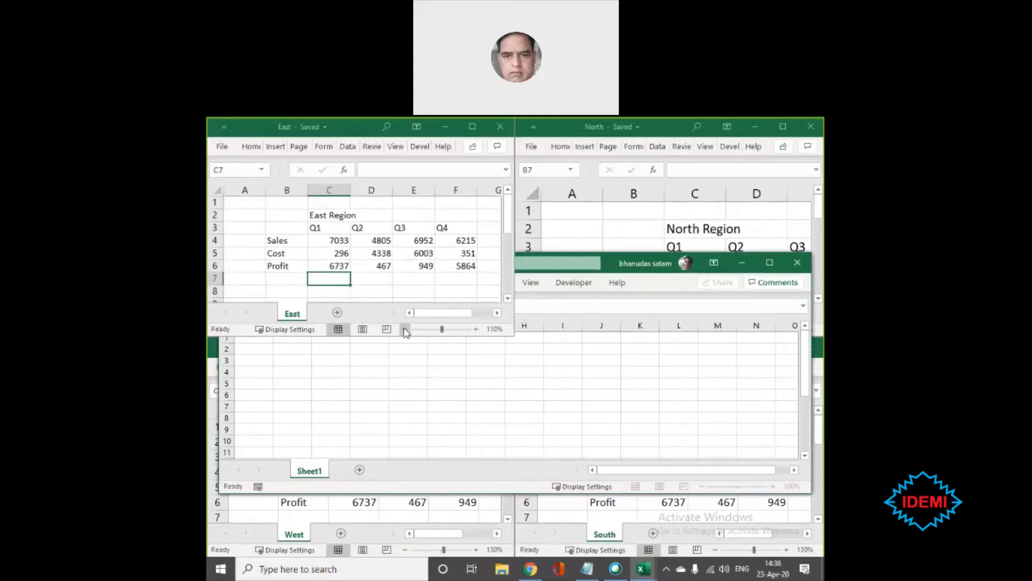
# - Zoom the North workbook out to 110% so all four quarters fit in its window
pyautogui.click(609, 233)
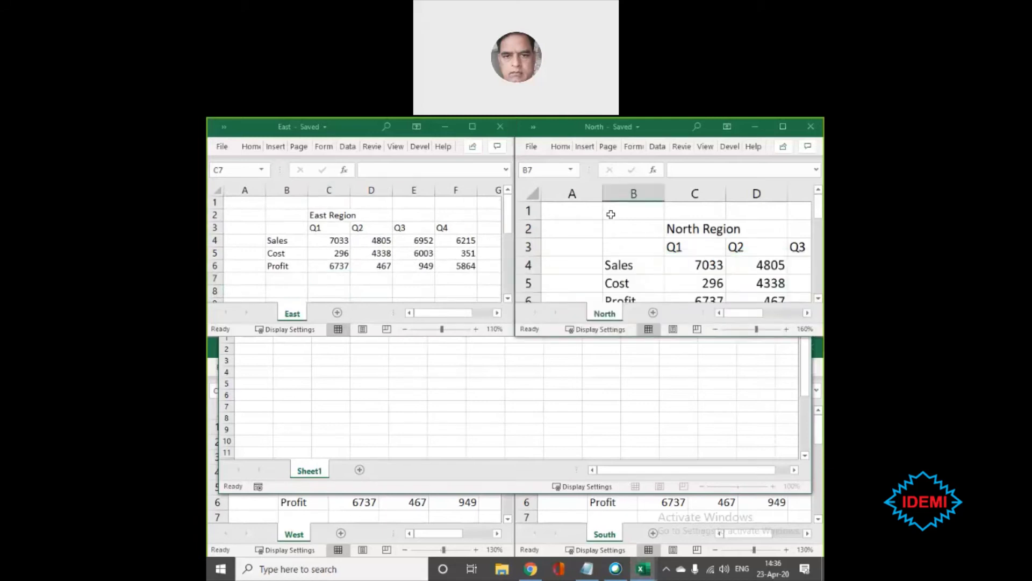
pyautogui.click(716, 330)
pyautogui.click(716, 330)
pyautogui.click(716, 329)
pyautogui.click(715, 330)
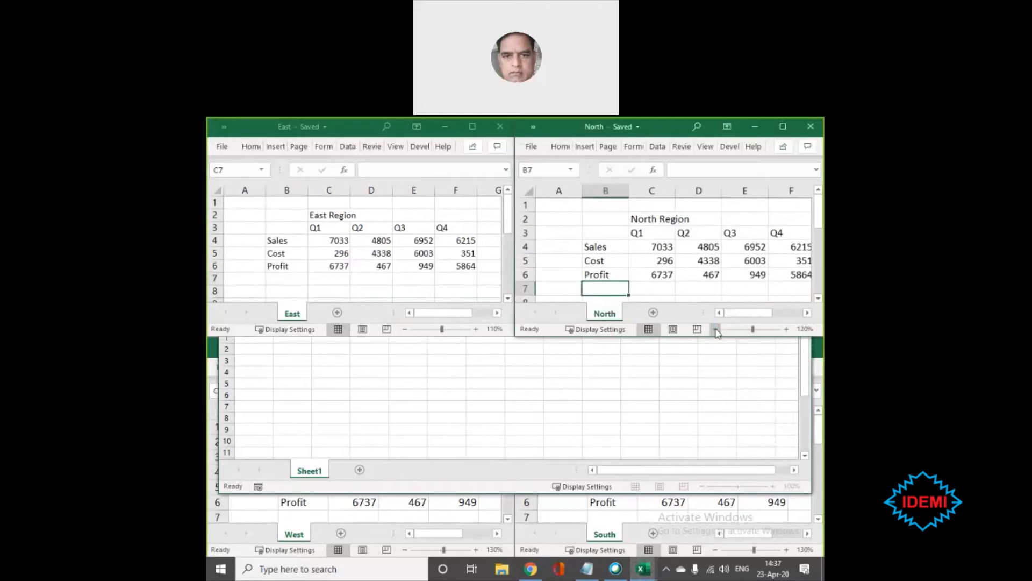
pyautogui.click(716, 330)
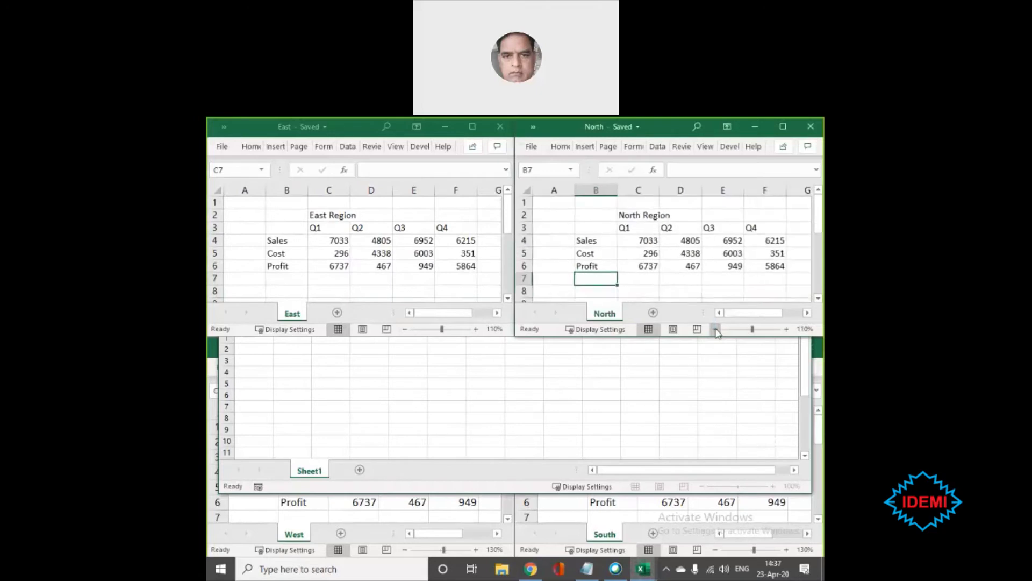
# - Zoom the West and South workbooks out to 110% to match the other regional workbooks
pyautogui.click(381, 515)
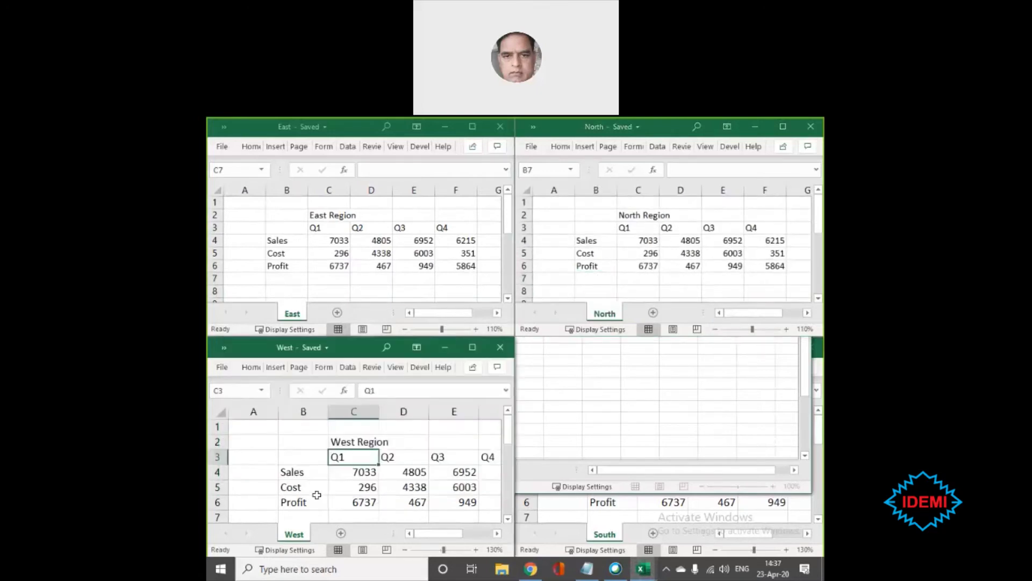
pyautogui.click(405, 550)
pyautogui.click(405, 549)
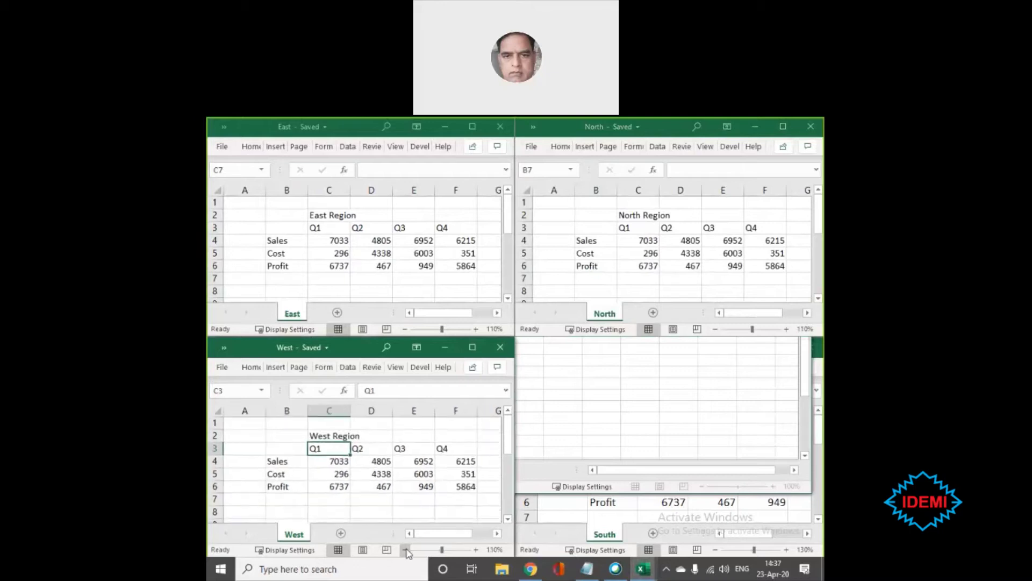
pyautogui.click(635, 504)
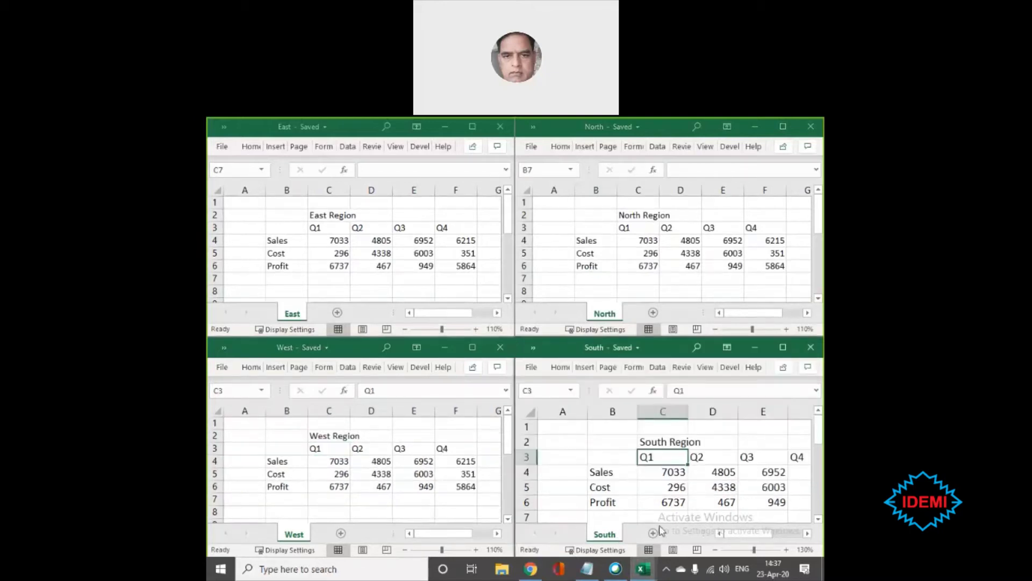
pyautogui.click(715, 549)
pyautogui.click(715, 550)
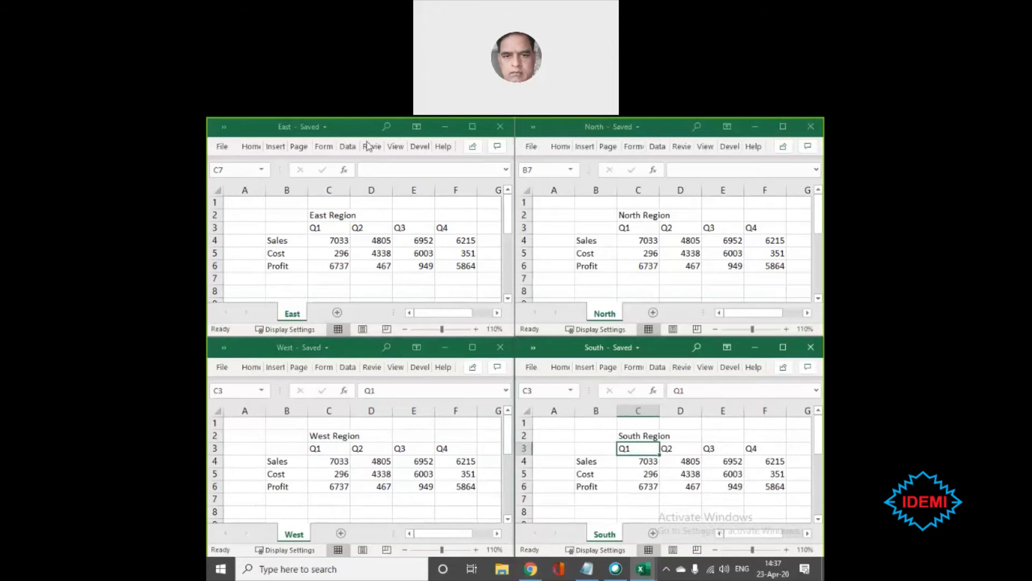
# - Bring Book6 in front of the tiled regional workbooks and show its data tools
pyautogui.click(404, 155)
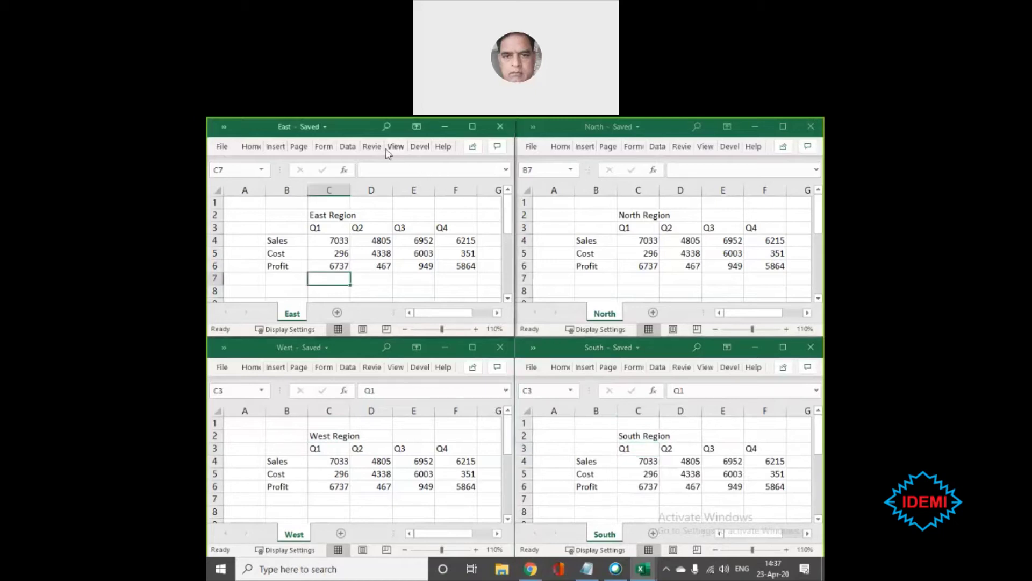
pyautogui.click(398, 148)
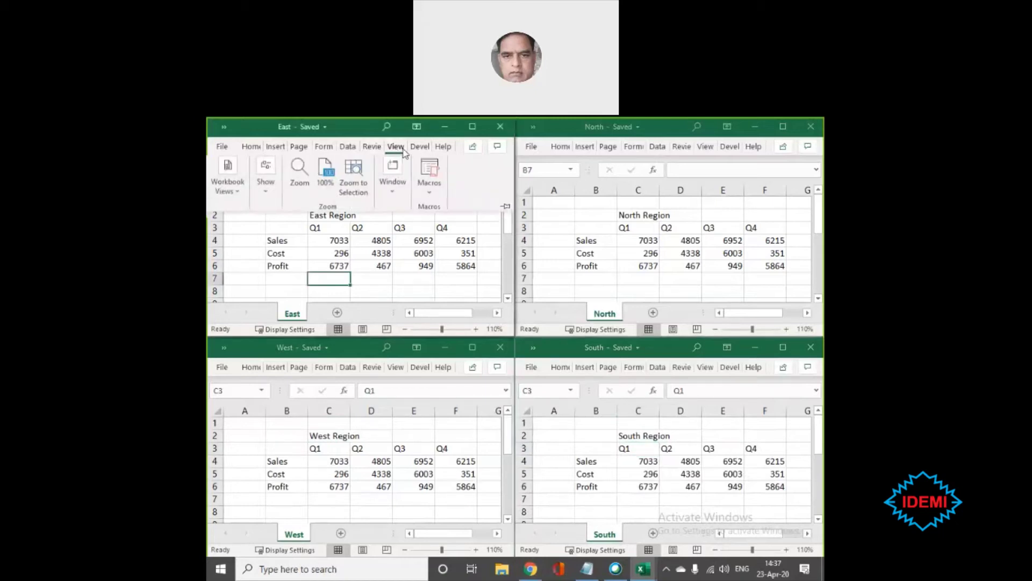
pyautogui.click(400, 198)
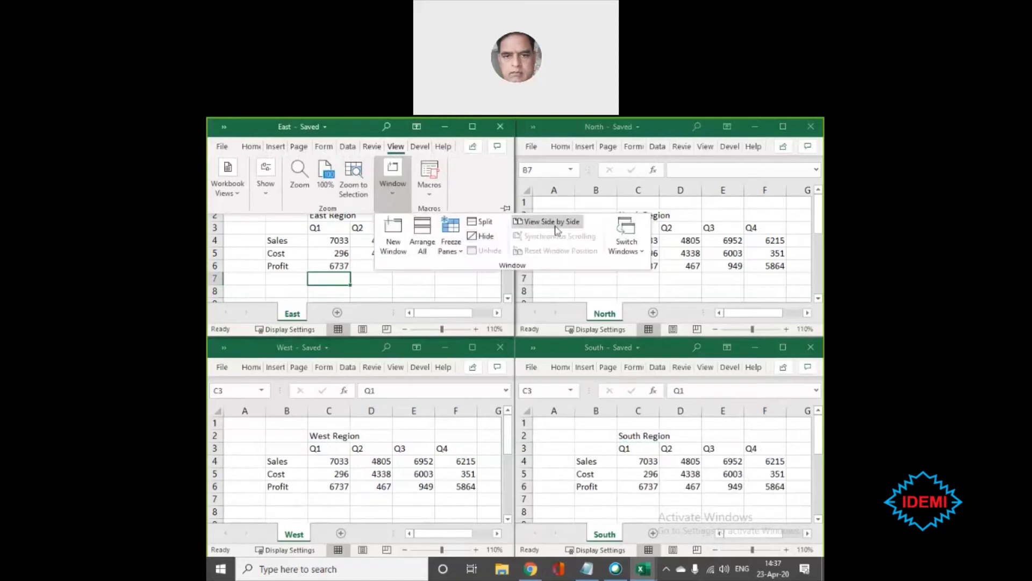
pyautogui.click(627, 245)
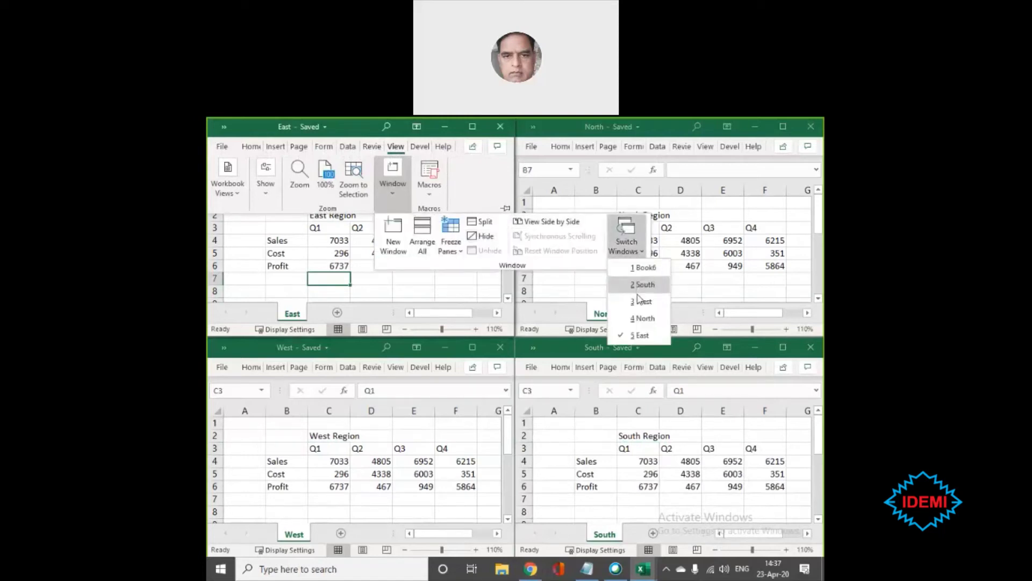
pyautogui.click(644, 268)
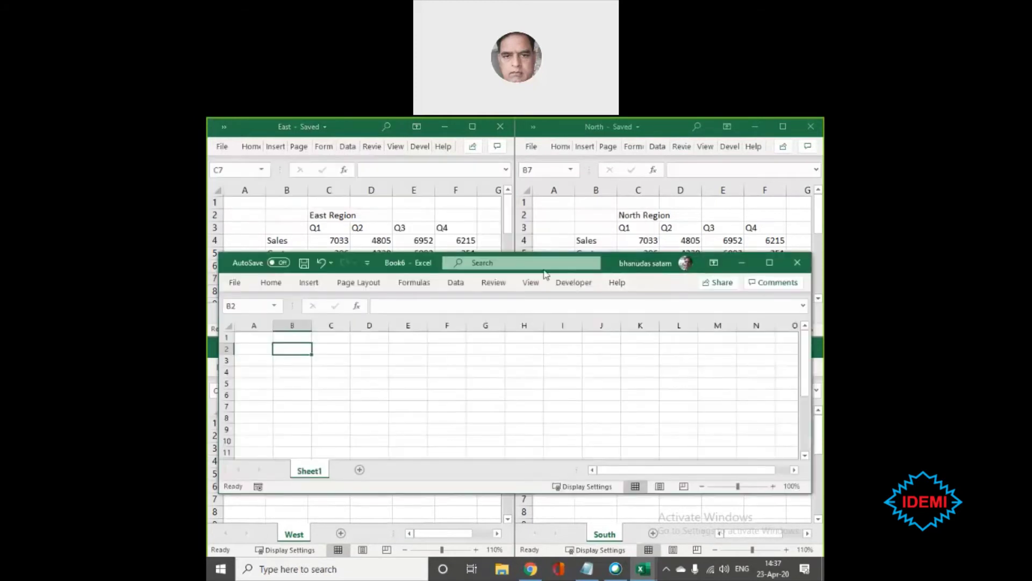
pyautogui.click(463, 285)
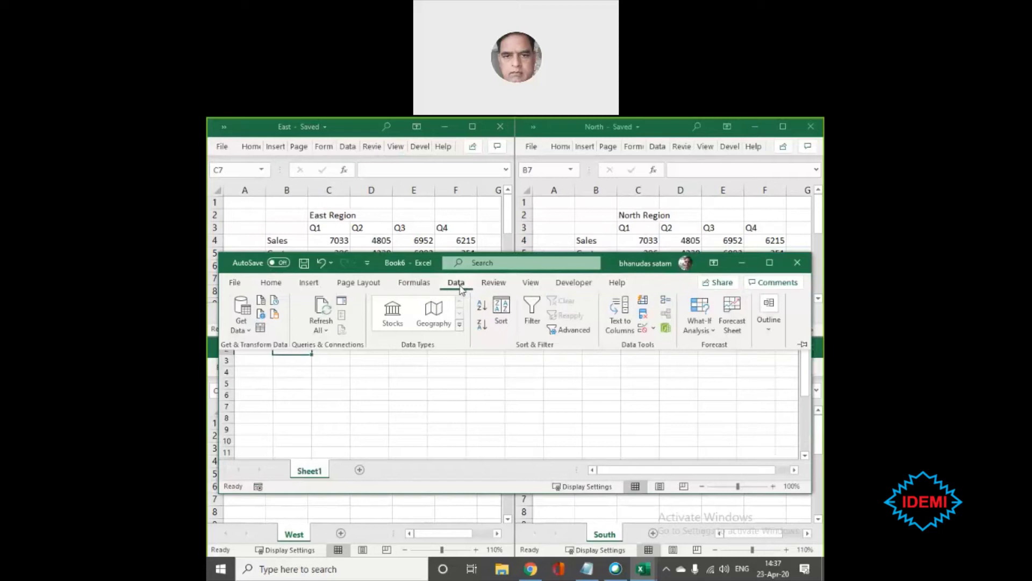
# - Start a Consolidate with the Sum function in Book6 and reference the East workbook's table B3:F6
pyautogui.click(666, 300)
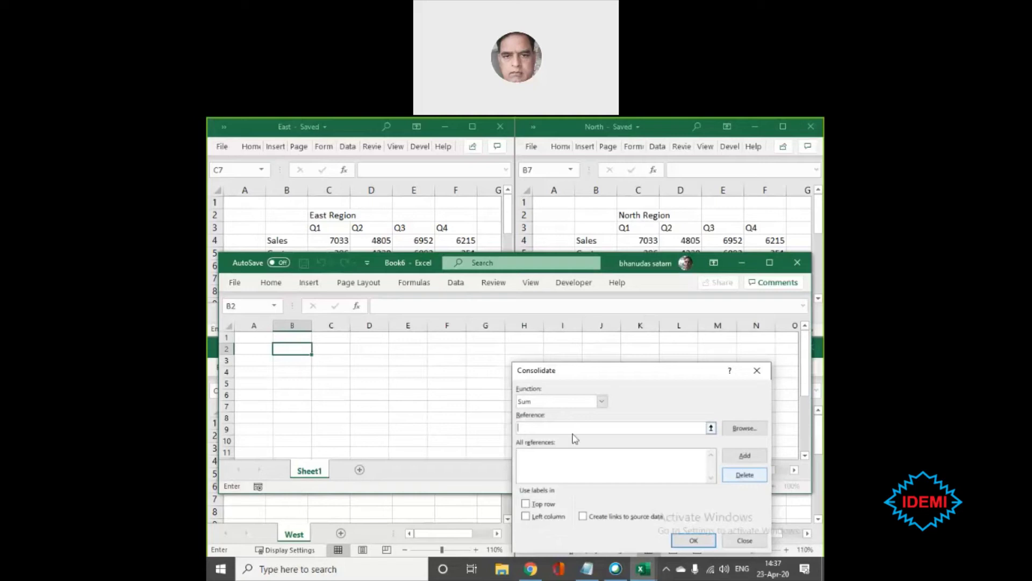
pyautogui.click(277, 225)
pyautogui.moveTo(278, 224); pyautogui.dragTo(449, 263)
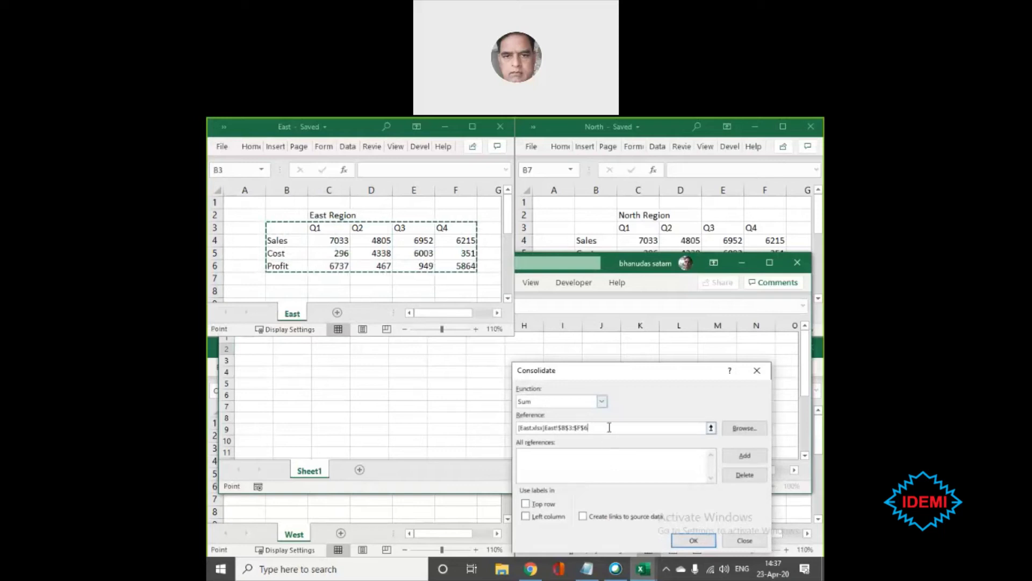
# - Copy the East reference from the Consolidate dialog and paste it into a new Notepad document
pyautogui.moveTo(609, 428); pyautogui.dragTo(511, 429)
pyautogui.hotkey('ctrl', 'c')
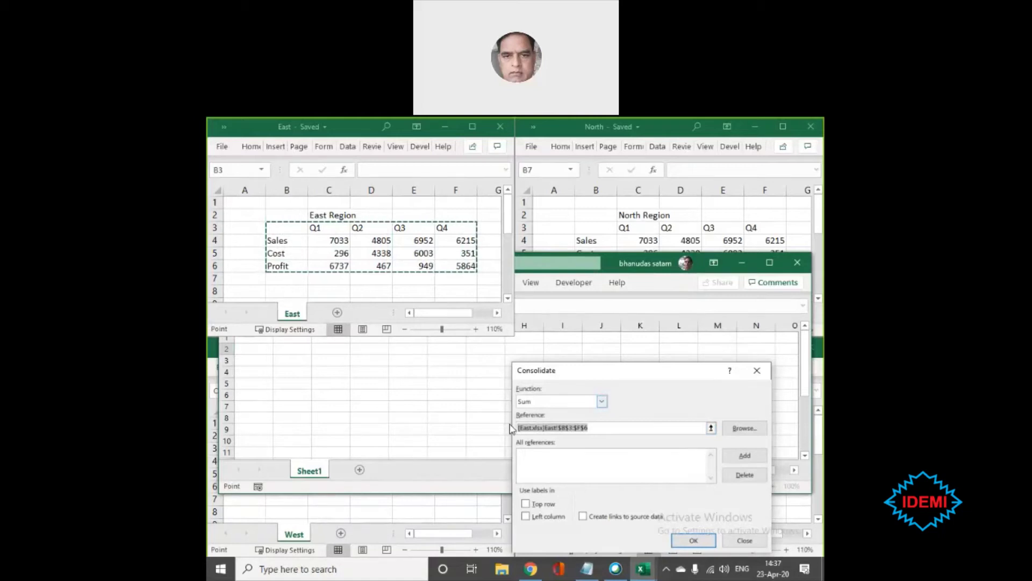
pyautogui.click(400, 568)
pyautogui.write('note')
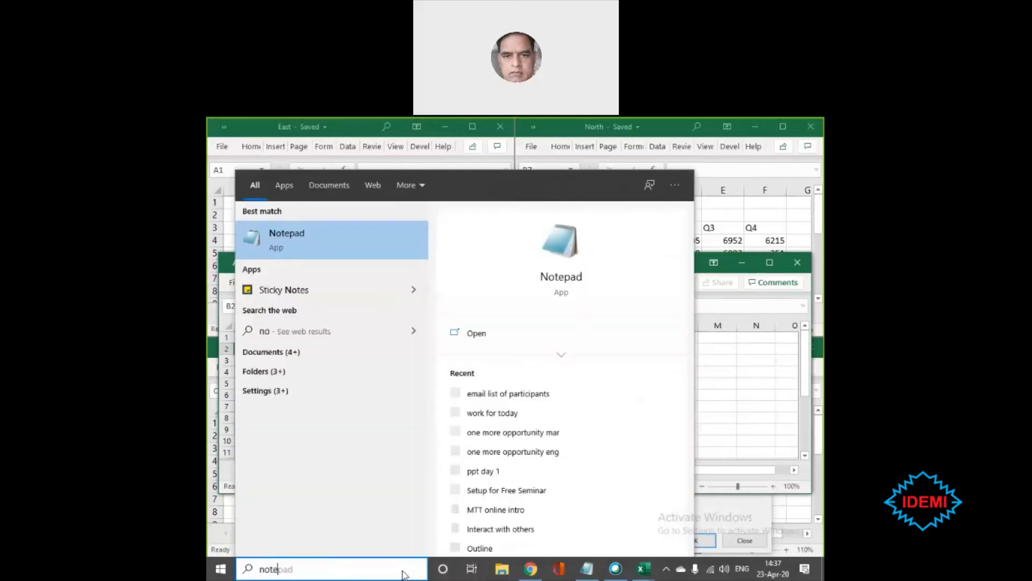
pyautogui.write('pad')
pyautogui.click(401, 567)
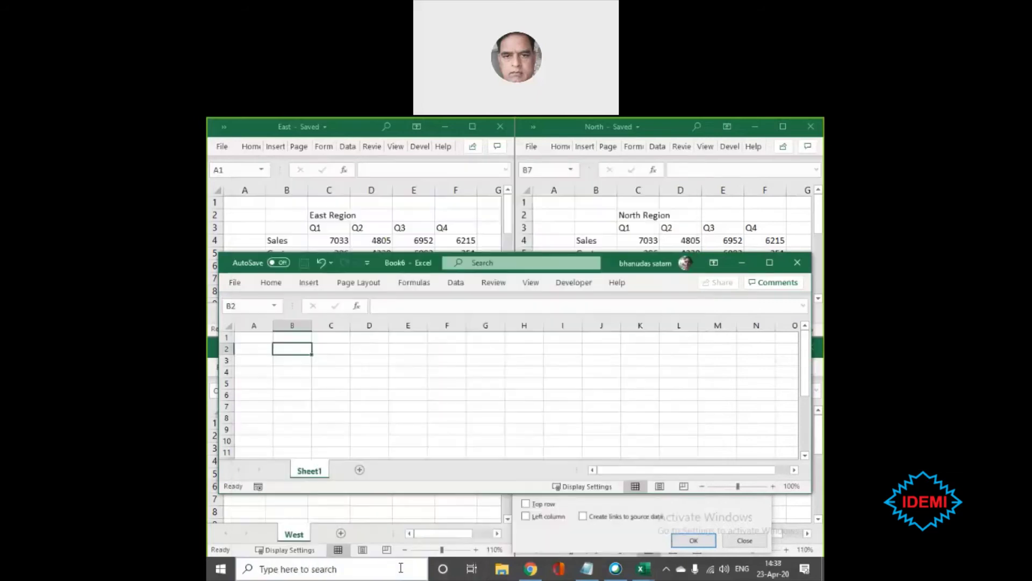
pyautogui.hotkey('ctrl', 'v')
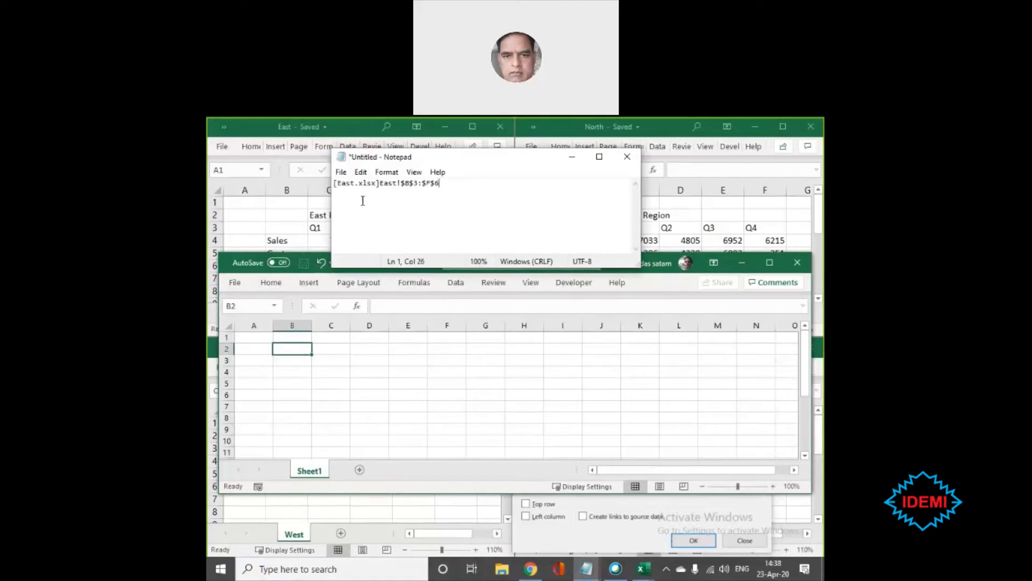
# - Set the Notepad text font to Consolas Regular, size 18
pyautogui.click(387, 172)
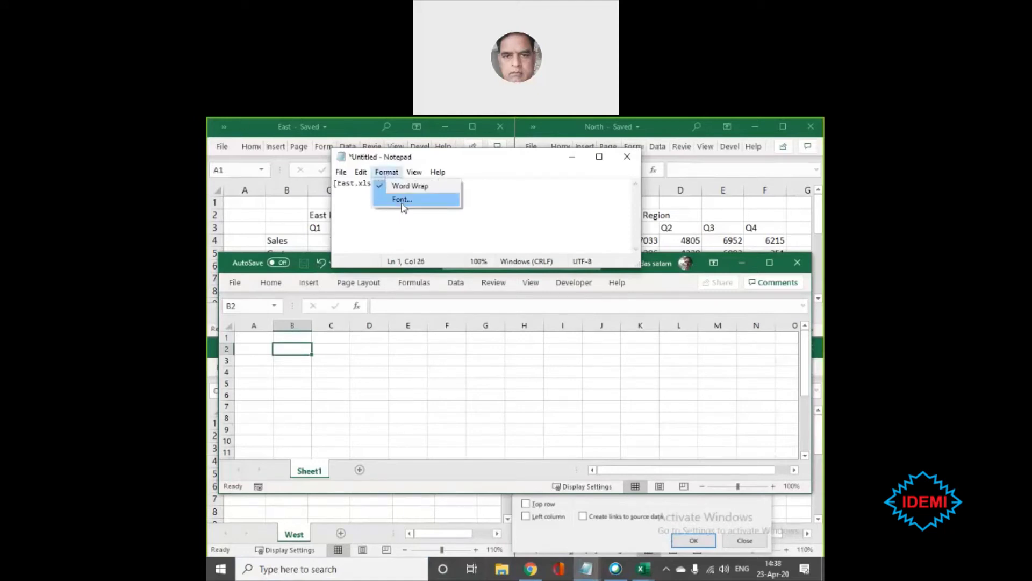
pyautogui.click(402, 201)
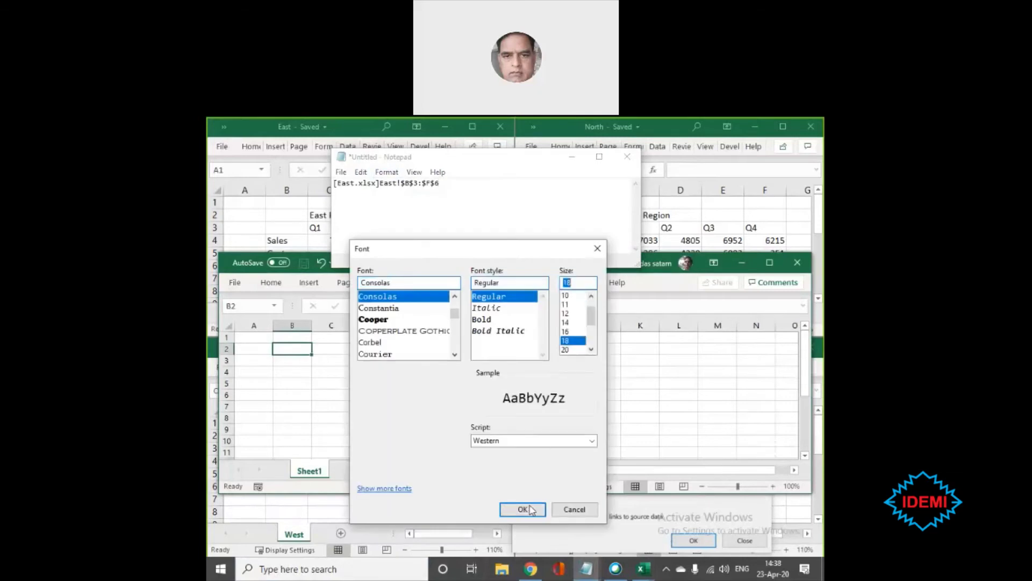
pyautogui.click(522, 509)
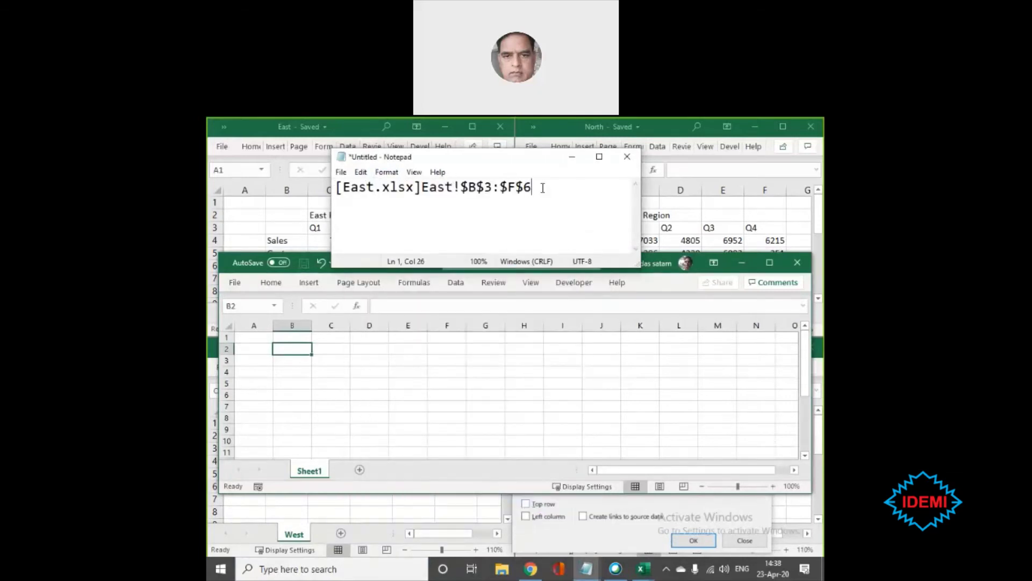
# - Examine the workbook name, sheet name and cell range parts of the pasted East reference
pyautogui.moveTo(419, 187); pyautogui.dragTo(333, 185)
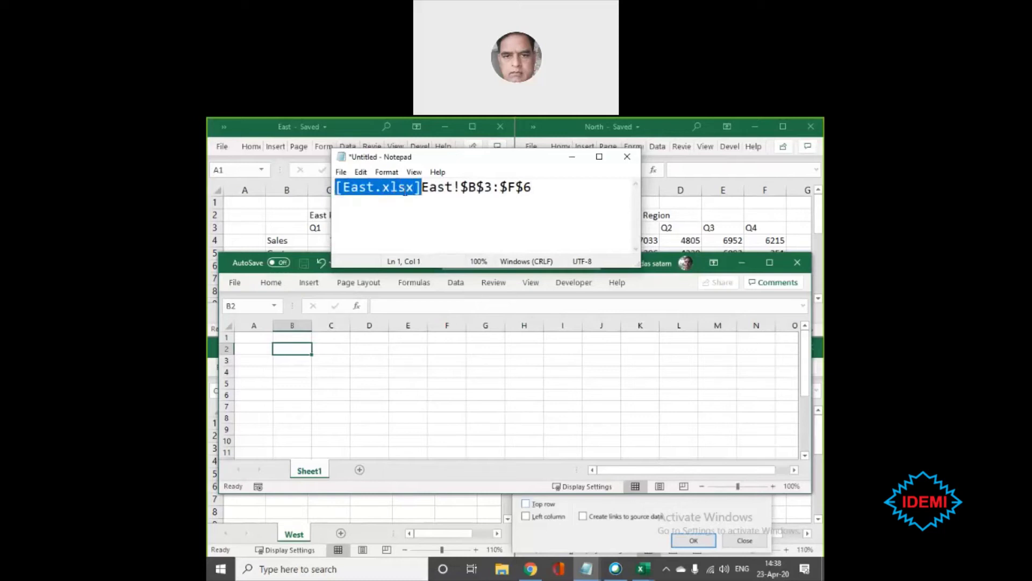
pyautogui.moveTo(461, 187); pyautogui.dragTo(421, 187)
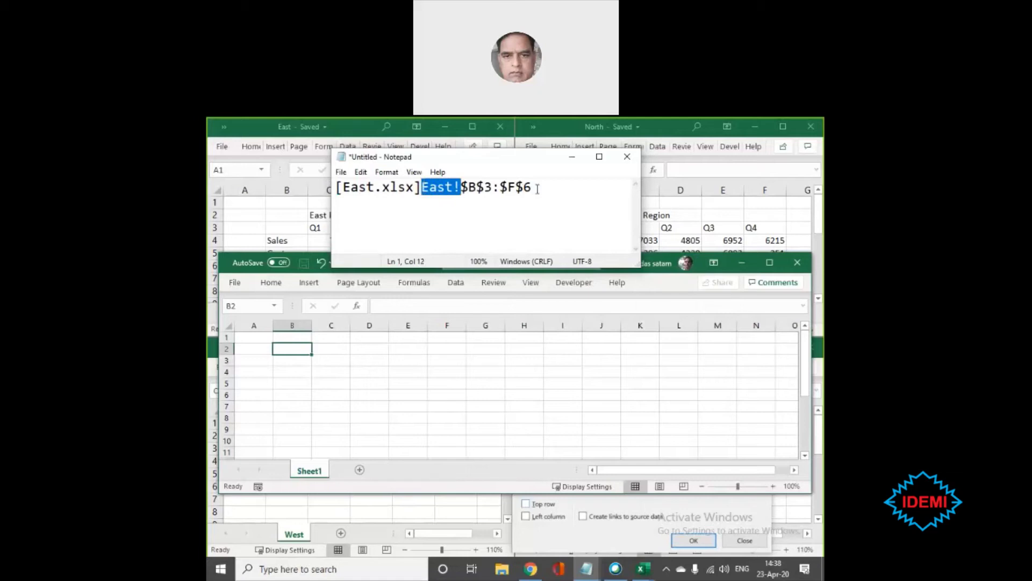
pyautogui.moveTo(537, 187); pyautogui.dragTo(460, 179)
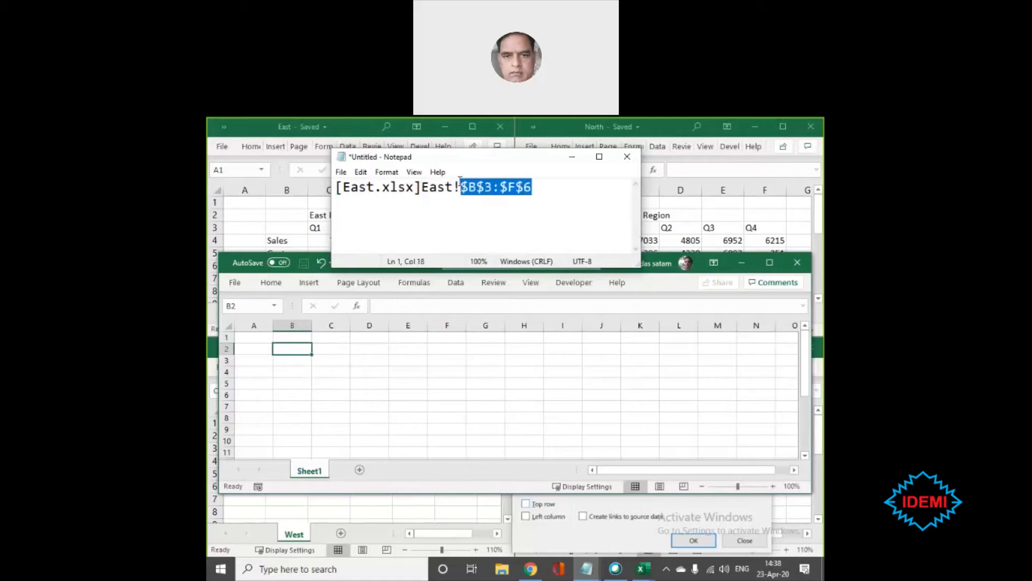
pyautogui.click(543, 187)
pyautogui.moveTo(540, 188); pyautogui.dragTo(460, 187)
pyautogui.click(551, 186)
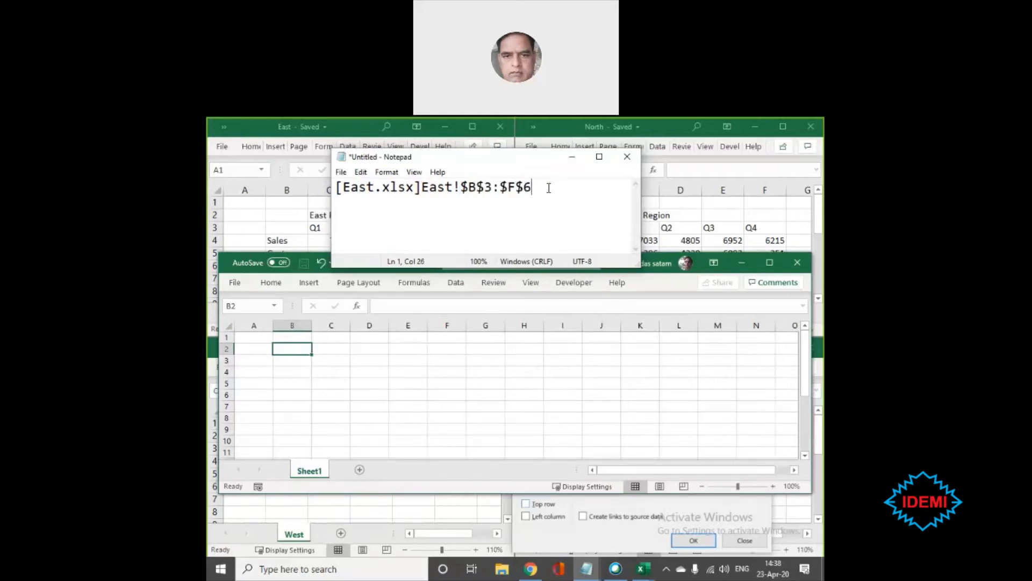
pyautogui.moveTo(552, 187); pyautogui.dragTo(459, 183)
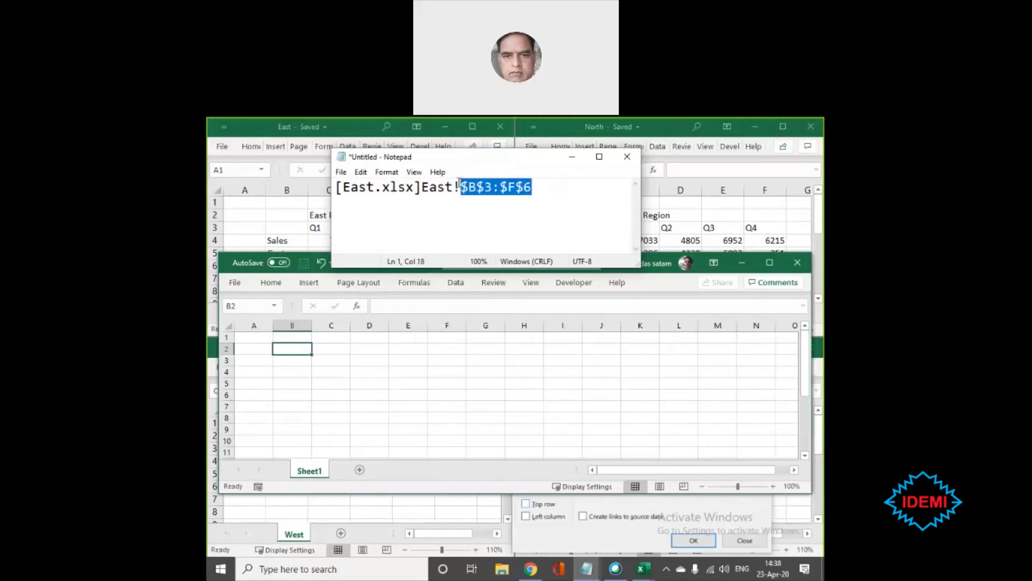
pyautogui.click(544, 186)
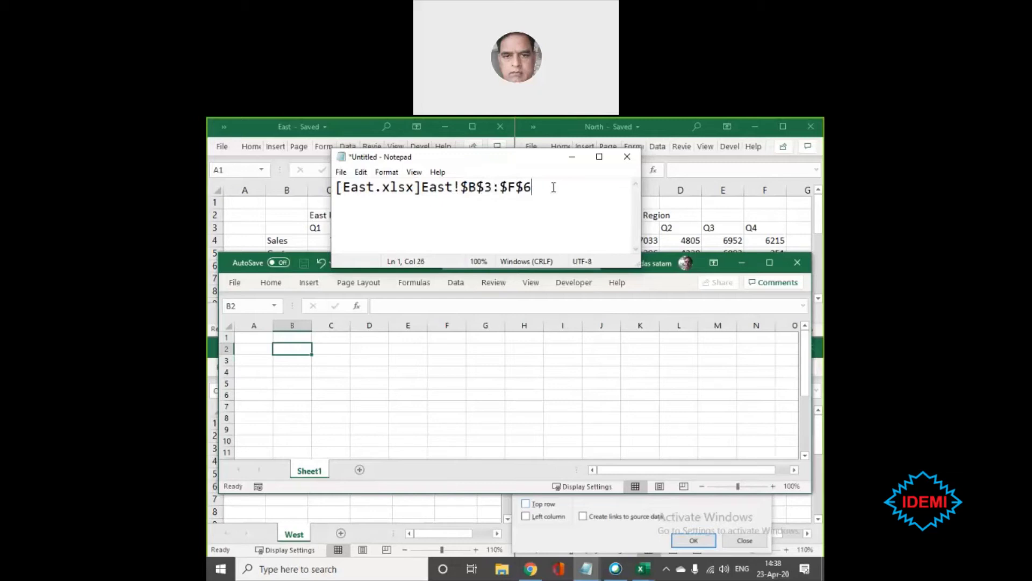
# - Add the note "absolute referencing" below the pasted reference and highlight the reference's file name, sheet name and cell range
pyautogui.press('Return')
pyautogui.write('absolute')
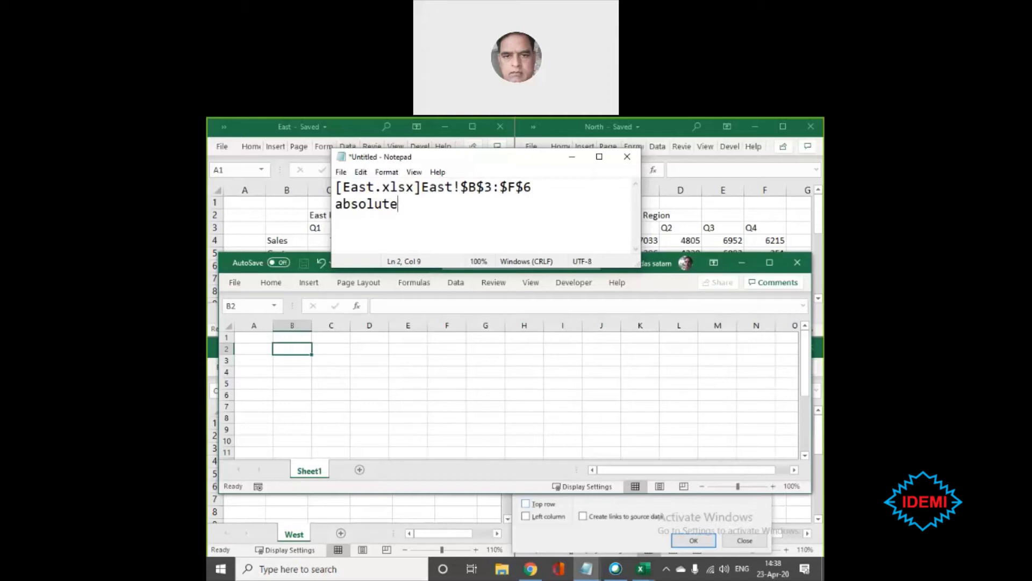
pyautogui.write('referencing')
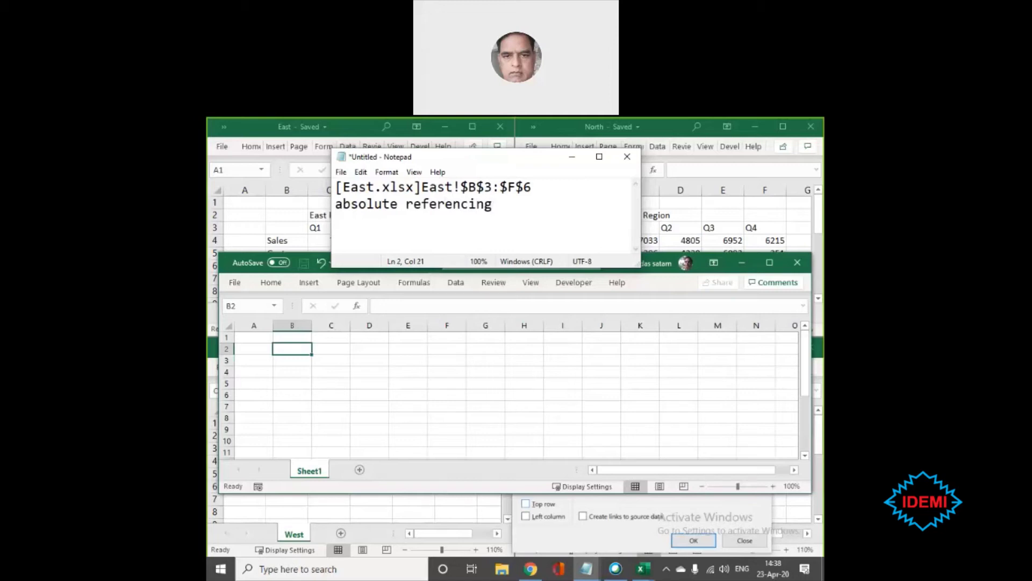
pyautogui.moveTo(374, 183); pyautogui.dragTo(343, 185)
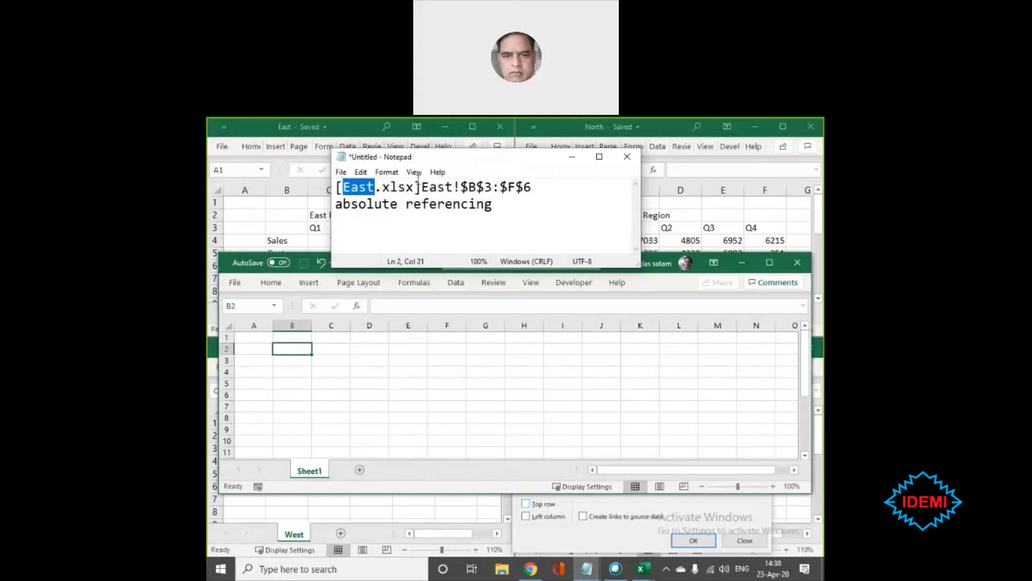
pyautogui.moveTo(450, 185); pyautogui.dragTo(421, 184)
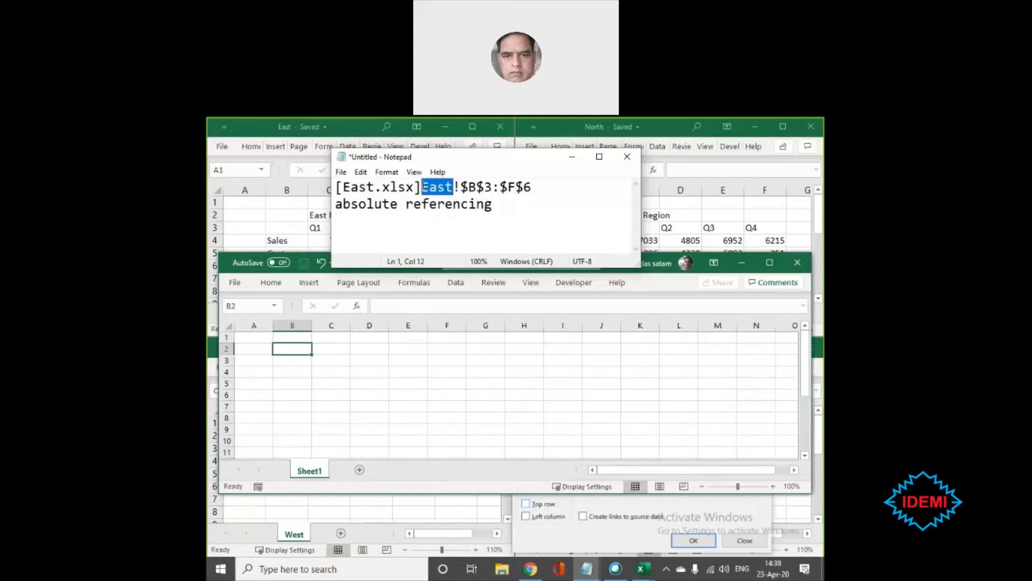
pyautogui.click(534, 198)
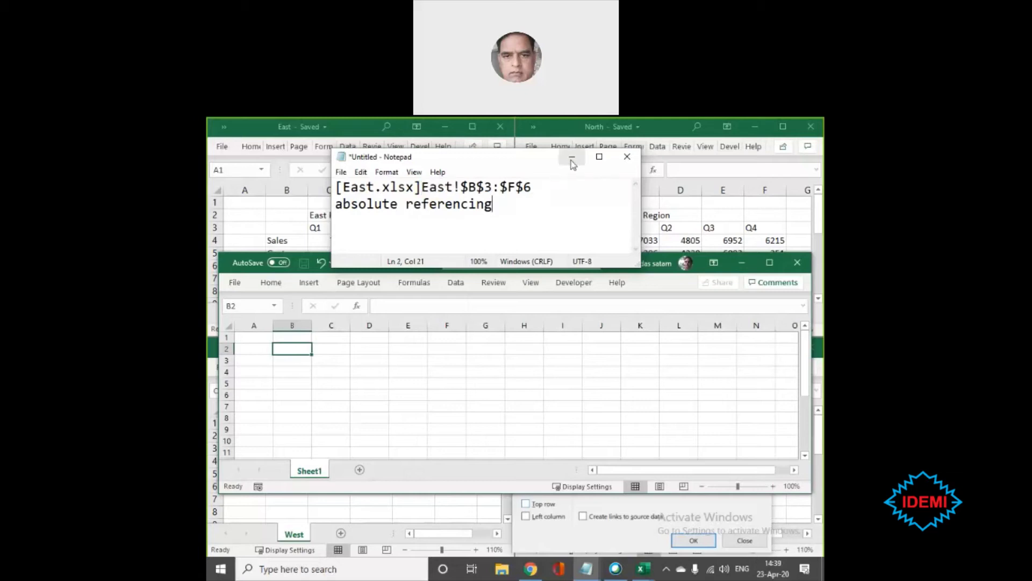
pyautogui.moveTo(533, 186); pyautogui.dragTo(459, 187)
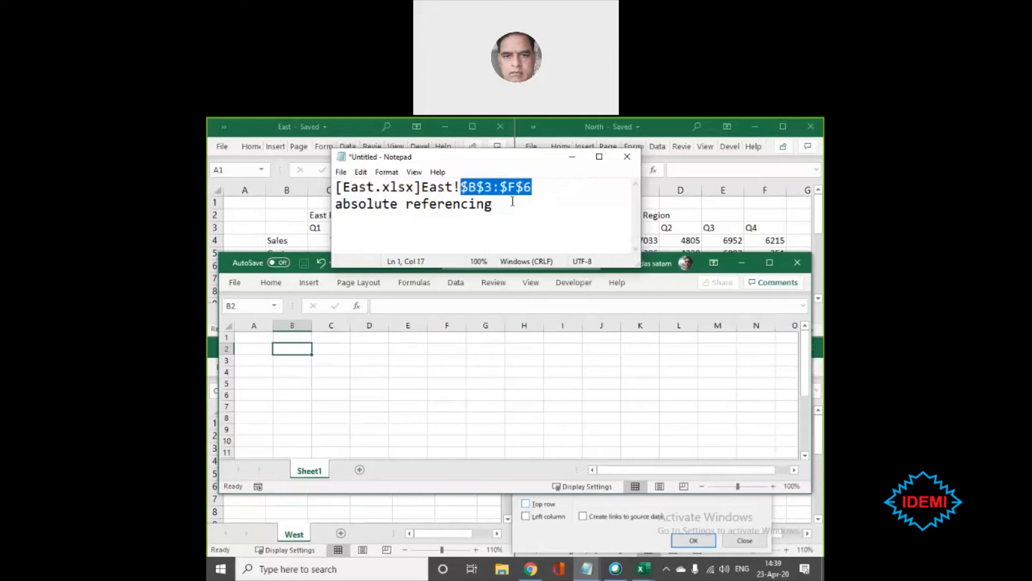
# - Minimize Notepad and add the East range B3:F6 to the list of references to consolidate
pyautogui.click(572, 159)
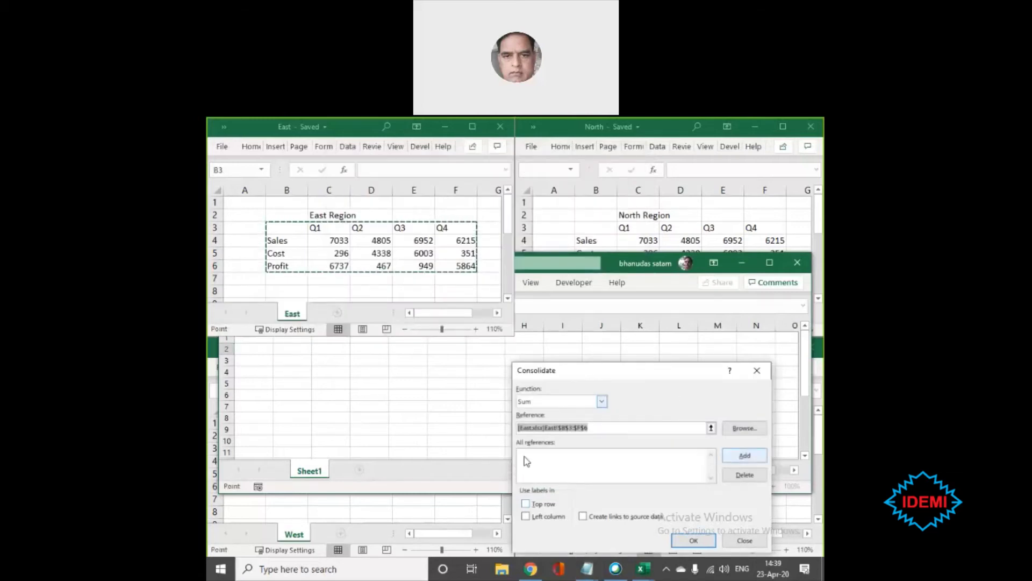
pyautogui.click(745, 456)
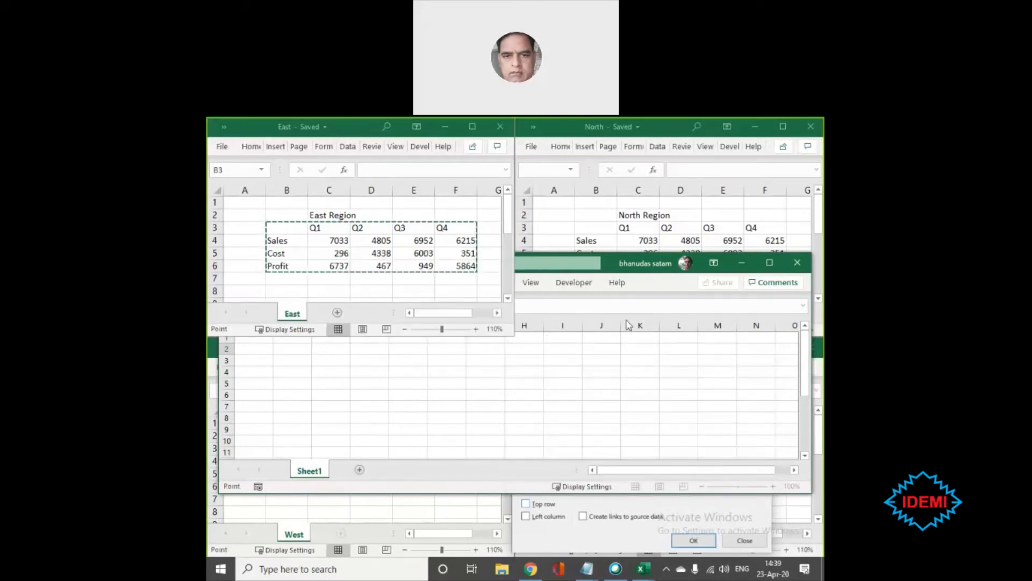
pyautogui.click(653, 284)
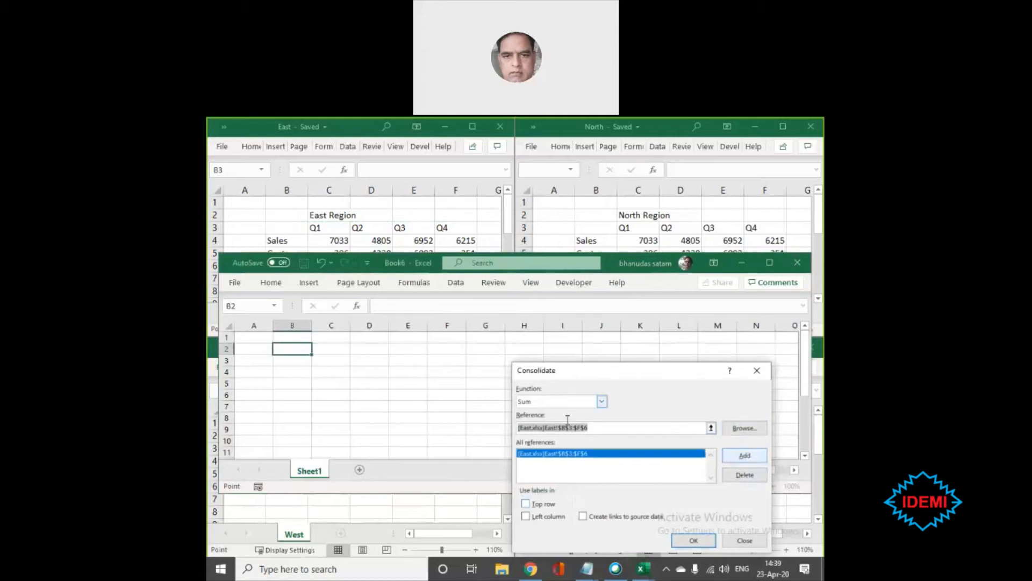
# - Add the North workbook's table B3:F6 to the consolidation references
pyautogui.click(602, 232)
pyautogui.moveTo(599, 226); pyautogui.dragTo(755, 261)
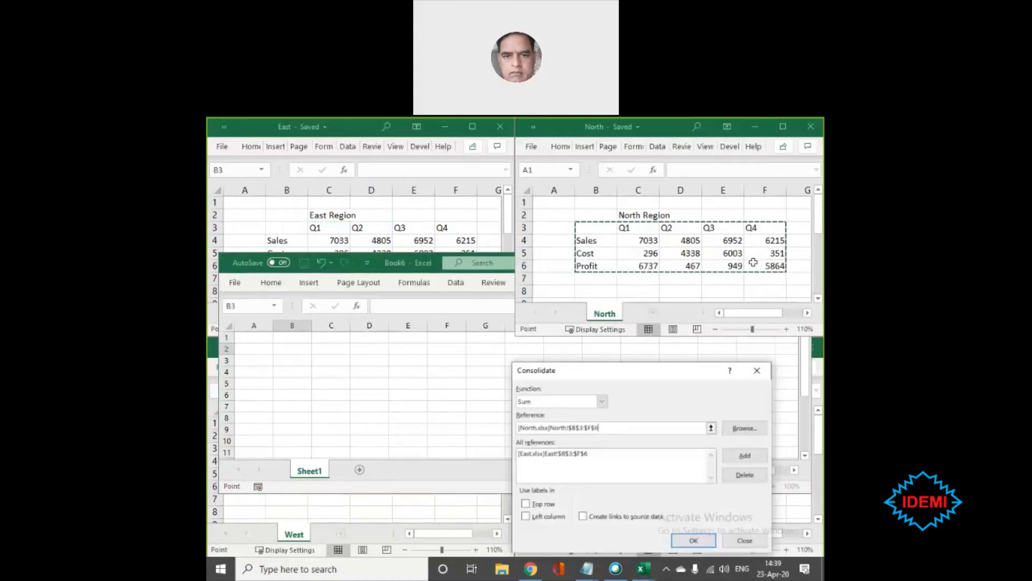
pyautogui.click(745, 456)
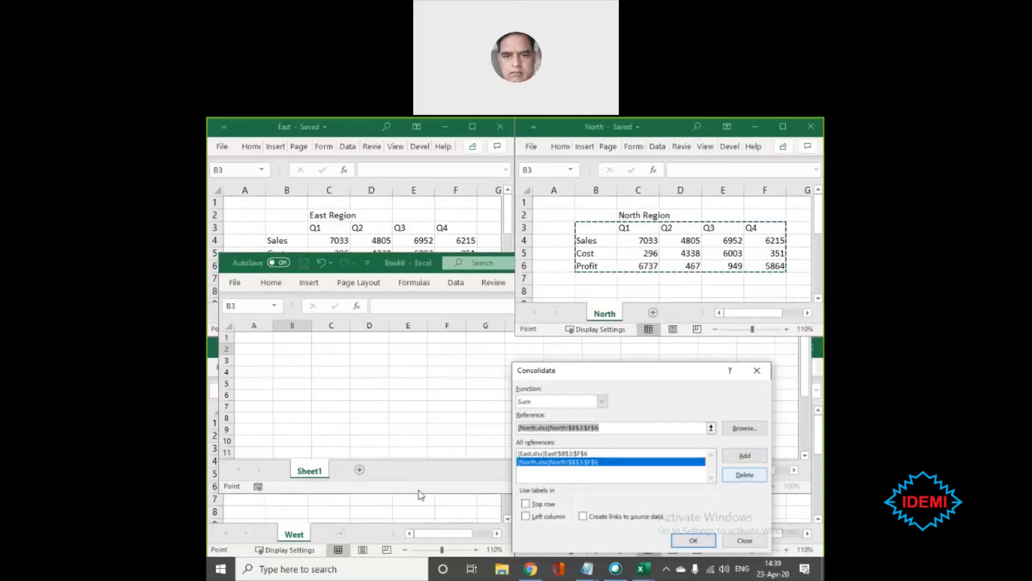
# - Add the West workbook's table B3:F6 to the consolidation references
pyautogui.click(711, 428)
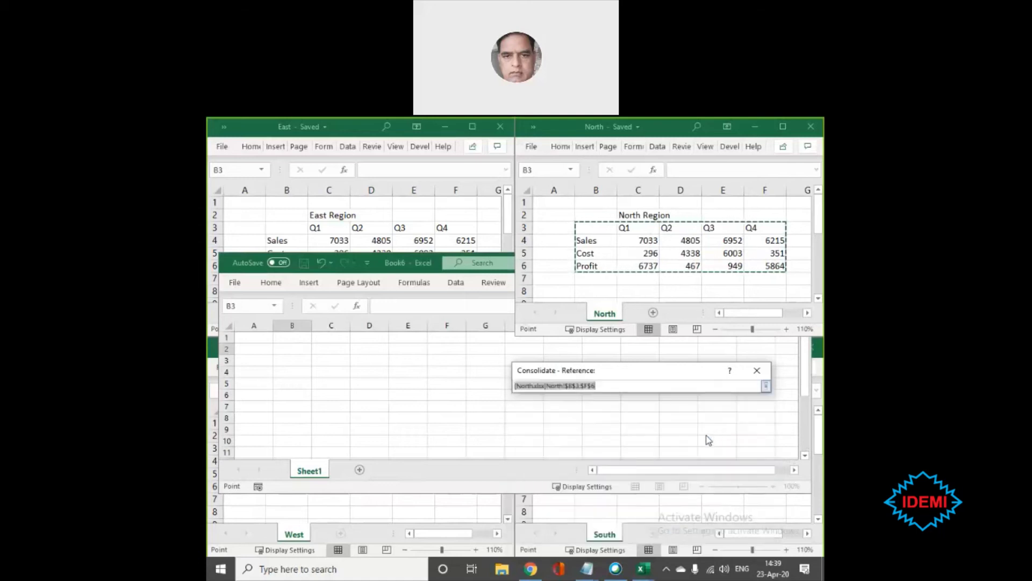
pyautogui.click(327, 513)
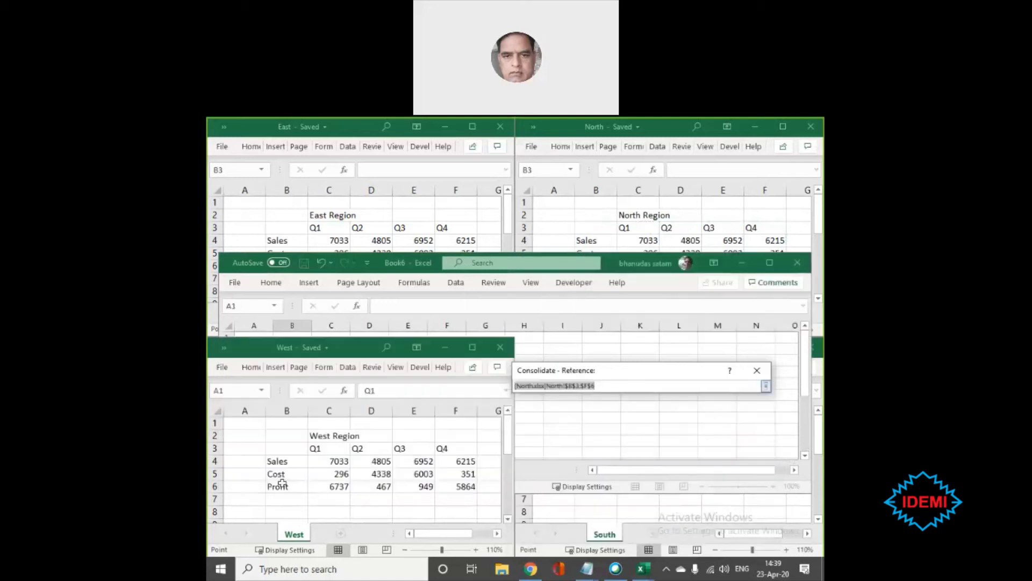
pyautogui.moveTo(276, 448); pyautogui.dragTo(455, 484)
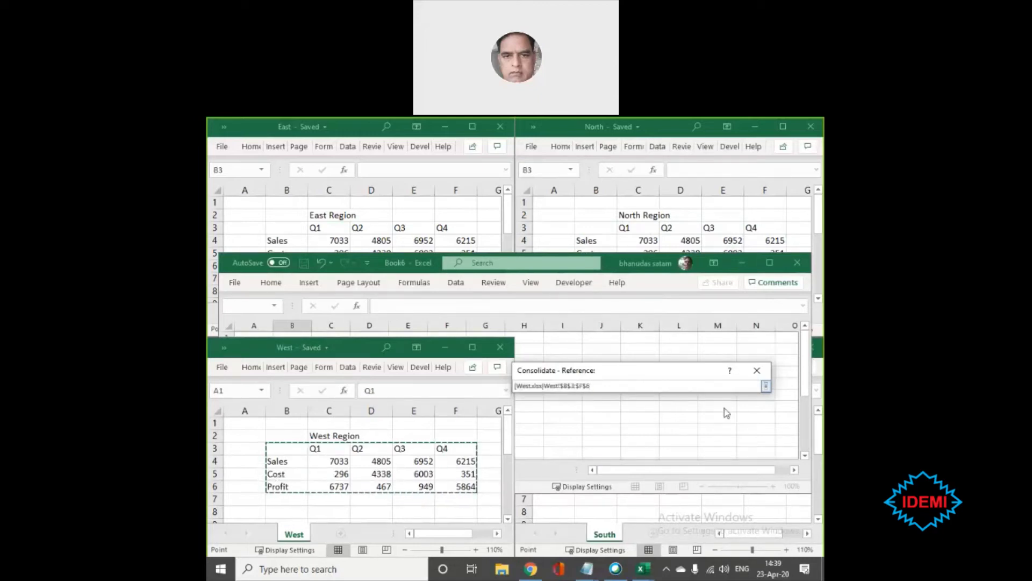
pyautogui.click(765, 385)
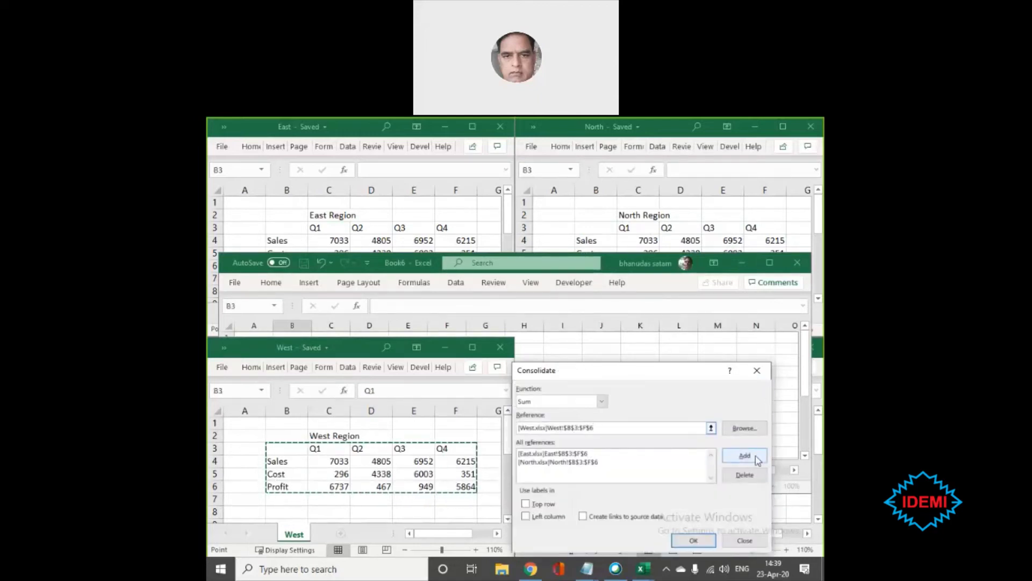
pyautogui.click(744, 455)
# - Move the Consolidate dialog clear of the South workbook and add South's table B3:F6 to the references
pyautogui.moveTo(656, 370); pyautogui.dragTo(473, 268)
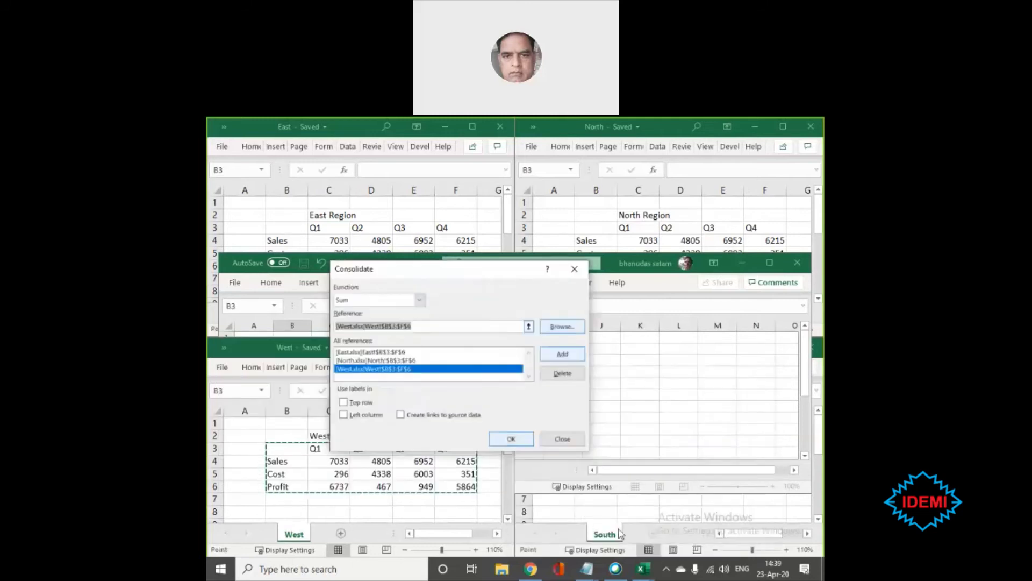
pyautogui.click(528, 326)
pyautogui.click(609, 510)
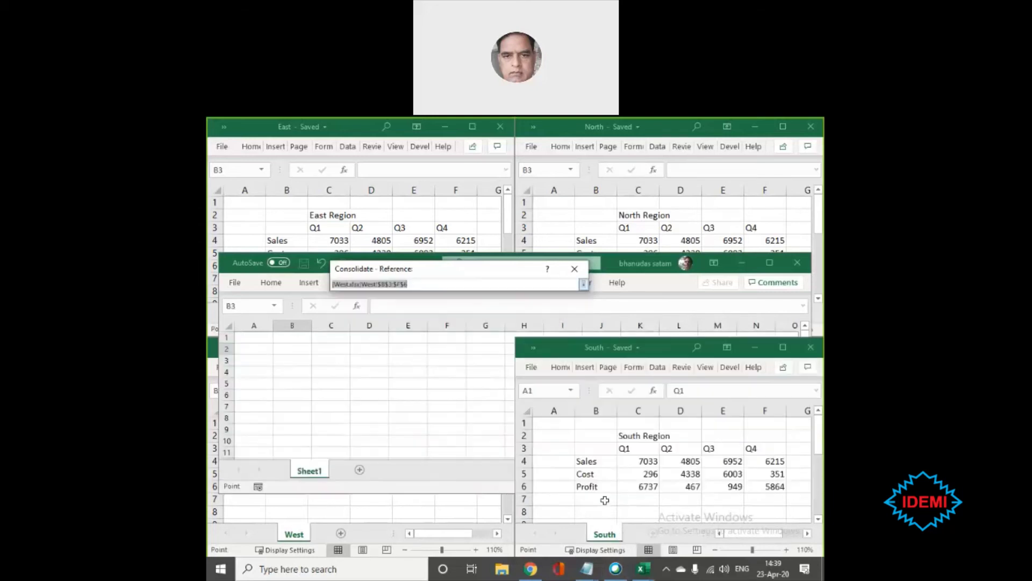
pyautogui.click(591, 449)
pyautogui.moveTo(591, 449); pyautogui.dragTo(750, 480)
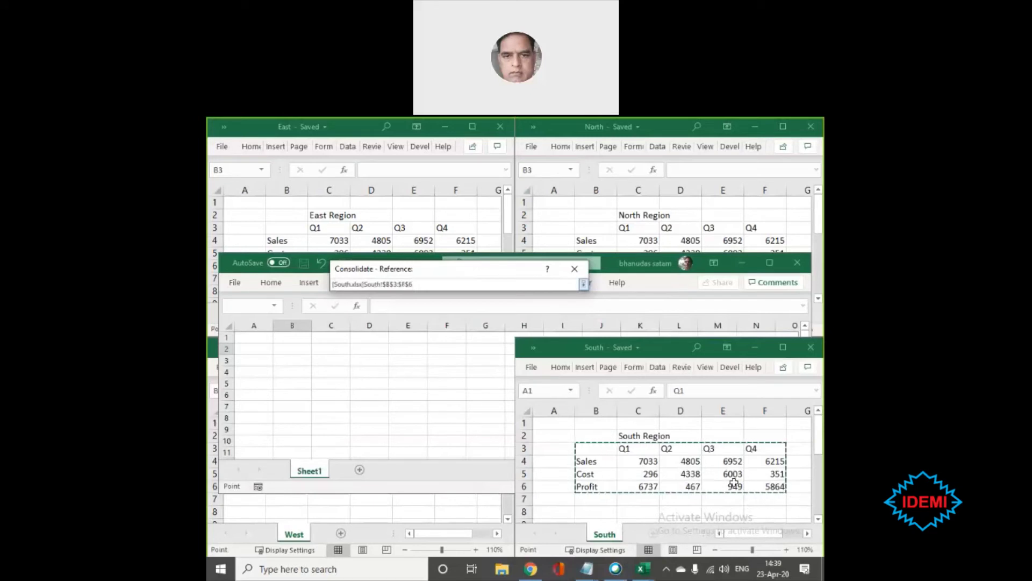
pyautogui.click(583, 285)
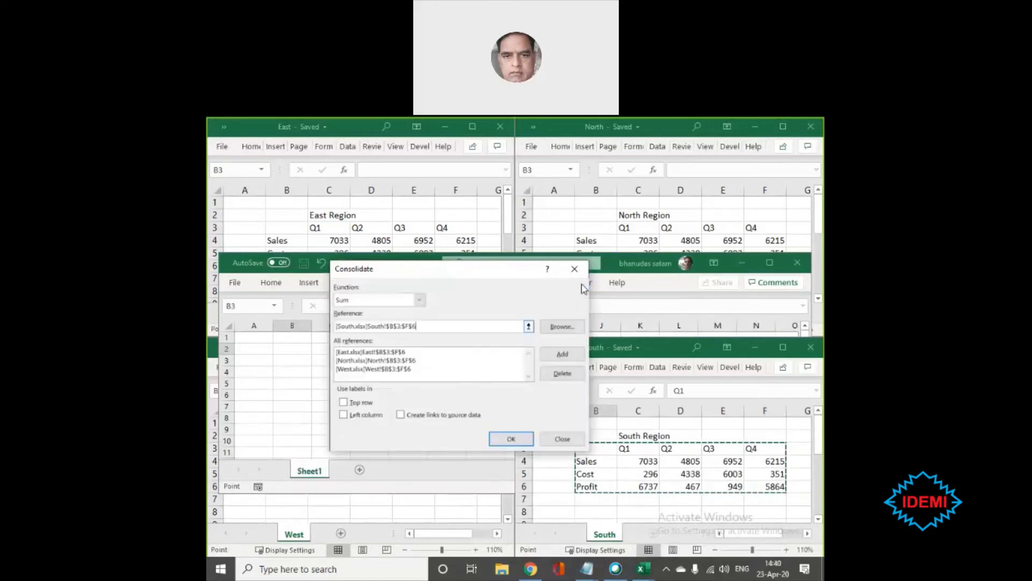
pyautogui.click(561, 355)
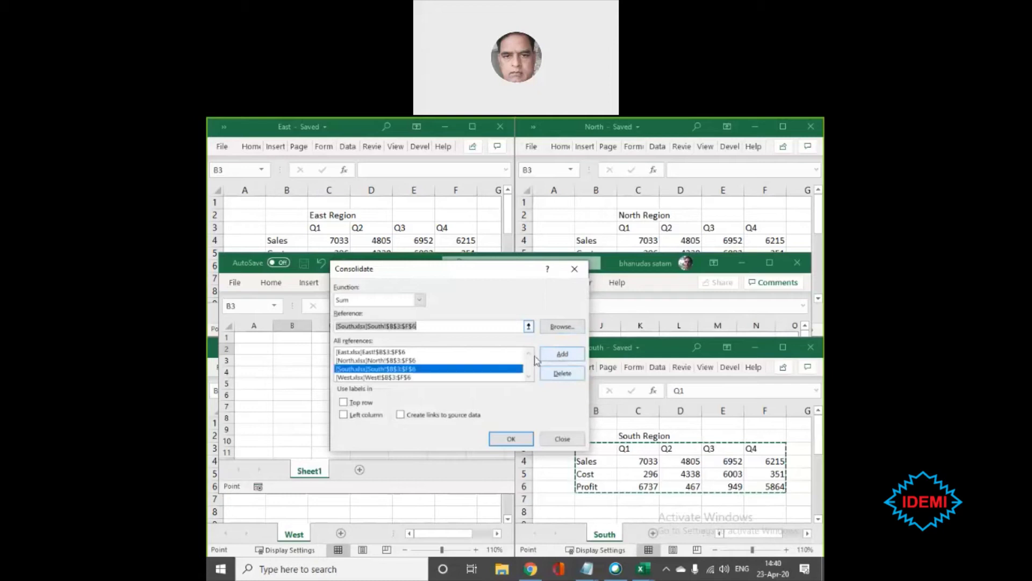
# - Review the East, North, South and West entries in the consolidation references and move the Consolidate dialog aside
pyautogui.click(348, 352)
pyautogui.click(354, 361)
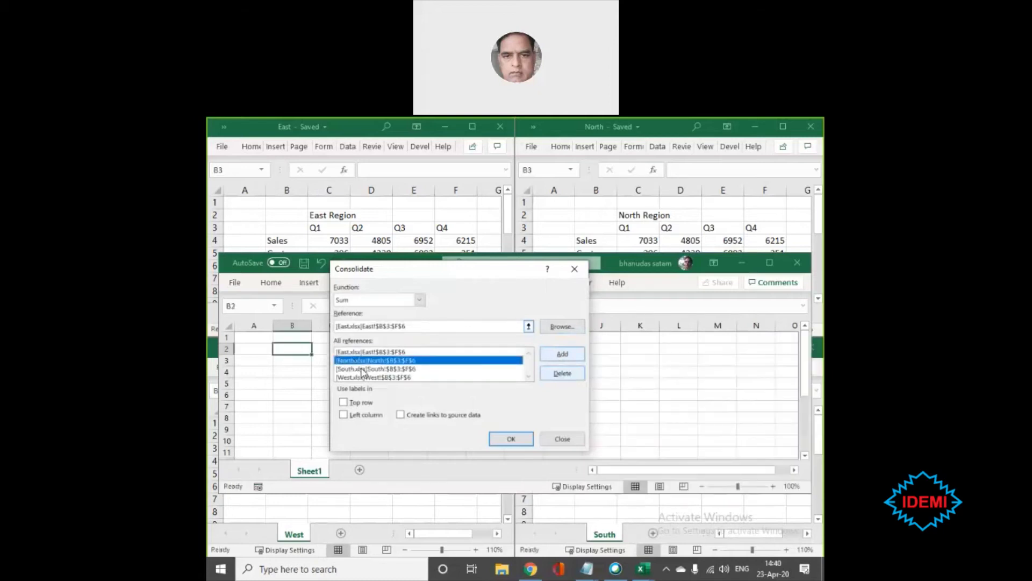
pyautogui.click(364, 370)
pyautogui.click(369, 376)
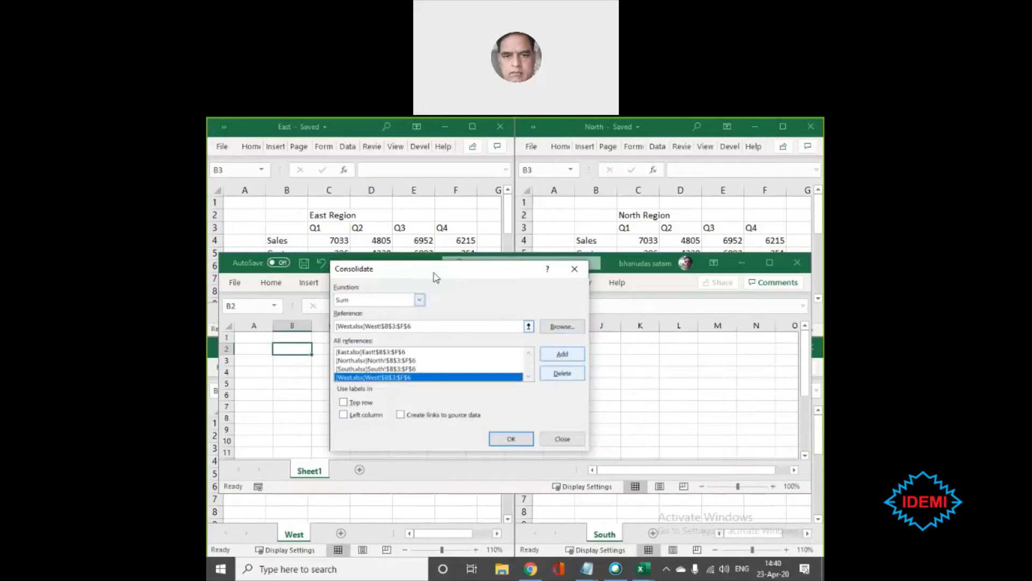
pyautogui.rightClick(517, 288)
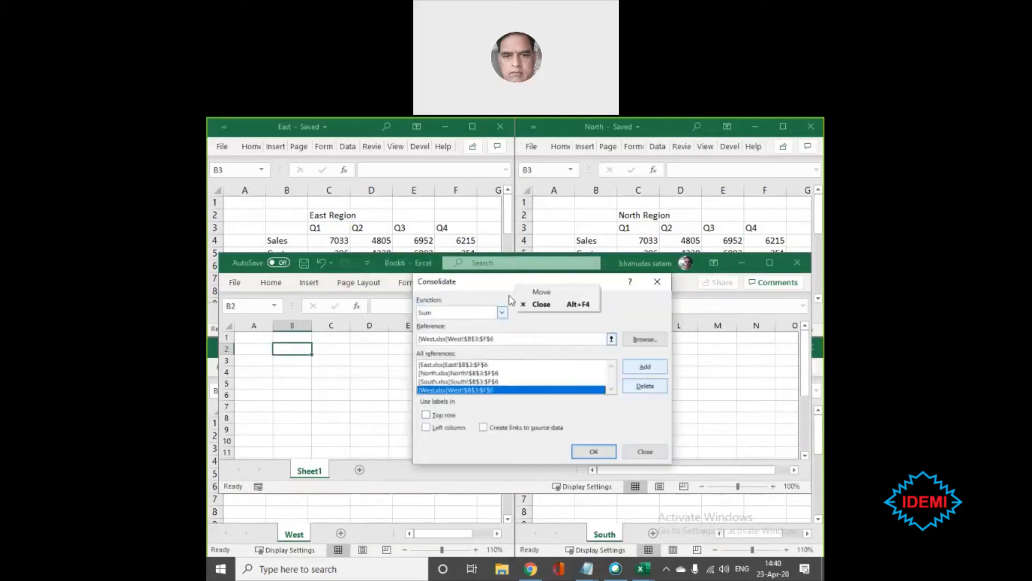
pyautogui.click(525, 412)
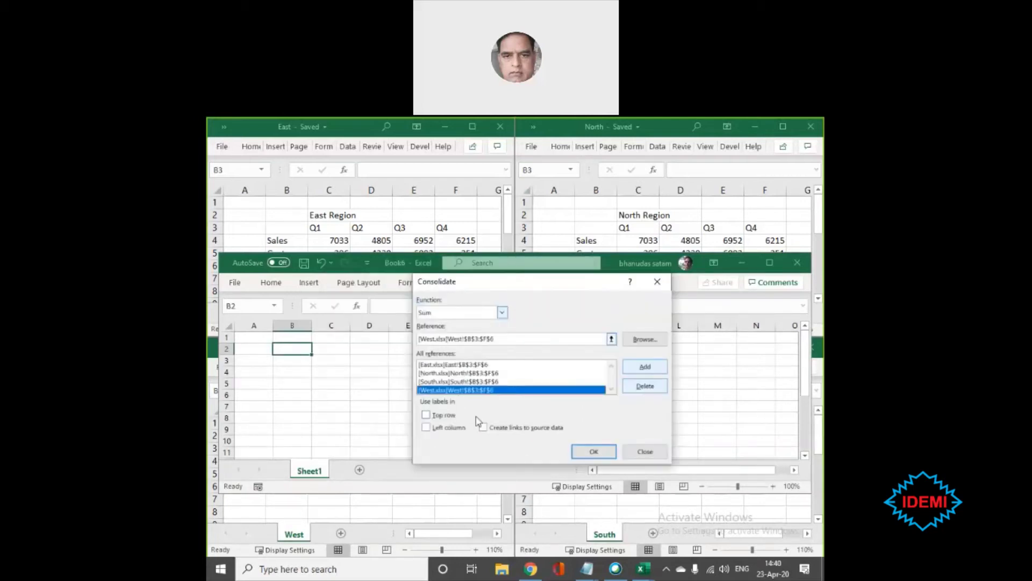
# - Run the consolidation with top row and left column labels and with links to the source data
pyautogui.click(428, 415)
pyautogui.click(430, 428)
pyautogui.click(483, 428)
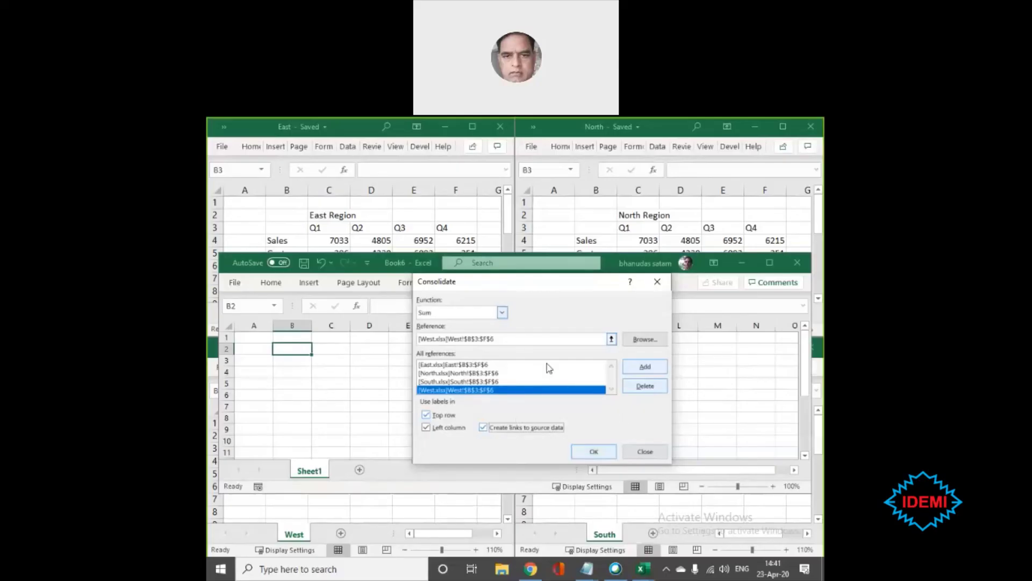
pyautogui.click(589, 454)
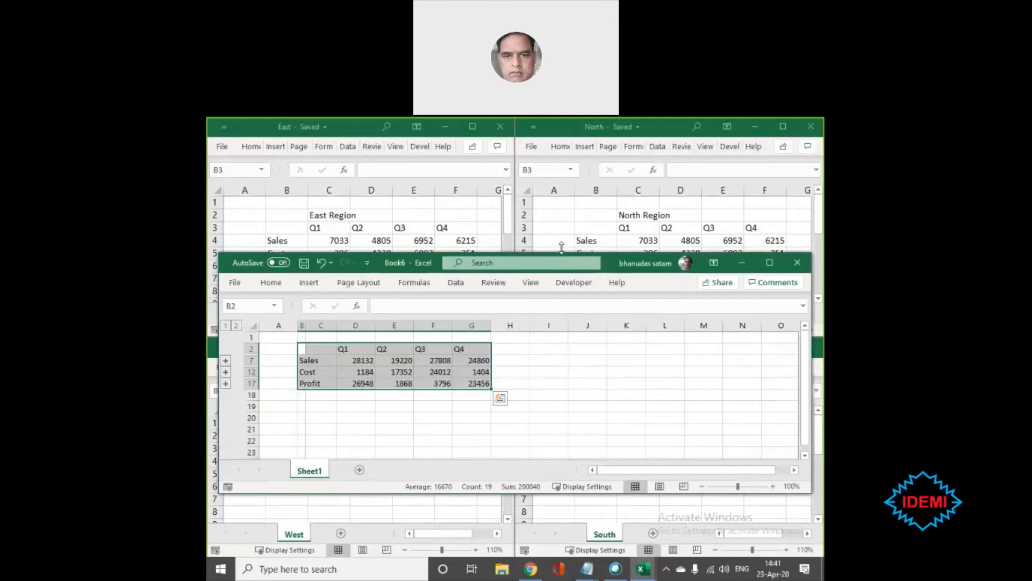
# - Reposition and resize the Book6 window to compare the consolidated table with the regional source tables
pyautogui.moveTo(566, 314); pyautogui.dragTo(566, 320)
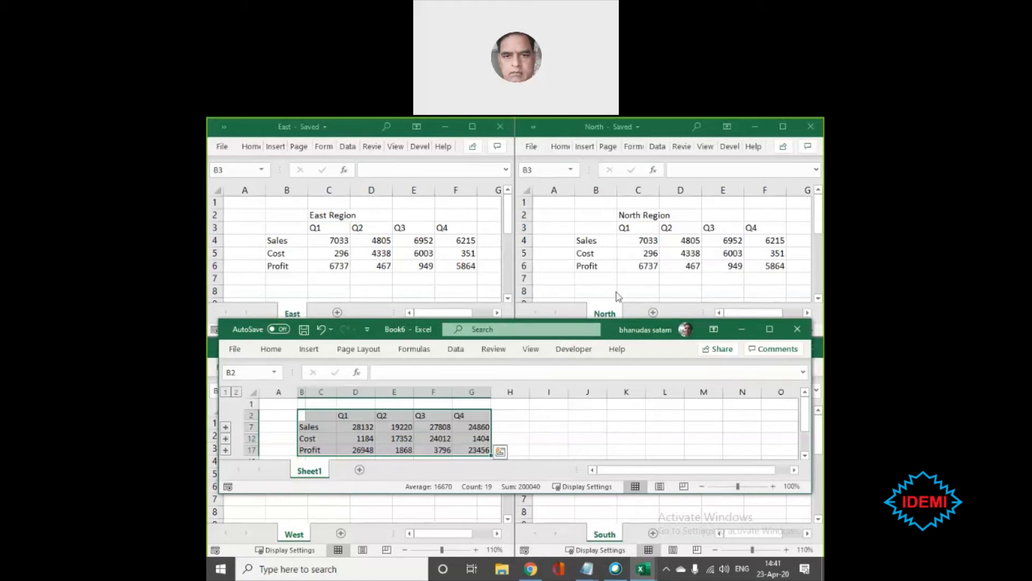
pyautogui.moveTo(570, 329); pyautogui.dragTo(564, 288)
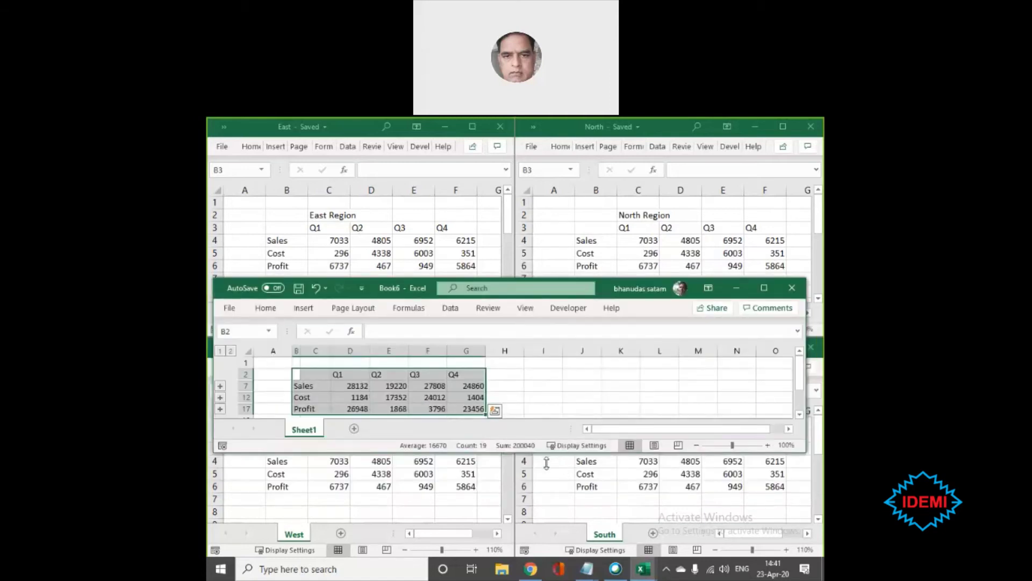
pyautogui.moveTo(546, 466); pyautogui.dragTo(545, 481)
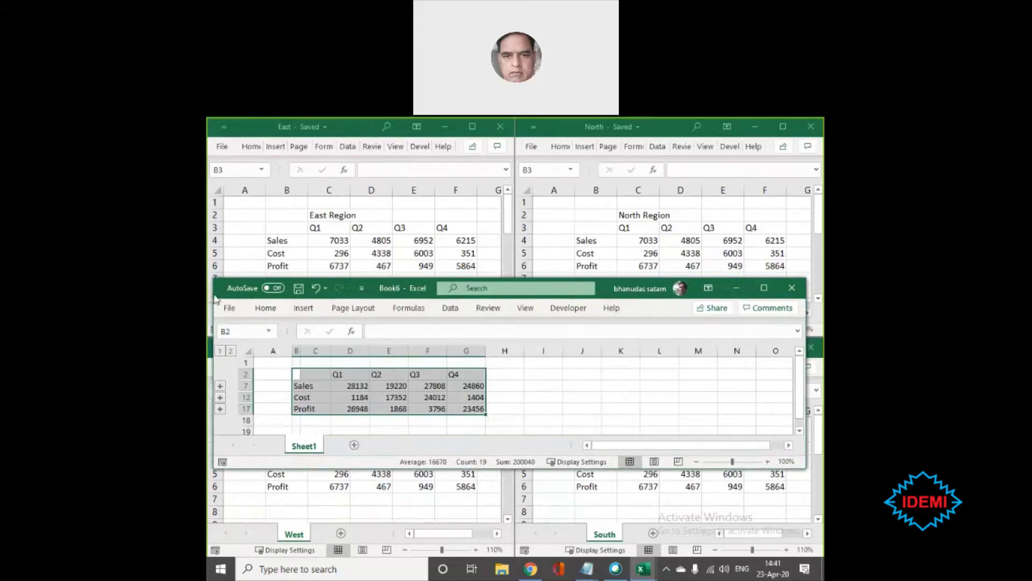
# - Maximize the Book6 workbook and enlarge the sheet view to 205%
pyautogui.click(764, 287)
pyautogui.keyDown('ctrl'); pyautogui.scroll(5, 441, 358); pyautogui.keyUp('ctrl')
pyautogui.keyDown('ctrl'); pyautogui.scroll(2, 442, 358); pyautogui.keyUp('ctrl')
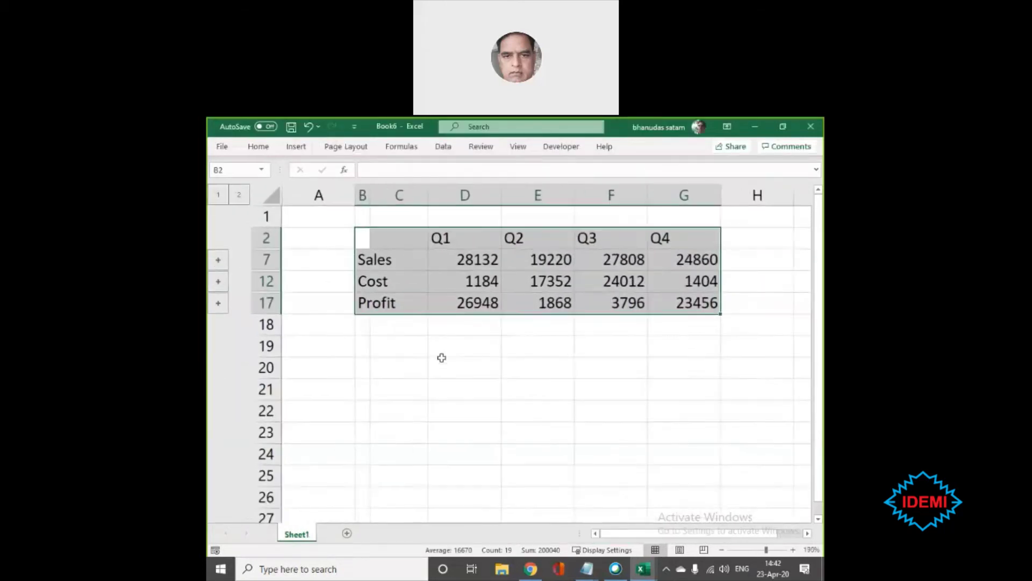
pyautogui.rightClick(474, 268)
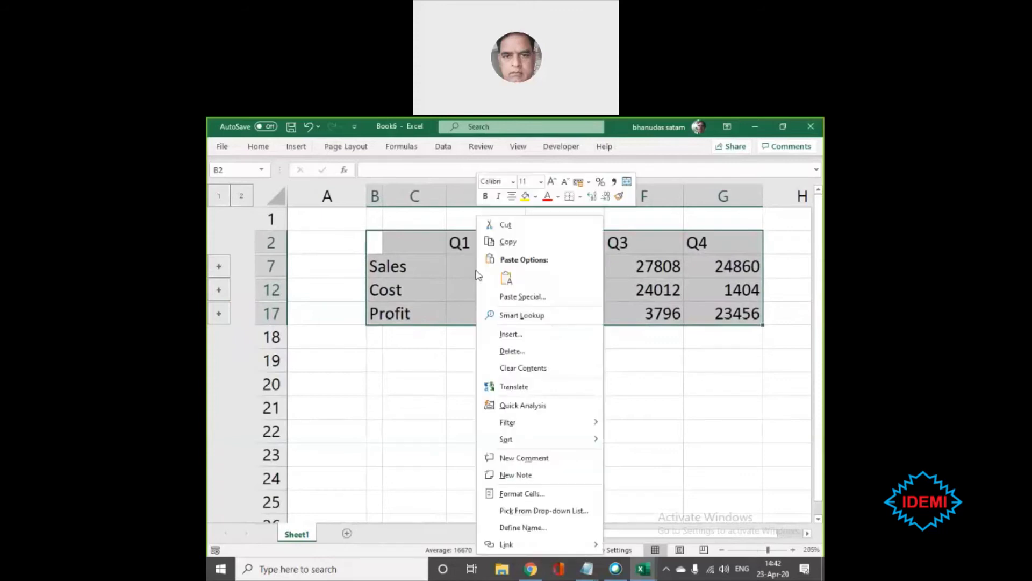
pyautogui.press('Escape')
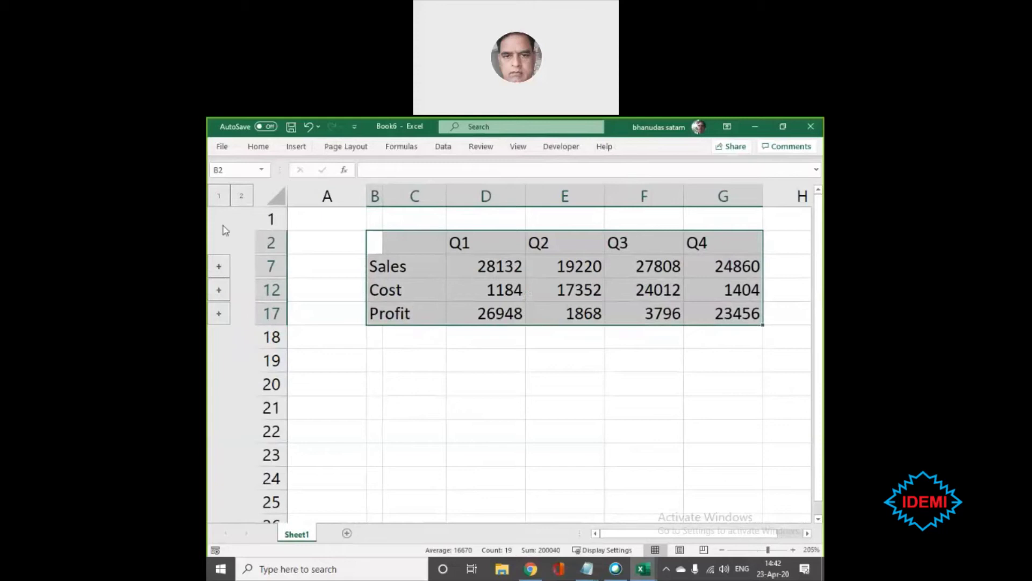
# - Expand the Sales group, examine its regional Q1 values and the Q1 total's formula, and collapse the group again
pyautogui.click(218, 267)
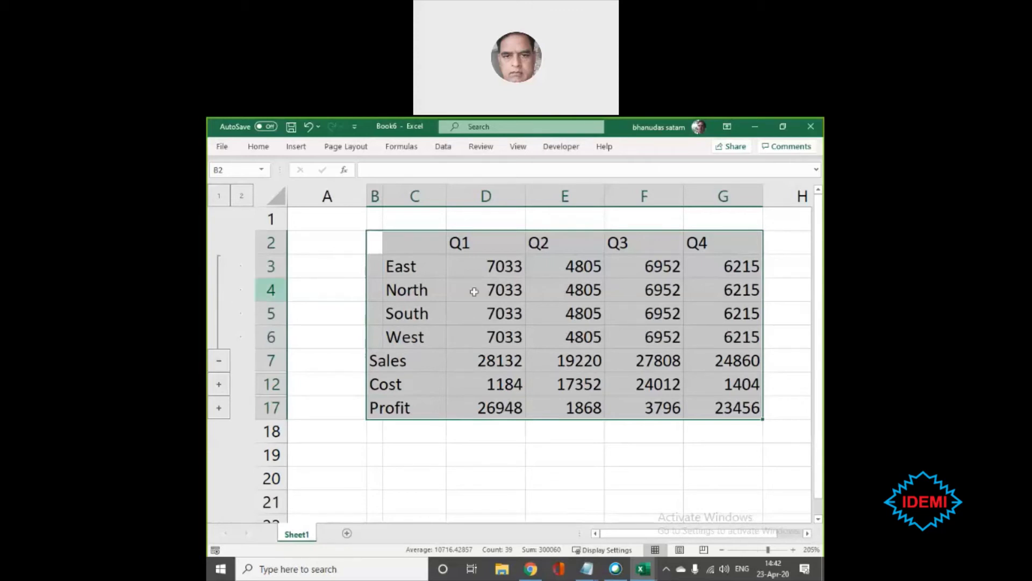
pyautogui.moveTo(494, 271); pyautogui.dragTo(490, 327)
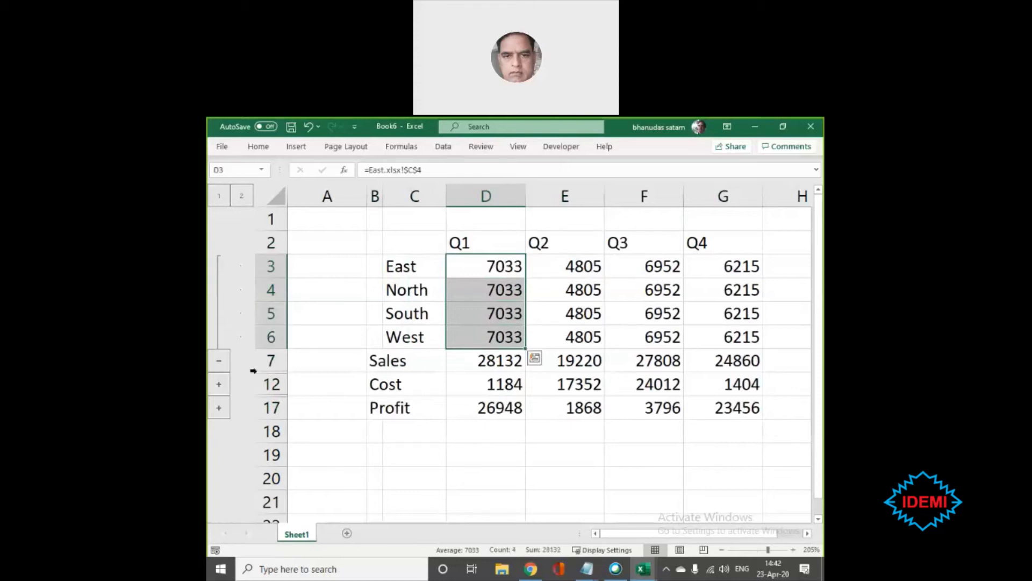
pyautogui.click(456, 359)
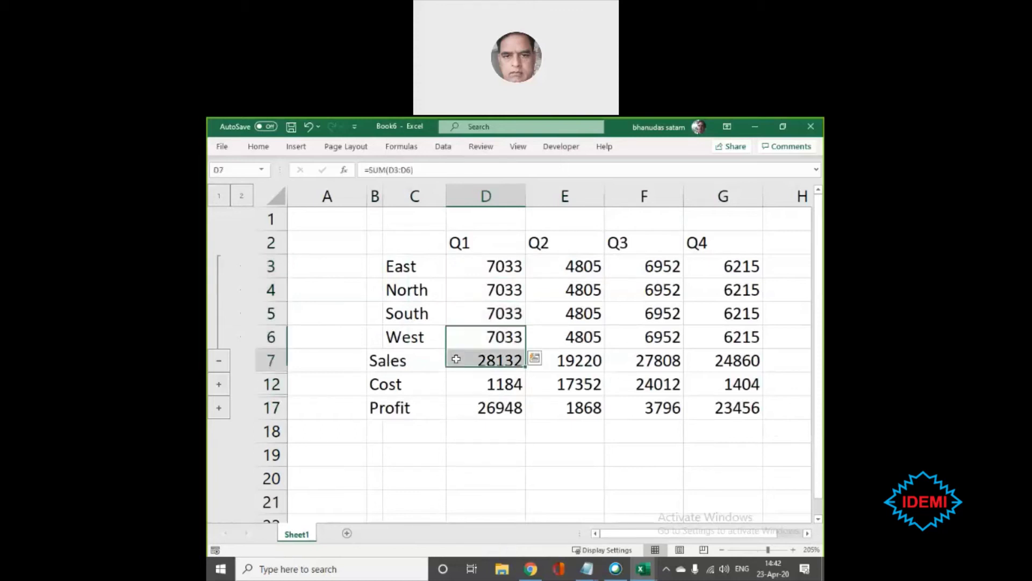
pyautogui.click(218, 360)
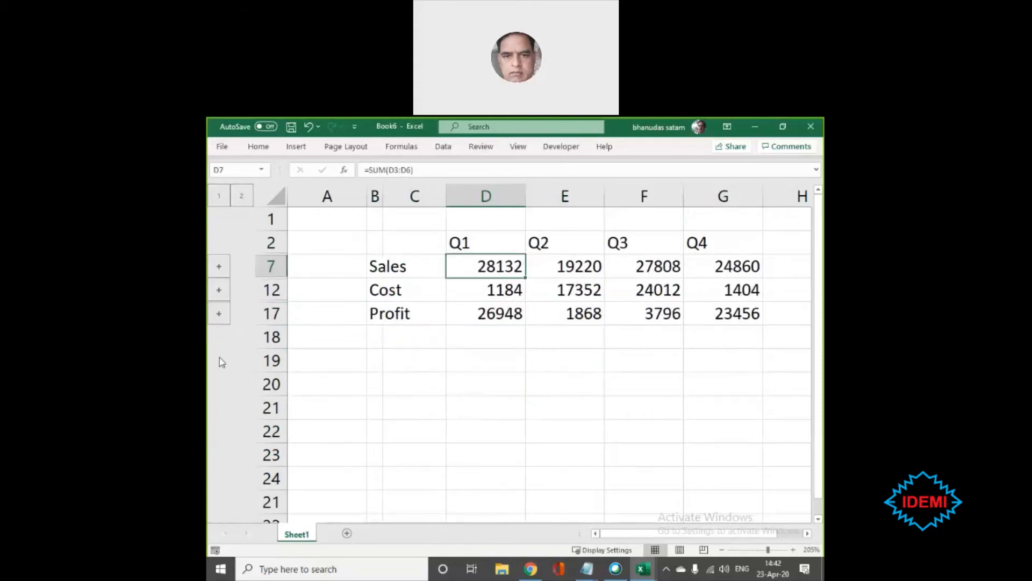
# - Expand the Cost group, examine its regional Q1 values, and collapse the group again
pyautogui.click(219, 291)
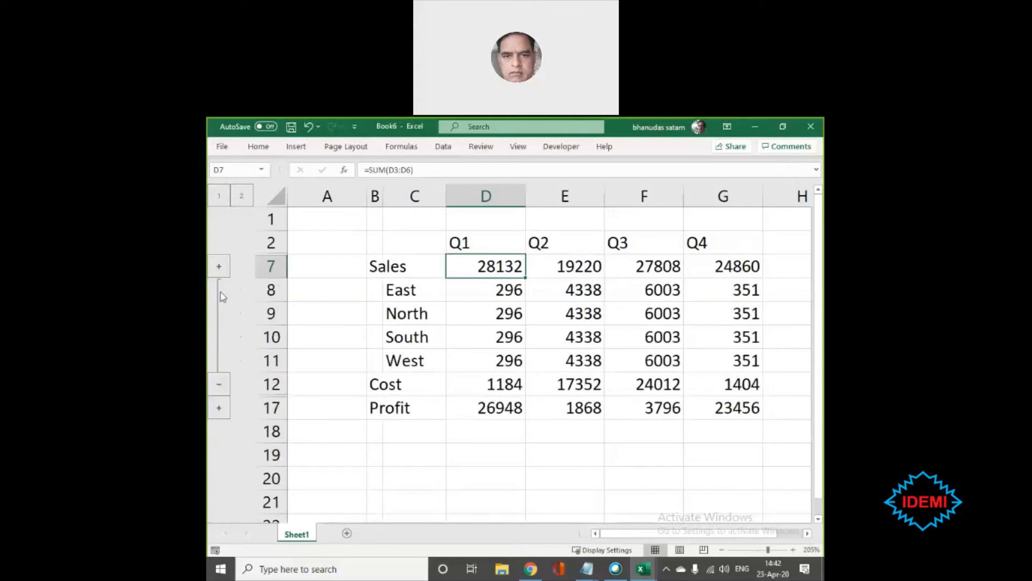
pyautogui.moveTo(499, 288); pyautogui.dragTo(496, 359)
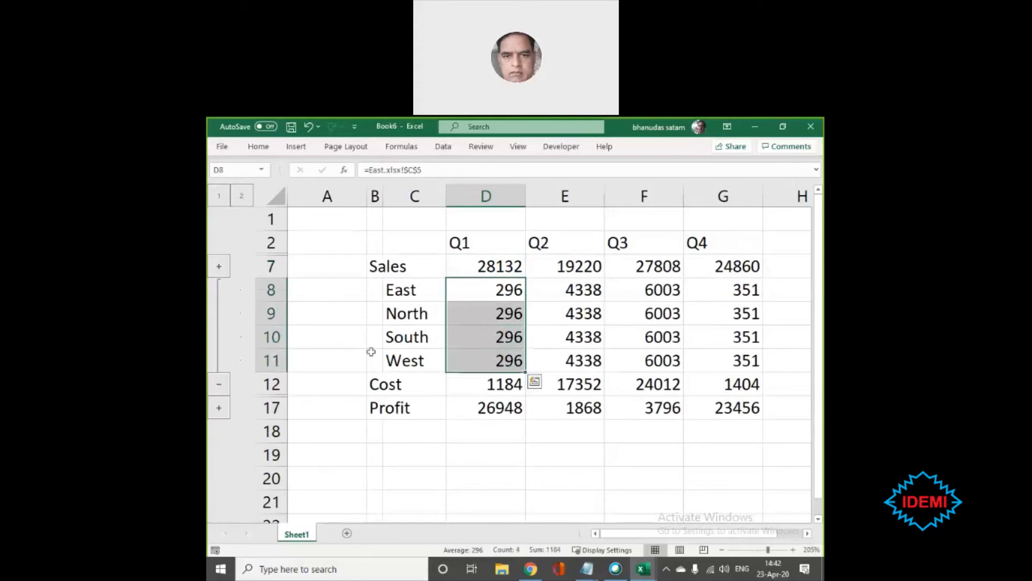
pyautogui.click(219, 388)
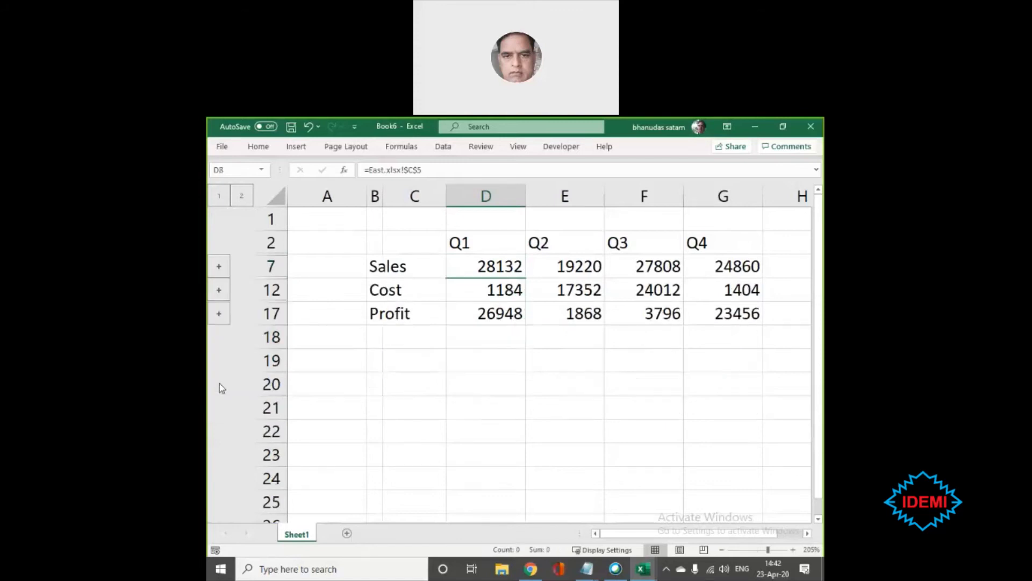
# - Expand the Profit group to examine its regional rows
pyautogui.click(219, 315)
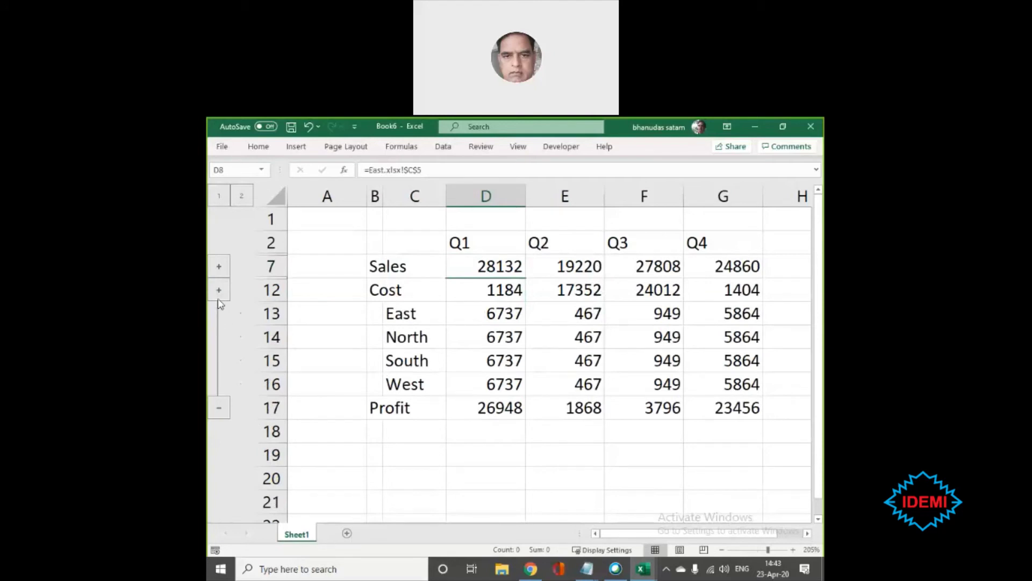
# - Expand the Cost and Sales groups to view the East, North, South and West rows beneath them
pyautogui.click(219, 290)
pyautogui.click(218, 269)
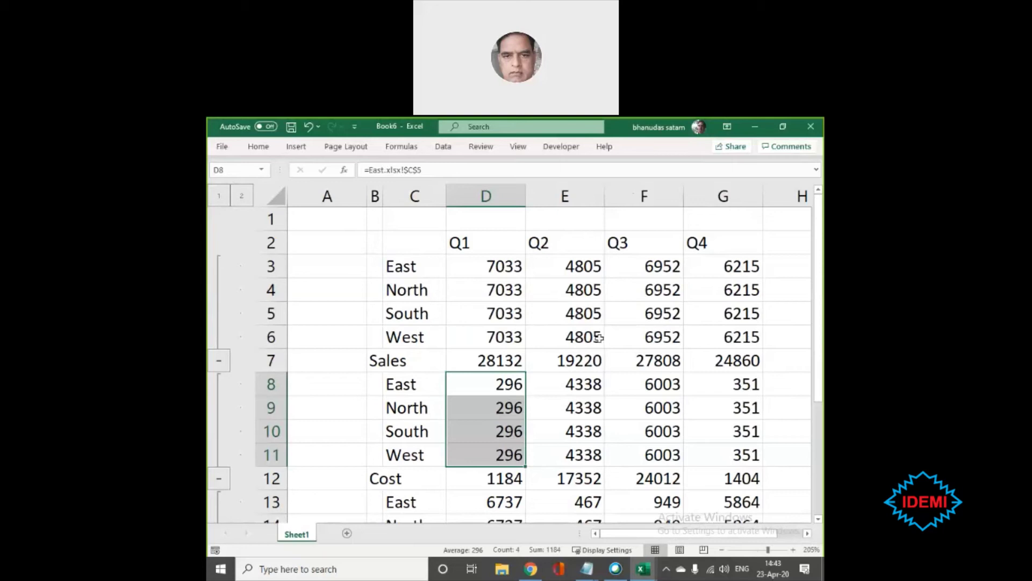
pyautogui.keyDown('ctrl'); pyautogui.scroll(-4, 599, 337); pyautogui.keyUp('ctrl')
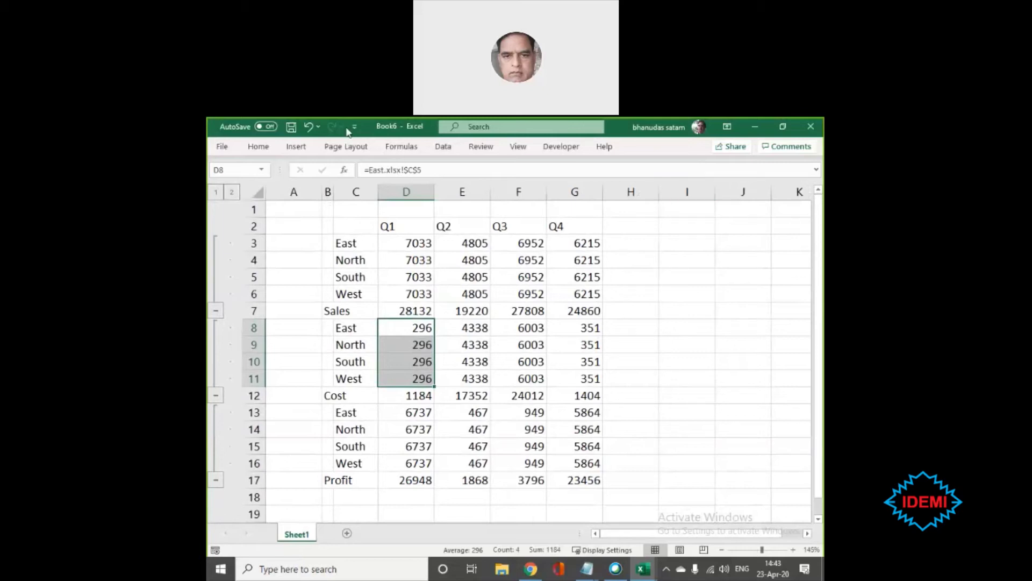
# - Save the workbook as "Consolidated Report" in Excel Workbook format in the Adv Exl folder
pyautogui.click(225, 146)
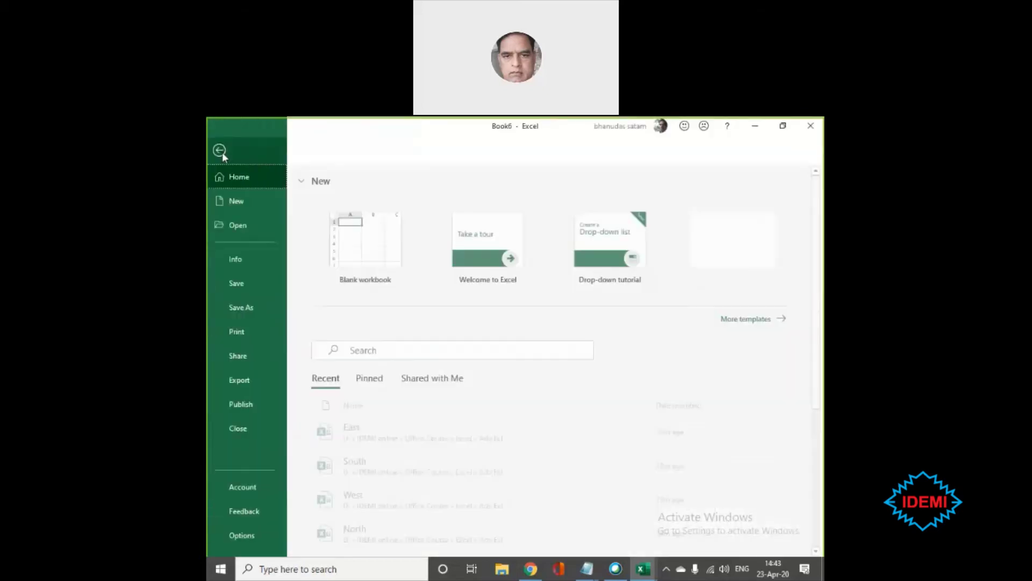
pyautogui.click(238, 283)
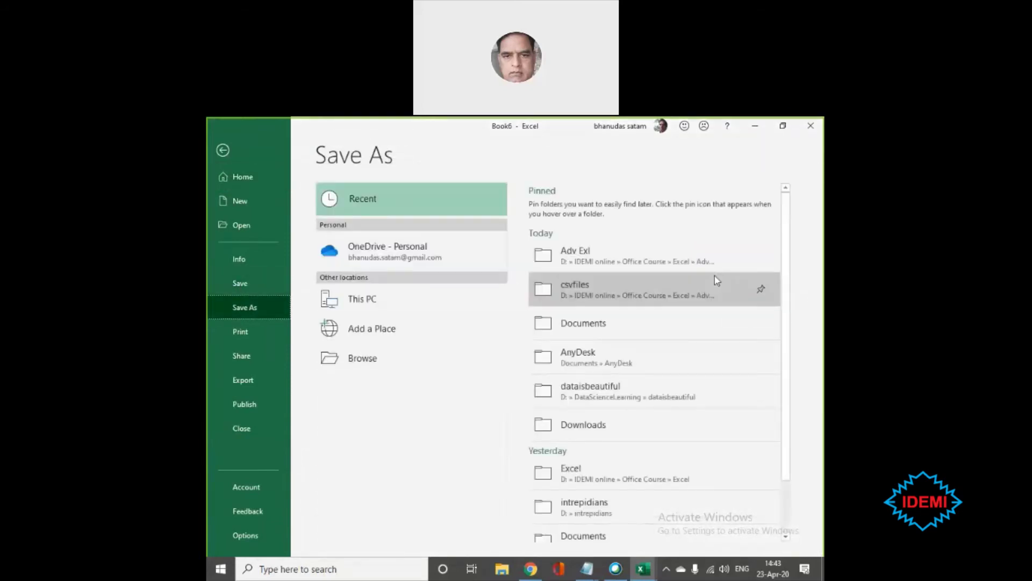
pyautogui.click(602, 258)
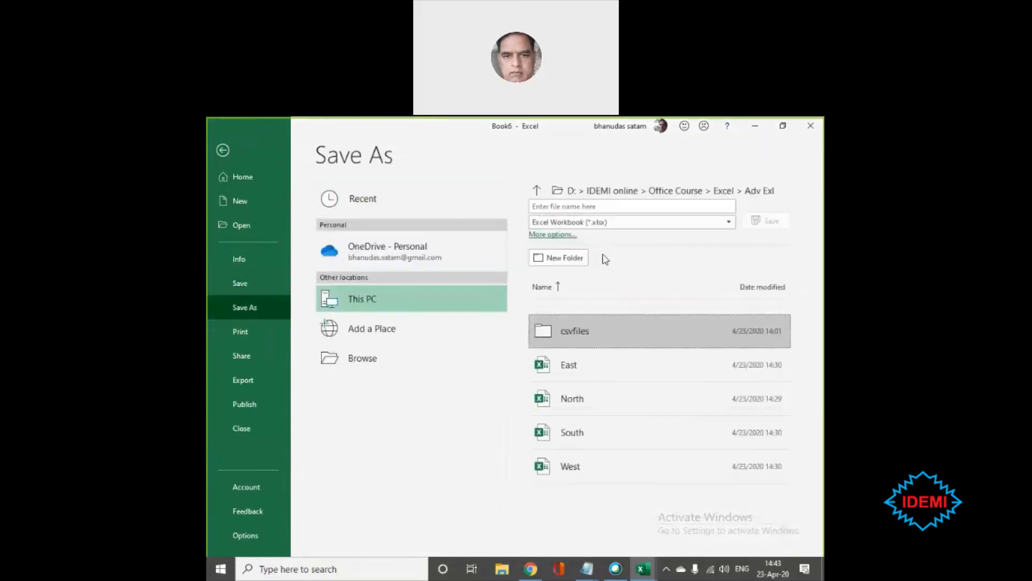
pyautogui.click(613, 205)
pyautogui.write('consolidated Report')
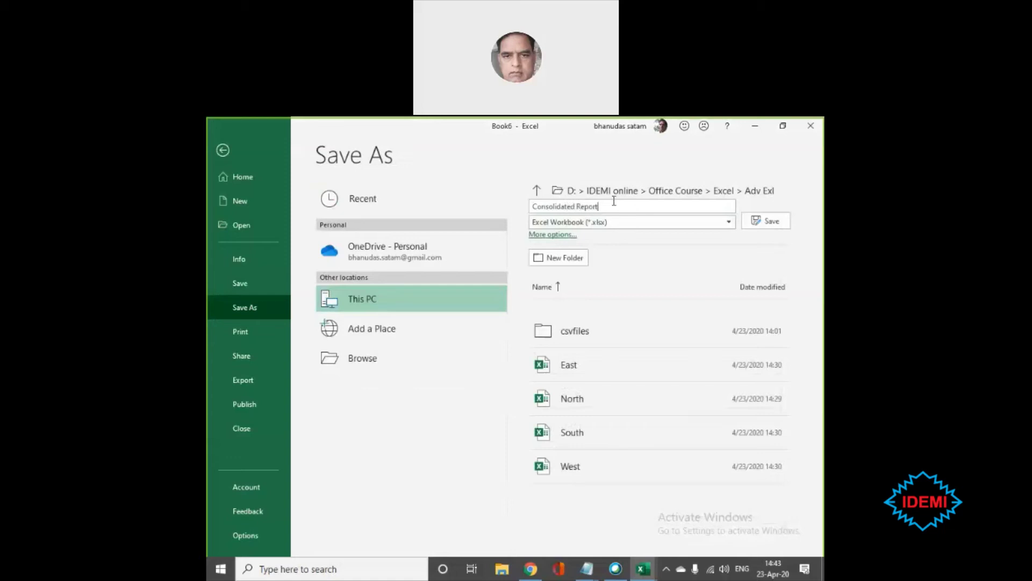
pyautogui.click(774, 224)
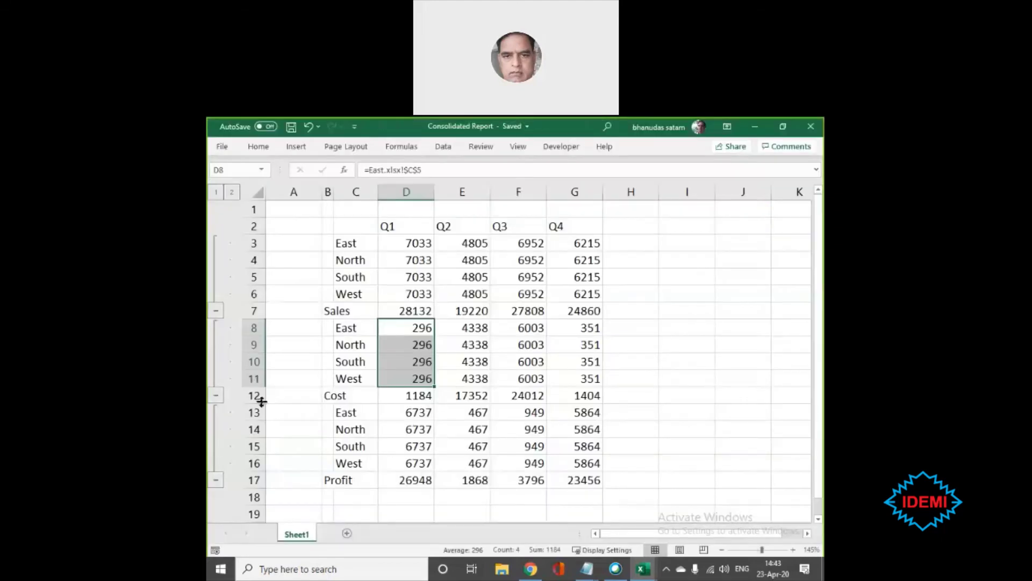
# - Collapse the Sales, Cost and Profit groups, leaving only the summary rows on display
pyautogui.click(215, 311)
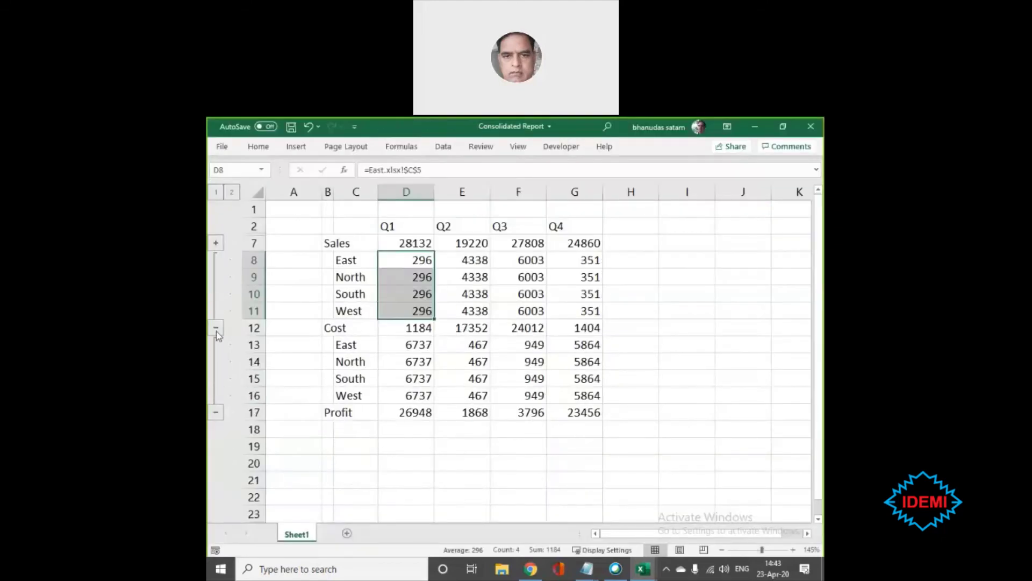
pyautogui.click(216, 328)
pyautogui.click(216, 345)
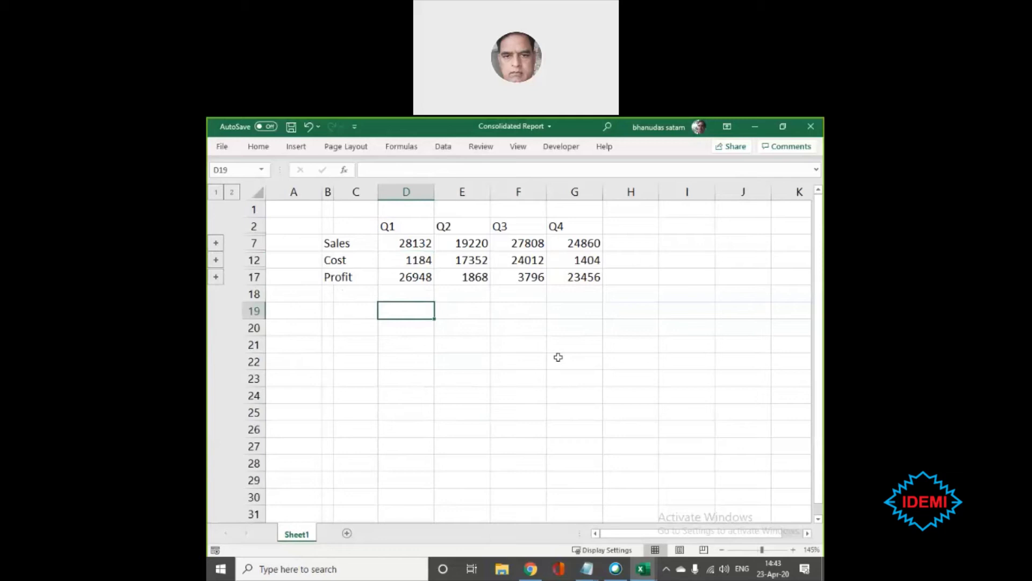
# - Plot the visible summary range C2:G17 as a column chart on its own sheet and compare it with Sheet1
pyautogui.moveTo(345, 224); pyautogui.dragTo(563, 279)
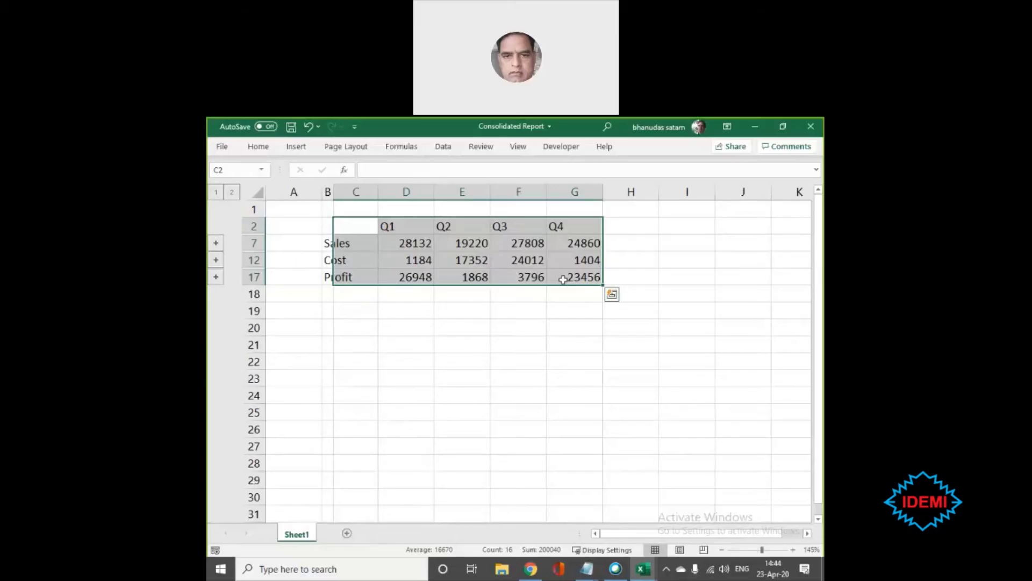
pyautogui.press('F11')
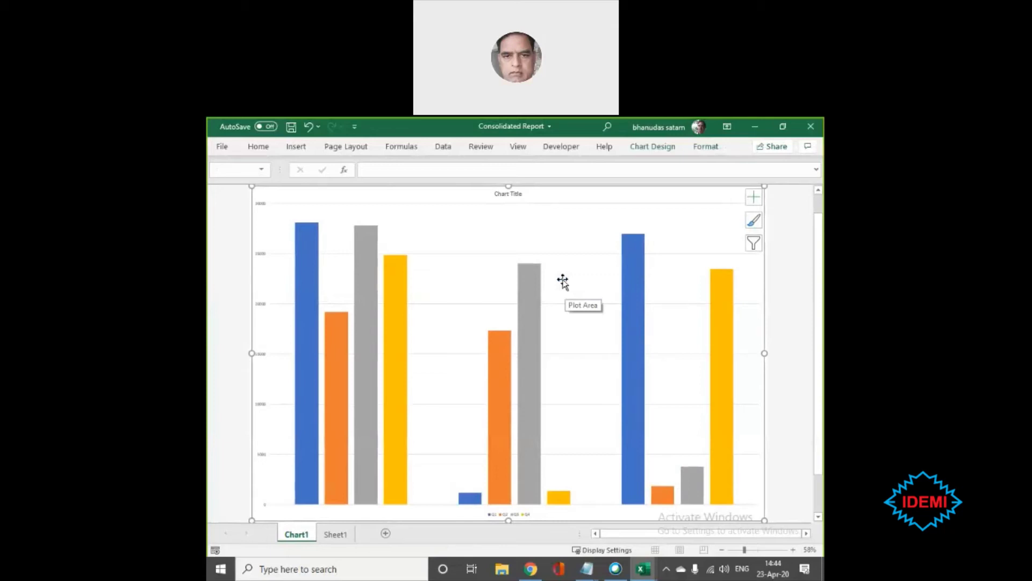
pyautogui.hotkey('alt', 'Tab')
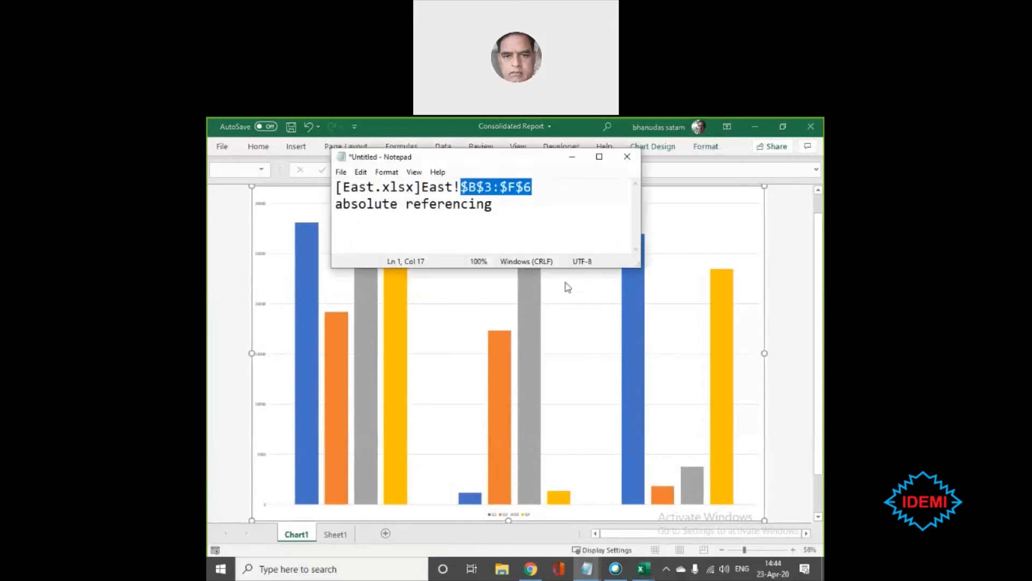
pyautogui.hotkey('alt', 'Tab')
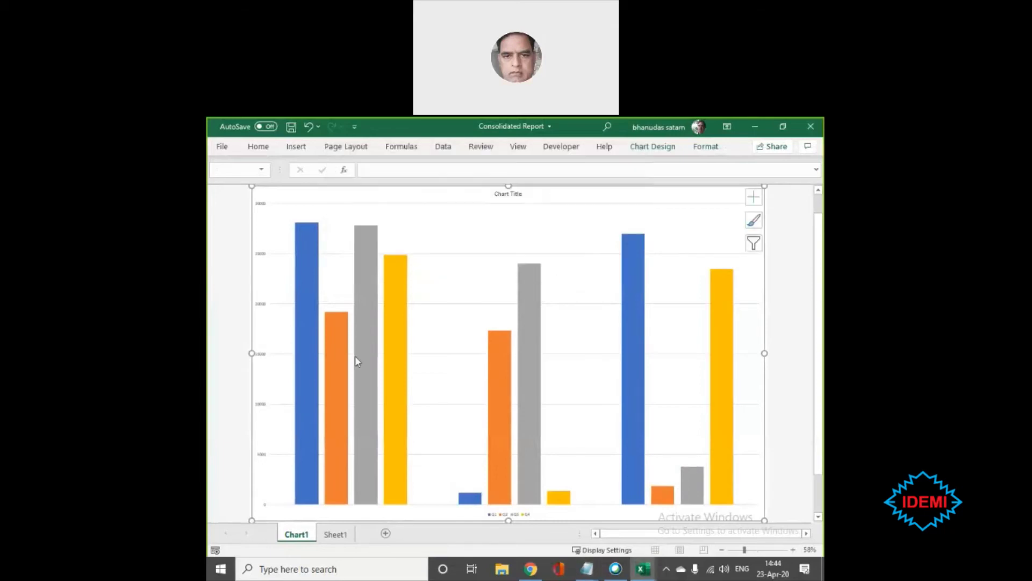
pyautogui.click(335, 535)
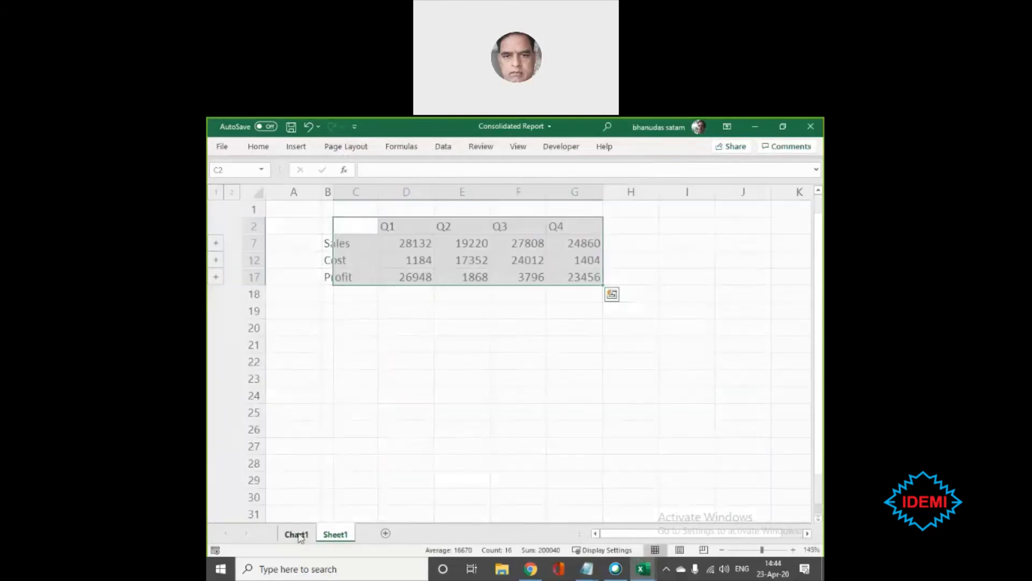
pyautogui.click(297, 535)
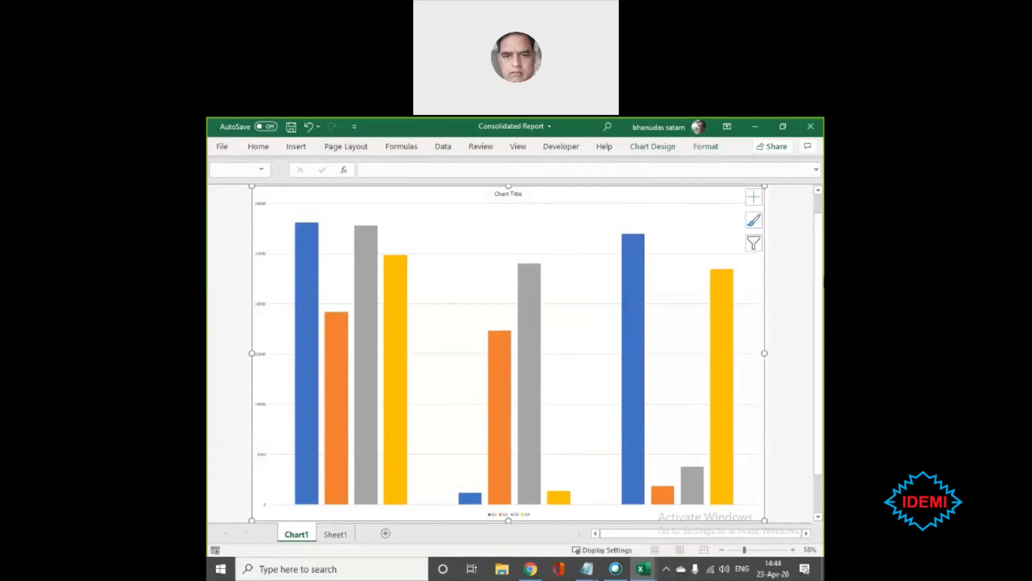
pyautogui.click(790, 333)
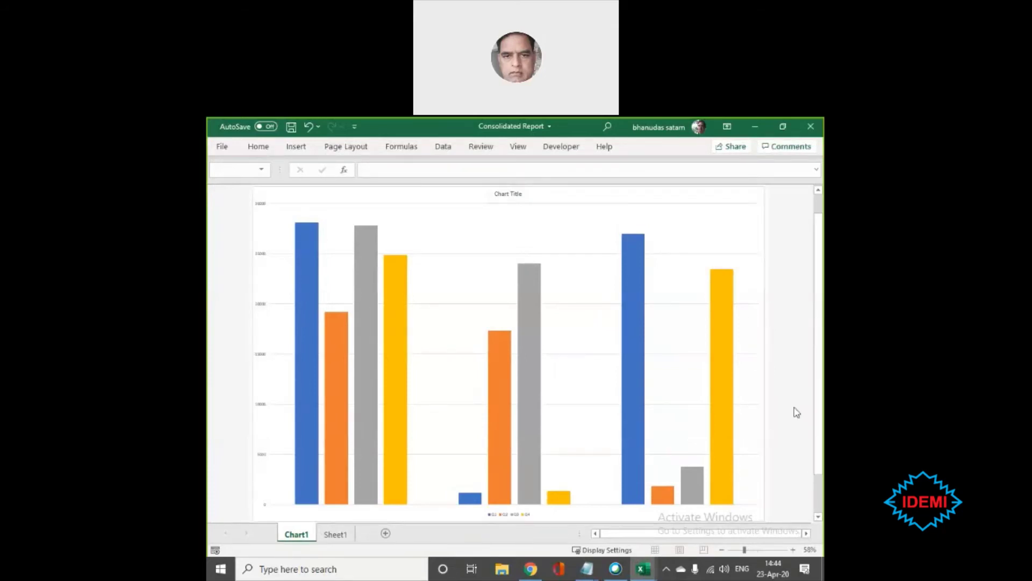
# - Enlarge the font of the chart's Q1 to Q4 legend in several increments
pyautogui.click(509, 514)
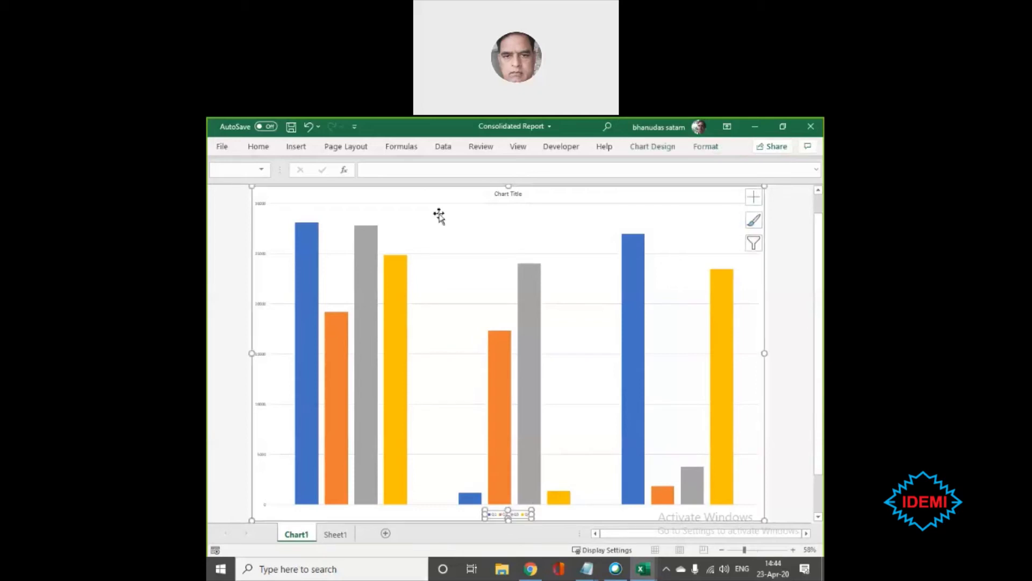
pyautogui.click(258, 146)
pyautogui.click(374, 171)
pyautogui.click(375, 171)
pyautogui.click(374, 171)
pyautogui.click(374, 171)
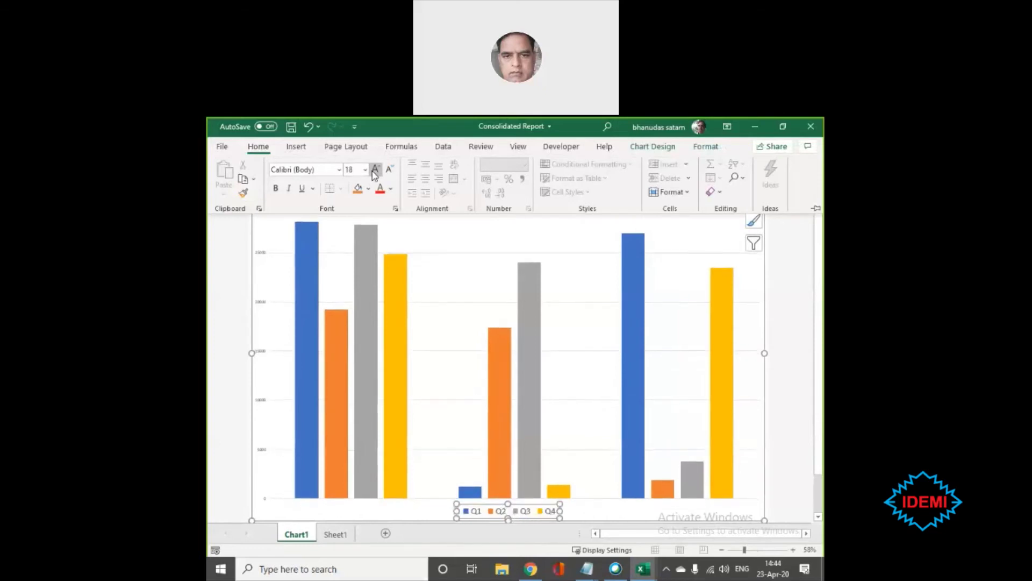
pyautogui.click(375, 171)
pyautogui.click(287, 270)
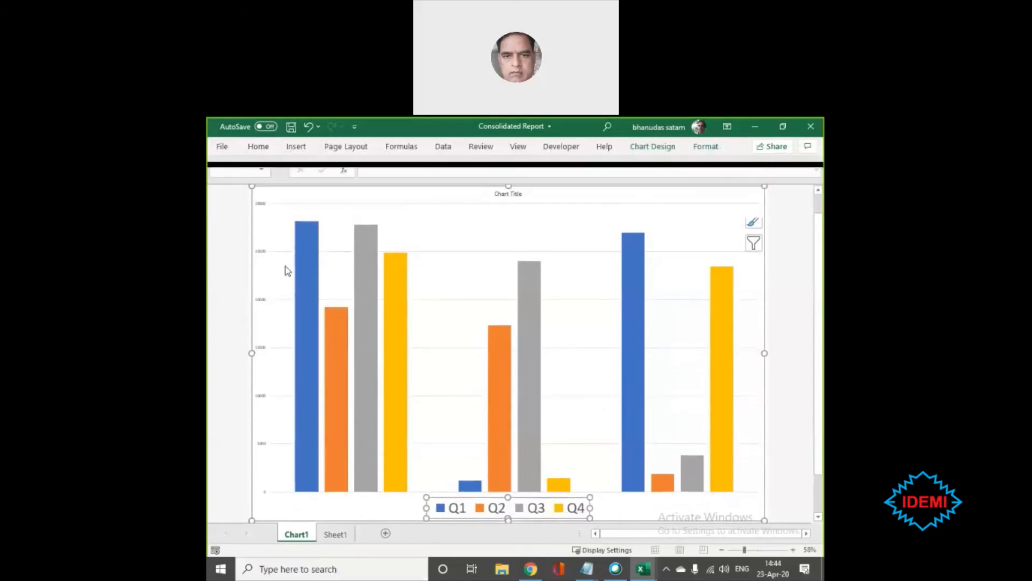
# - Enlarge the vertical axis labels of the chart to font size 36
pyautogui.click(261, 208)
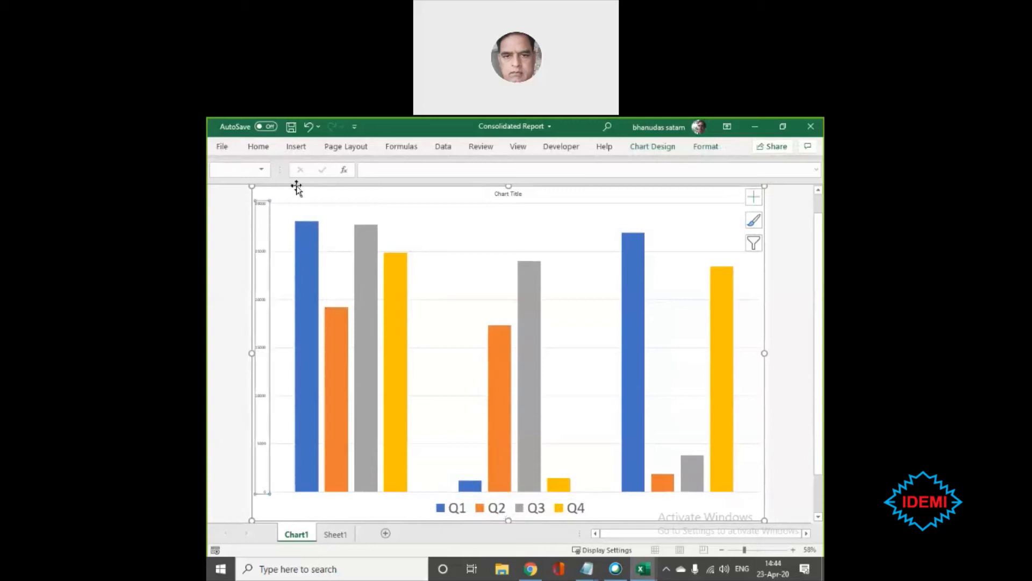
pyautogui.click(259, 147)
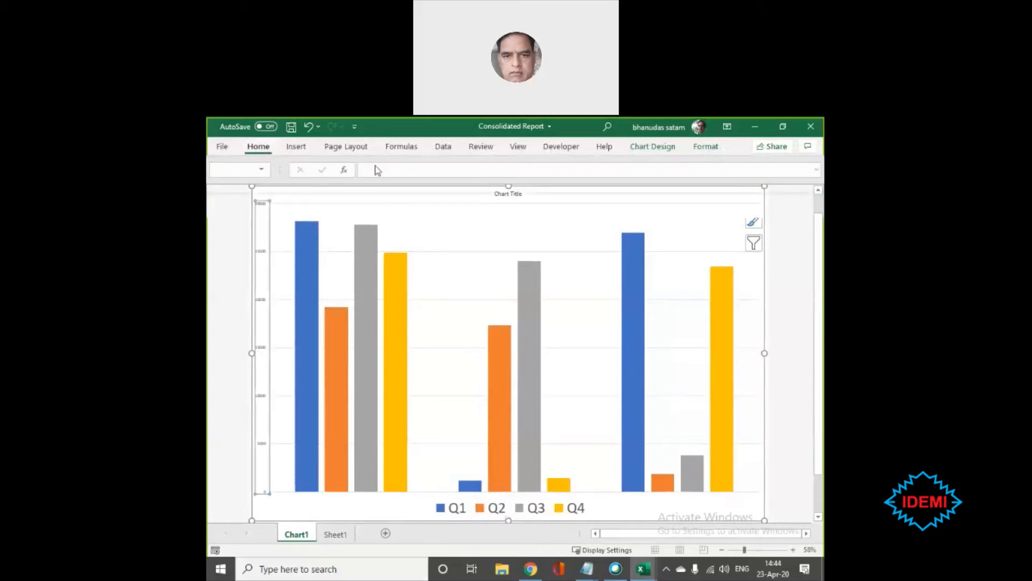
pyautogui.click(376, 169)
pyautogui.click(376, 170)
pyautogui.click(376, 170)
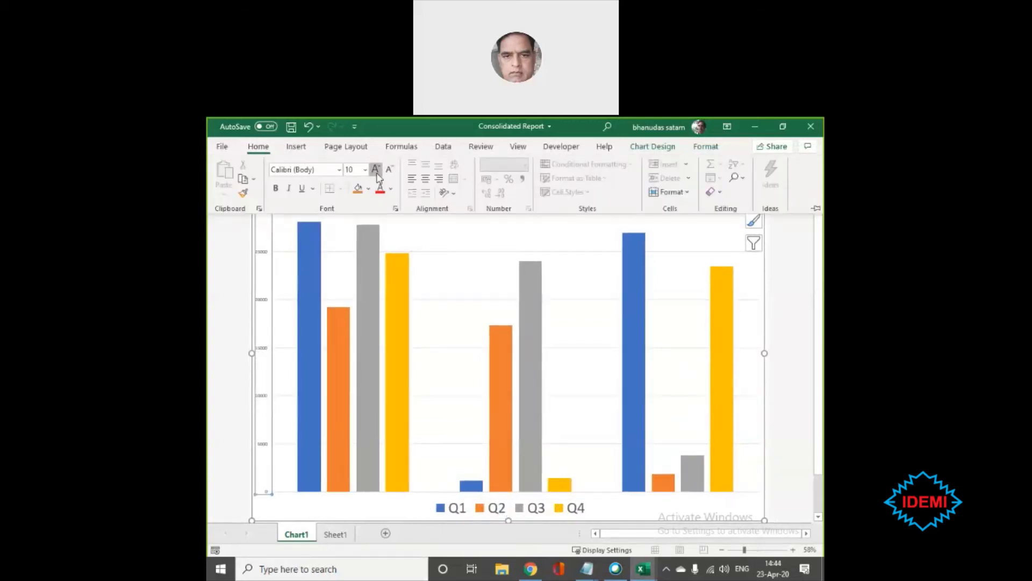
pyautogui.click(375, 169)
pyautogui.click(375, 169)
pyautogui.click(376, 170)
pyautogui.click(376, 169)
pyautogui.click(376, 169)
pyautogui.click(376, 169)
pyautogui.click(375, 170)
pyautogui.click(375, 169)
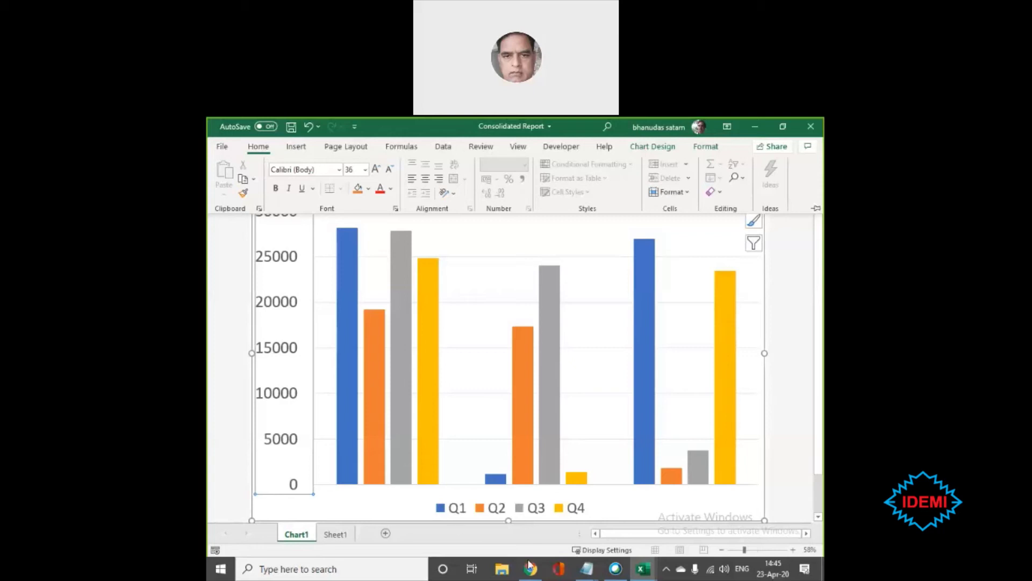
# - Delete the Chart1 sheet from the workbook
pyautogui.rightClick(299, 534)
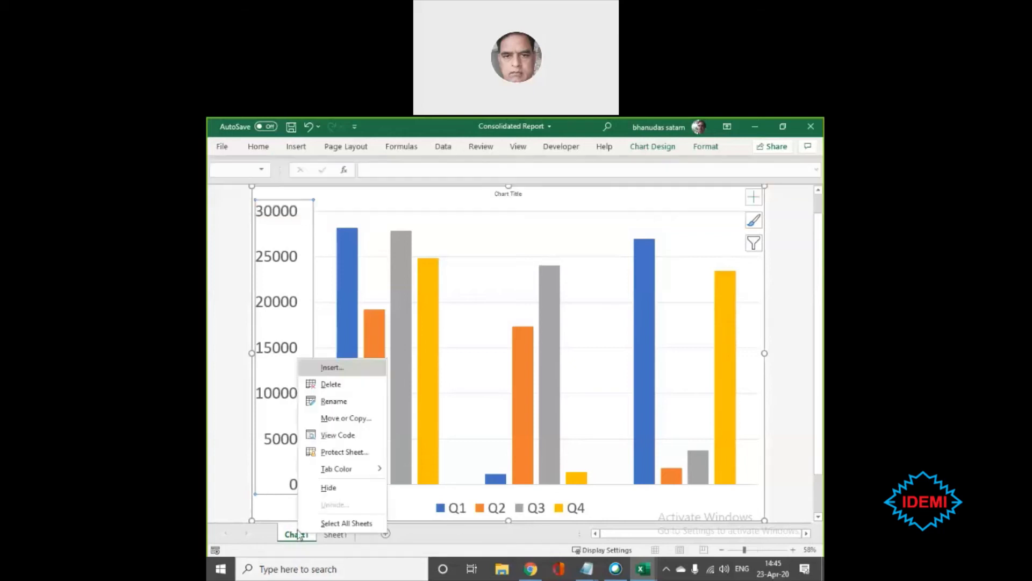
pyautogui.click(317, 383)
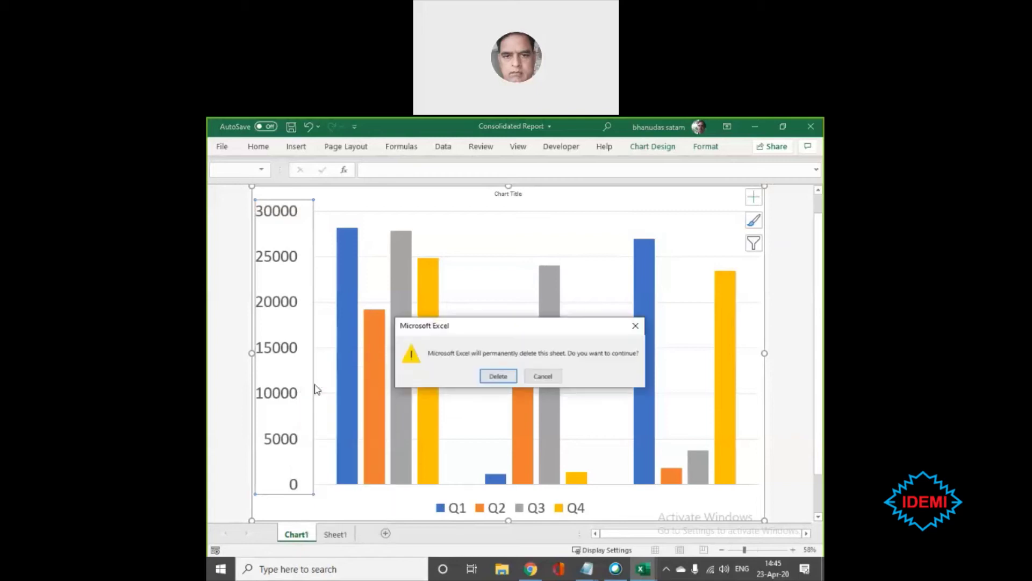
pyautogui.click(492, 375)
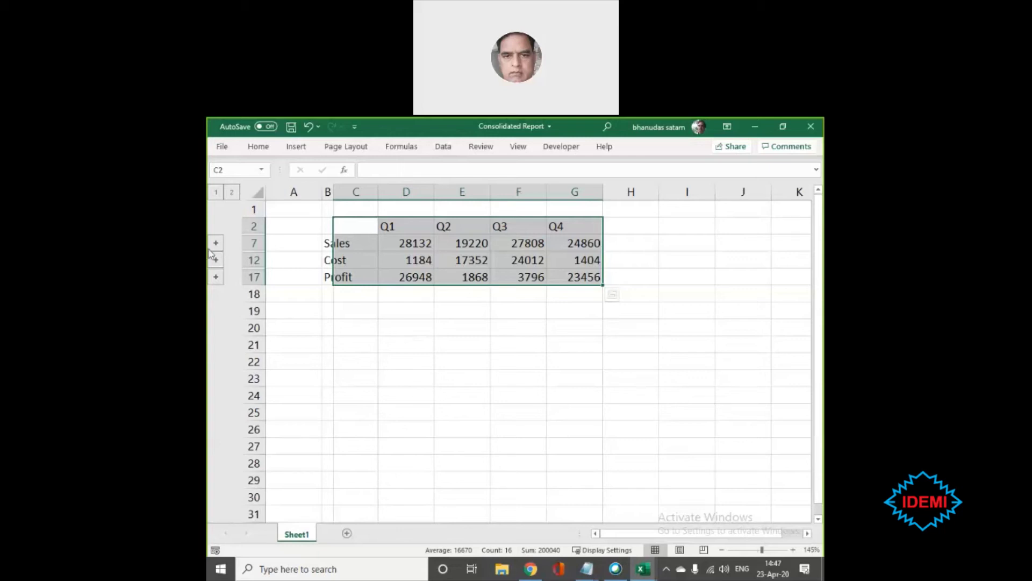
# - Expand the Sales group in the report and clear the view to the tiled regional workbooks behind it, minimizing Notepad
pyautogui.click(359, 291)
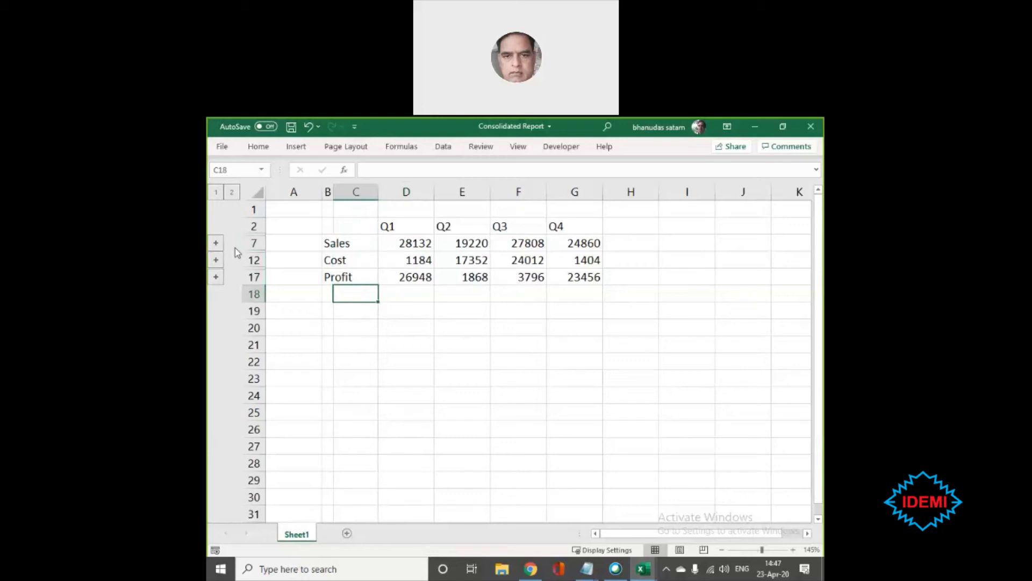
pyautogui.click(215, 243)
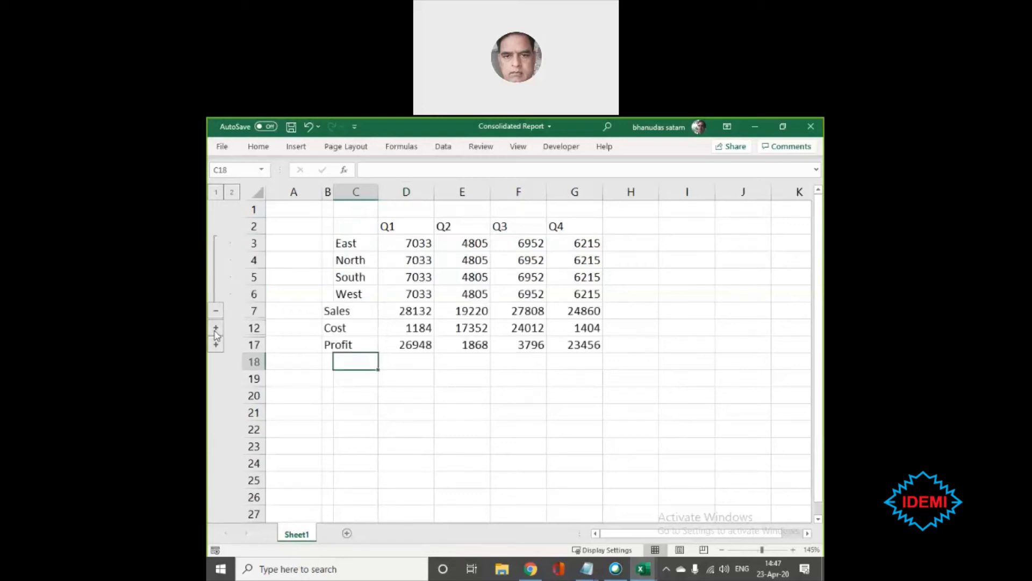
pyautogui.click(783, 127)
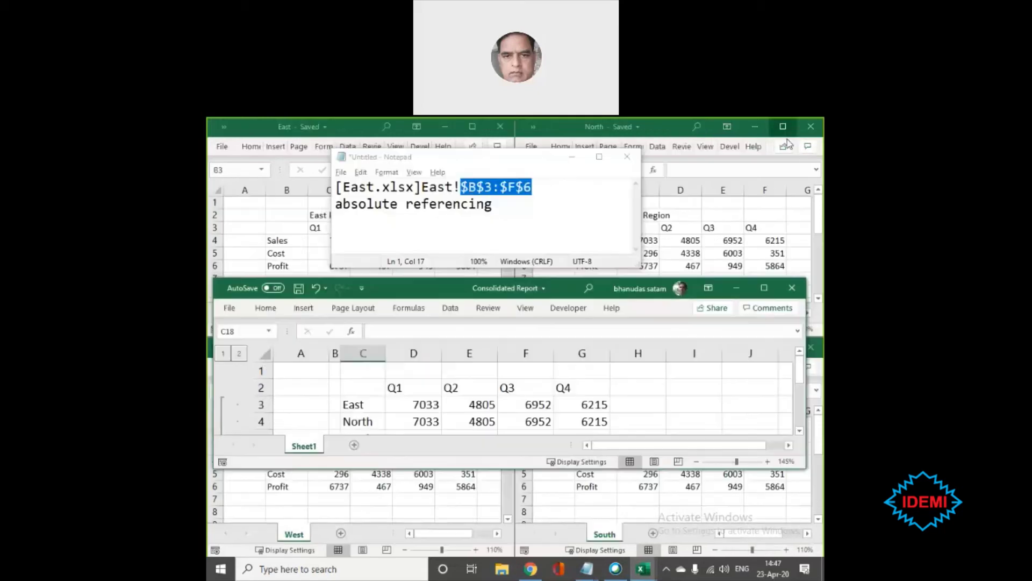
pyautogui.click(571, 156)
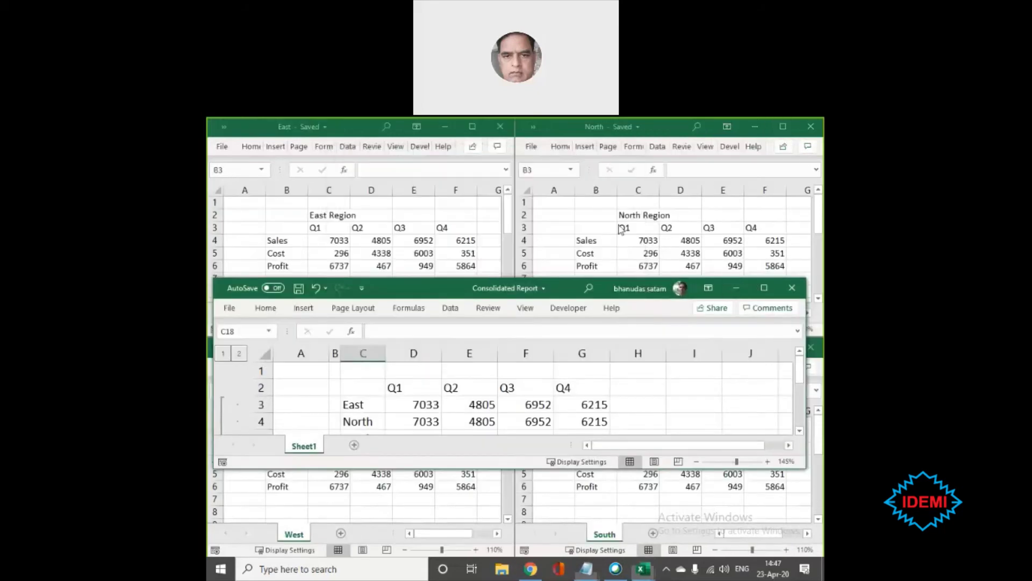
# - Set the Q1 Sales value in cell C4 of the East workbook to 7000
pyautogui.click(335, 239)
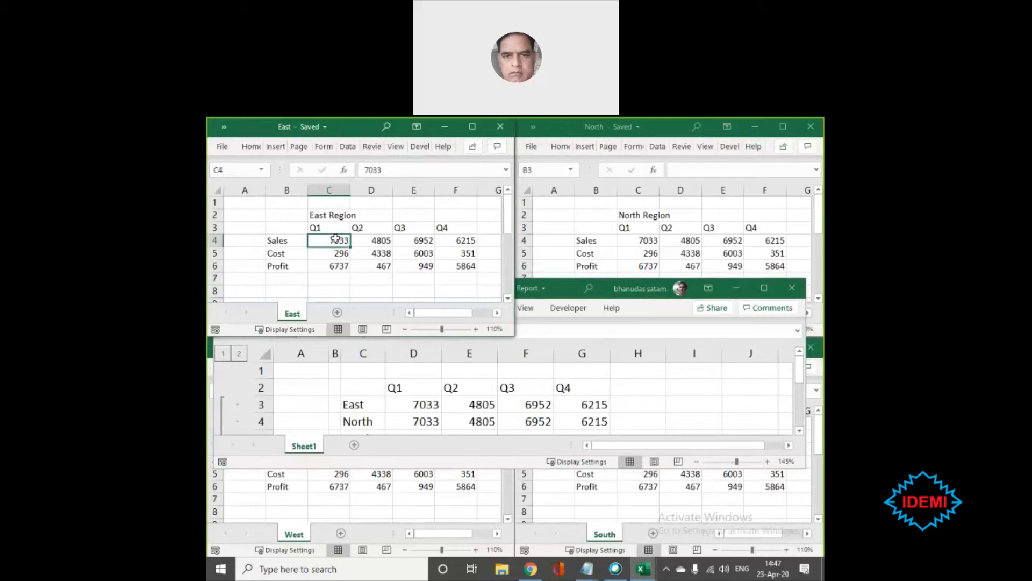
pyautogui.write('7000')
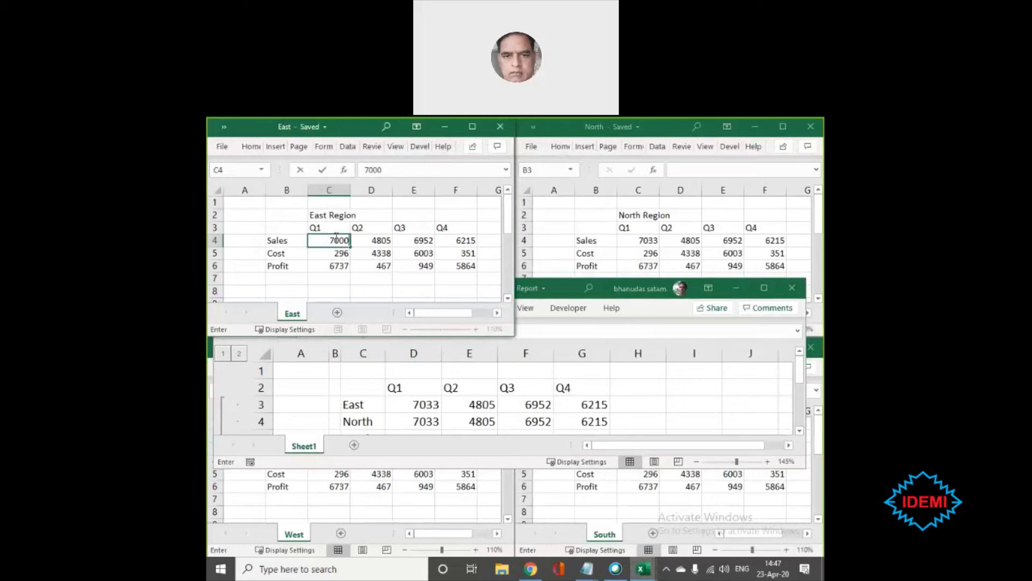
pyautogui.press('Return')
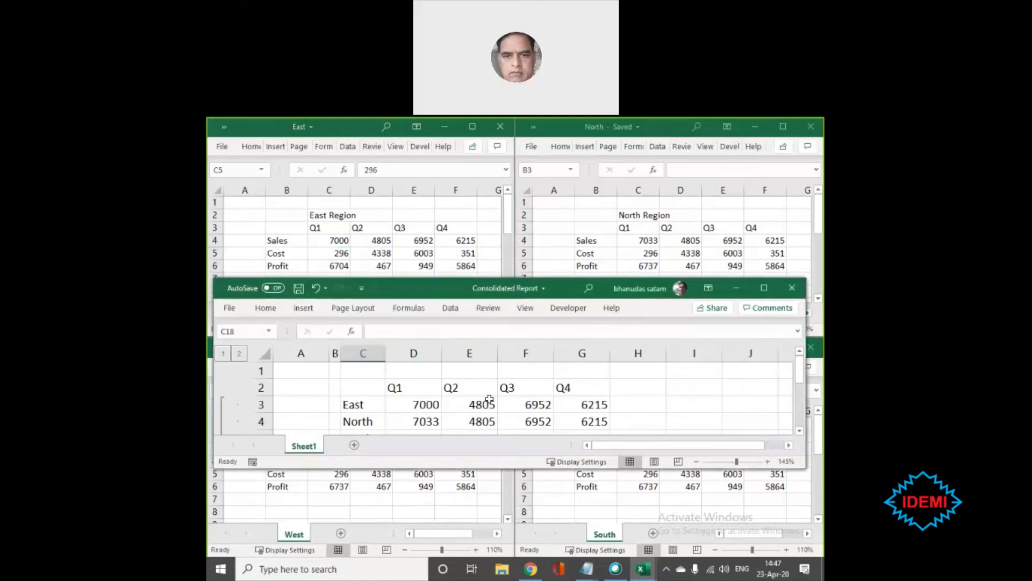
# - Maximize the Consolidated Report workbook and check the linked East Q1 Sales figure in cell D3
pyautogui.click(764, 287)
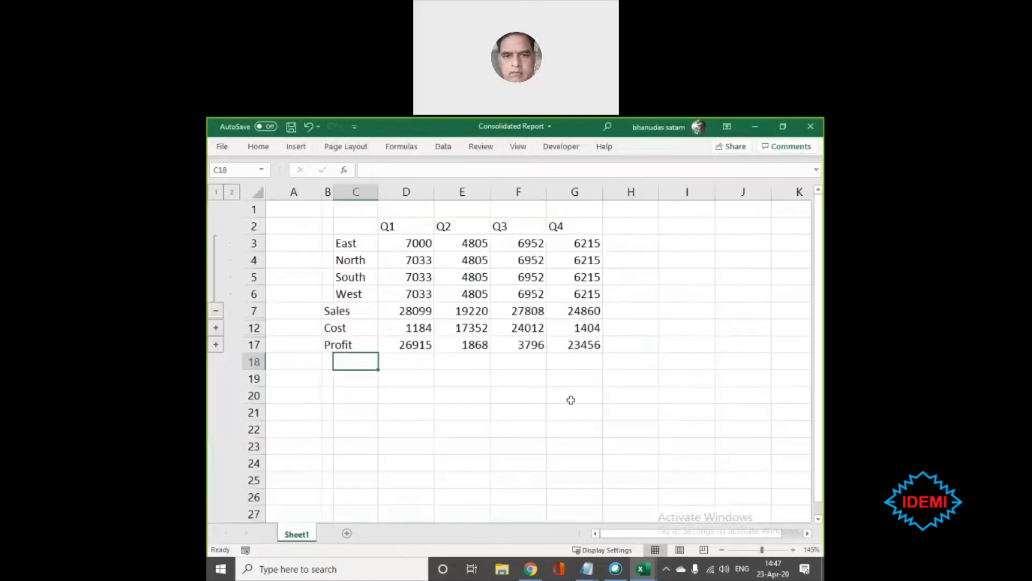
pyautogui.click(416, 243)
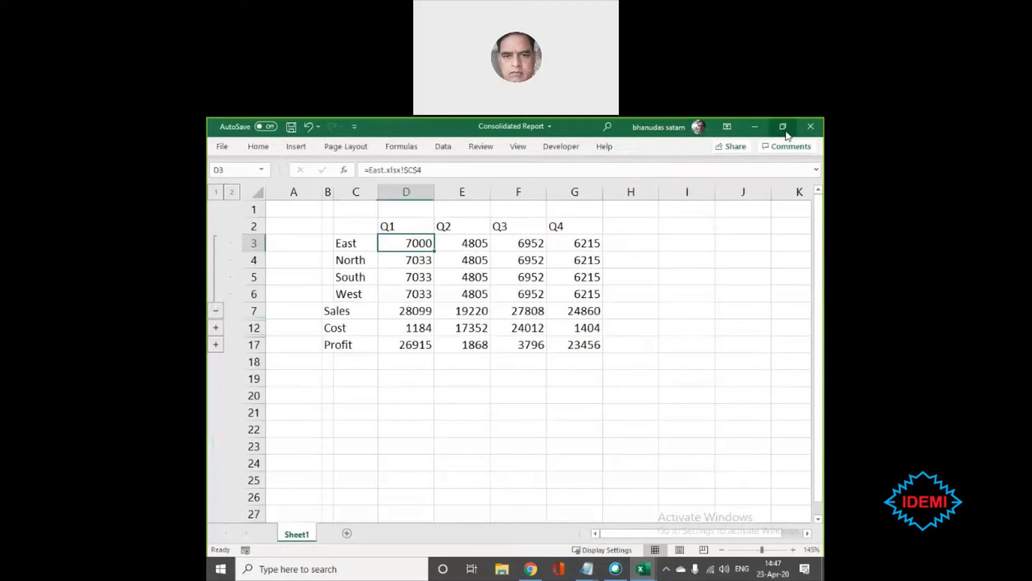
# - Collapse the Sales group, expand the Cost group, and check the link formula behind South's Q1 Cost in cell D10
pyautogui.click(217, 311)
pyautogui.click(216, 260)
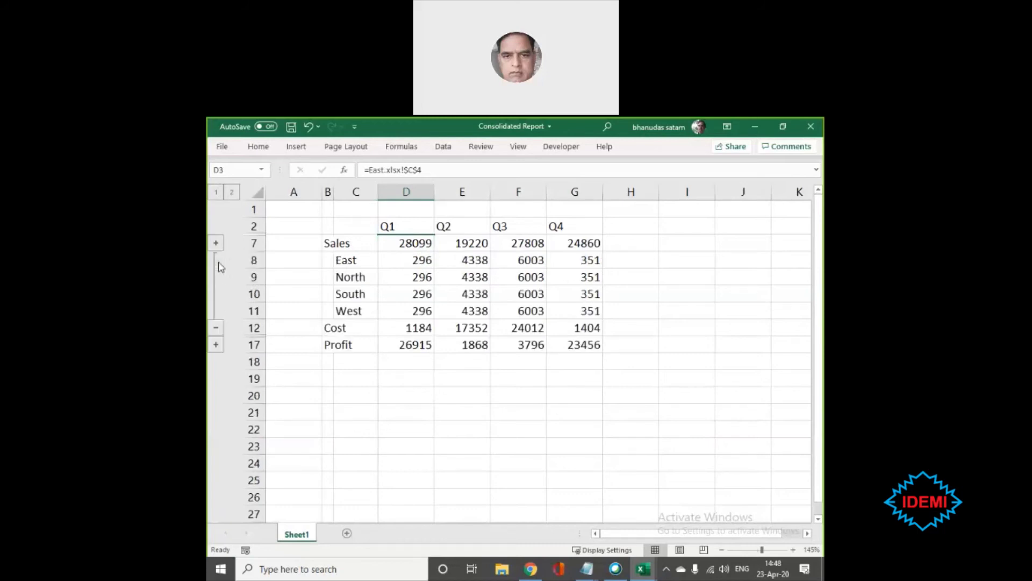
pyautogui.click(409, 295)
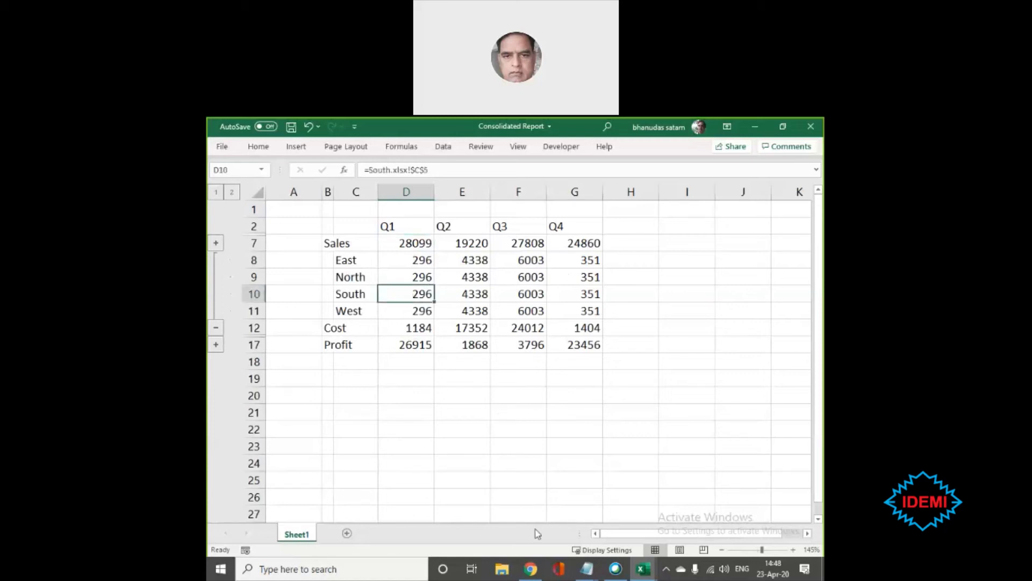
# - Restore the report window beside the regional workbooks and set Q1 Cost in cell C5 of the South workbook to 400
pyautogui.click(783, 127)
pyautogui.click(584, 489)
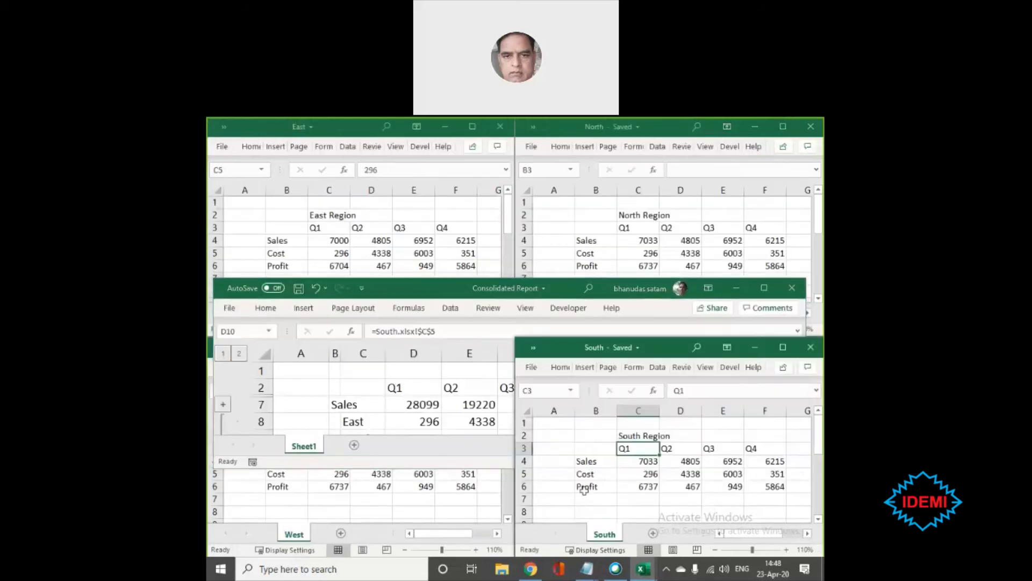
pyautogui.click(647, 471)
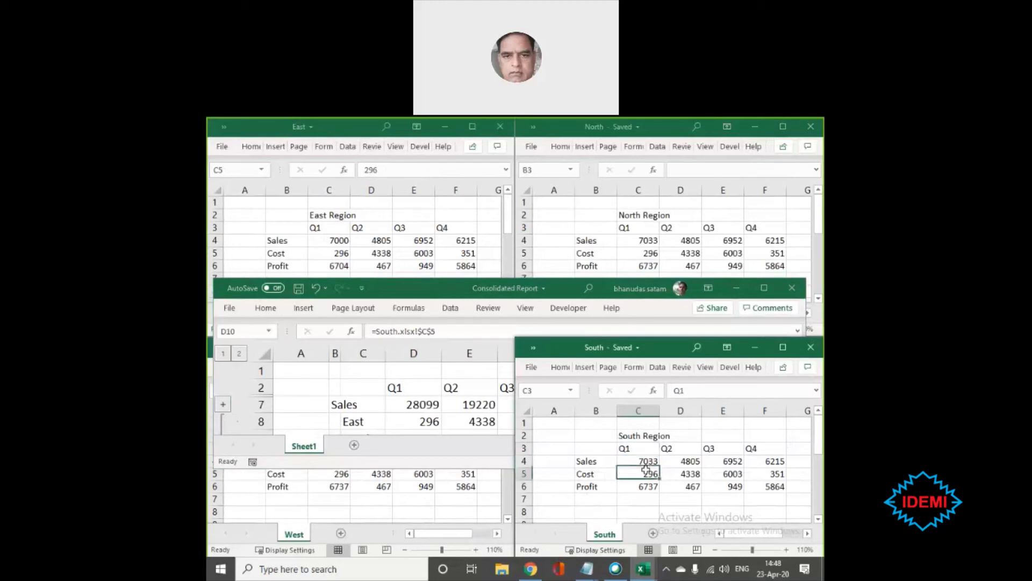
pyautogui.click(397, 421)
pyautogui.scroll(-1, 396, 419)
pyautogui.scroll(-1, 395, 417)
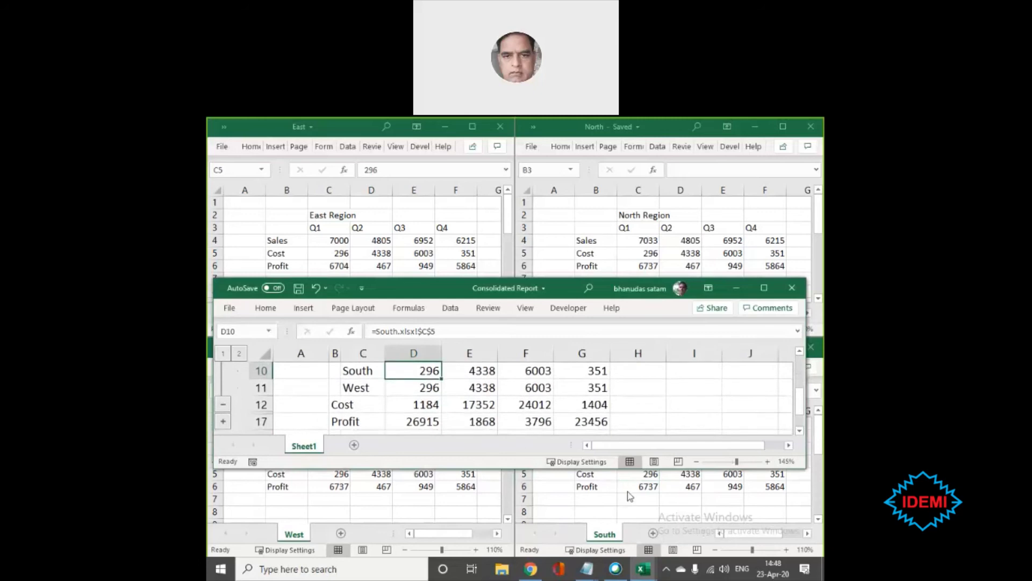
pyautogui.click(641, 477)
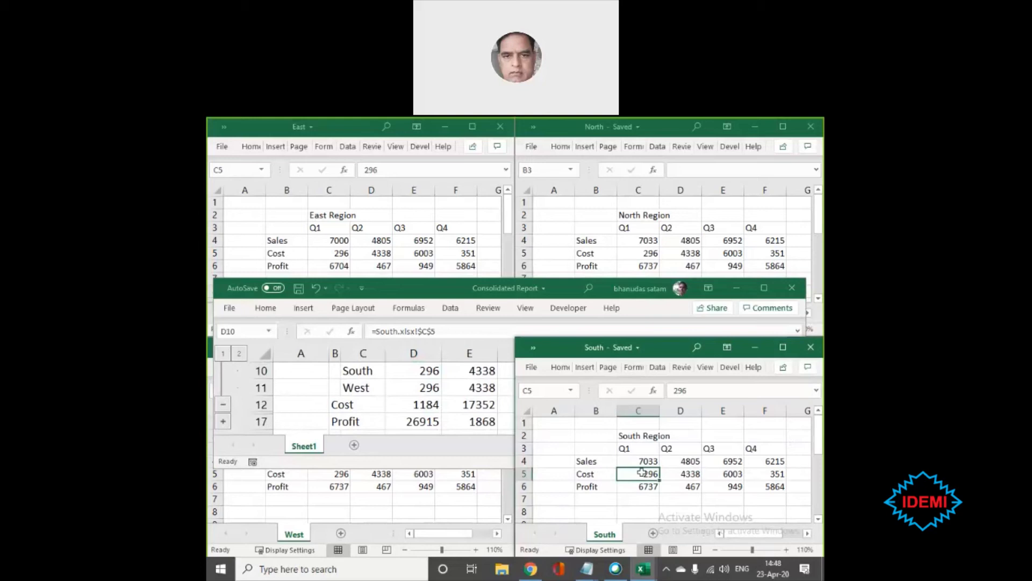
pyautogui.write('400')
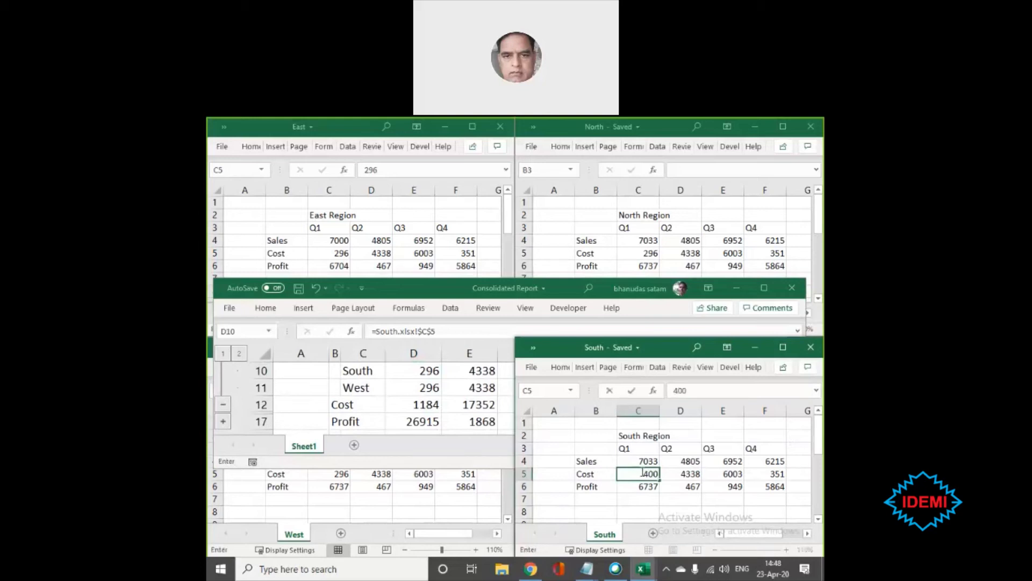
pyautogui.press('Return')
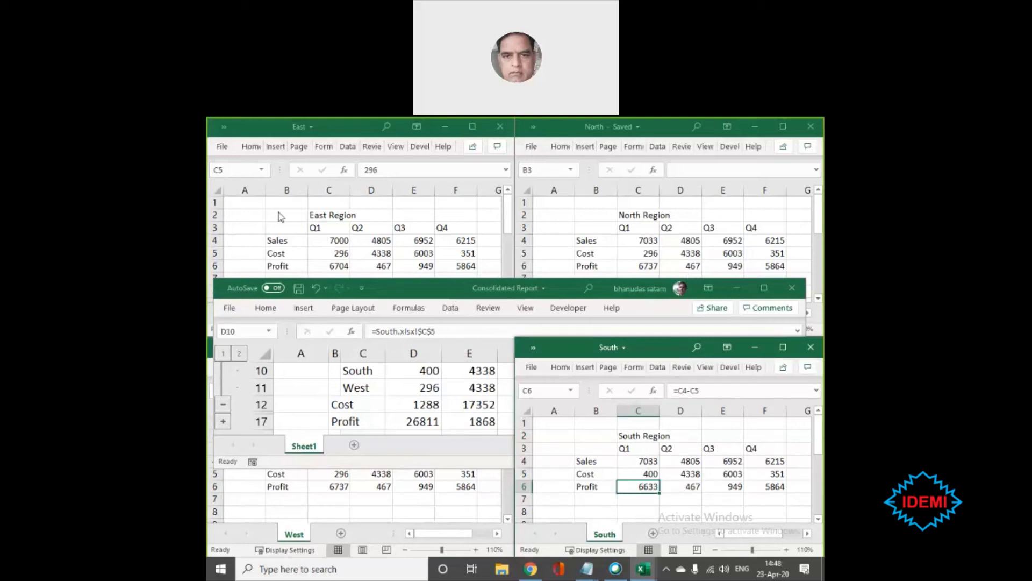
# - Examine the link formulas behind the South and West Q1 Cost figures in cells D10 and D11 of the report
pyautogui.rightClick(485, 295)
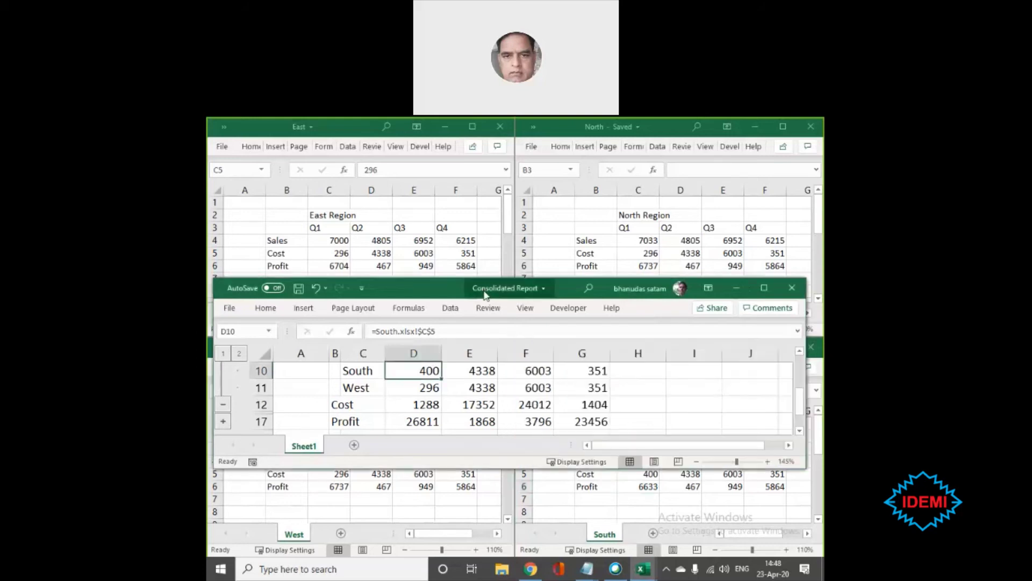
pyautogui.click(450, 286)
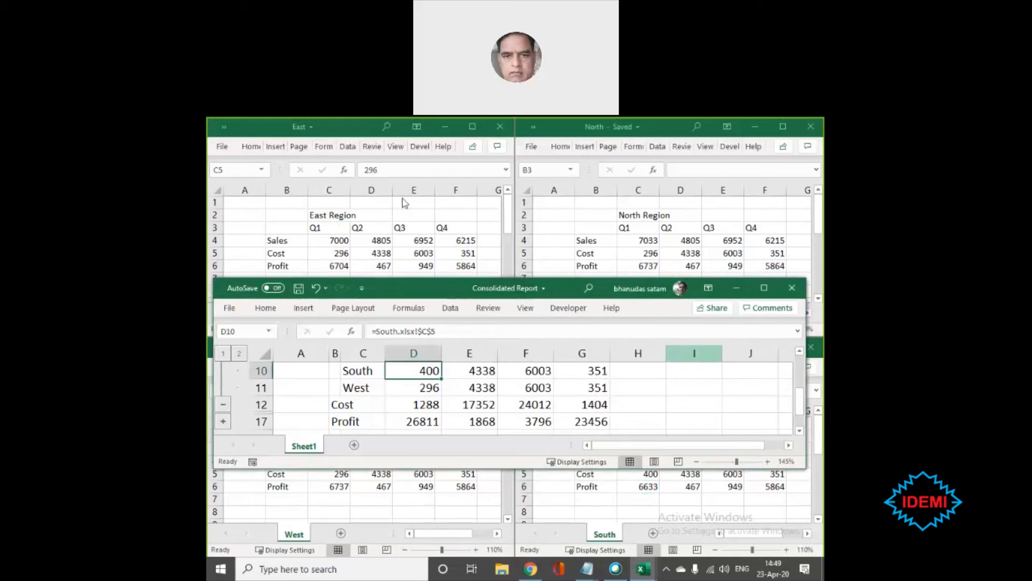
pyautogui.click(428, 385)
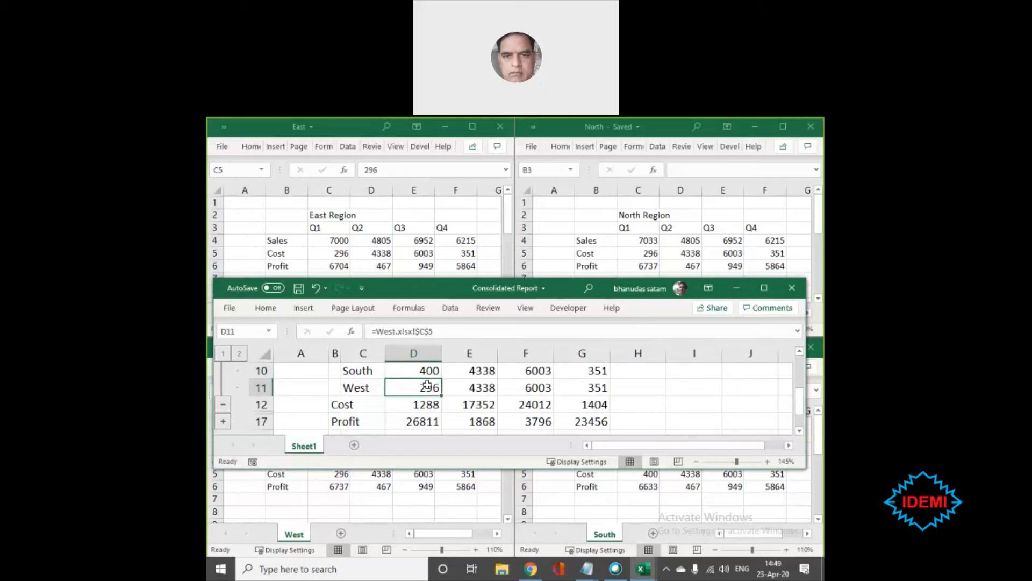
pyautogui.click(428, 370)
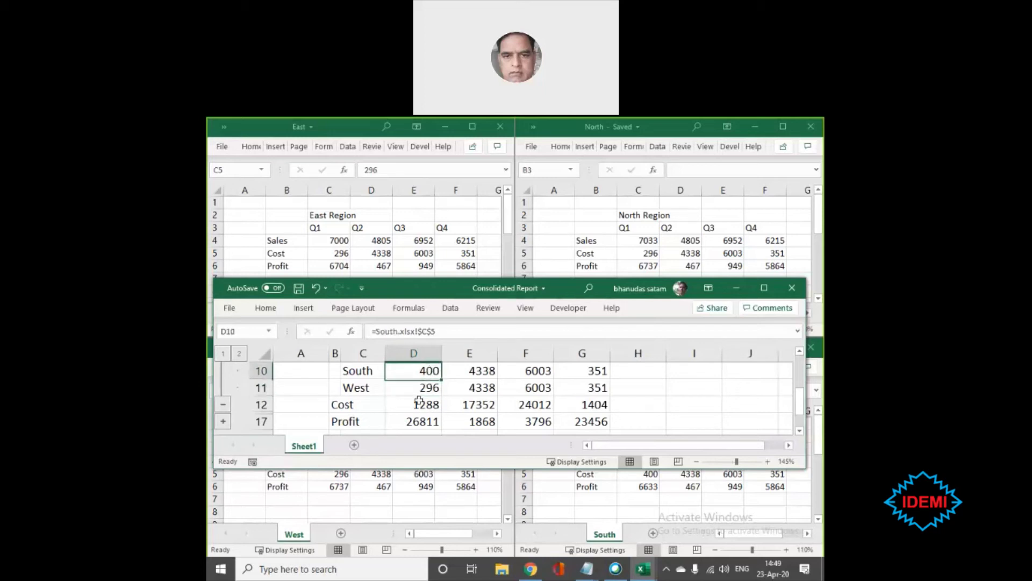
pyautogui.click(422, 385)
pyautogui.click(423, 385)
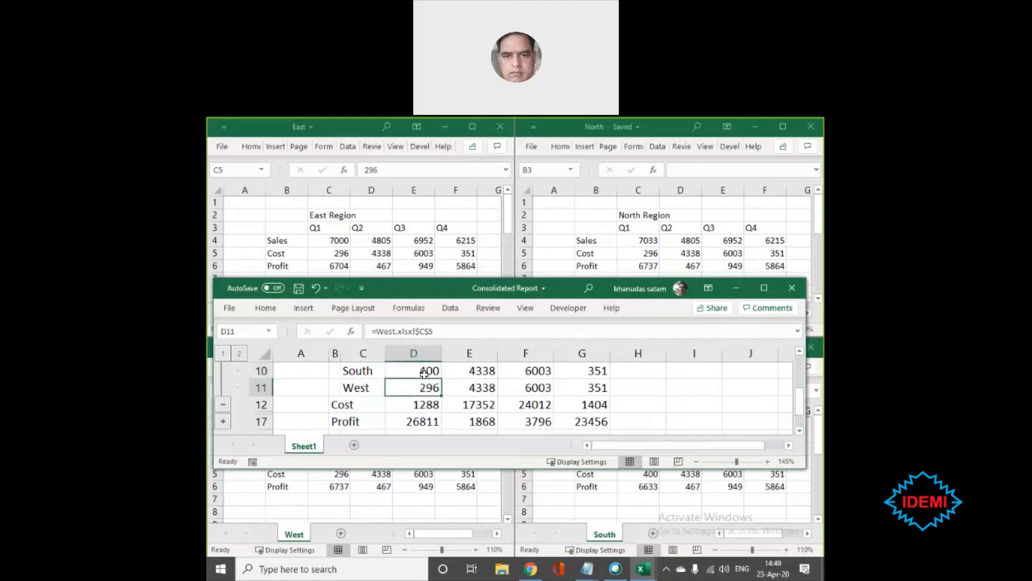
pyautogui.click(424, 371)
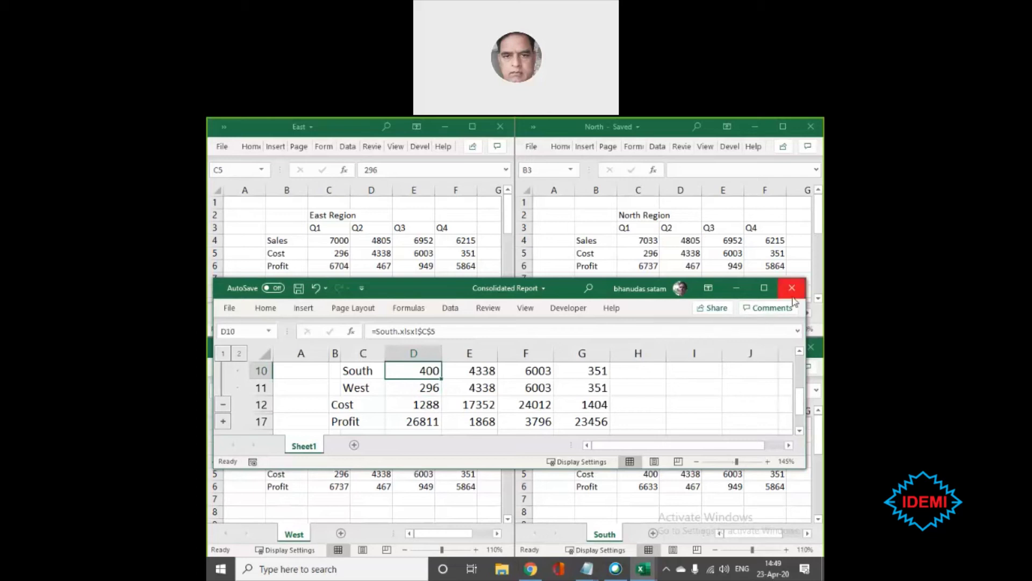
# - Save the Consolidated Report workbook
pyautogui.click(231, 309)
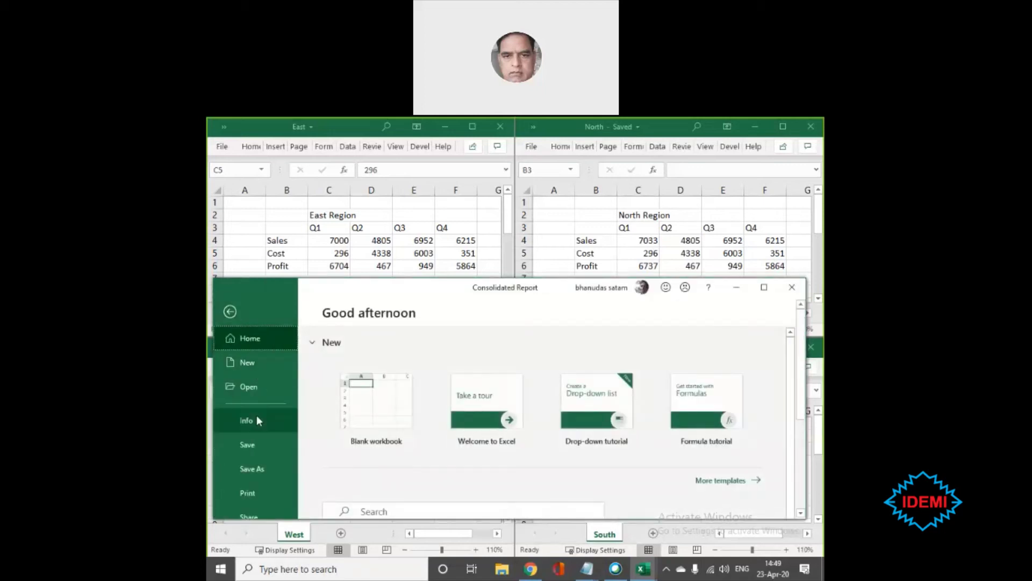
pyautogui.click(260, 444)
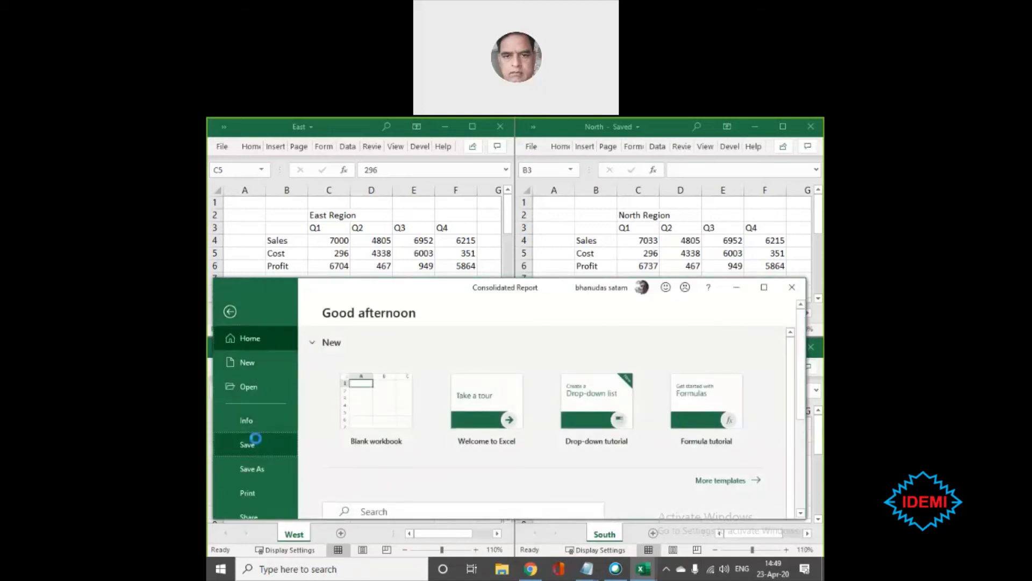
pyautogui.click(715, 132)
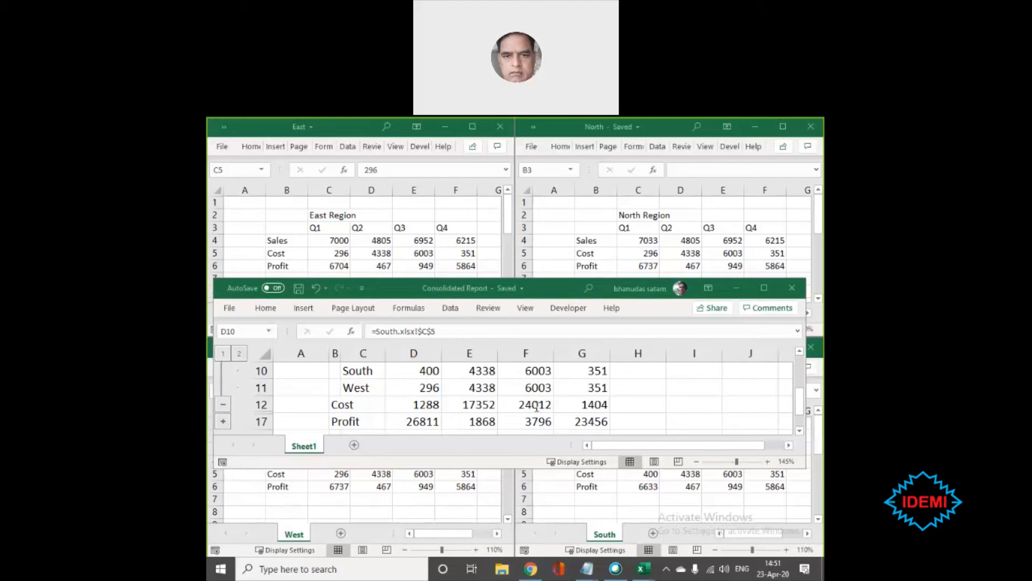
# - Switch to Chrome to review the Adv Excel Day 1 checklist on Trello, and return to the Excel workbooks
pyautogui.click(540, 572)
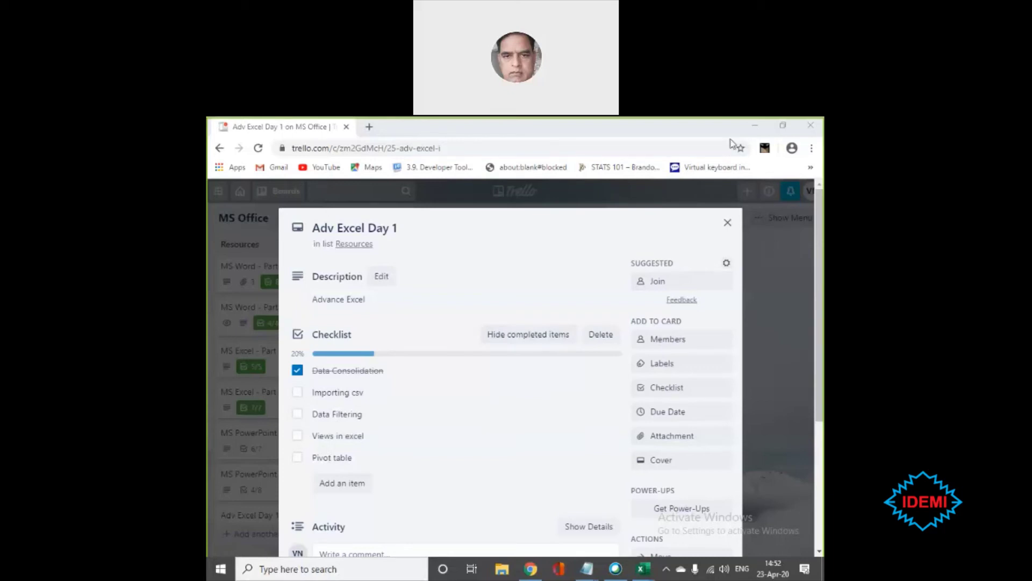
pyautogui.click(755, 125)
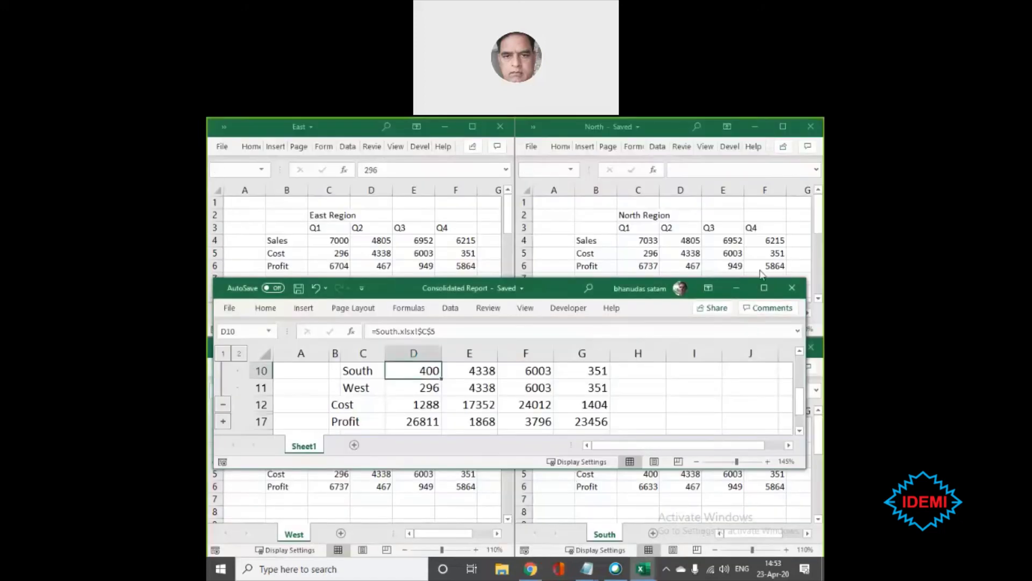
# - Close the Consolidated Report and all four regional workbooks, saving the changes to East and South
pyautogui.click(793, 288)
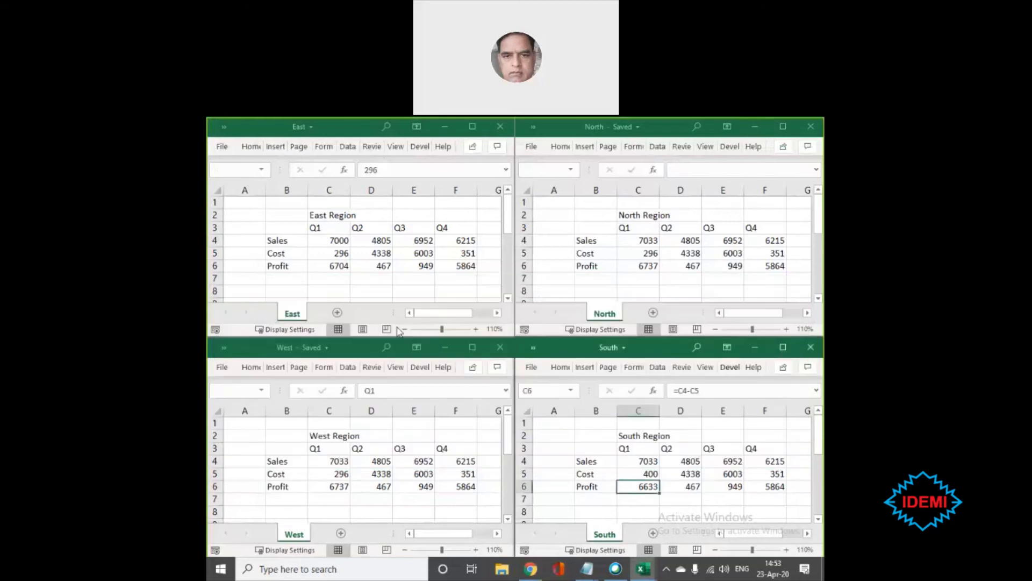
pyautogui.click(500, 129)
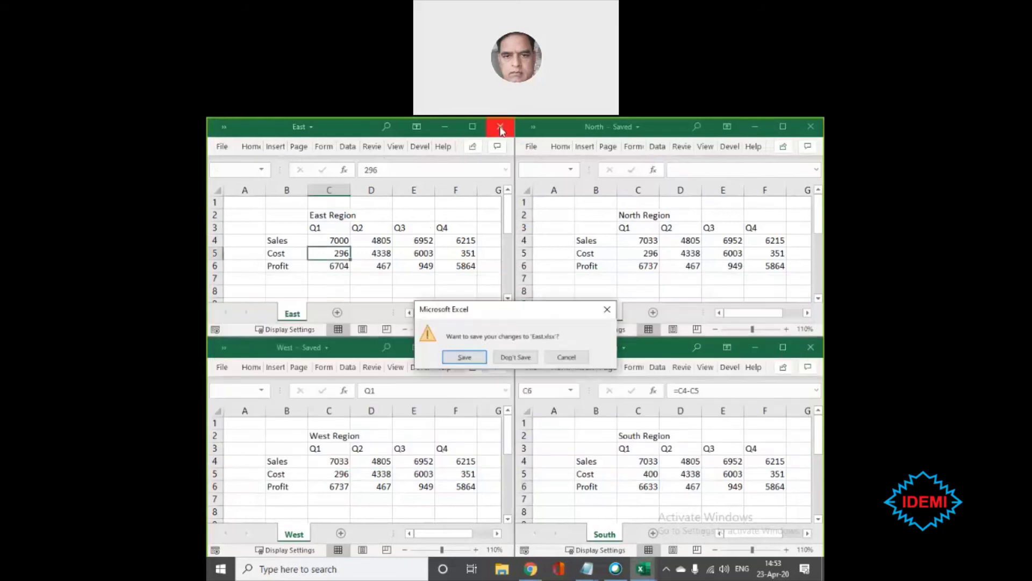
pyautogui.click(465, 357)
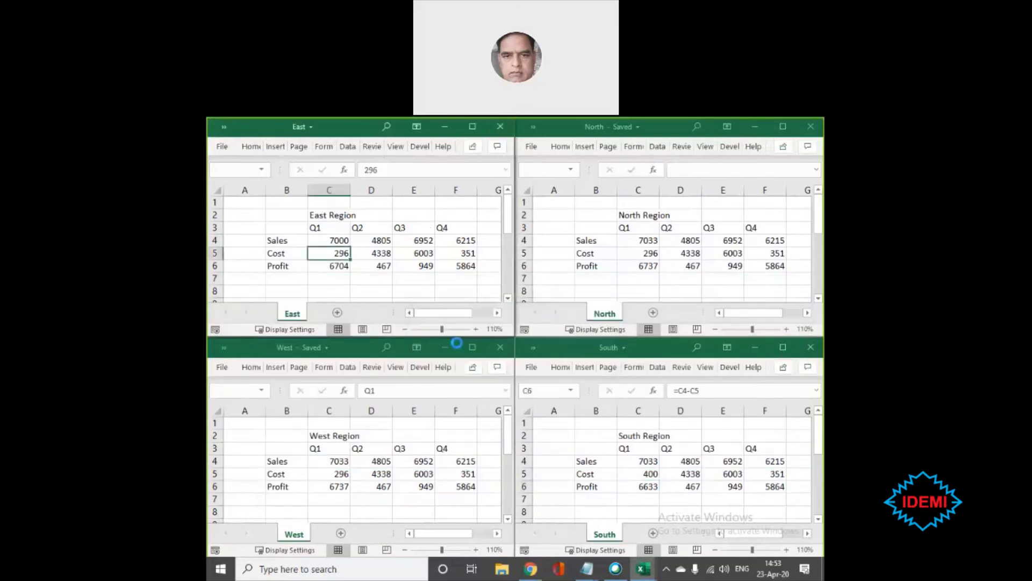
pyautogui.click(810, 129)
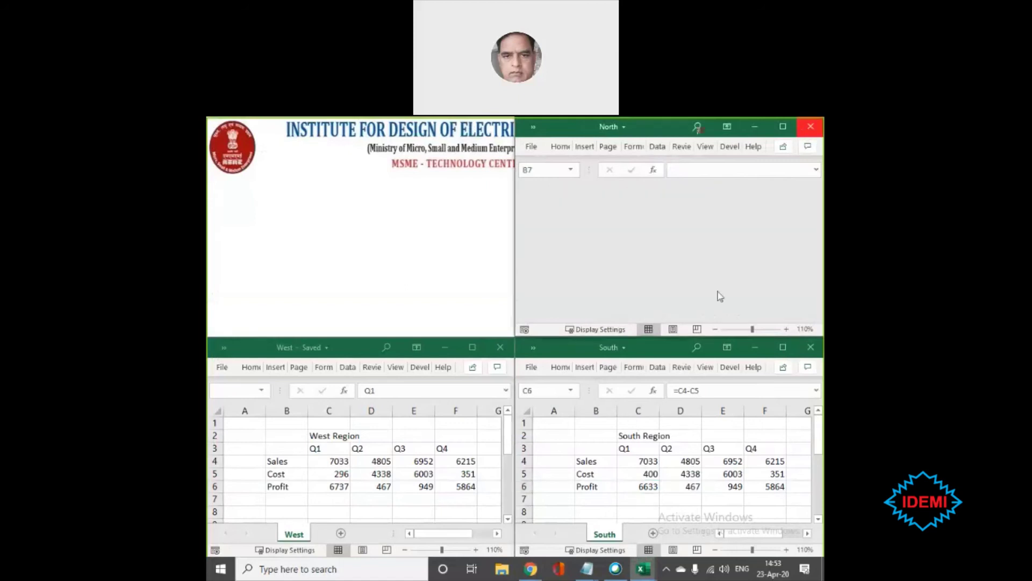
pyautogui.click(811, 347)
pyautogui.click(461, 358)
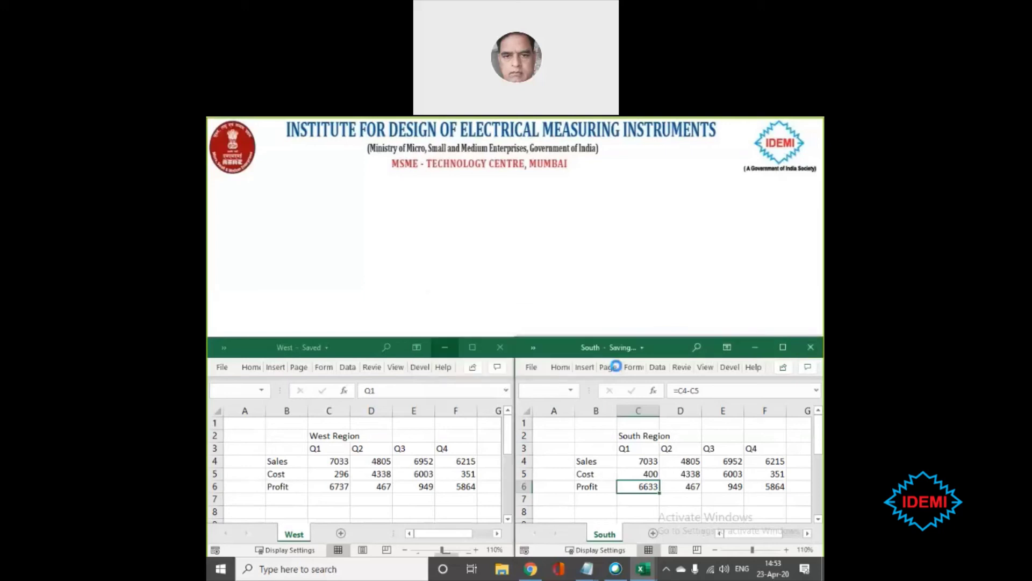
pyautogui.click(500, 348)
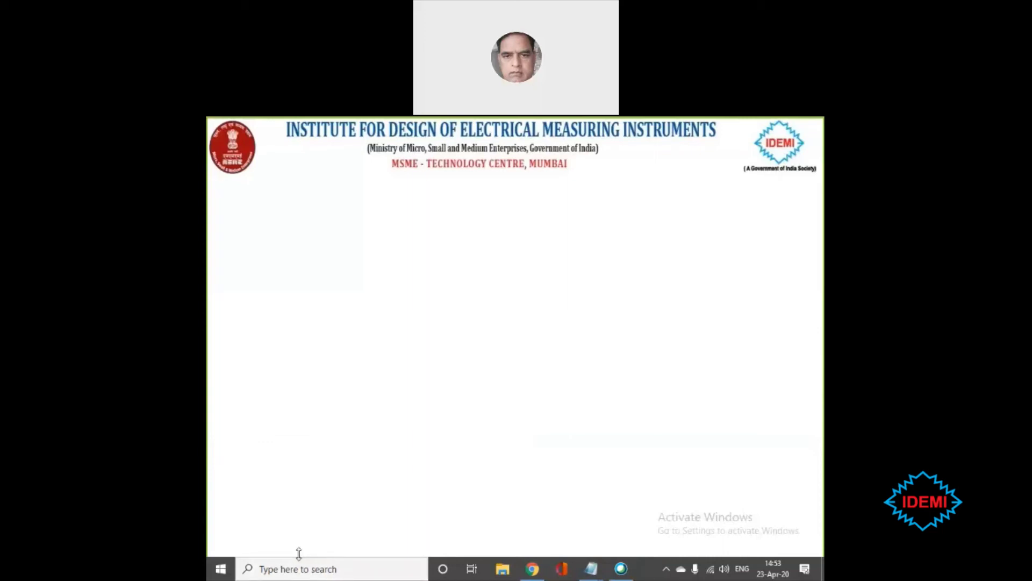
# - Start the newer Excel app from Windows search, maximize it, and begin a blank workbook
pyautogui.click(333, 564)
pyautogui.write('e')
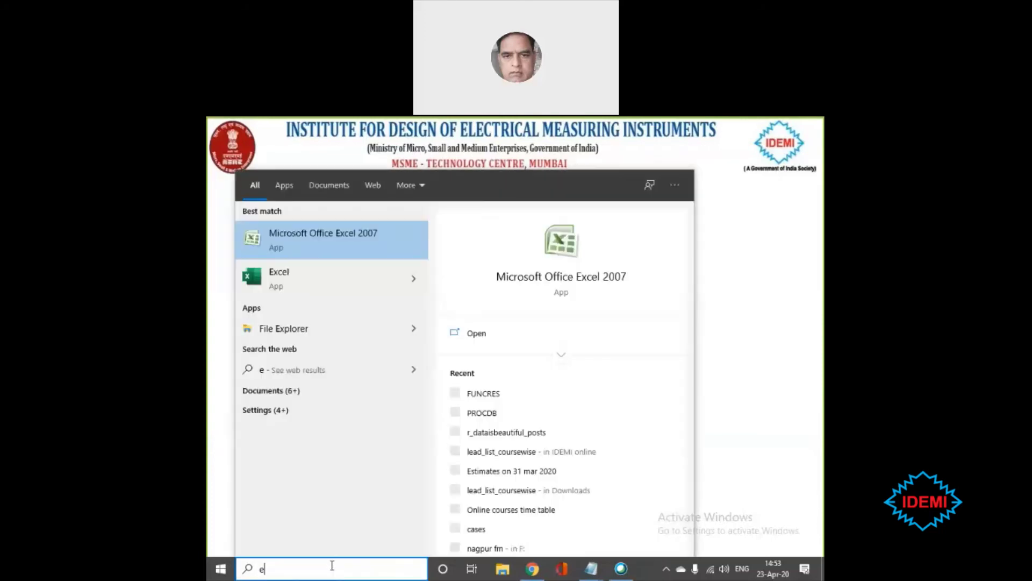
pyautogui.click(311, 293)
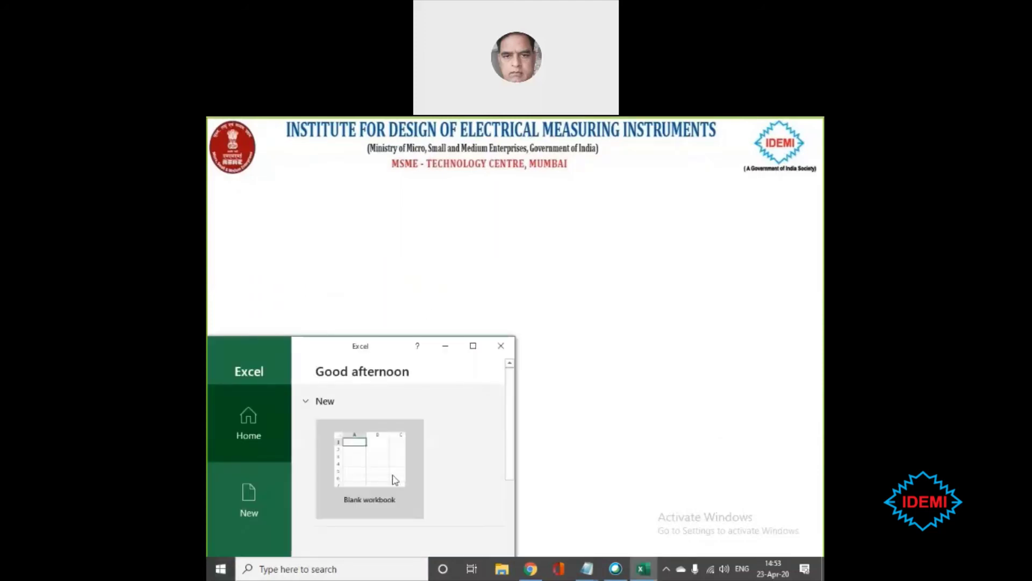
pyautogui.click(472, 347)
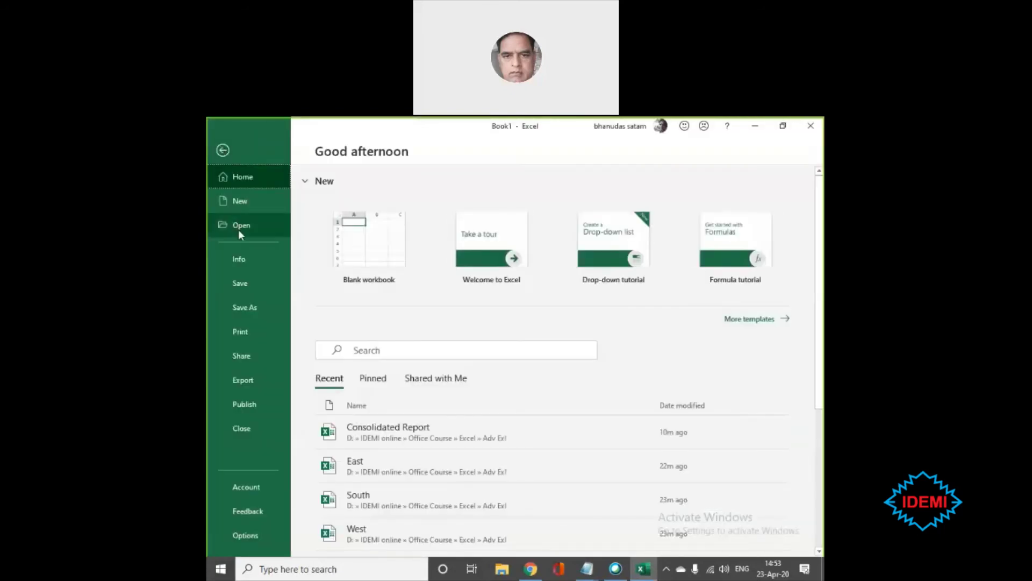
# - Browse the recent folders for a file to open, going into Adv Exl and its csvfiles subfolder
pyautogui.click(239, 225)
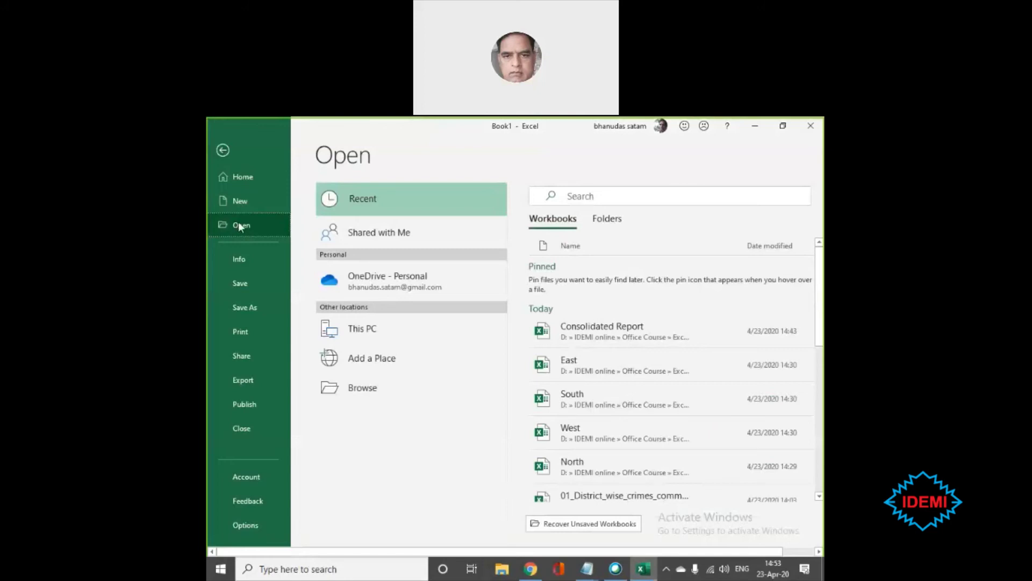
pyautogui.click(603, 220)
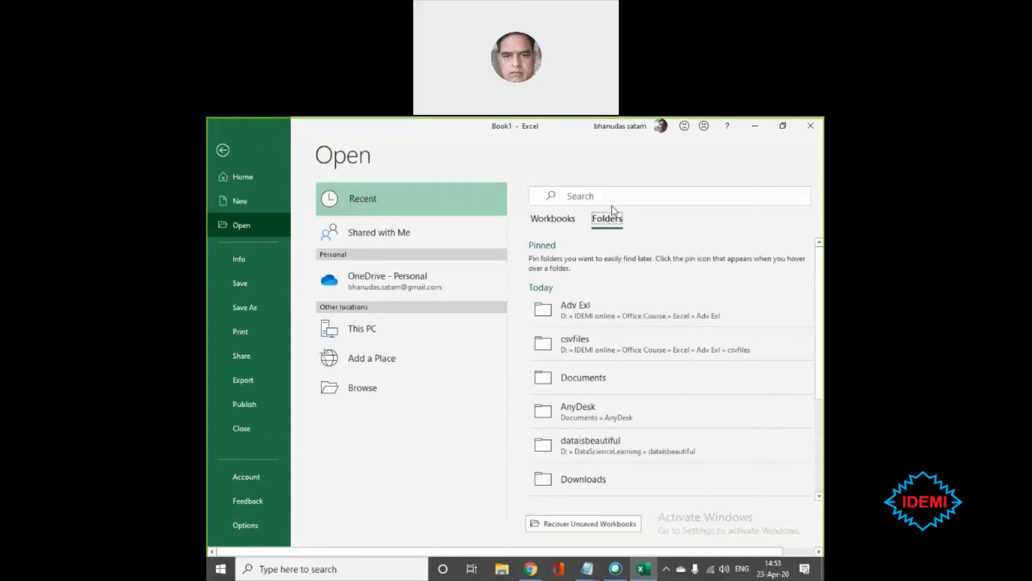
pyautogui.click(580, 314)
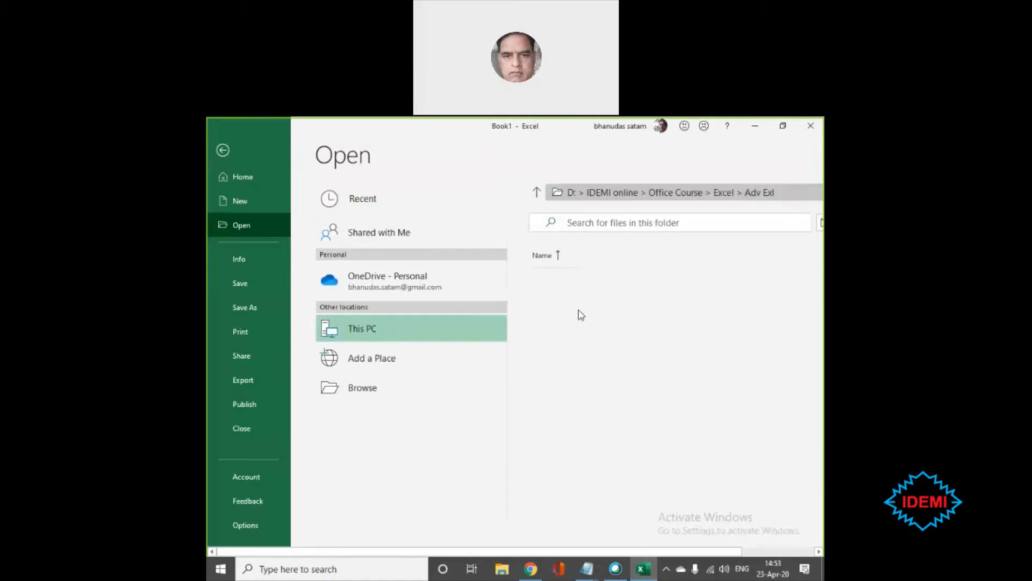
pyautogui.click(579, 315)
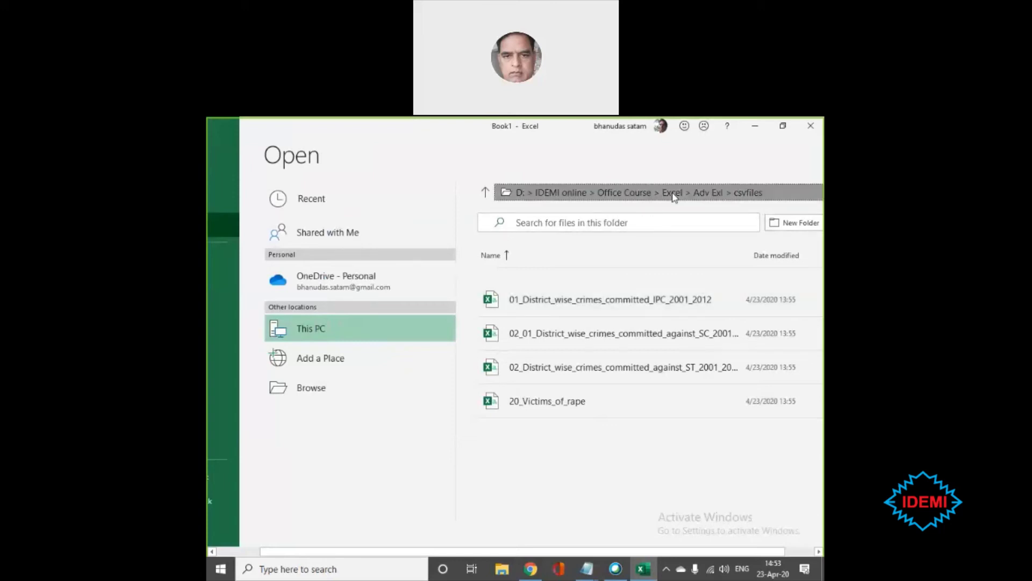
# - Open the file-picking dialog in the csvfiles folder, list All Files, and widen the file list
pyautogui.click(699, 194)
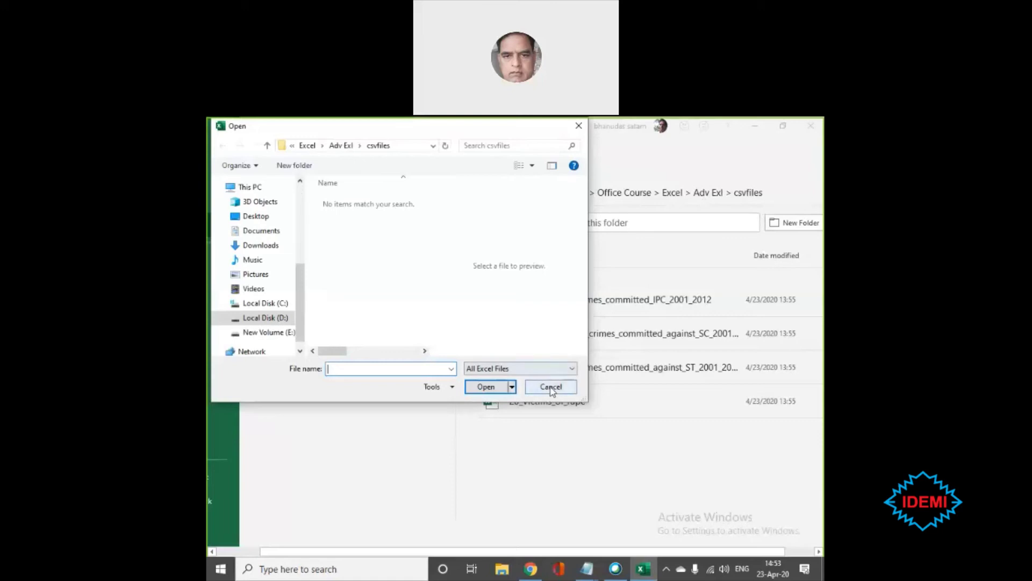
pyautogui.click(551, 387)
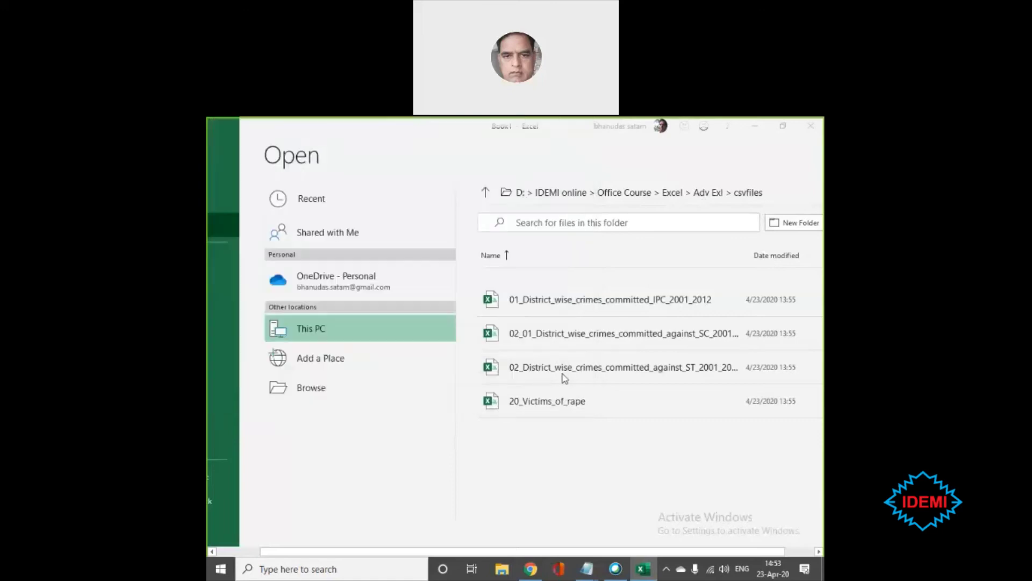
pyautogui.click(716, 196)
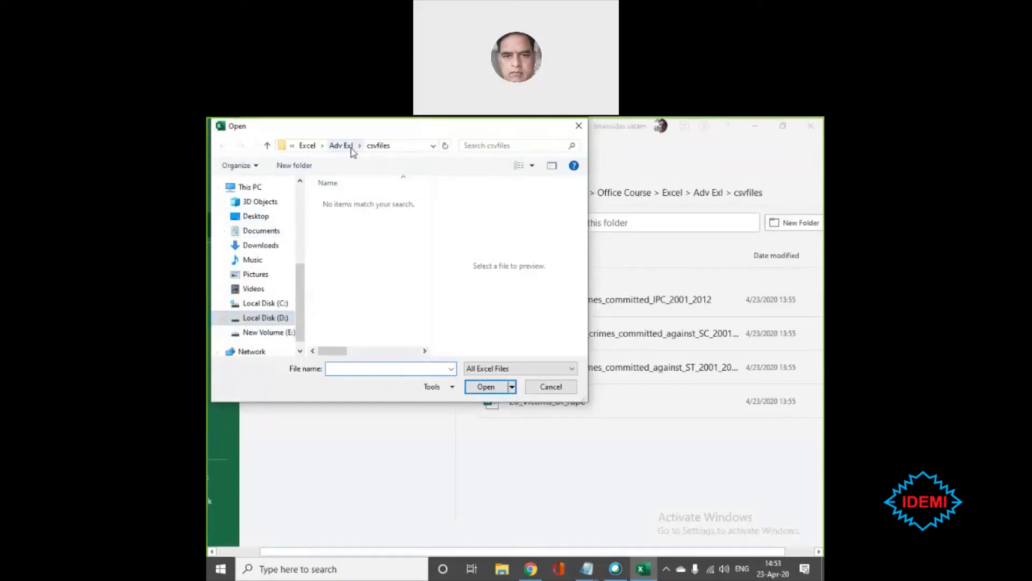
pyautogui.click(378, 147)
pyautogui.rightClick(379, 148)
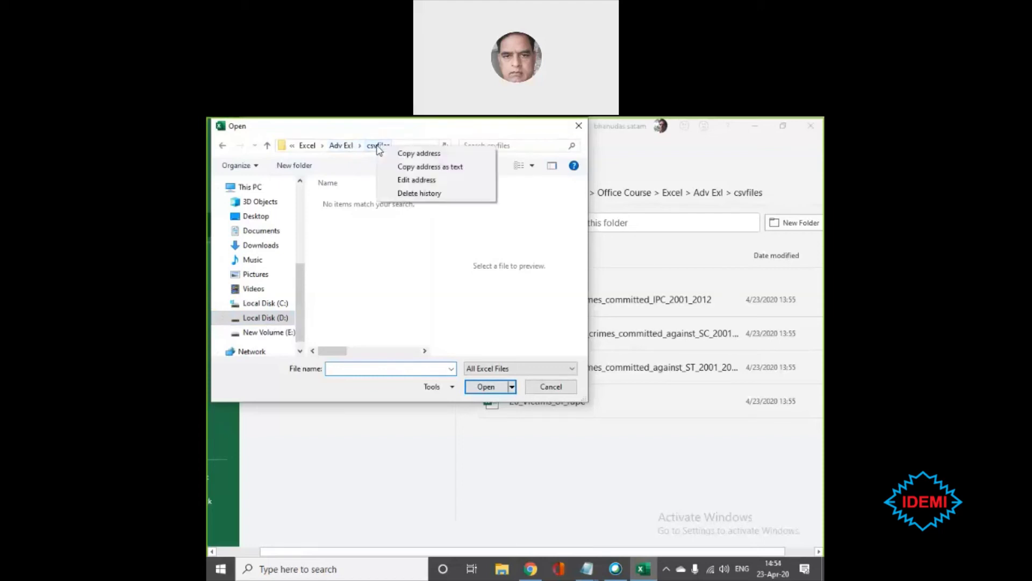
pyautogui.click(385, 274)
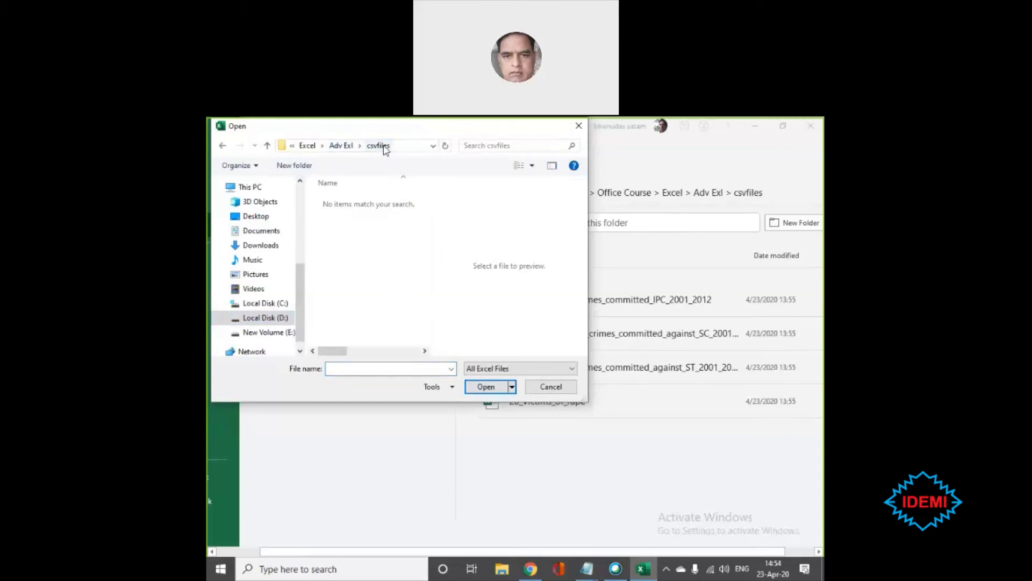
pyautogui.click(500, 370)
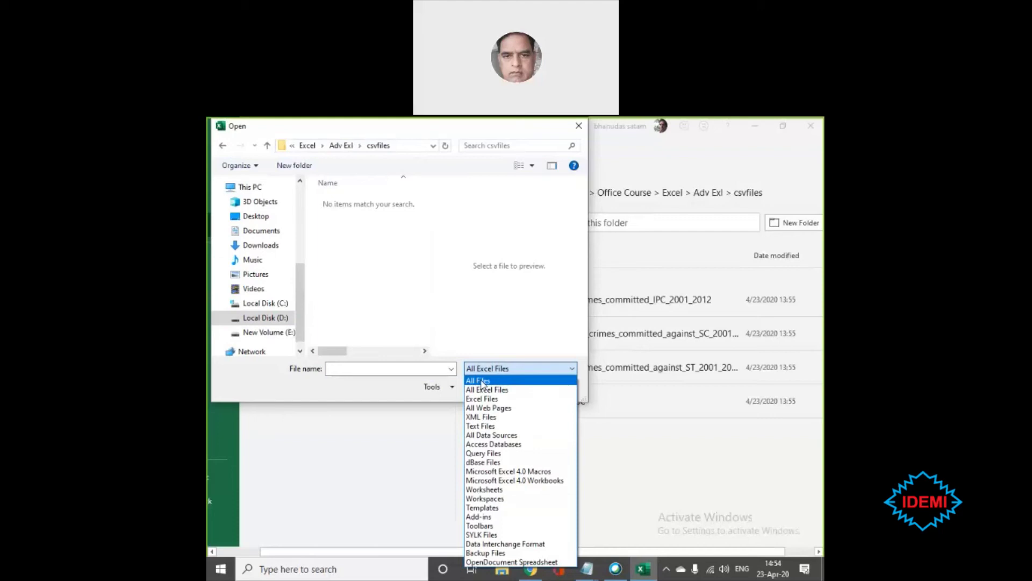
pyautogui.click(482, 383)
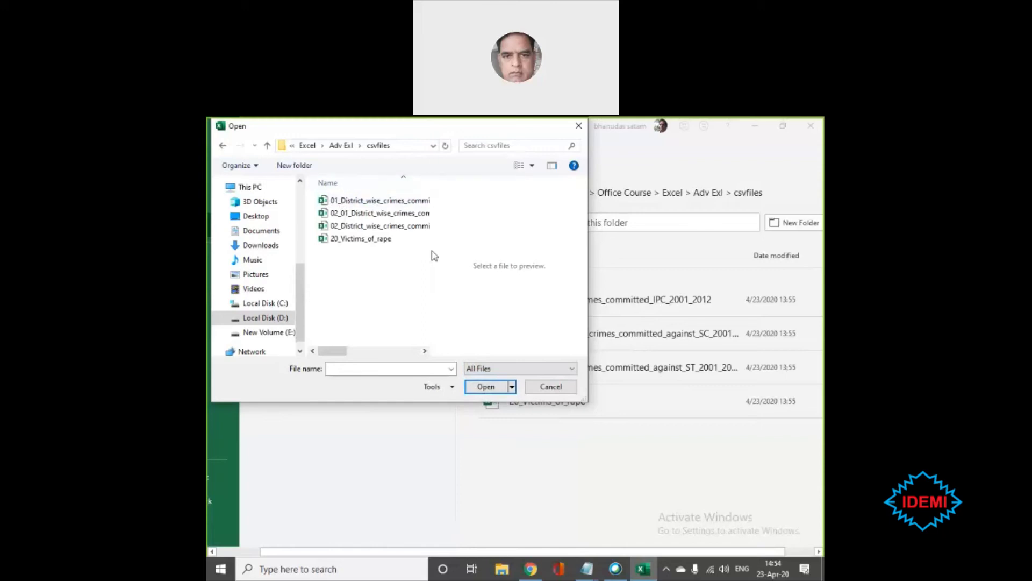
pyautogui.moveTo(426, 251); pyautogui.dragTo(542, 254)
# - Check the file type of 20_Victims_of_rape in its Properties, highlighting "Comma Separated Values File", and close them without changes
pyautogui.click(341, 241)
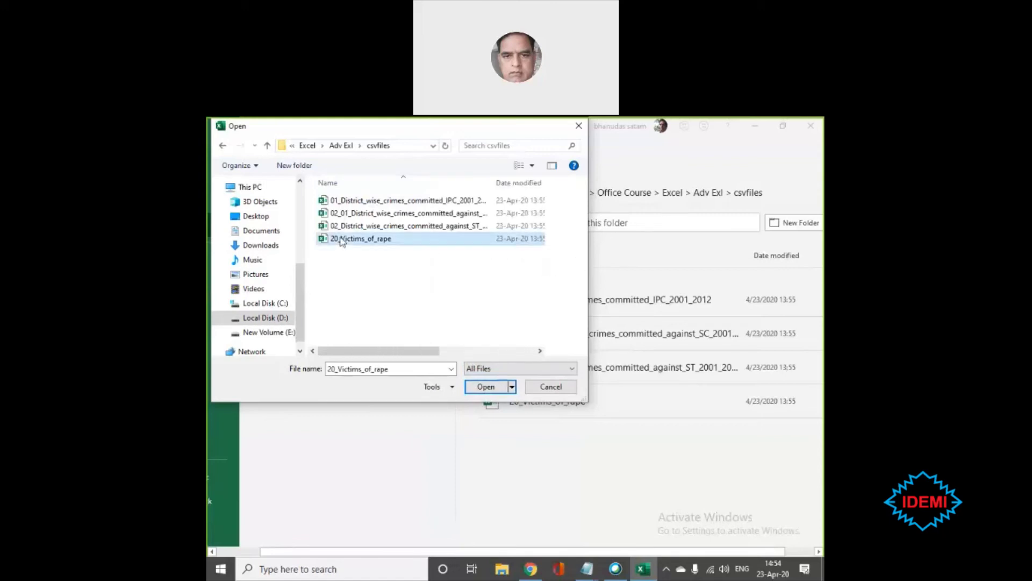
pyautogui.rightClick(341, 240)
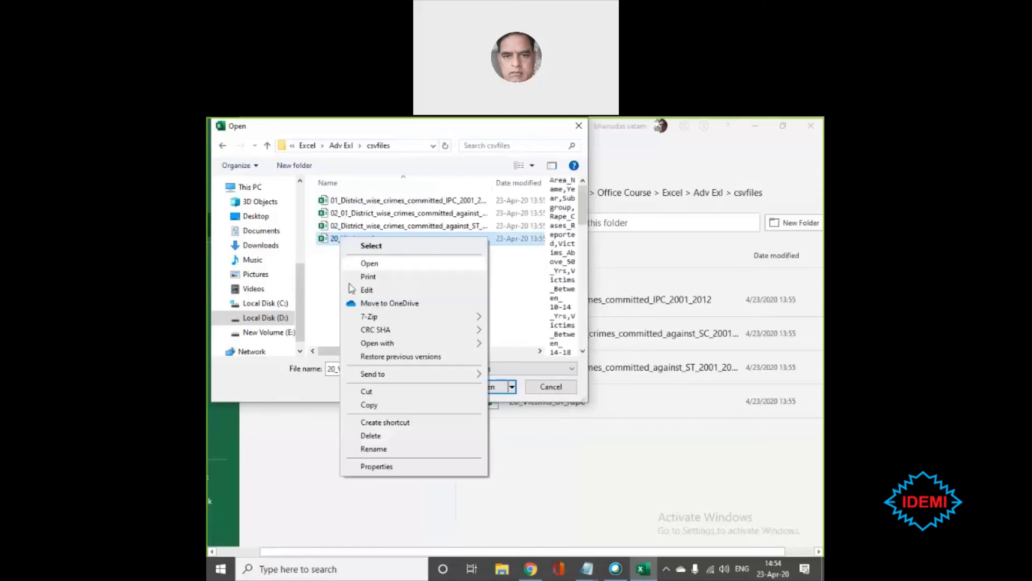
pyautogui.click(371, 466)
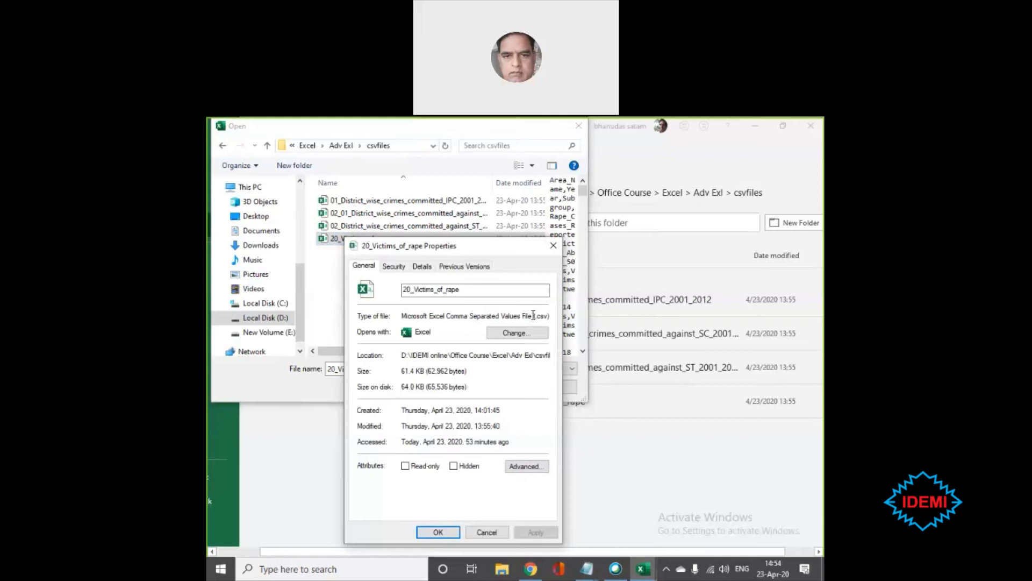
pyautogui.doubleClick(546, 312)
pyautogui.moveTo(445, 315); pyautogui.dragTo(531, 313)
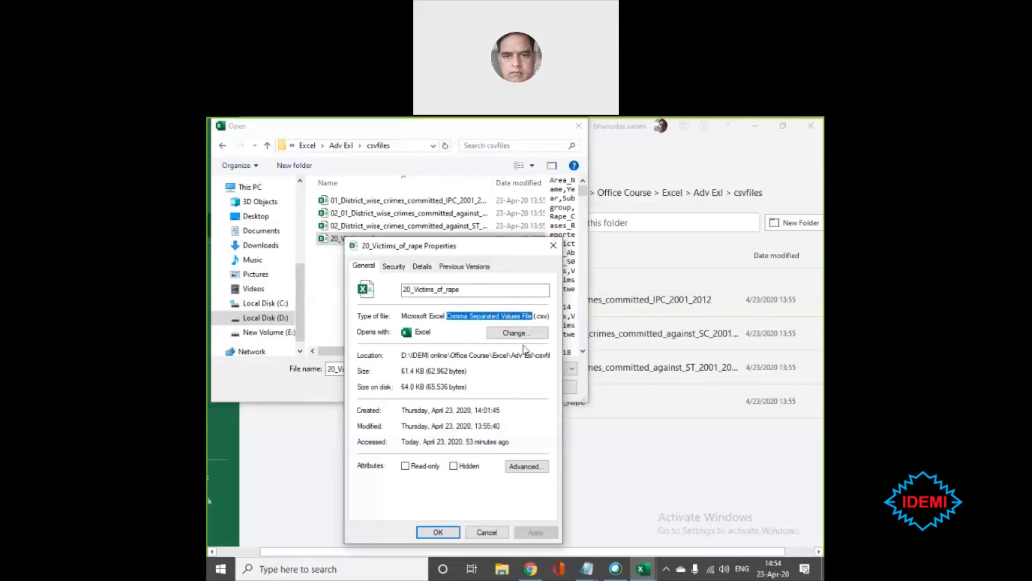
pyautogui.click(485, 531)
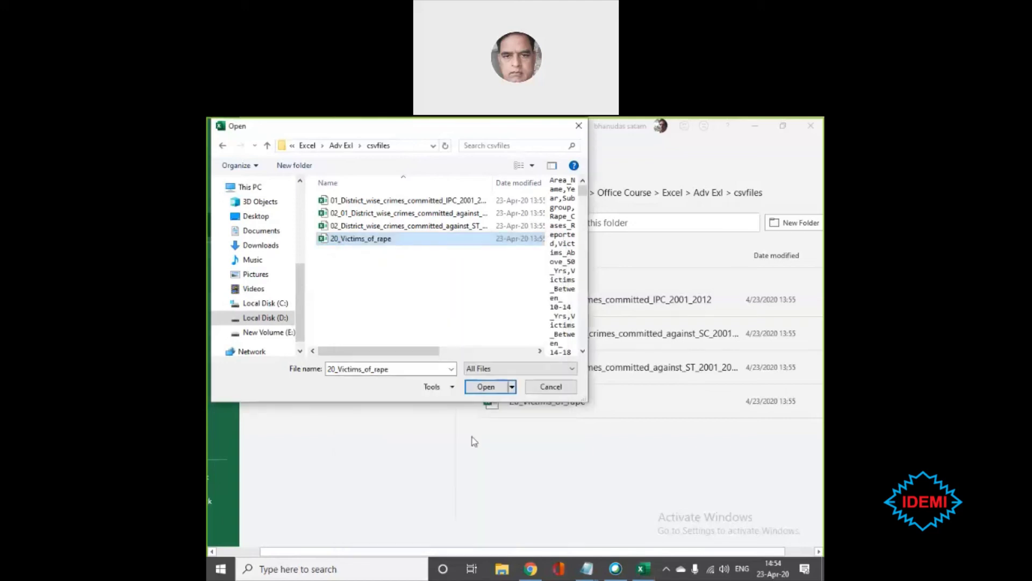
# - Switch the file type filter to All Excel Files and back to All Files to compare the listings
pyautogui.click(486, 369)
pyautogui.click(486, 389)
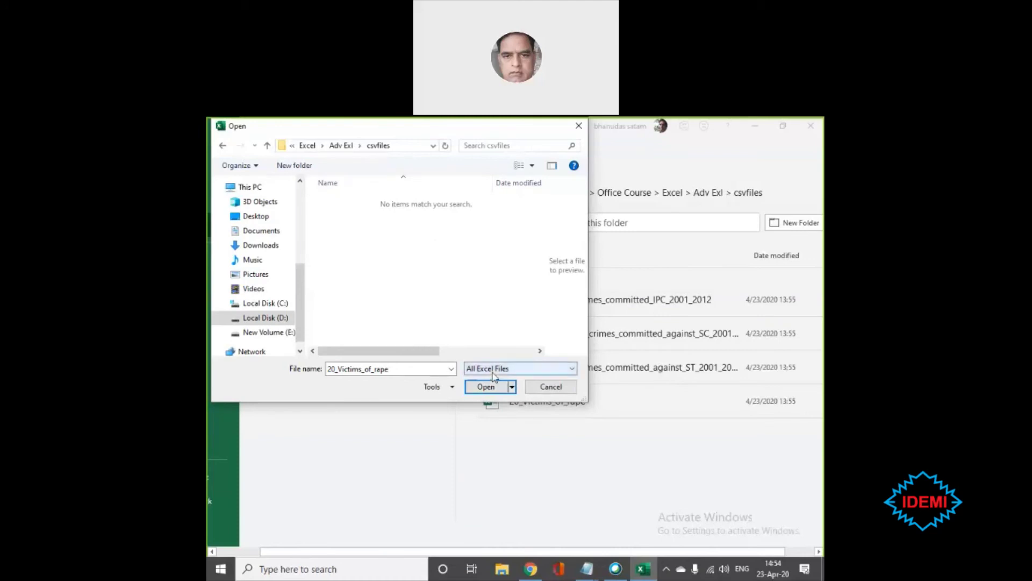
pyautogui.click(490, 370)
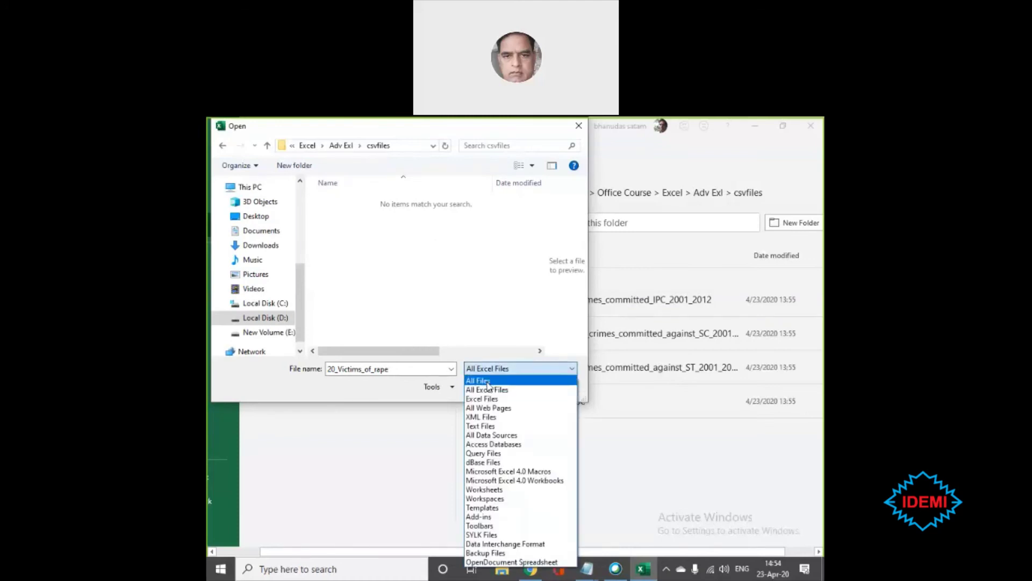
pyautogui.click(484, 381)
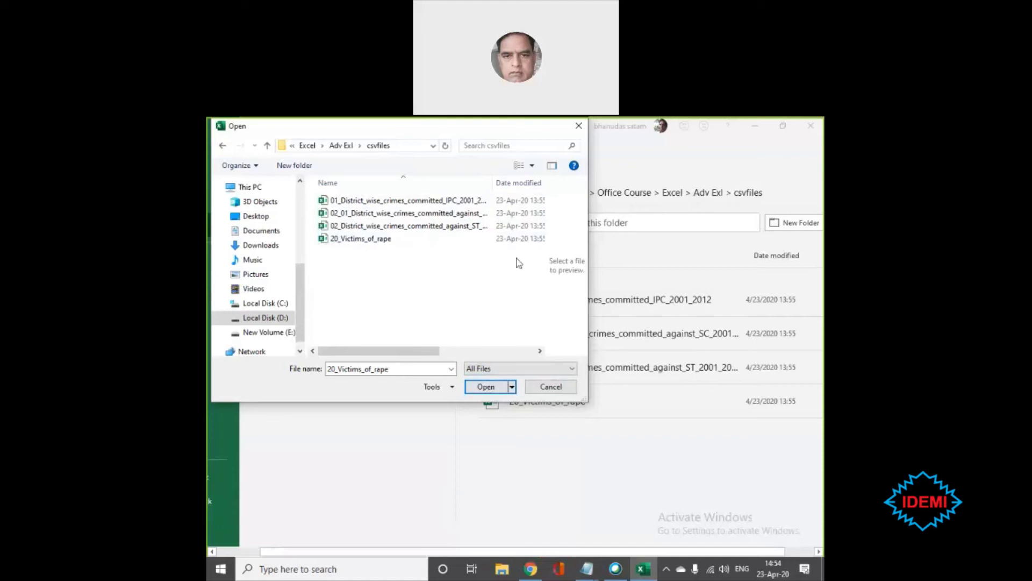
# - Open the 01_District_wise_crimes_committed_IPC_2001_2012 file and dismiss the possible data loss notice above the sheet
pyautogui.click(347, 202)
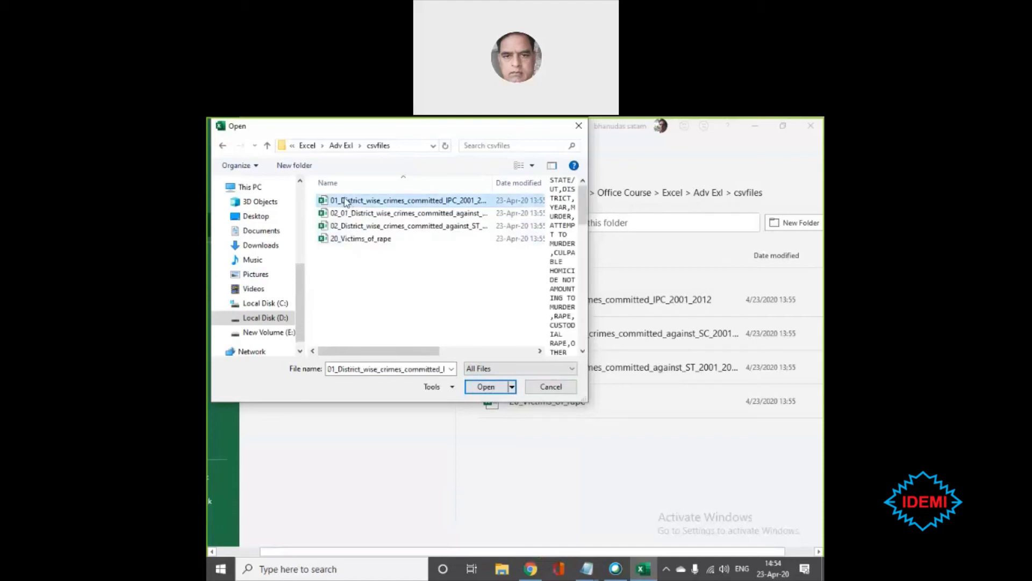
pyautogui.click(485, 391)
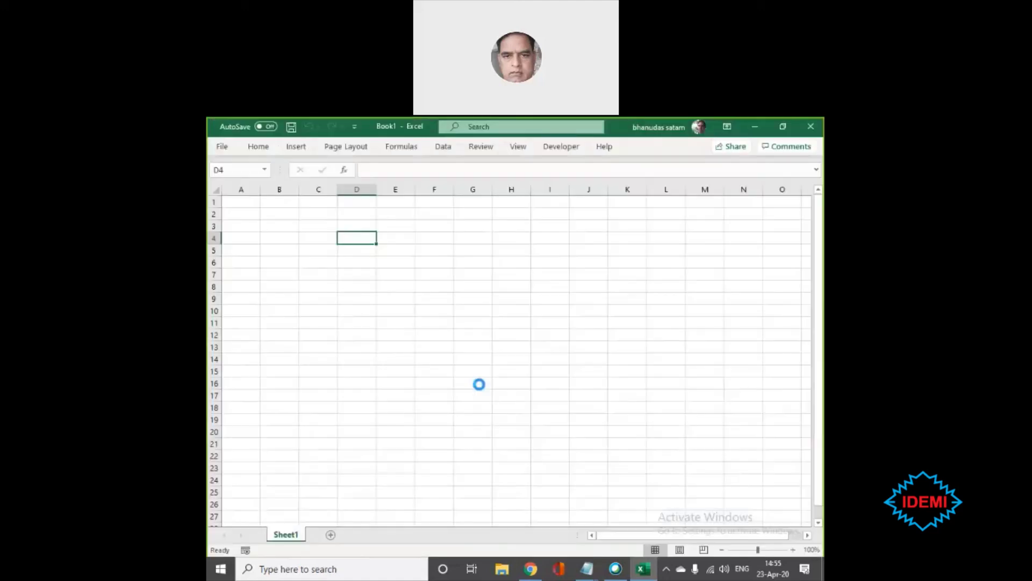
pyautogui.rightClick(480, 417)
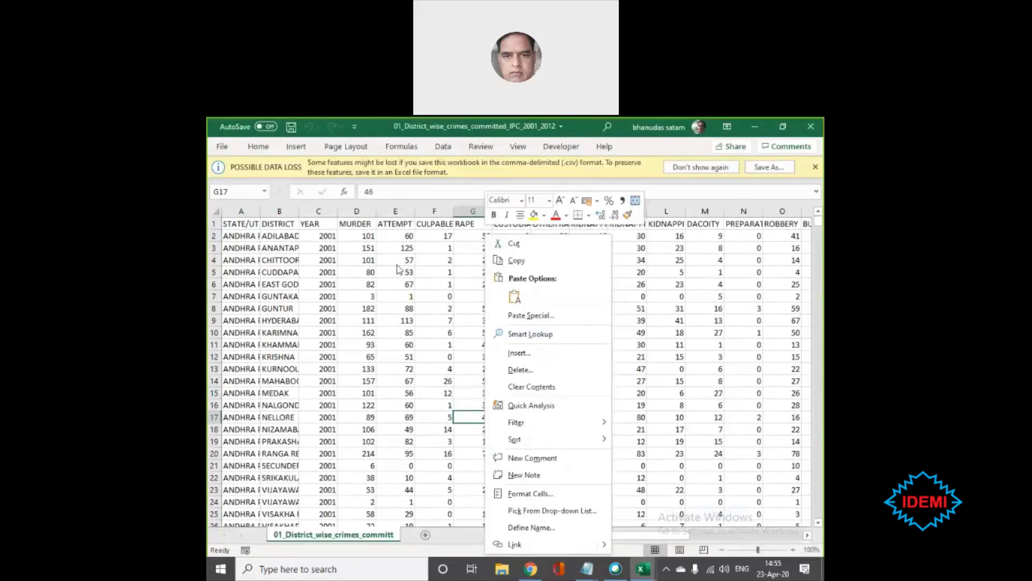
pyautogui.press('Escape')
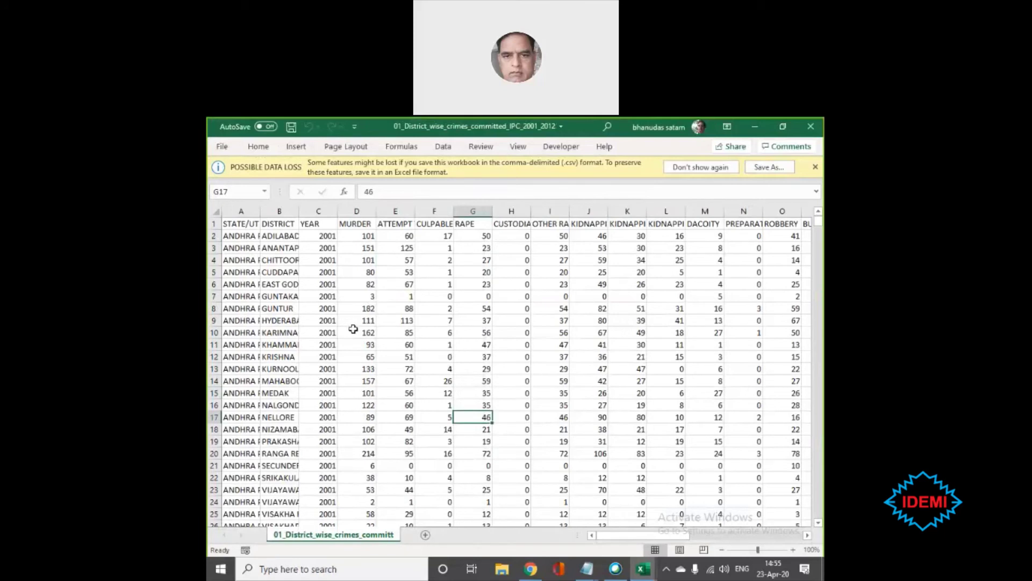
pyautogui.hotkey('ctrl', 'Home')
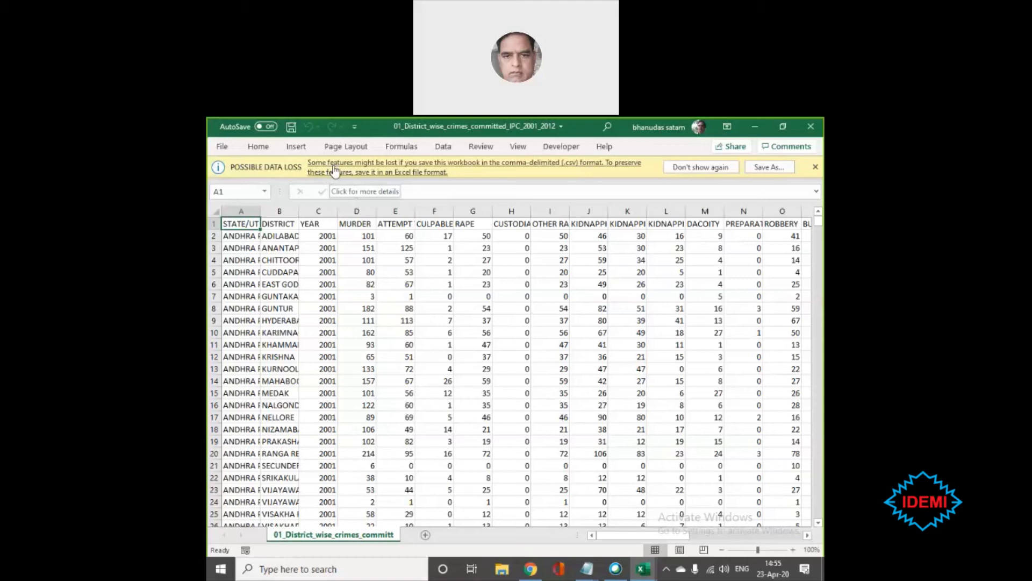
pyautogui.click(815, 168)
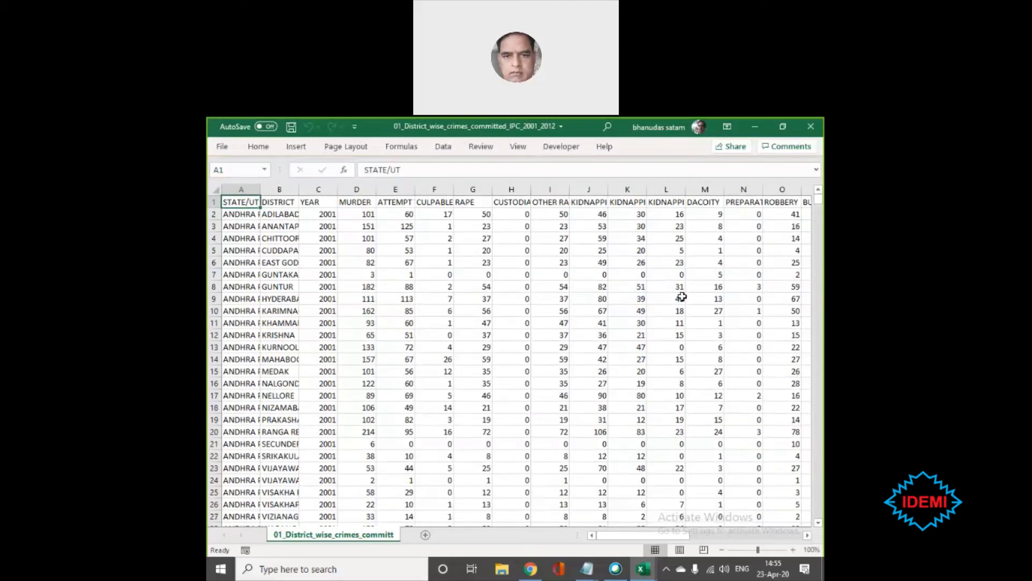
# - Review the State/UT column from its header down to the last data row, and return to A1
pyautogui.click(412, 311)
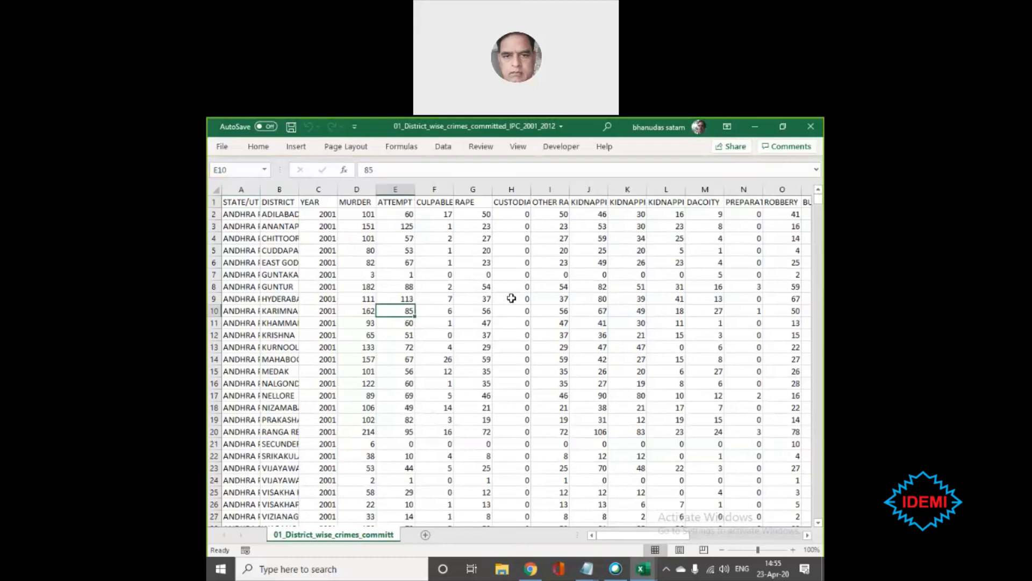
pyautogui.click(240, 203)
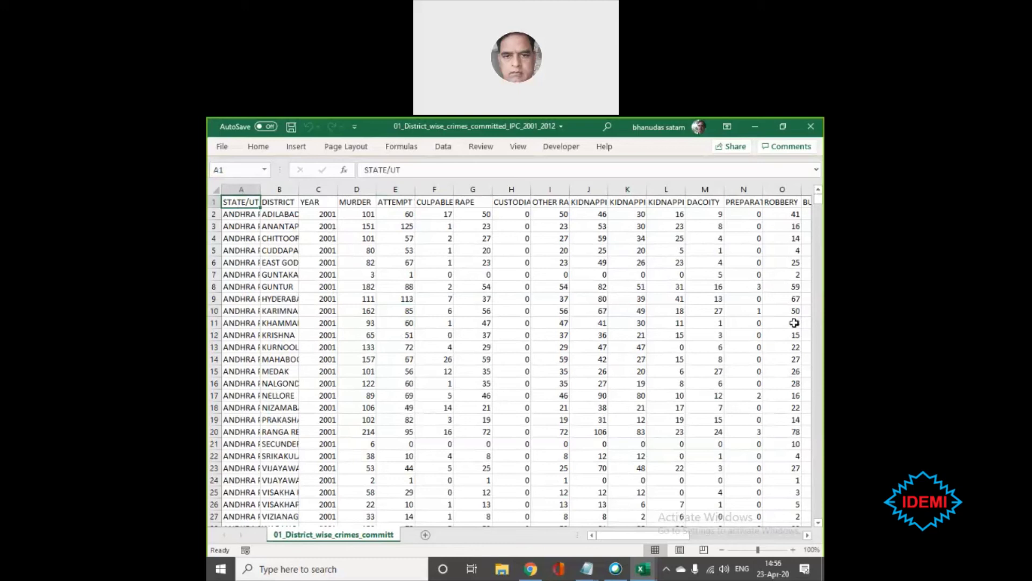
pyautogui.press('Down')
pyautogui.press('Down')
pyautogui.press('Down')
pyautogui.press('Down')
pyautogui.press('Down')
pyautogui.press('Down')
pyautogui.press('Down')
pyautogui.press('Down')
pyautogui.press('Down')
pyautogui.press('Down')
pyautogui.press('Down')
pyautogui.press('Down')
pyautogui.press('Down')
pyautogui.press('Down')
pyautogui.press('Down')
pyautogui.press('Down')
pyautogui.press('Down')
pyautogui.press('Down')
pyautogui.press('Down')
pyautogui.press('Down')
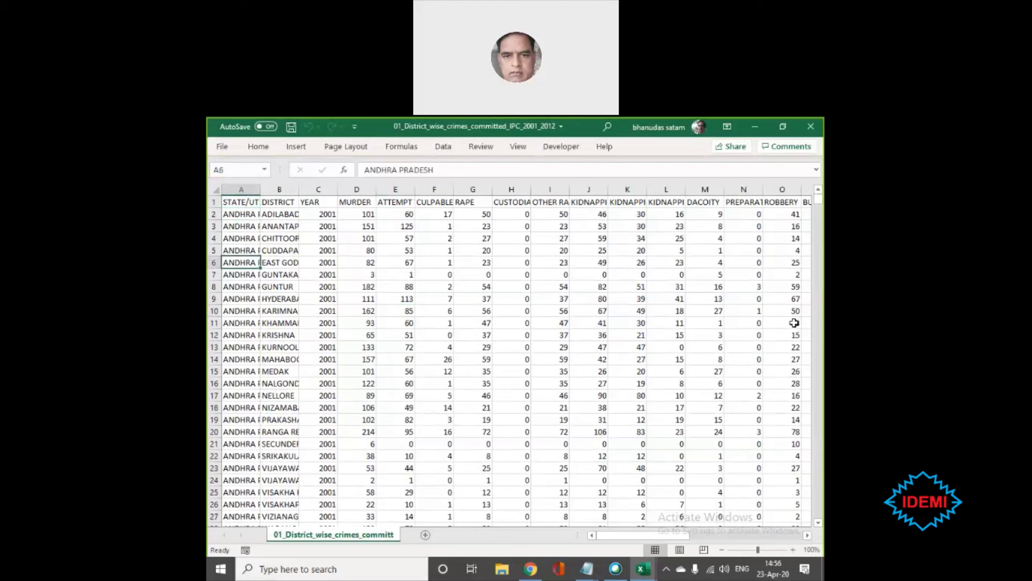
pyautogui.press('Down')
pyautogui.press('Down')
pyautogui.press('Down')
pyautogui.press('Down')
pyautogui.press('Down')
pyautogui.press('Down')
pyautogui.press('Down')
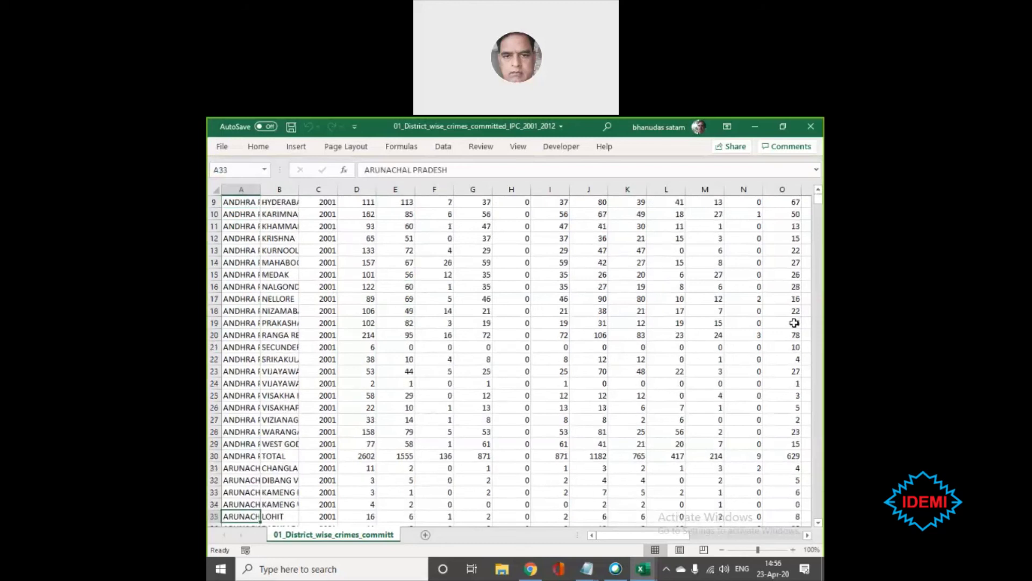
pyautogui.hotkey('ctrl', 'Down')
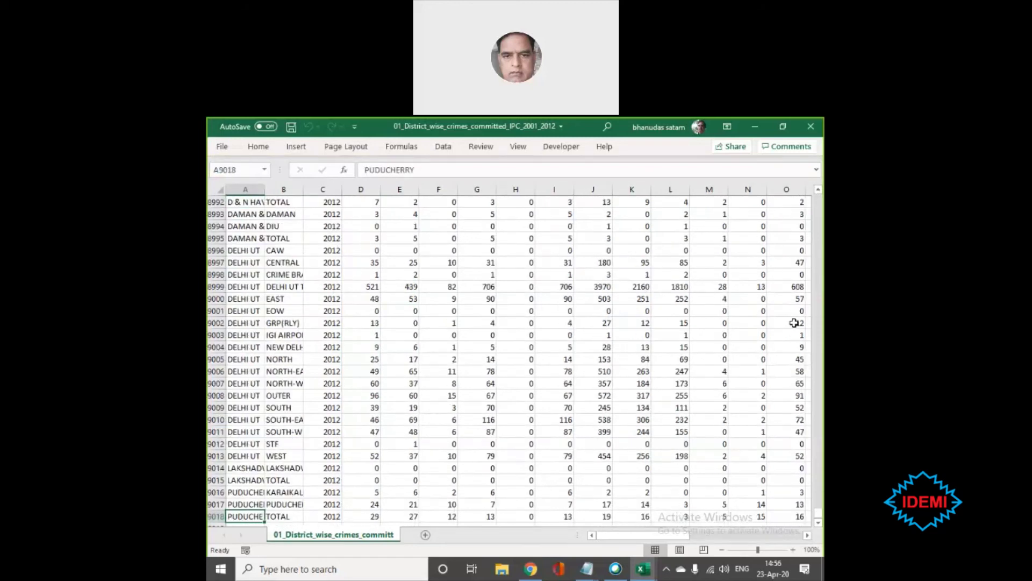
pyautogui.scroll(-1, 794, 323)
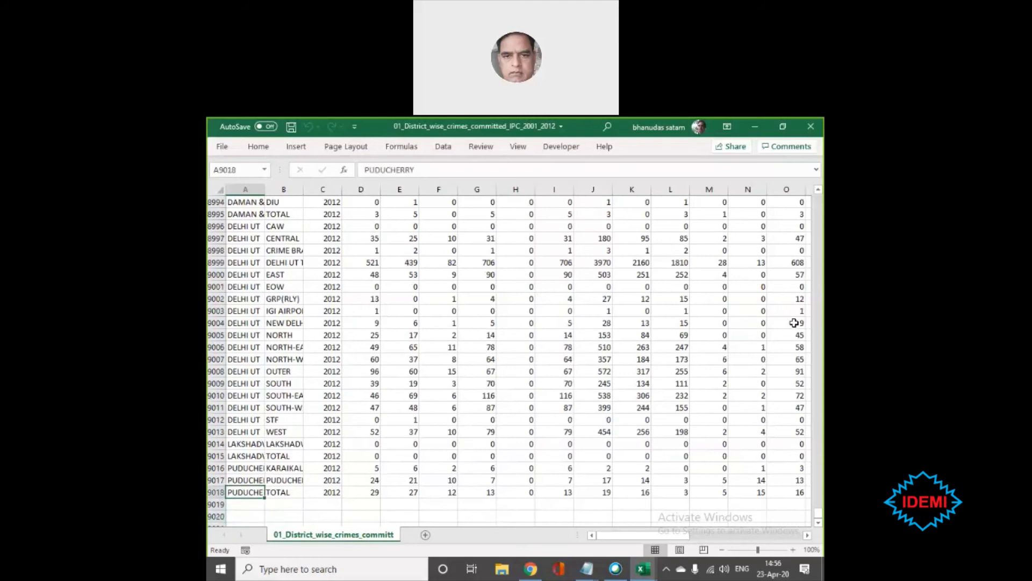
pyautogui.hotkey('ctrl', 'Up')
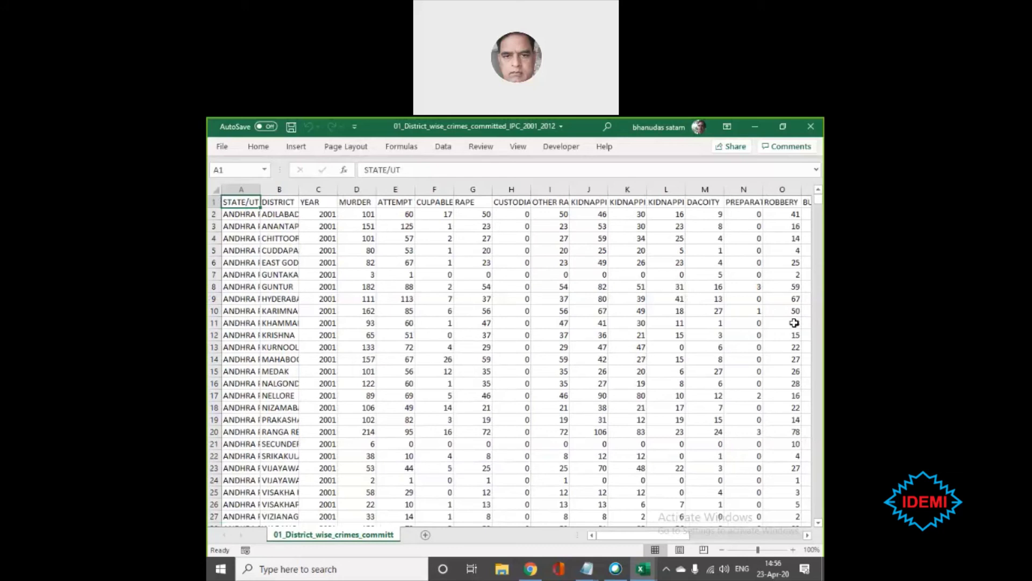
# - Examine the column headings in row 1 by selecting from A1 through the last adjacent heading, and return to A1
pyautogui.press('Right')
pyautogui.press('Right')
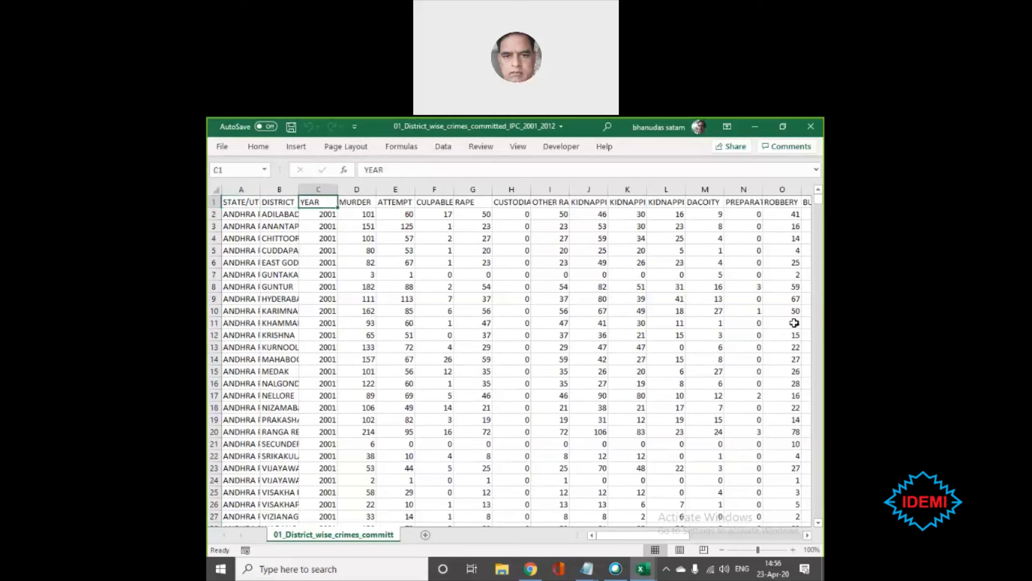
pyautogui.press('Home')
pyautogui.hotkey('ctrl', 'shift', 'Right')
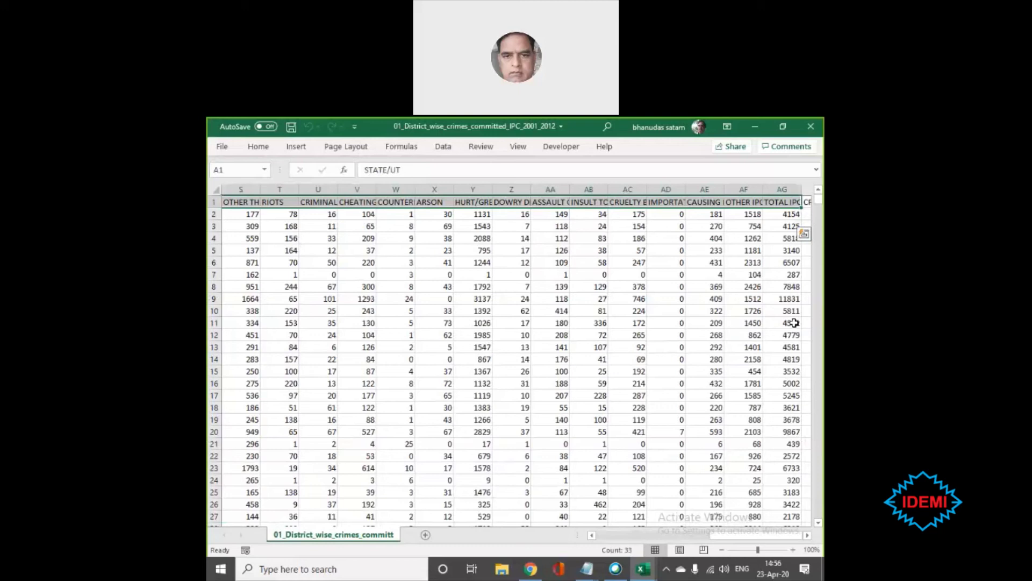
pyautogui.press('Right')
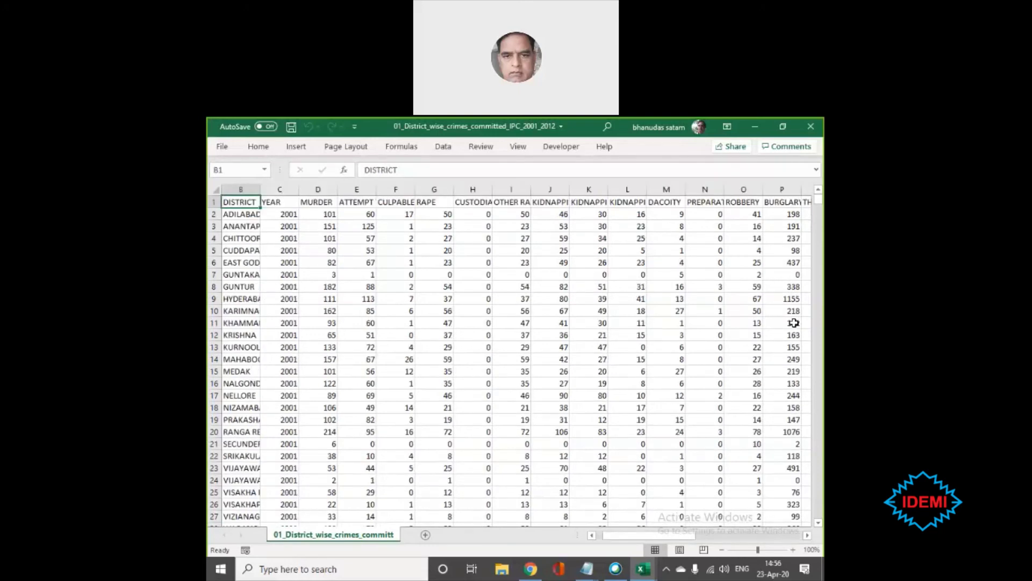
pyautogui.press('Left')
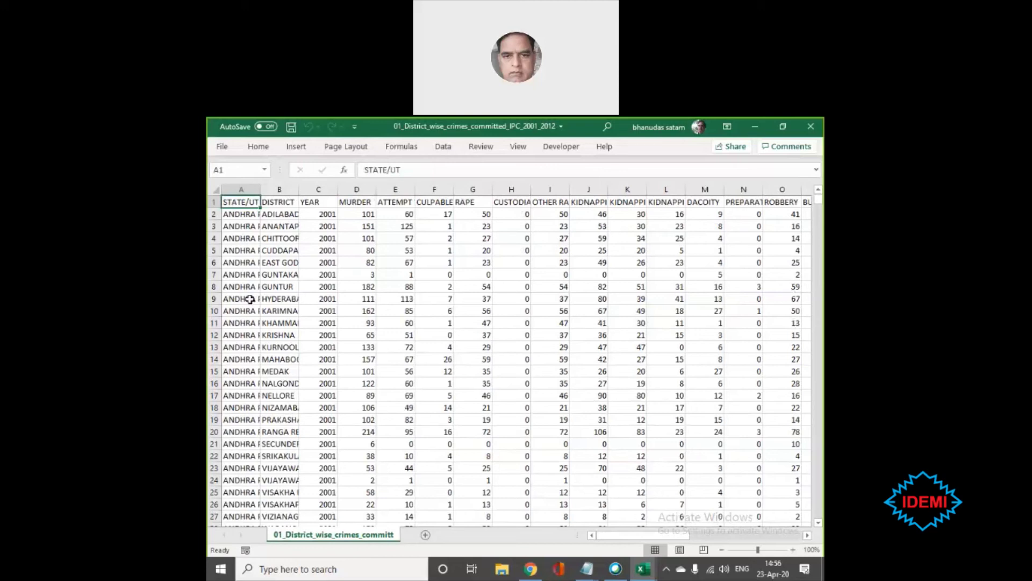
# - Autofit the widths of the State/UT and District columns, and select cell C4 in the Year column
pyautogui.doubleClick(257, 187)
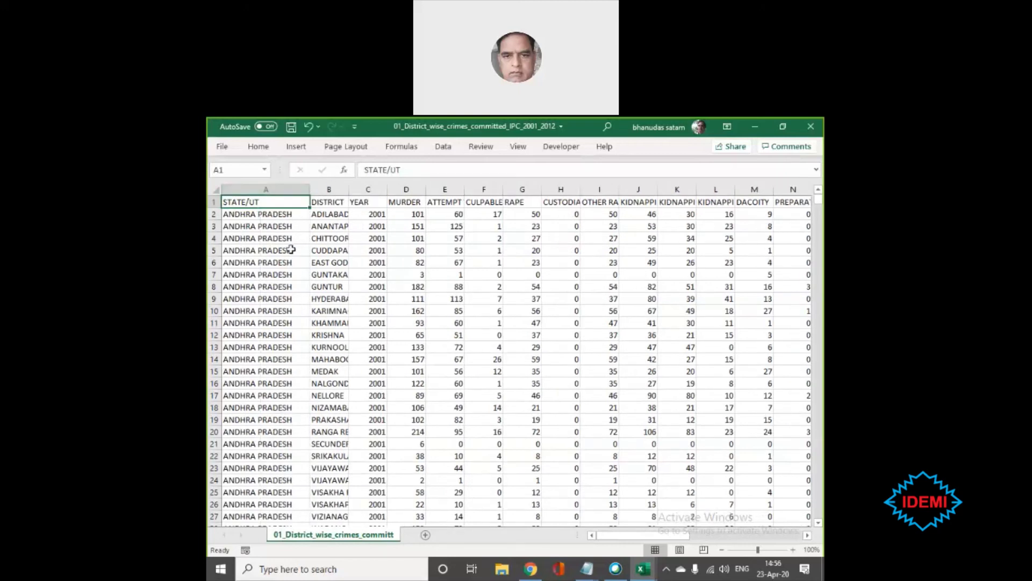
pyautogui.doubleClick(345, 185)
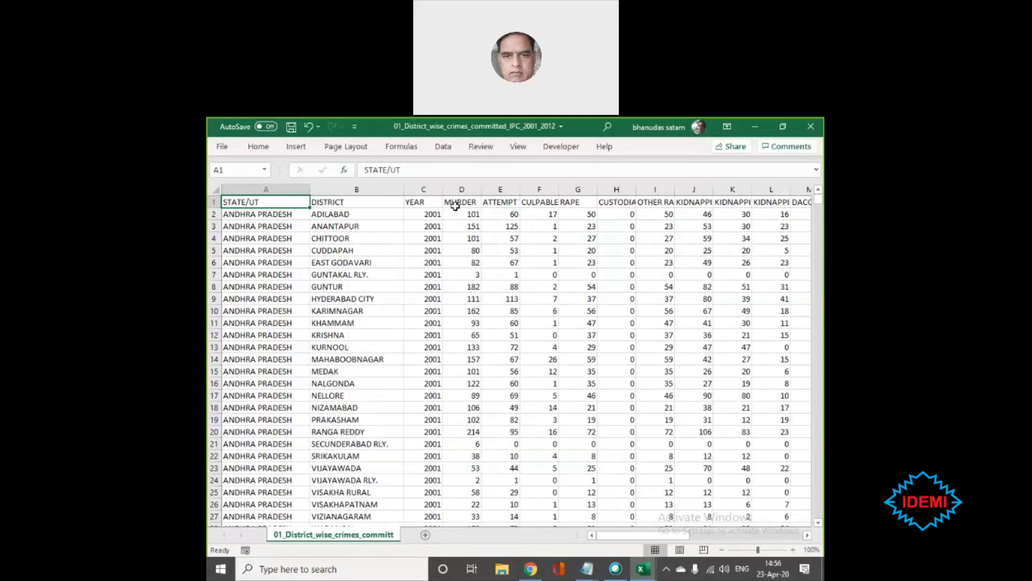
pyautogui.click(436, 185)
pyautogui.click(432, 238)
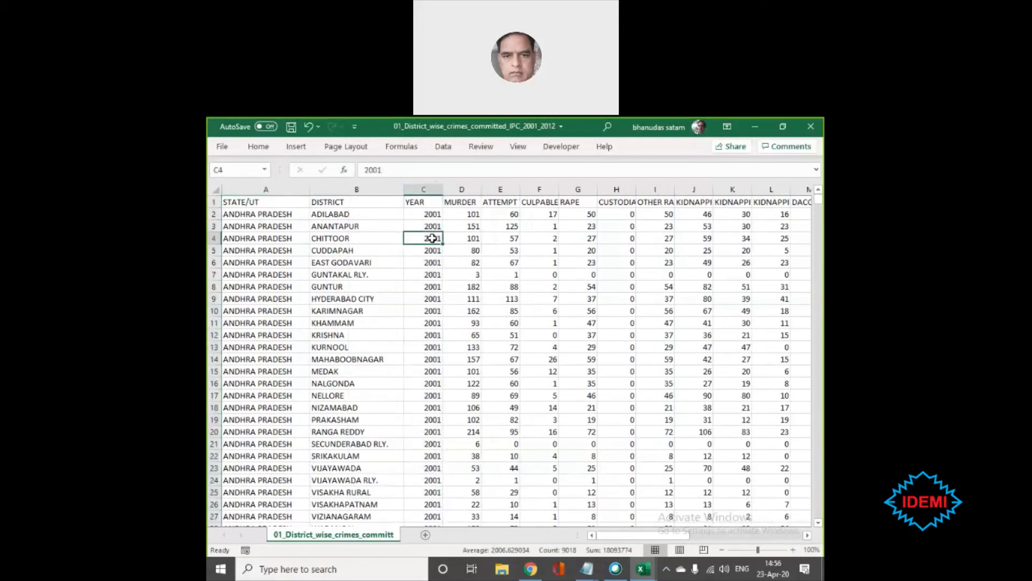
# - Review the Year column down to its last data row, and read the row 1 headings from Year through Rape
pyautogui.hotkey('ctrl', 'Down')
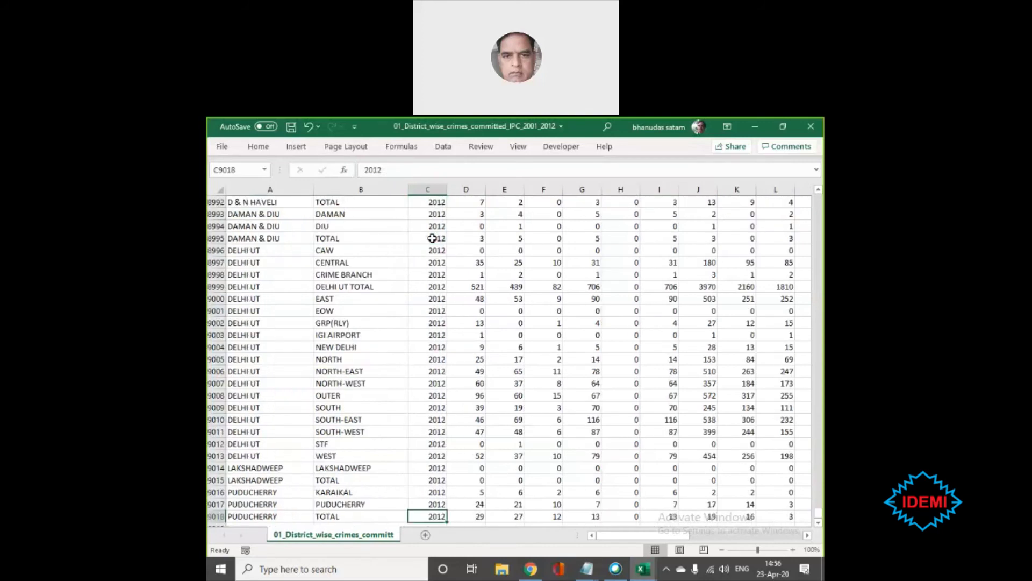
pyautogui.hotkey('ctrl', 'Up')
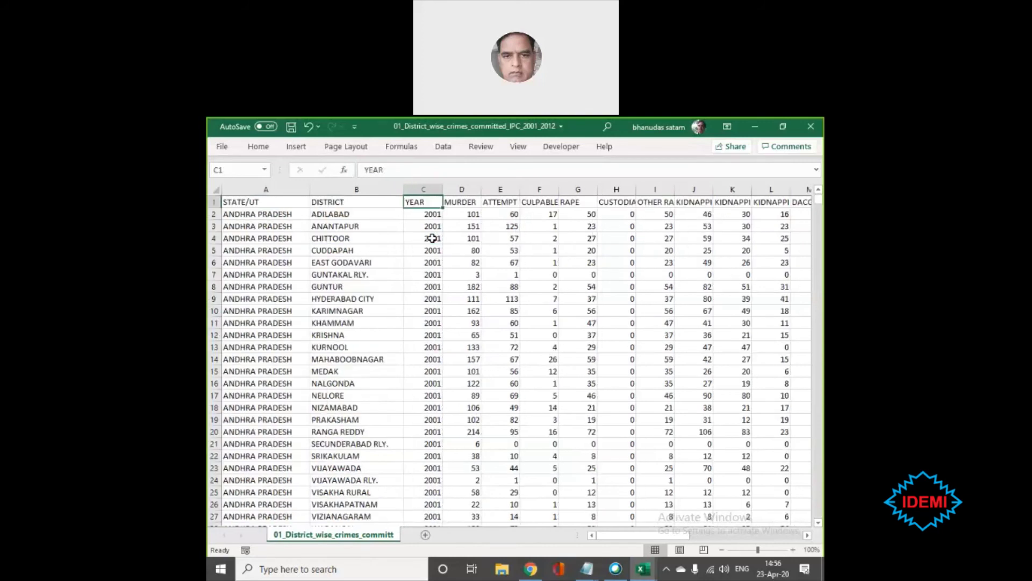
pyautogui.press('Right')
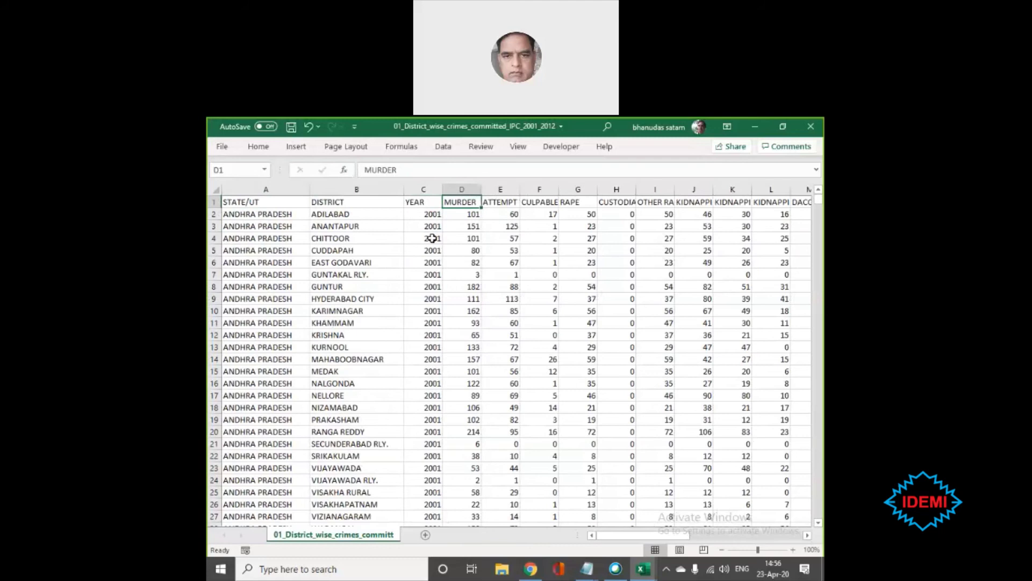
pyautogui.press('Right')
pyautogui.press('Left')
pyautogui.press('Left')
pyautogui.press('Right')
pyautogui.press('Right')
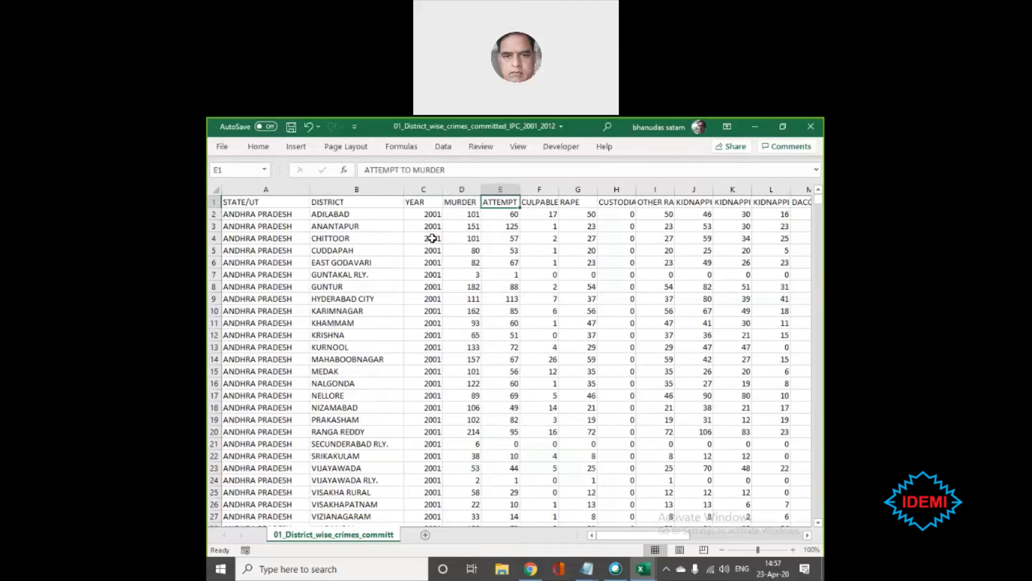
pyautogui.press('Left')
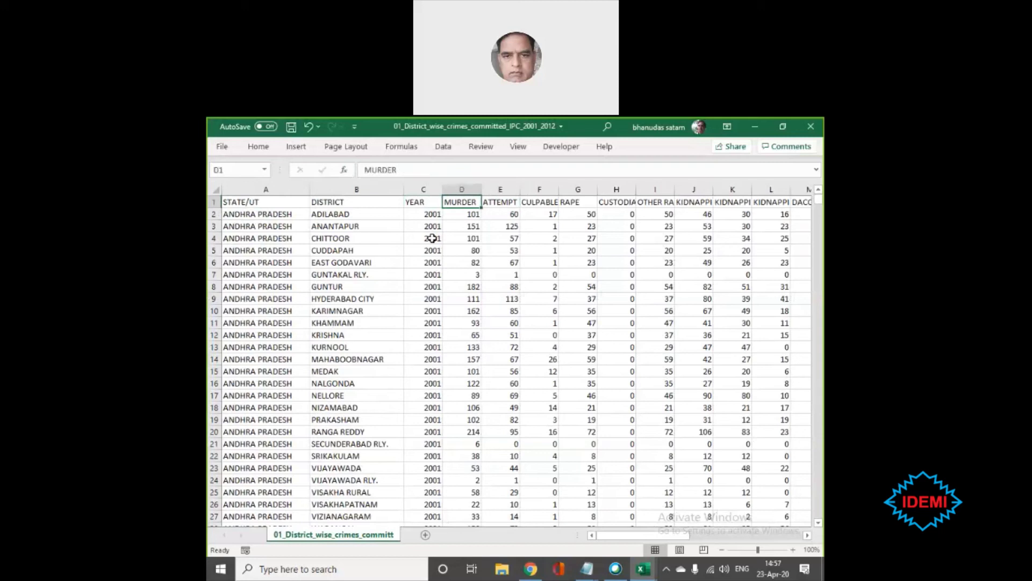
pyautogui.press('Right')
pyautogui.press('Right')
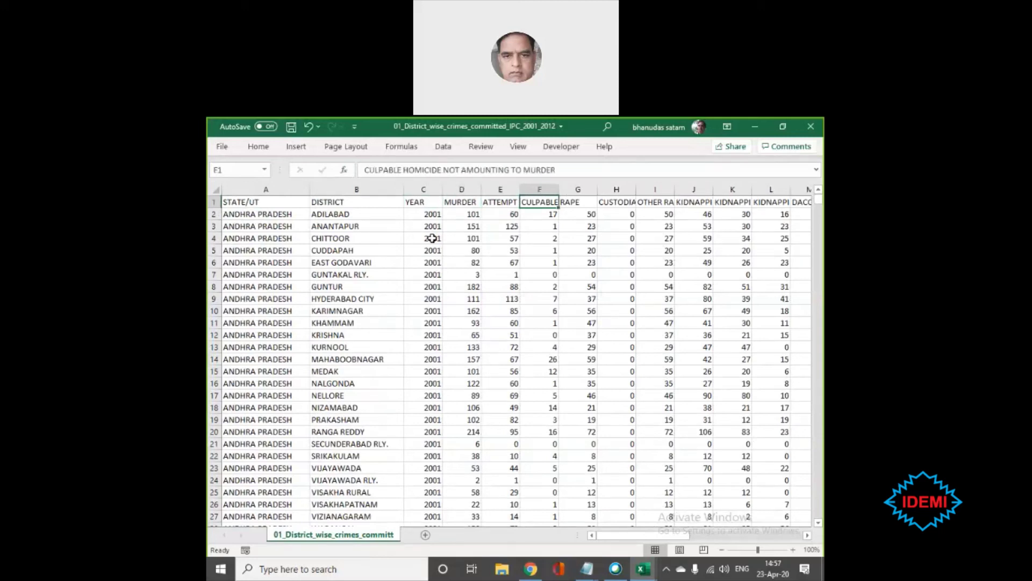
pyautogui.press('Right')
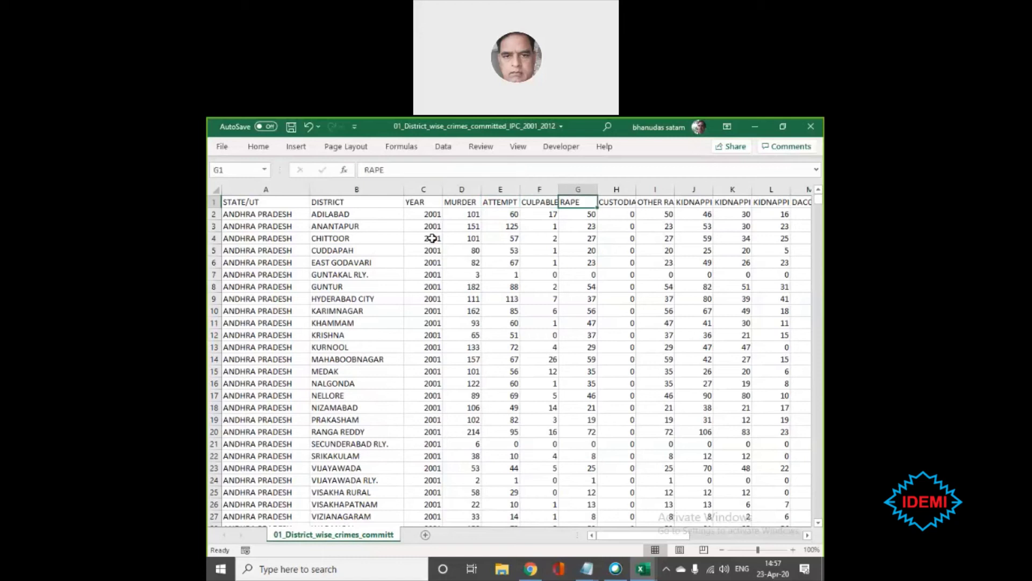
# - Autofit the width of the Custodial Rape column
pyautogui.press('Right')
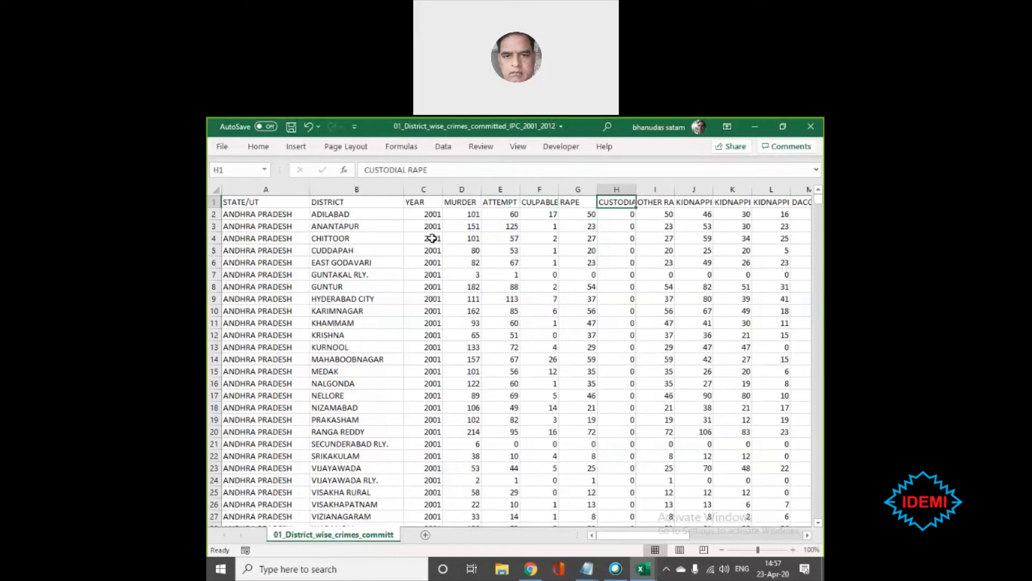
pyautogui.press('Right')
pyautogui.press('Left')
pyautogui.press('Left')
pyautogui.press('Right')
pyautogui.press('Right')
pyautogui.press('Left')
pyautogui.doubleClick(633, 188)
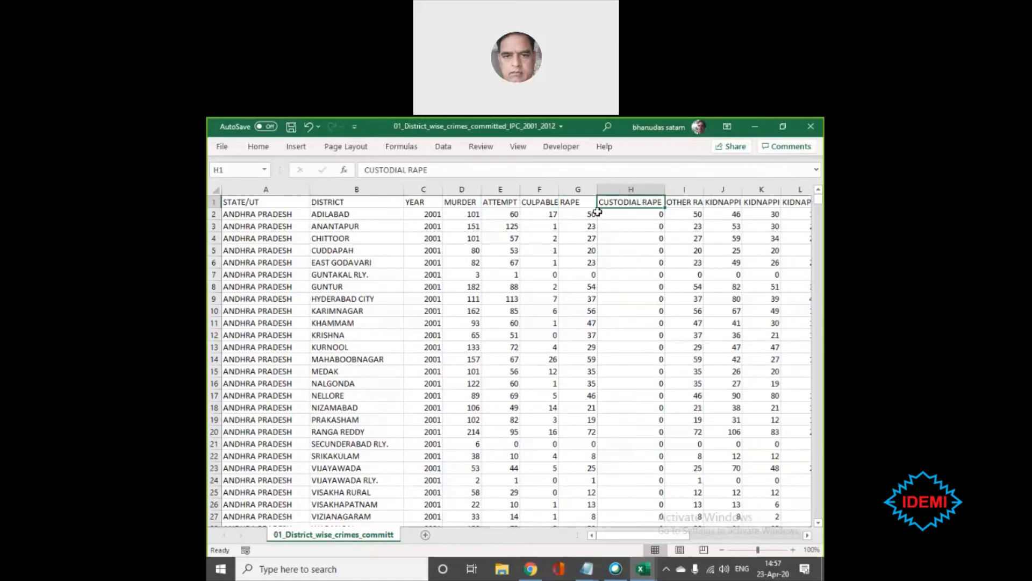
# - Examine the row 1 headings one by one from Rape in G1 through Crimes in AH1
pyautogui.click(579, 200)
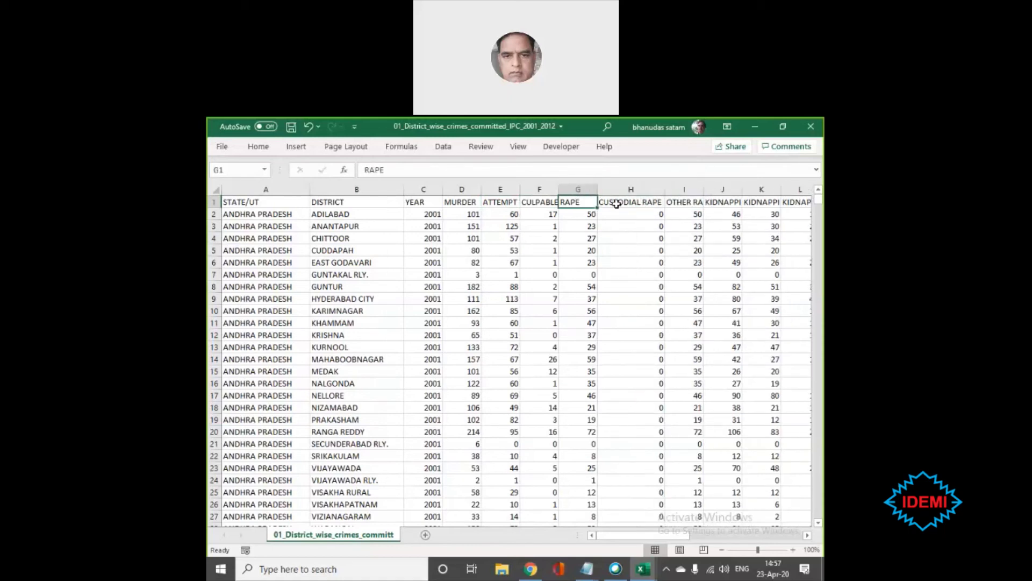
pyautogui.keyDown('shift'); pyautogui.click(623, 199); pyautogui.keyUp('shift')
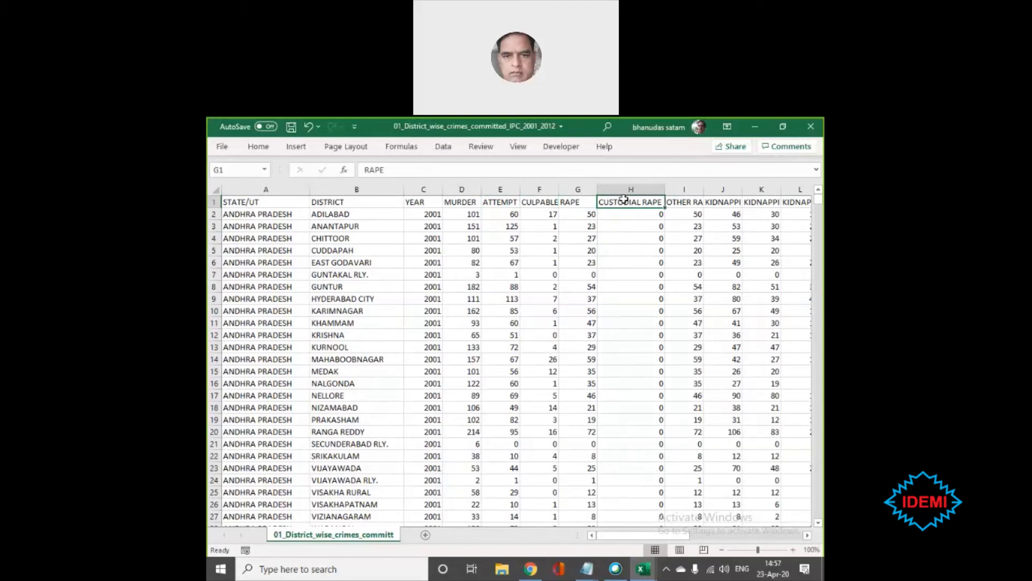
pyautogui.press('Right')
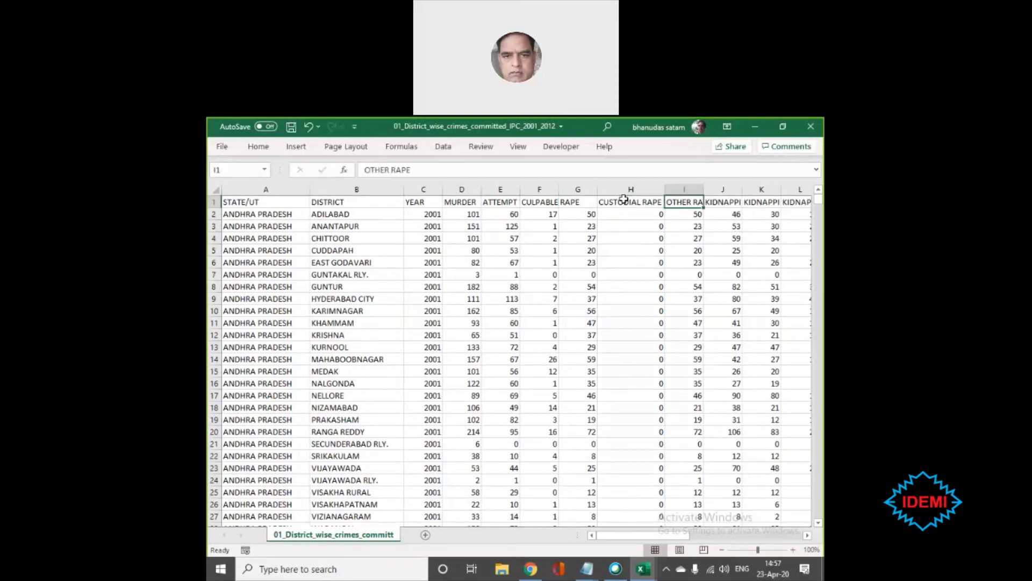
pyautogui.press('Right')
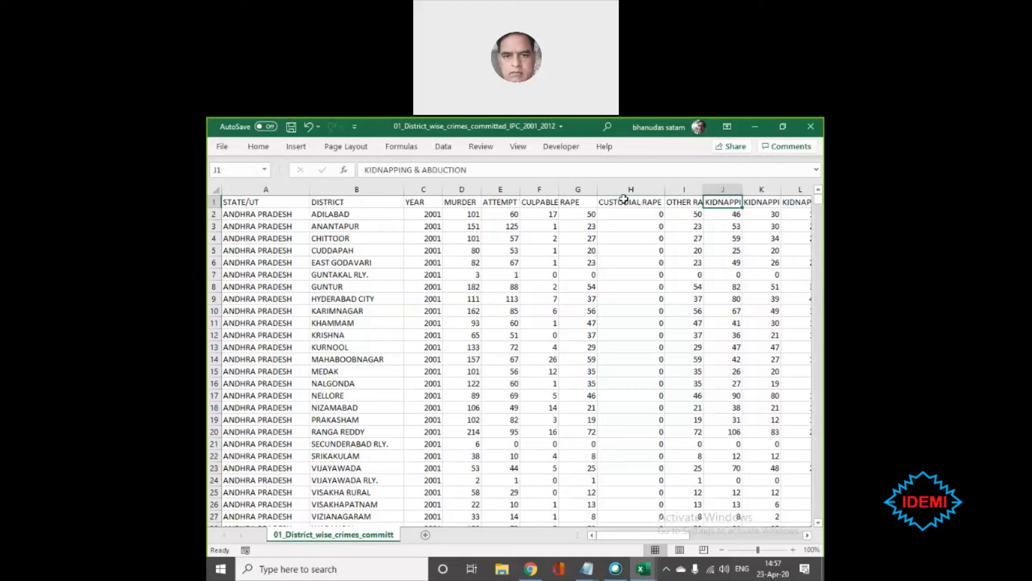
pyautogui.press('Right')
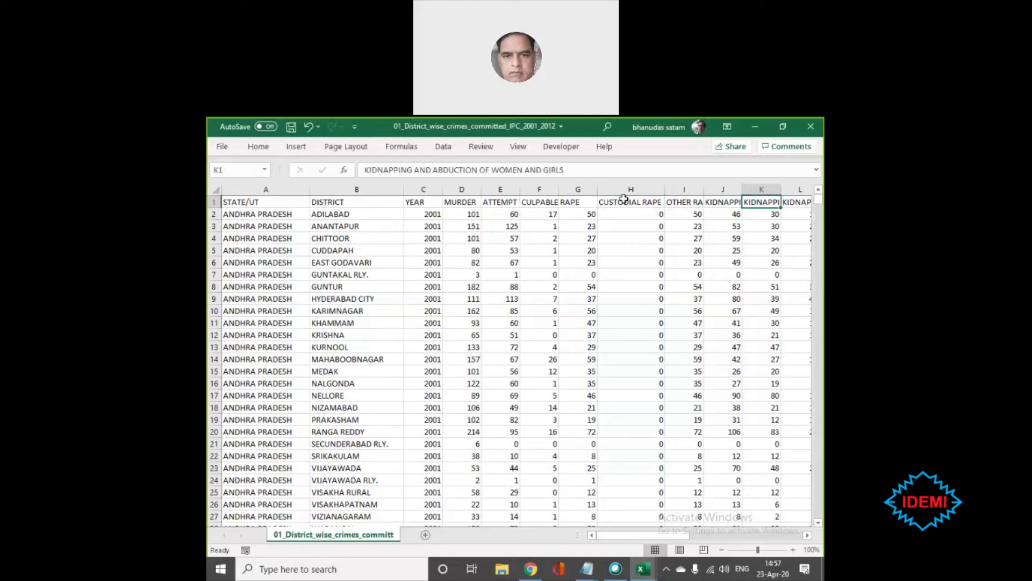
pyautogui.press('Right')
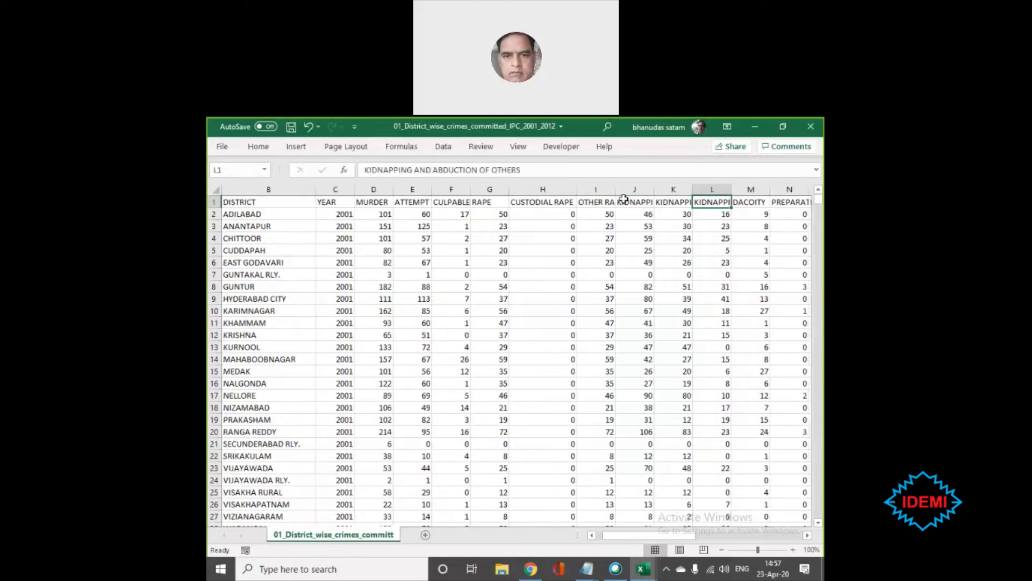
pyautogui.press('Right')
pyautogui.press('Right')
pyautogui.press('Right')
pyautogui.press('Right')
pyautogui.press('Right')
pyautogui.press('Right')
pyautogui.press('Right')
pyautogui.press('Right')
pyautogui.press('Right')
pyautogui.press('Right')
pyautogui.press('Right')
pyautogui.press('Right')
pyautogui.press('Right')
pyautogui.press('Right')
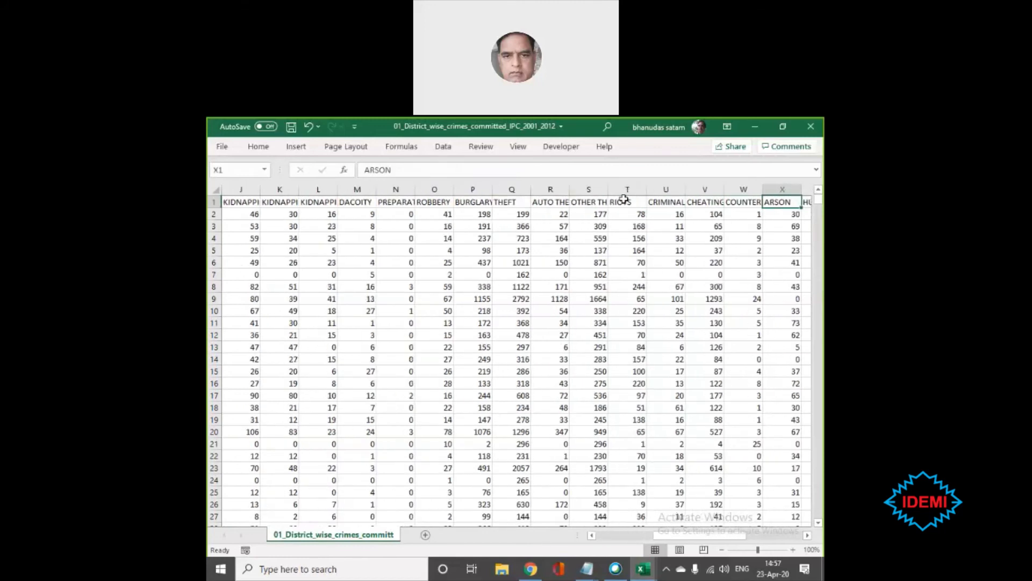
pyautogui.press('Right')
pyautogui.press('Right')
pyautogui.press('Right')
pyautogui.press('Right')
pyautogui.press('Right')
pyautogui.press('Right')
pyautogui.press('Right')
pyautogui.press('Right')
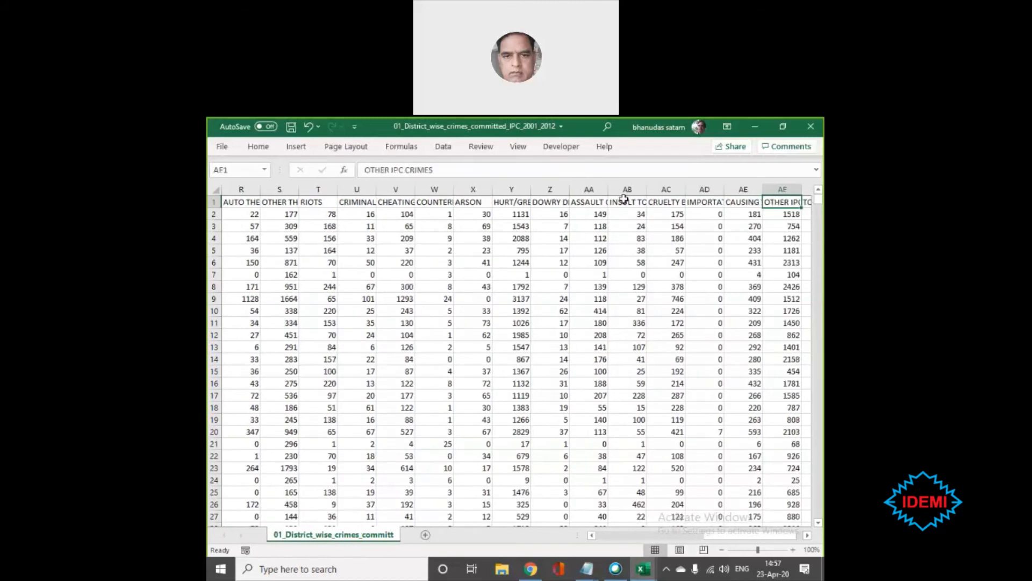
pyautogui.press('Right')
pyautogui.press('Right')
# - Copy the row 1 headings from State/UT in A1 through the Total IPC Crimes heading in AG1
pyautogui.press('Left')
pyautogui.press('Left')
pyautogui.press('Left')
pyautogui.press('Left')
pyautogui.press('Left')
pyautogui.press('Left')
pyautogui.press('Left')
pyautogui.press('Left')
pyautogui.press('Left')
pyautogui.press('Left')
pyautogui.press('Left')
pyautogui.press('Left')
pyautogui.press('Left')
pyautogui.press('Left')
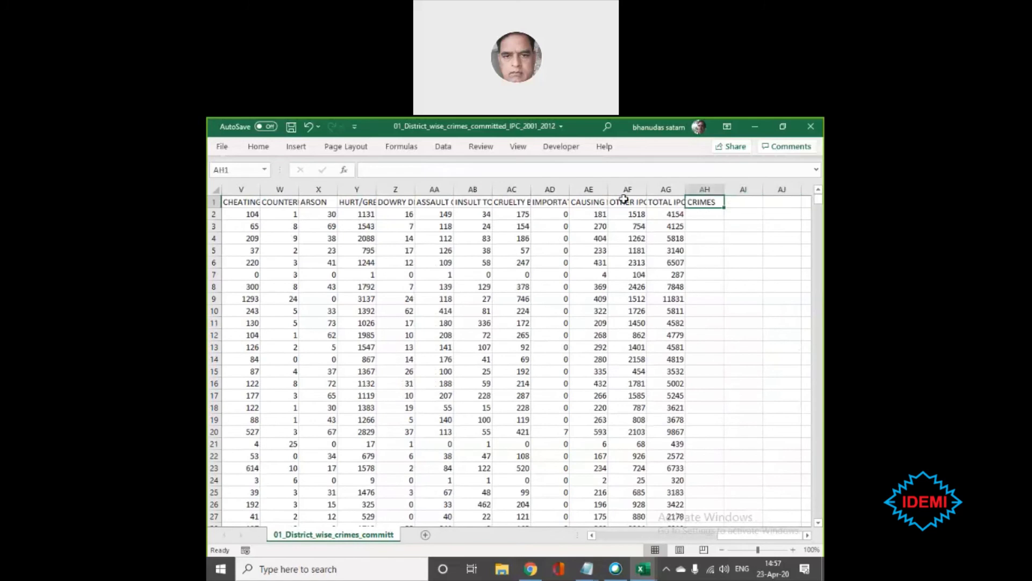
pyautogui.press('Left')
pyautogui.press('Left')
pyautogui.press('Left')
pyautogui.press('Left')
pyautogui.press('Left')
pyautogui.press('Left')
pyautogui.press('Left')
pyautogui.press('Left')
pyautogui.press('Left')
pyautogui.press('Left')
pyautogui.press('Left')
pyautogui.press('Left')
pyautogui.press('Left')
pyautogui.press('Left')
pyautogui.press('Left')
pyautogui.press('Left')
pyautogui.press('Left')
pyautogui.press('Left')
pyautogui.press('Left')
pyautogui.press('Left')
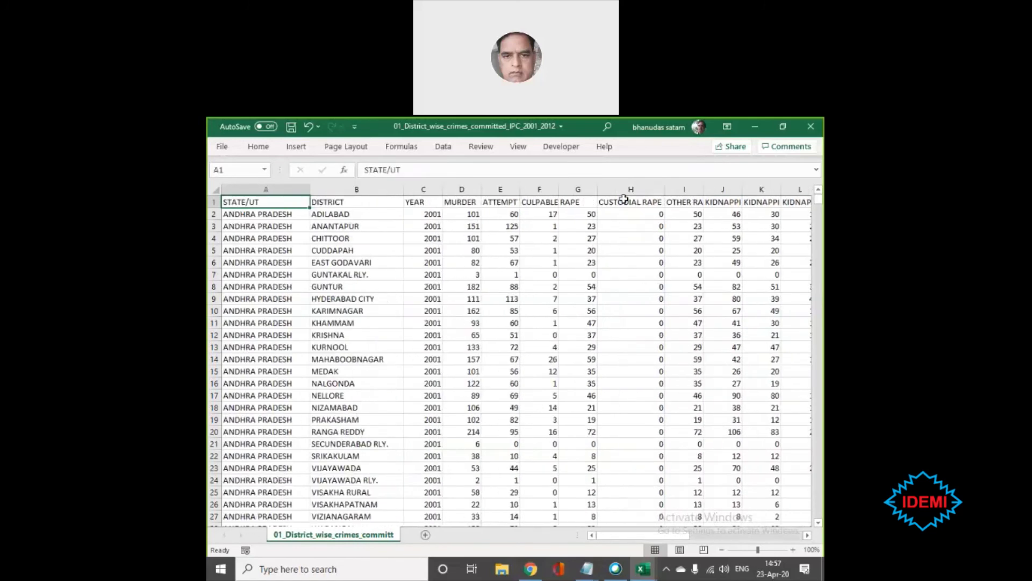
pyautogui.hotkey('ctrl', 'shift', 'Right')
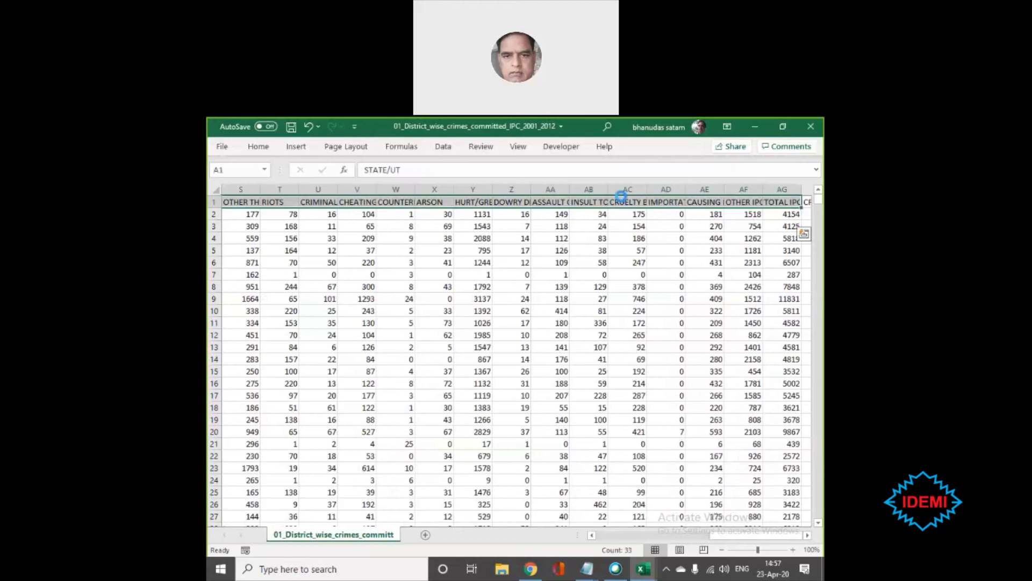
pyautogui.hotkey('ctrl', 'c')
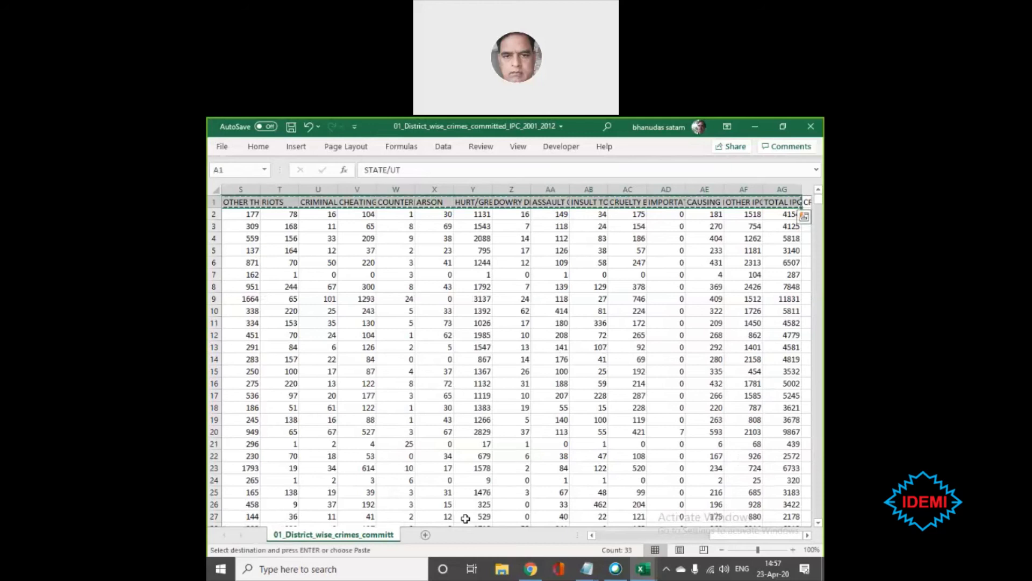
# - Paste the copied headings transposed as a vertical list from D3 on a new sheet, and autofit column D
pyautogui.click(425, 535)
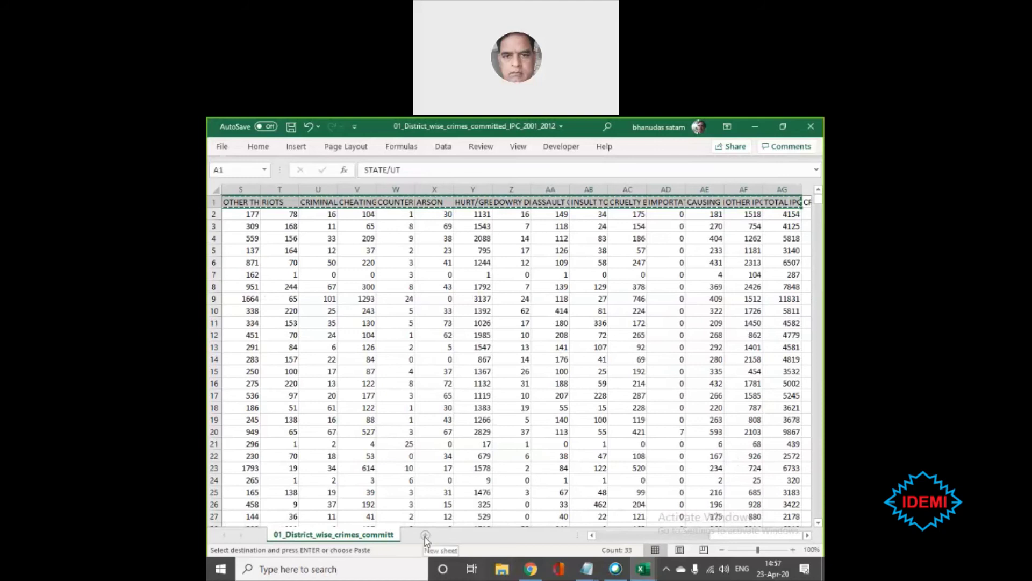
pyautogui.click(348, 222)
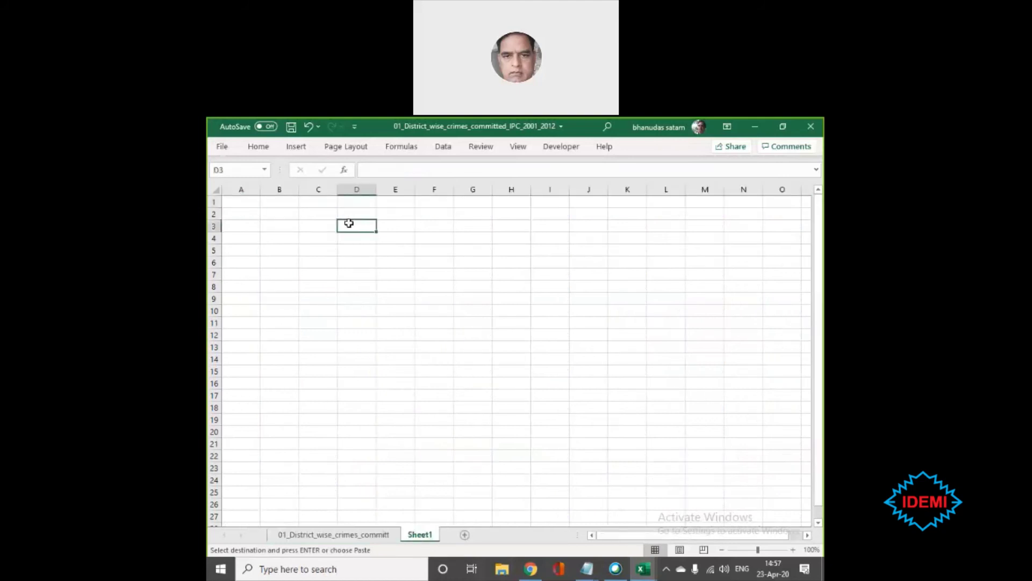
pyautogui.hotkey('alt', 'e')
pyautogui.press('s')
pyautogui.press('e')
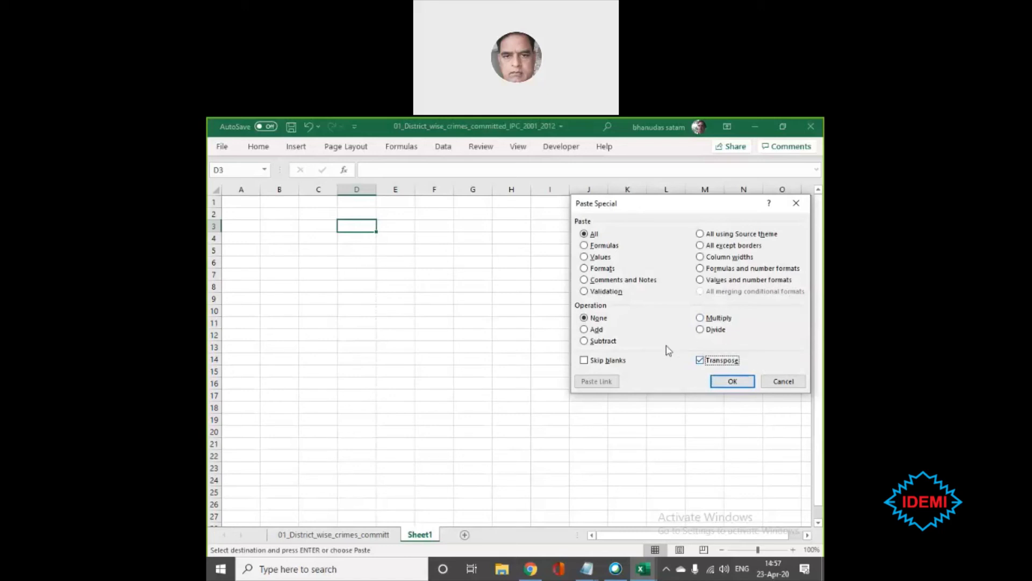
pyautogui.click(732, 381)
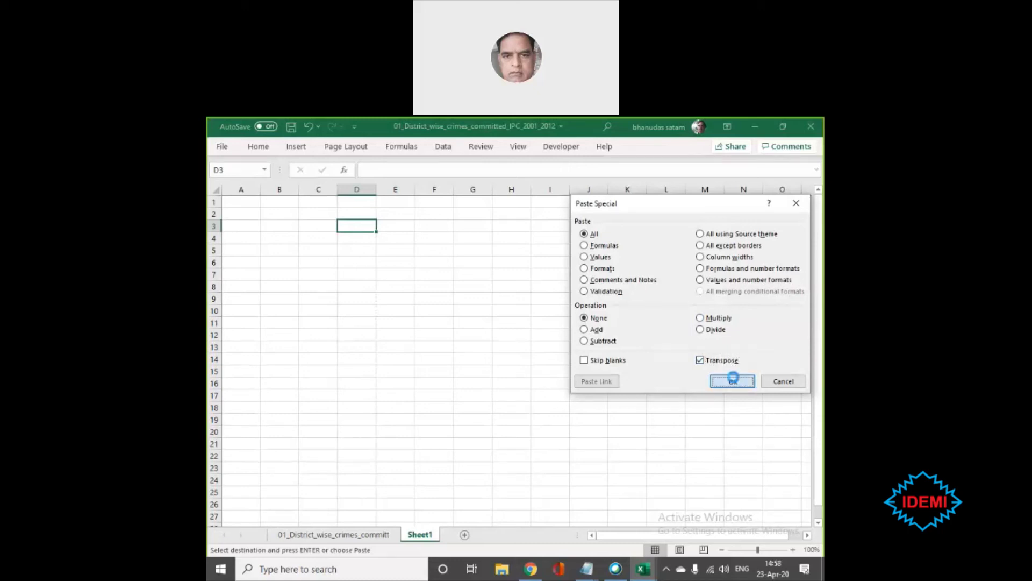
pyautogui.doubleClick(376, 188)
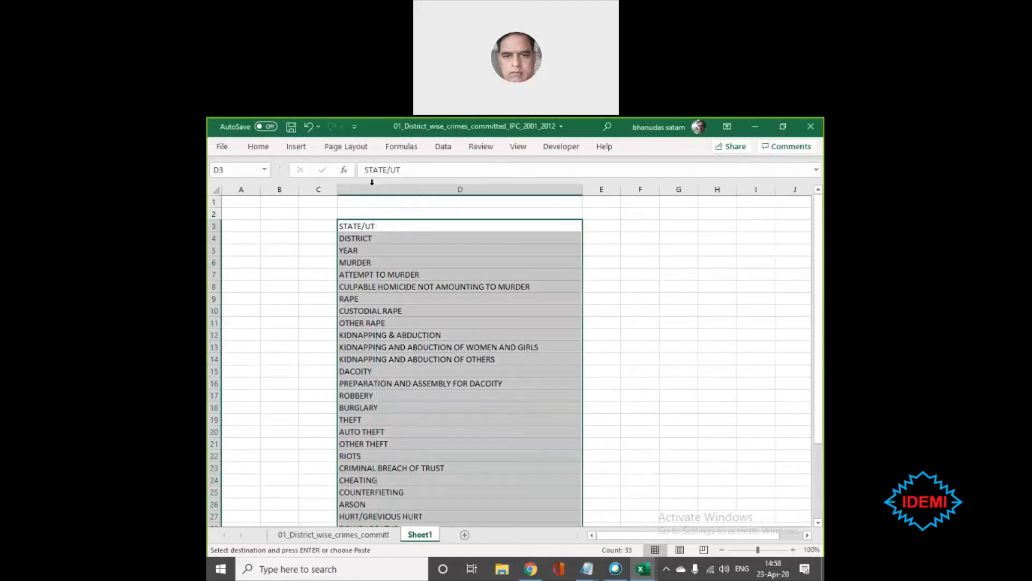
# - Select the Custodial Rape and Other Rape entries in the transposed list, and look through the whole list of headings
pyautogui.click(393, 310)
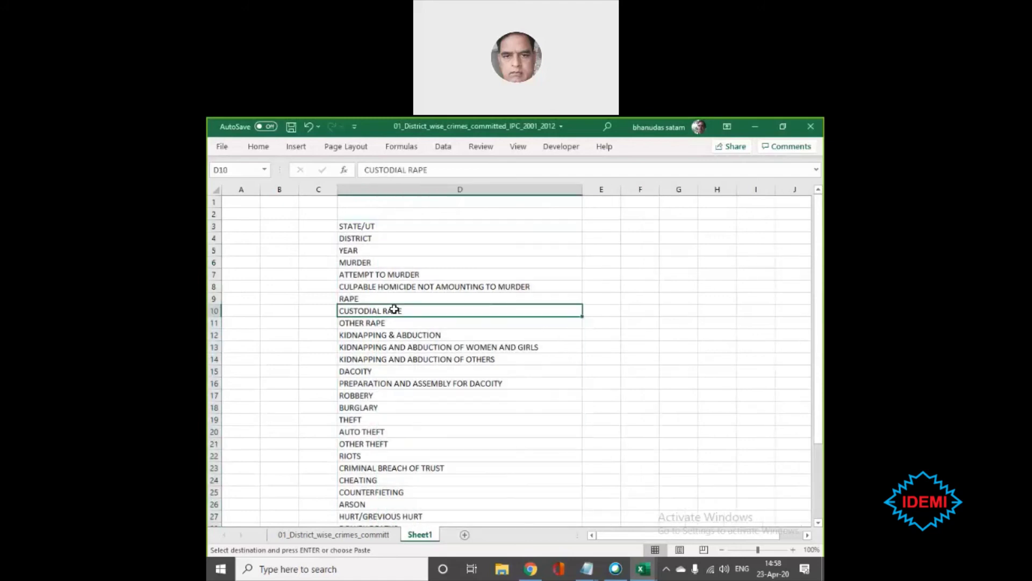
pyautogui.keyDown('ctrl'); pyautogui.click(416, 325); pyautogui.keyUp('ctrl')
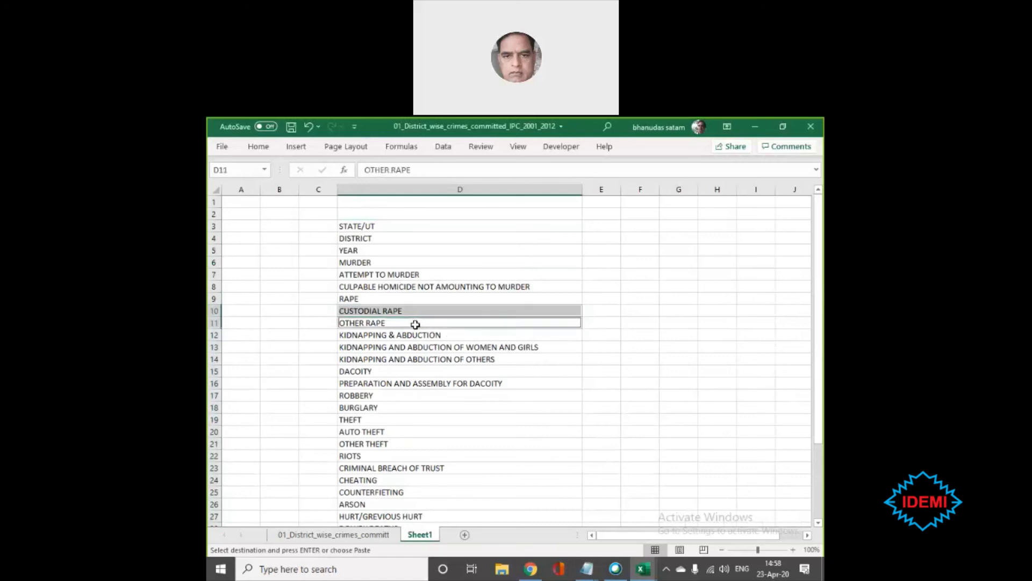
pyautogui.scroll(-2, 420, 411)
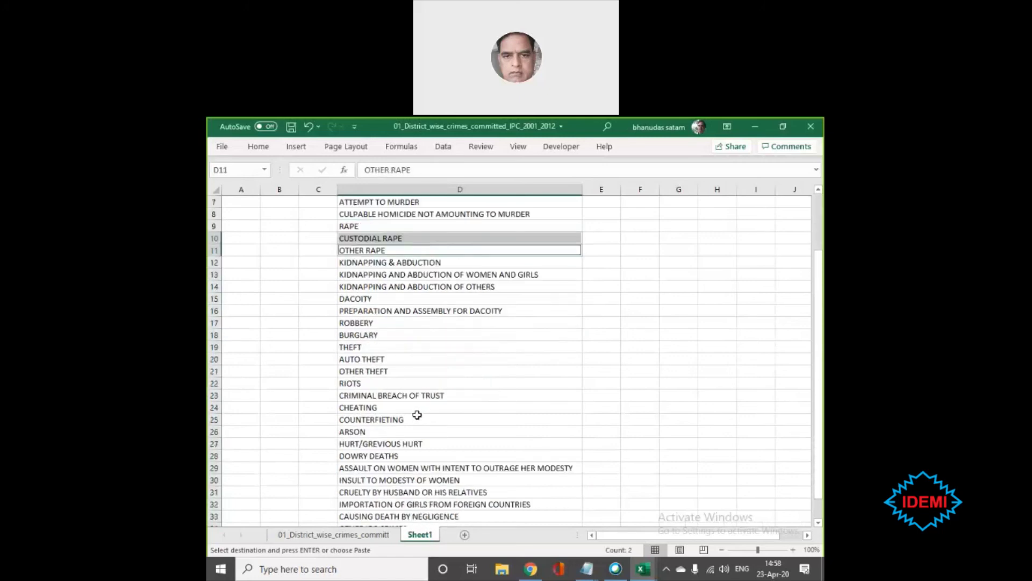
pyautogui.scroll(-2, 417, 414)
pyautogui.scroll(1, 371, 395)
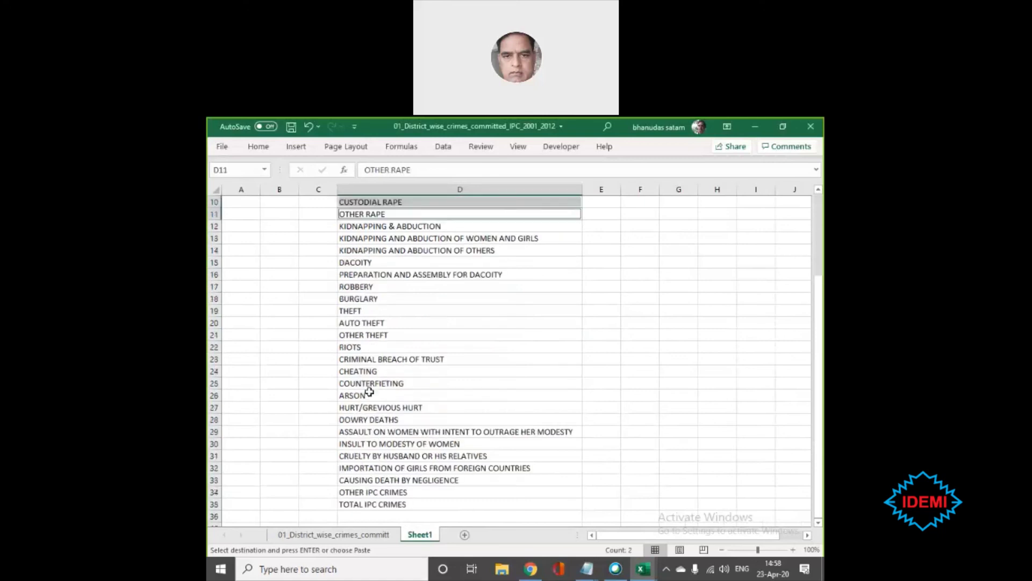
pyautogui.scroll(1, 385, 352)
pyautogui.scroll(2, 386, 348)
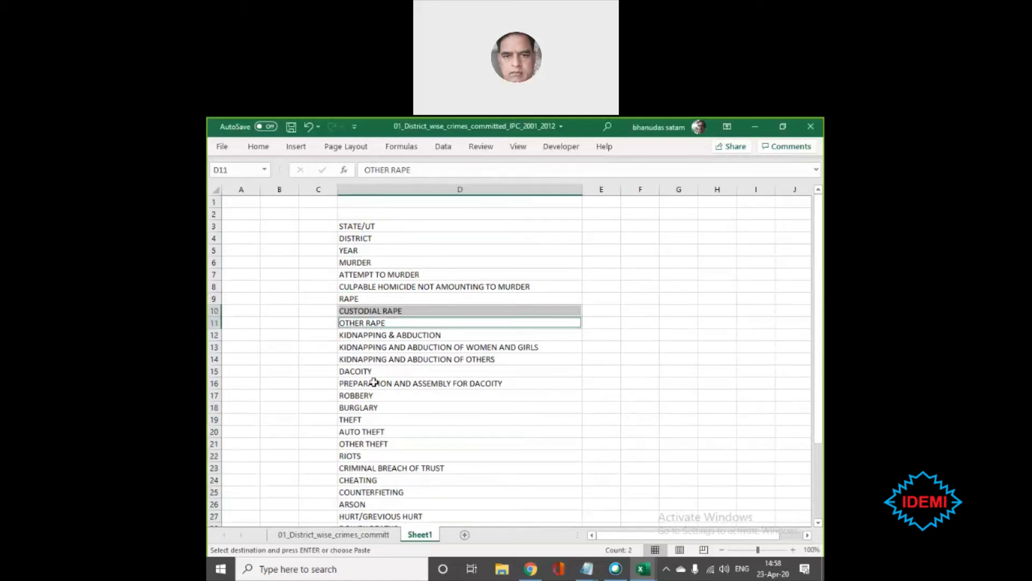
# - Review the heading list from Robbery in D17 down to Total IPC Crimes in D35
pyautogui.click(412, 398)
pyautogui.scroll(-1, 387, 415)
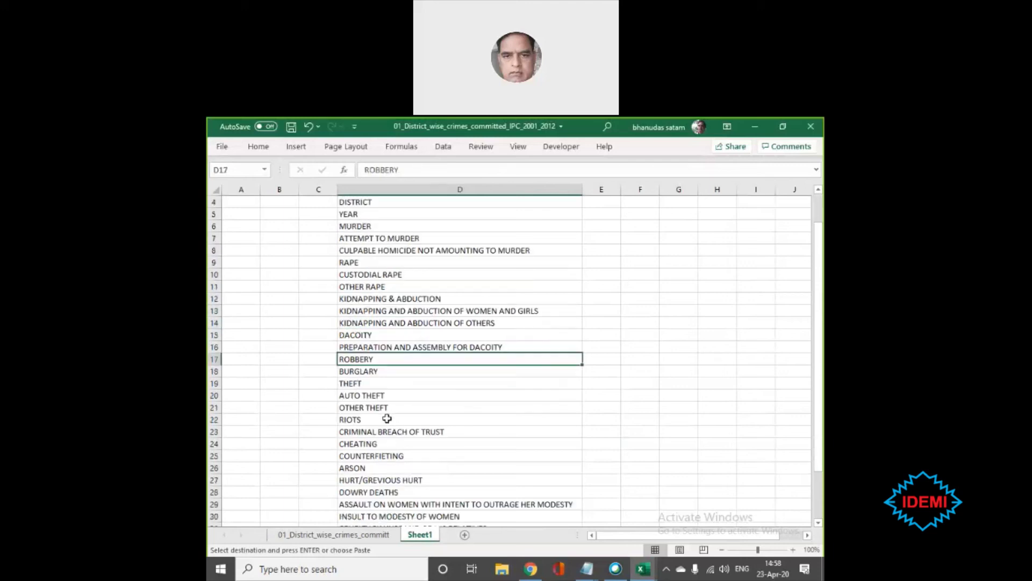
pyautogui.scroll(-1, 385, 389)
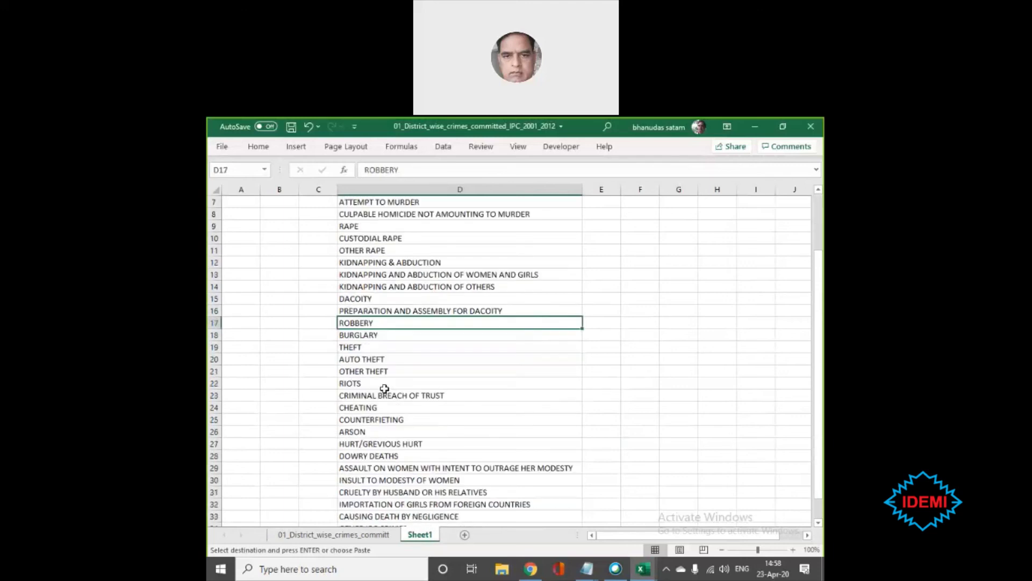
pyautogui.scroll(-2, 383, 388)
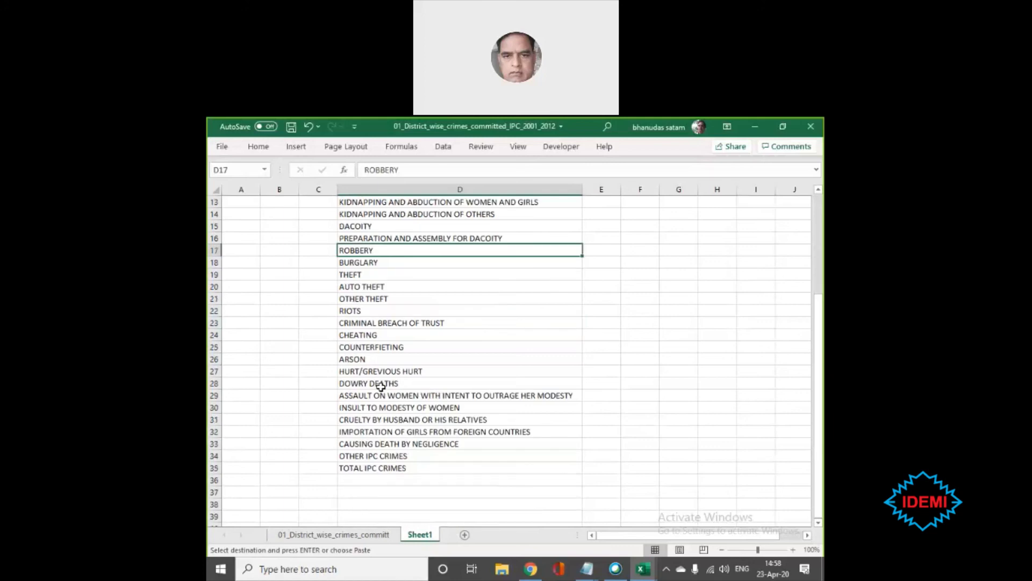
pyautogui.click(373, 463)
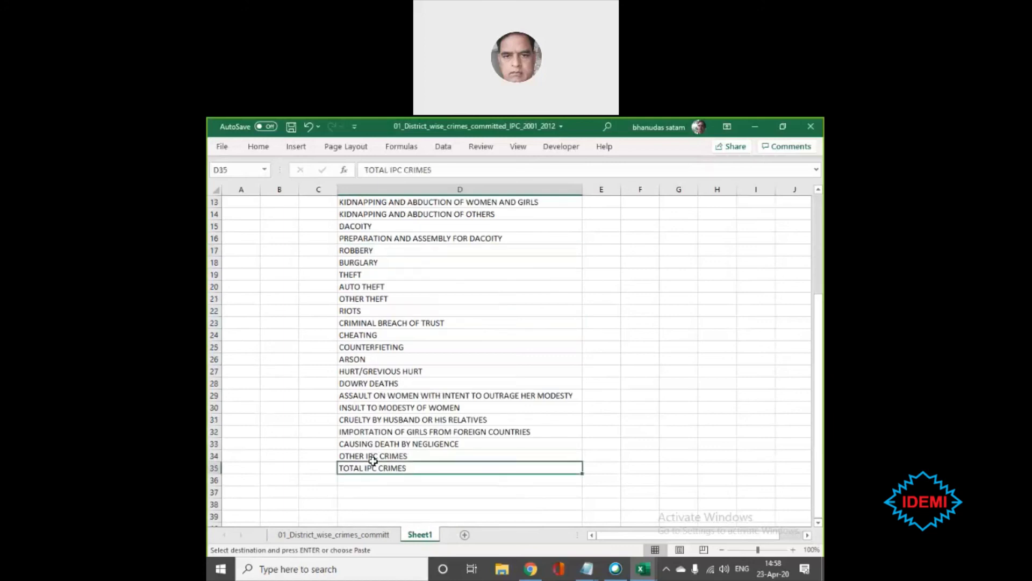
pyautogui.moveTo(373, 462); pyautogui.dragTo(375, 381)
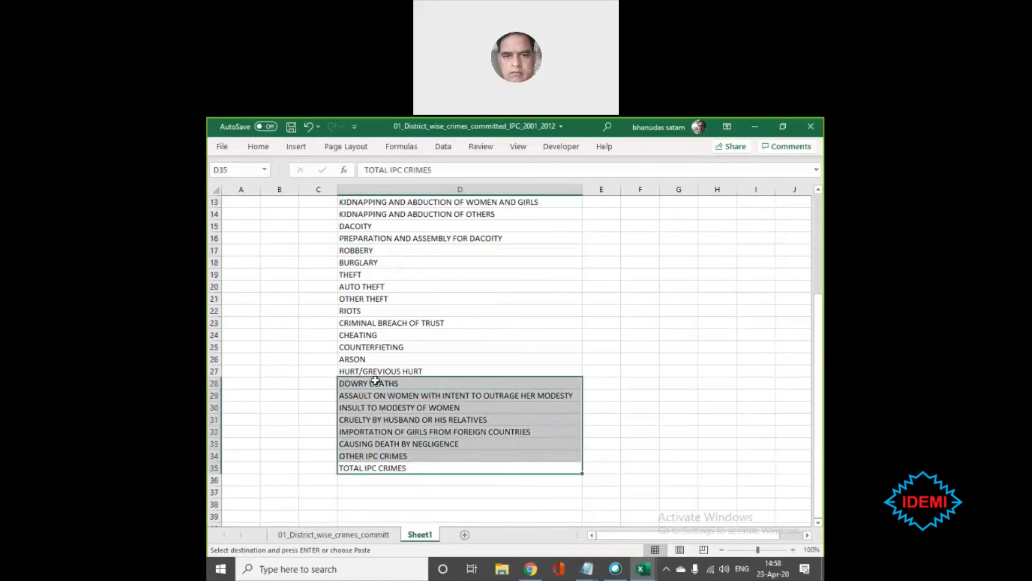
pyautogui.click(439, 357)
# - Open the CSV file 02_01_District_wise_crimes_committed_against_SC_2001_2012 from the csvfiles folder
pyautogui.click(222, 147)
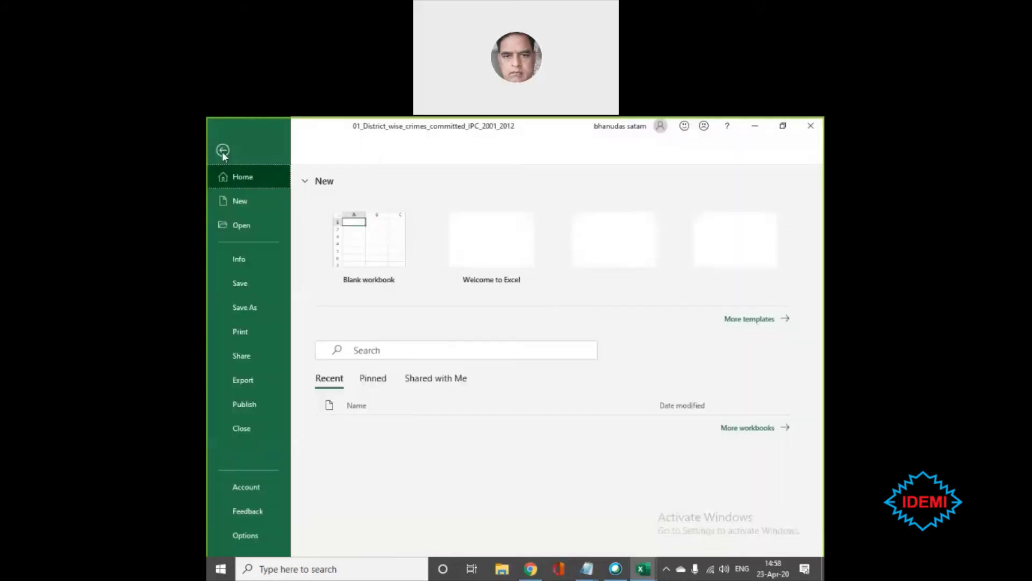
pyautogui.click(246, 226)
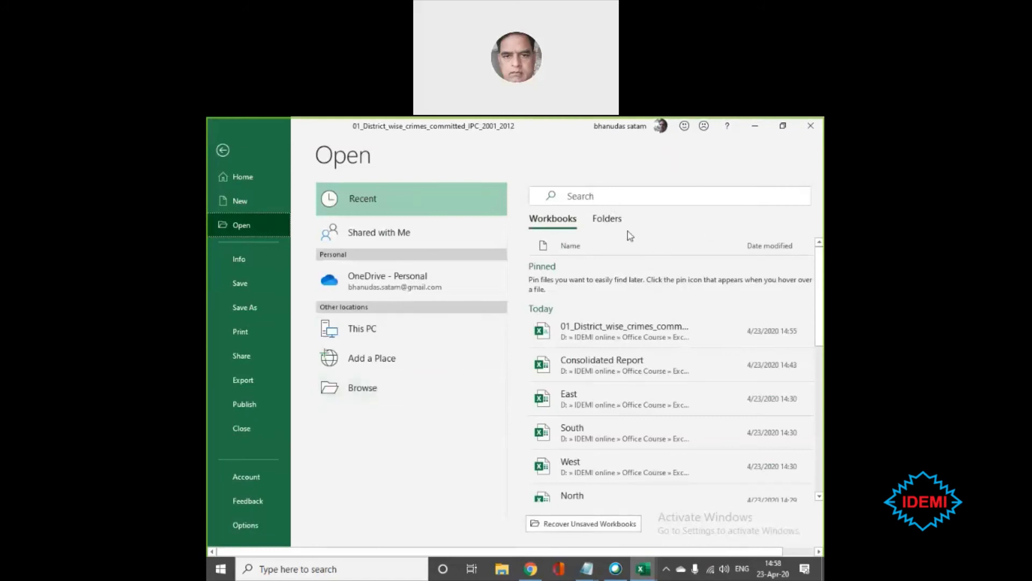
pyautogui.click(612, 222)
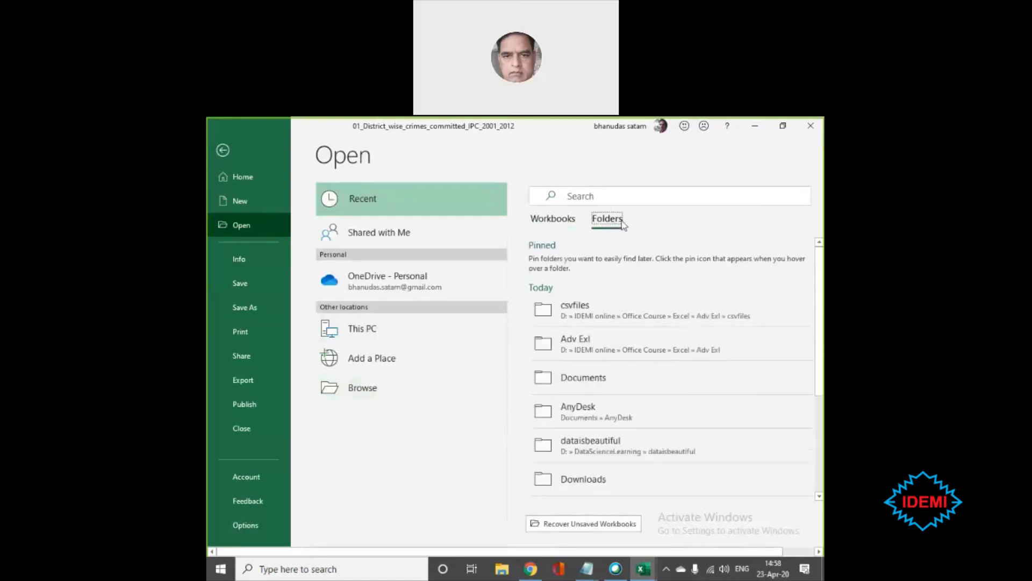
pyautogui.click(611, 307)
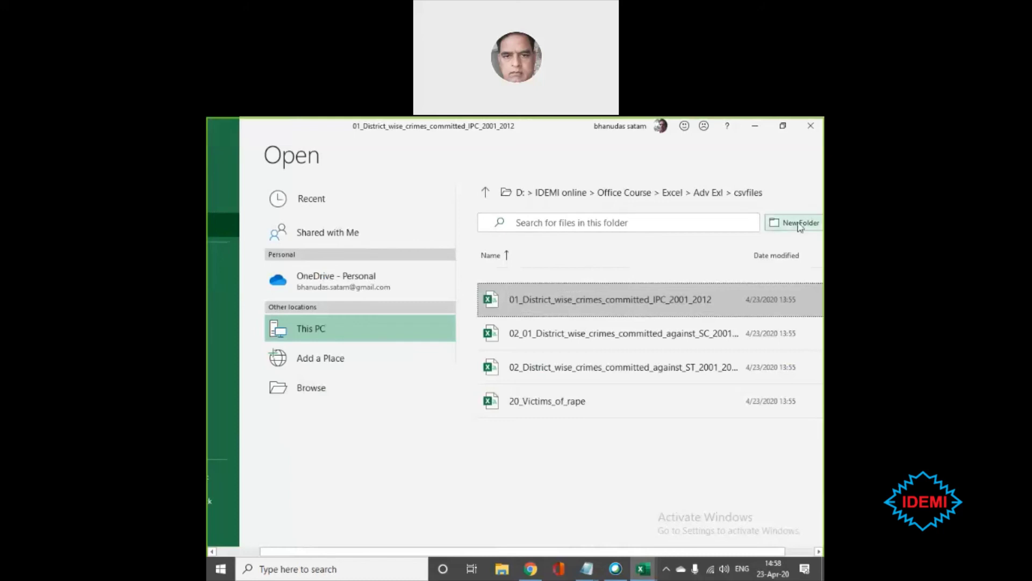
pyautogui.click(750, 195)
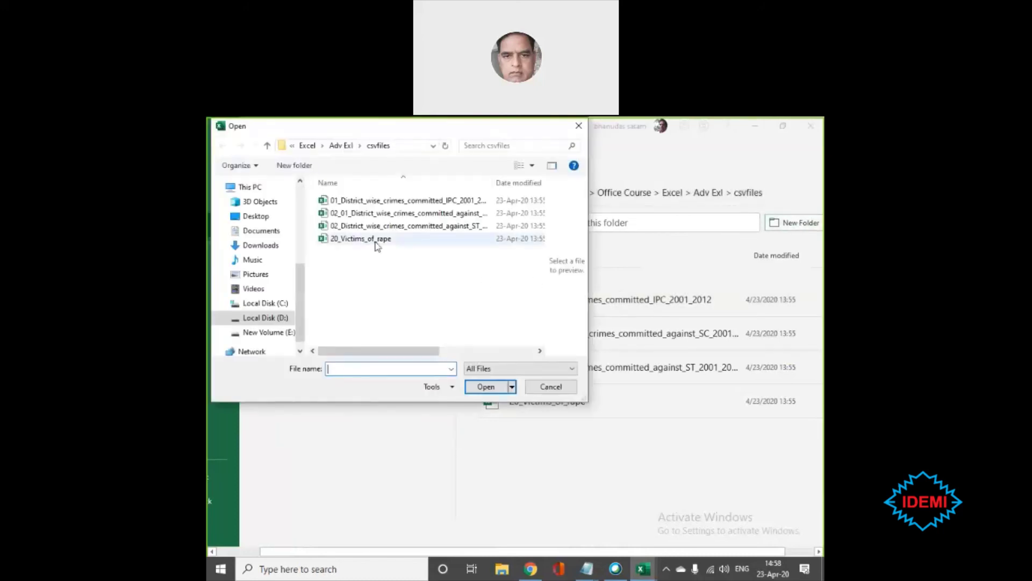
pyautogui.click(365, 214)
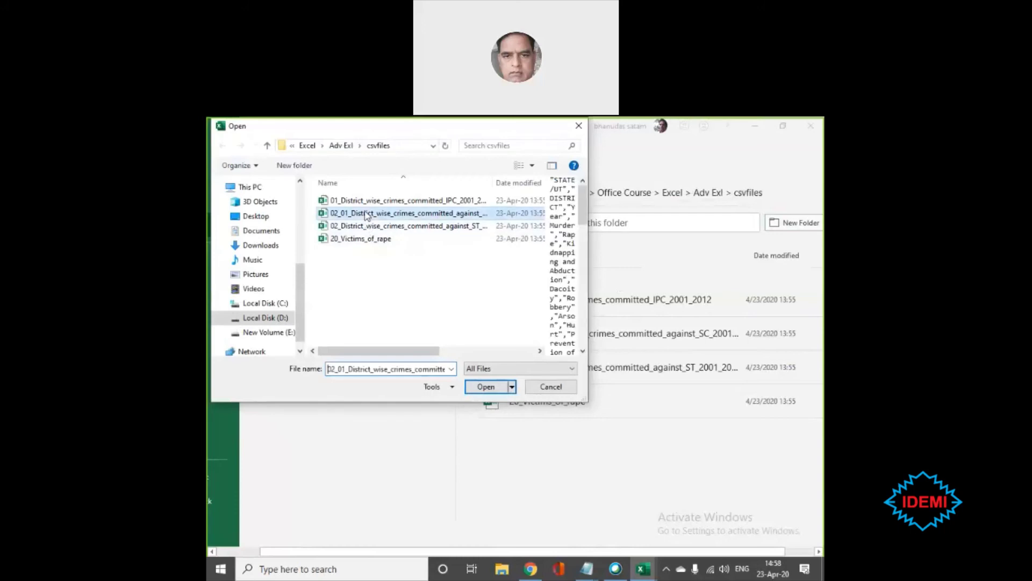
pyautogui.click(494, 391)
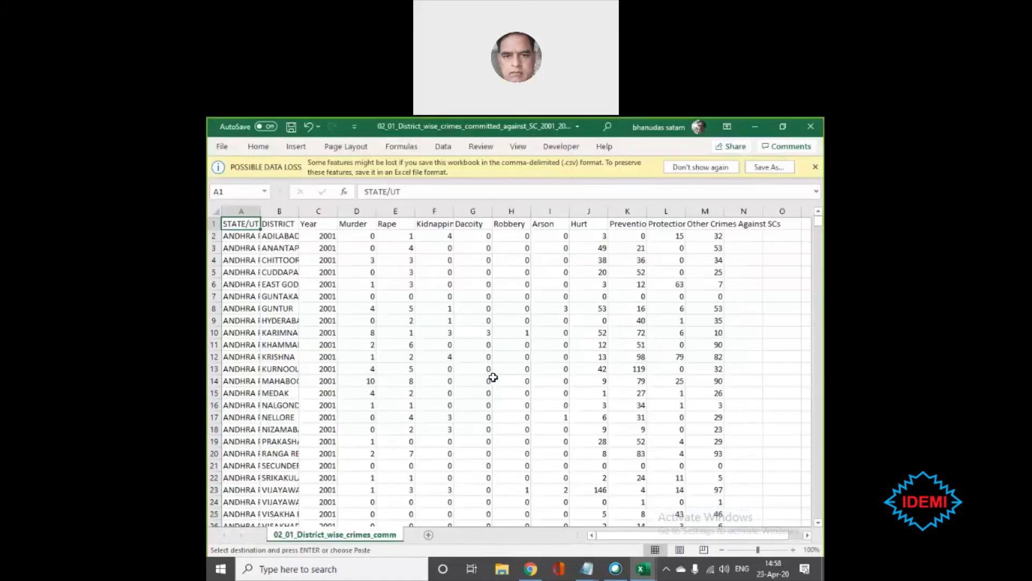
# - Go through the row 1 headings of the SC crimes file from State/UT to Other Crimes Against SCs, and return to A1
pyautogui.click(419, 235)
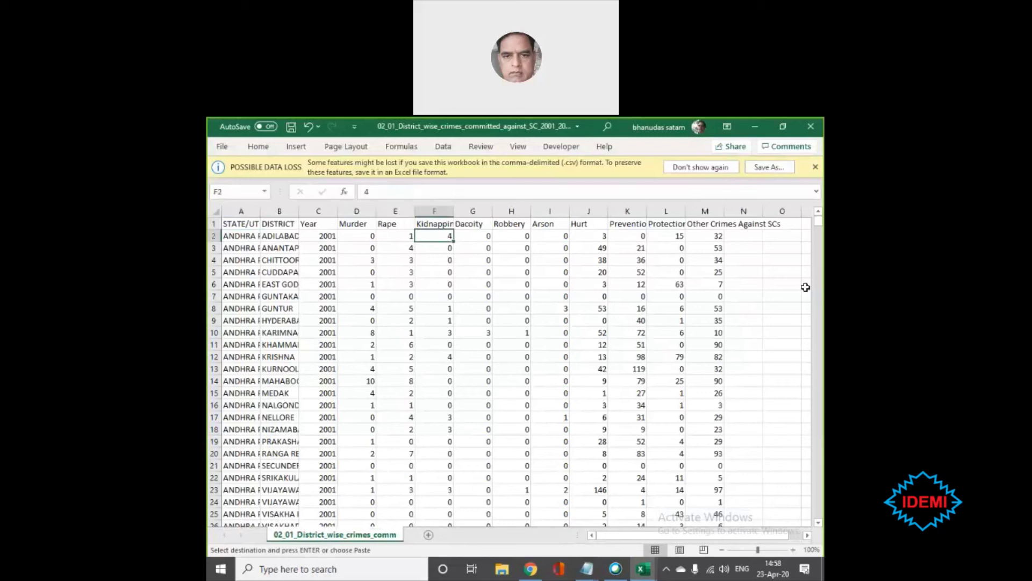
pyautogui.press('Up')
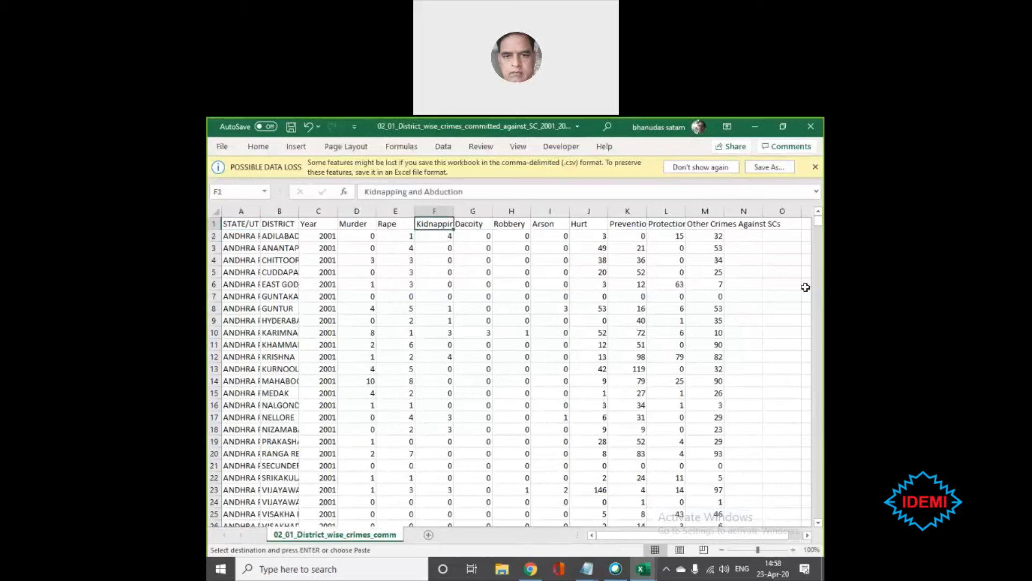
pyautogui.press('Home')
pyautogui.press('Right')
pyautogui.press('Right')
pyautogui.press('Right')
pyautogui.press('Right')
pyautogui.press('Right')
pyautogui.press('Right')
pyautogui.press('Right')
pyautogui.press('Right')
pyautogui.press('Right')
pyautogui.press('Right')
pyautogui.press('Right')
pyautogui.press('Right')
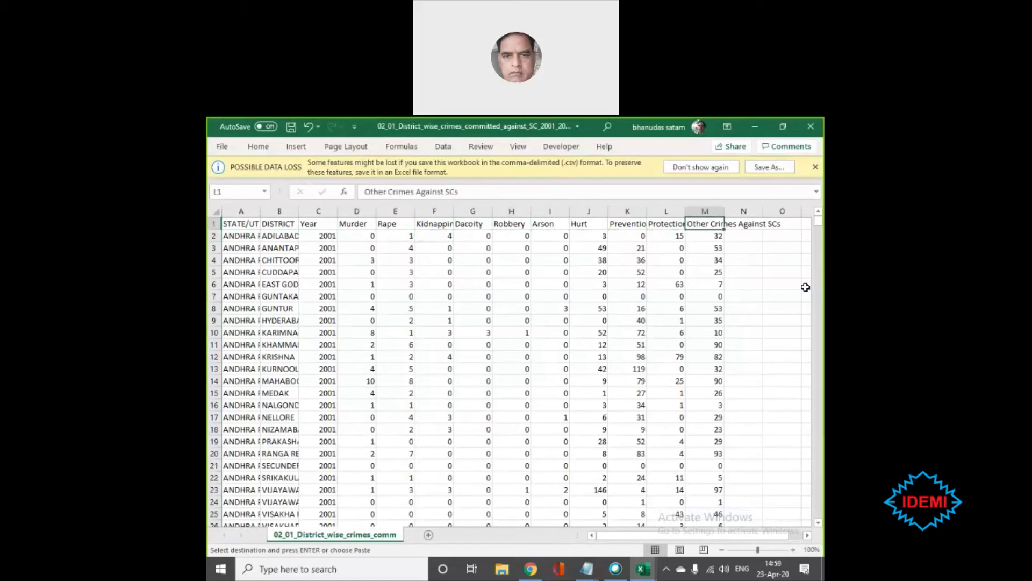
pyautogui.press('Home')
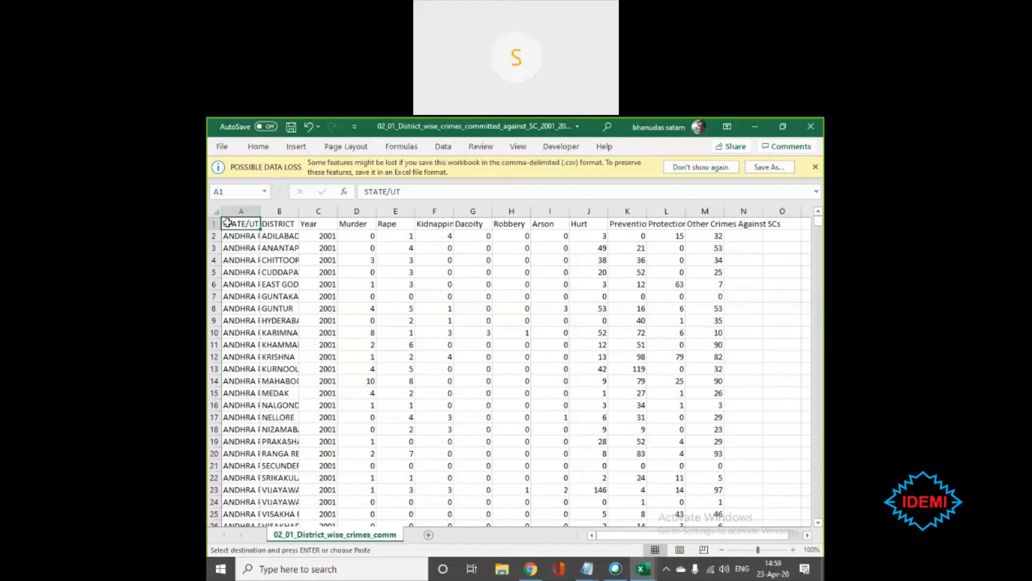
# - Inspect the Rape, Robbery, Dacoity and Kidnapping and Abduction headings, and select the Robbery and Rape columns in turn
pyautogui.click(387, 222)
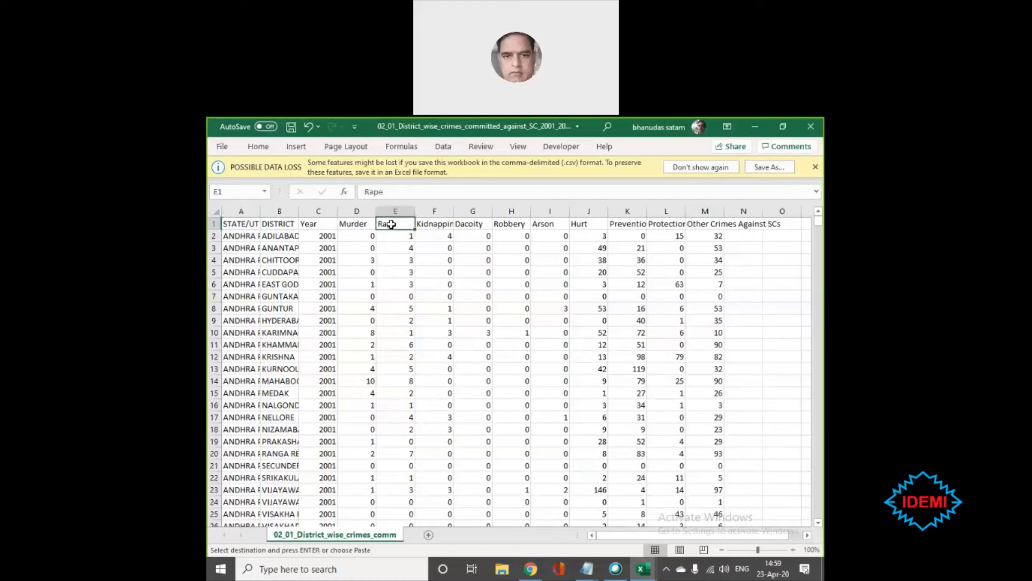
pyautogui.click(511, 223)
pyautogui.click(476, 223)
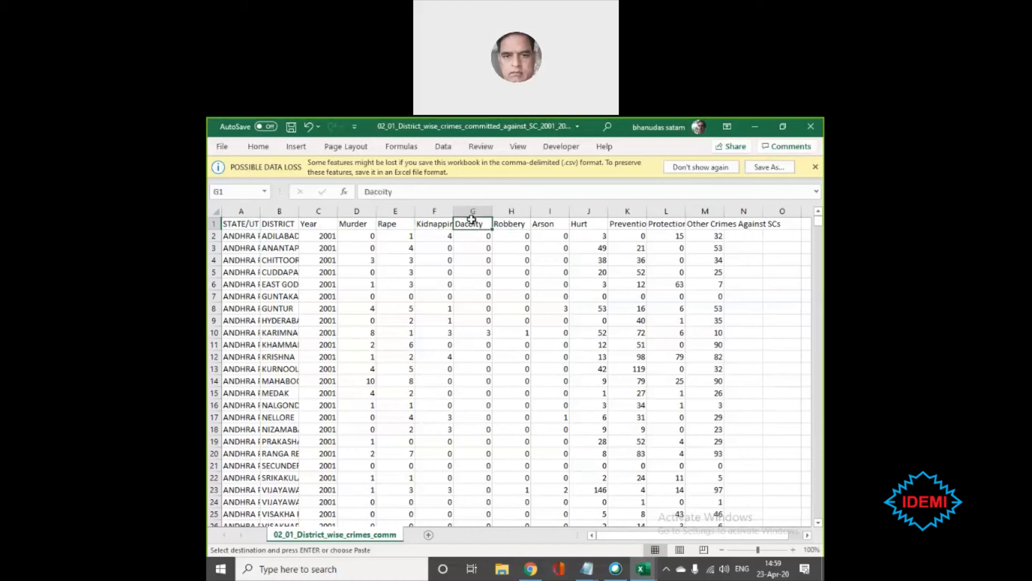
pyautogui.click(434, 221)
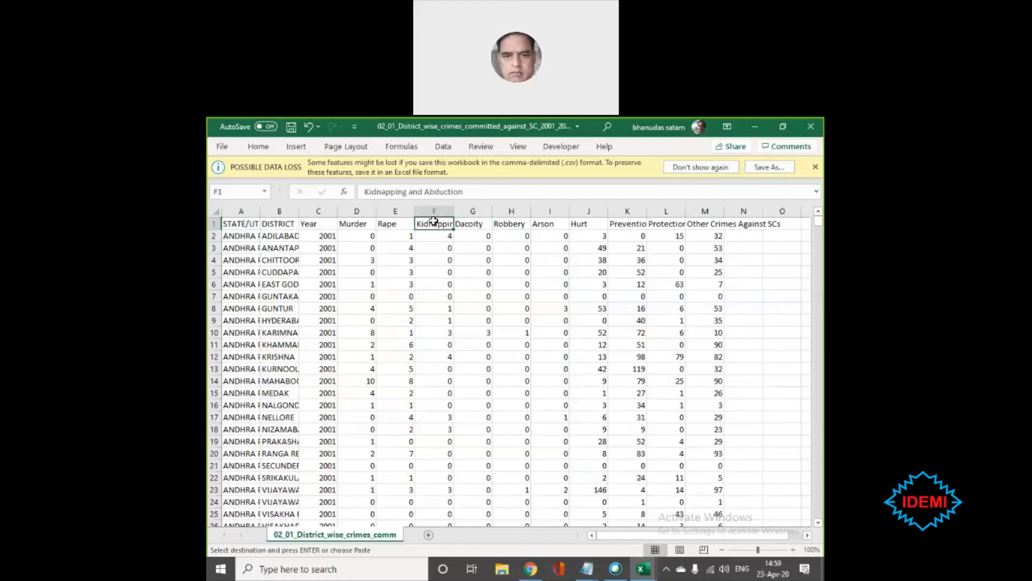
pyautogui.click(389, 210)
pyautogui.click(511, 211)
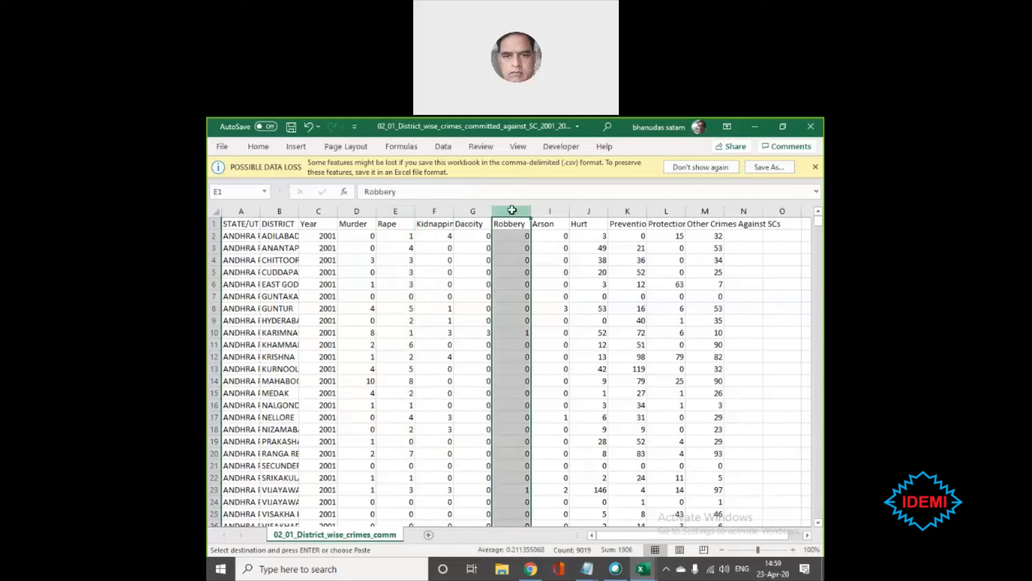
pyautogui.click(391, 208)
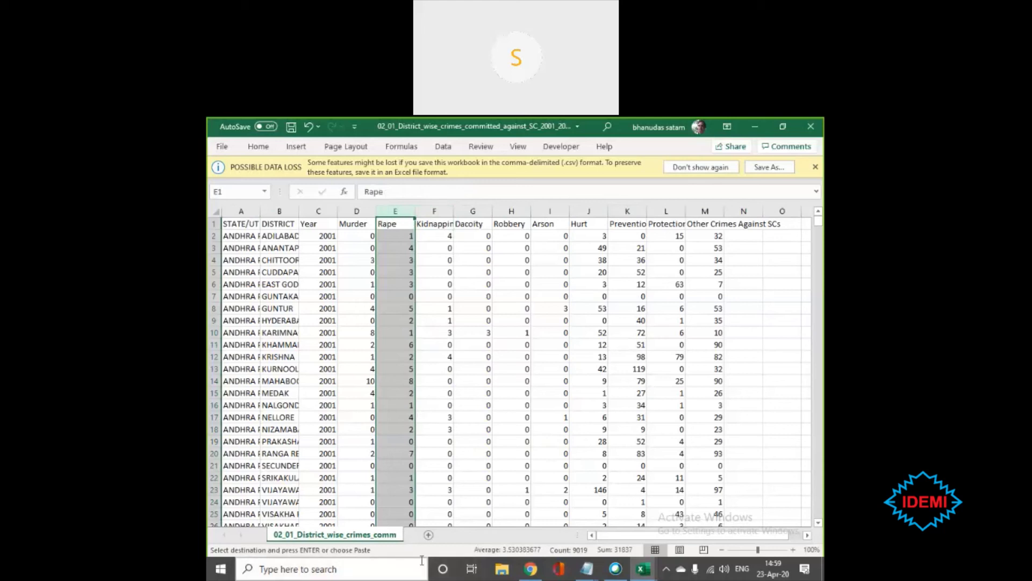
# - Switch back to the IPC crimes workbook and check its heading list, selecting the Custodial Rape and Other Rape entries
pyautogui.hotkey('alt', 'Tab')
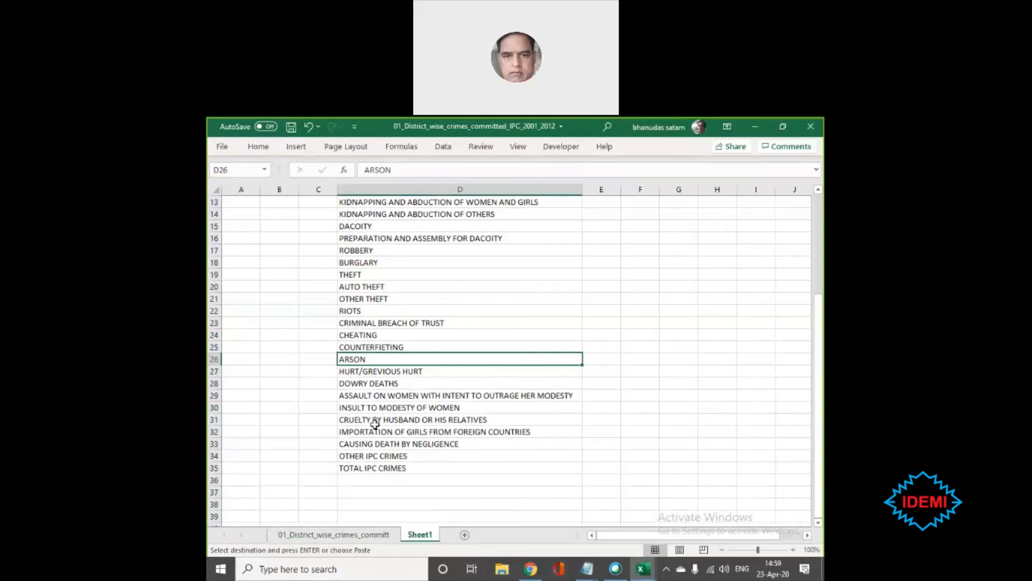
pyautogui.scroll(3, 370, 403)
pyautogui.click(370, 275)
pyautogui.keyDown('ctrl'); pyautogui.click(366, 287); pyautogui.keyUp('ctrl')
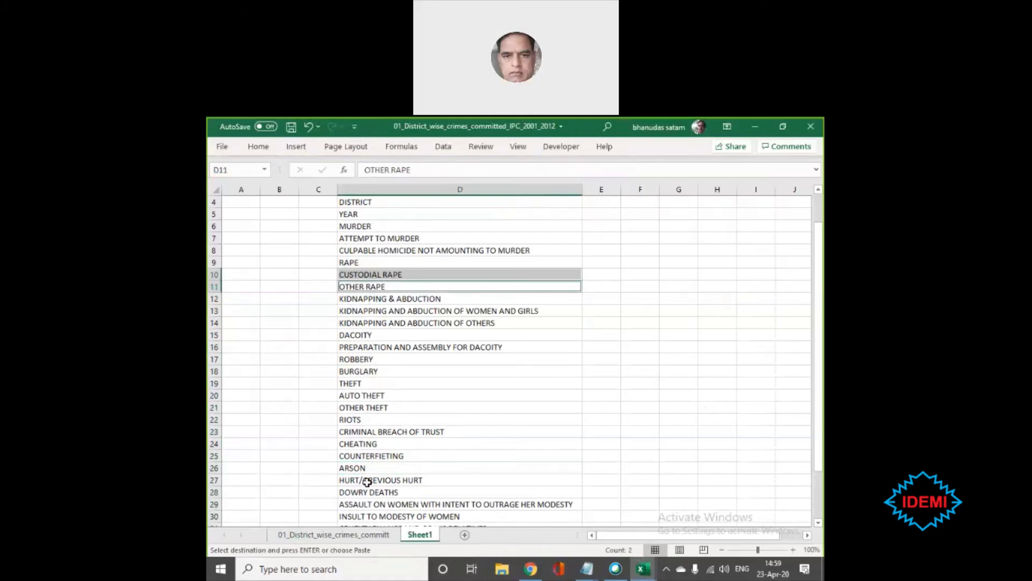
pyautogui.scroll(-3, 366, 482)
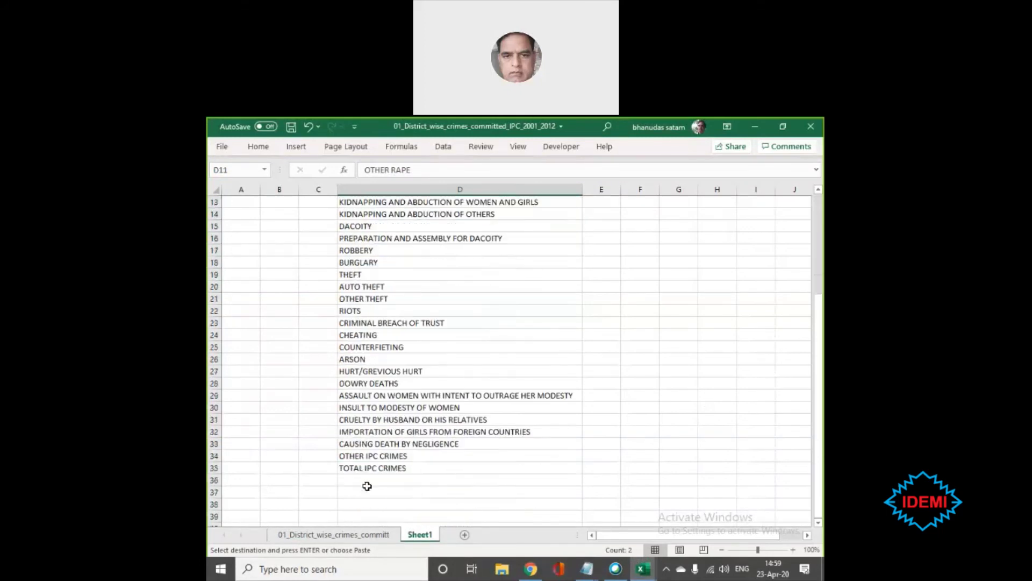
pyautogui.scroll(4, 367, 486)
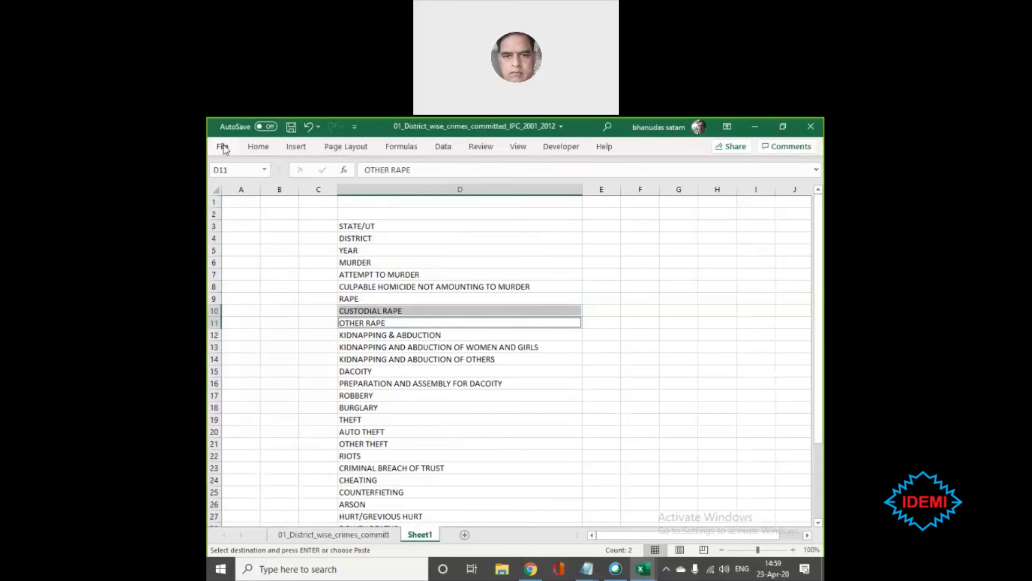
pyautogui.click(625, 283)
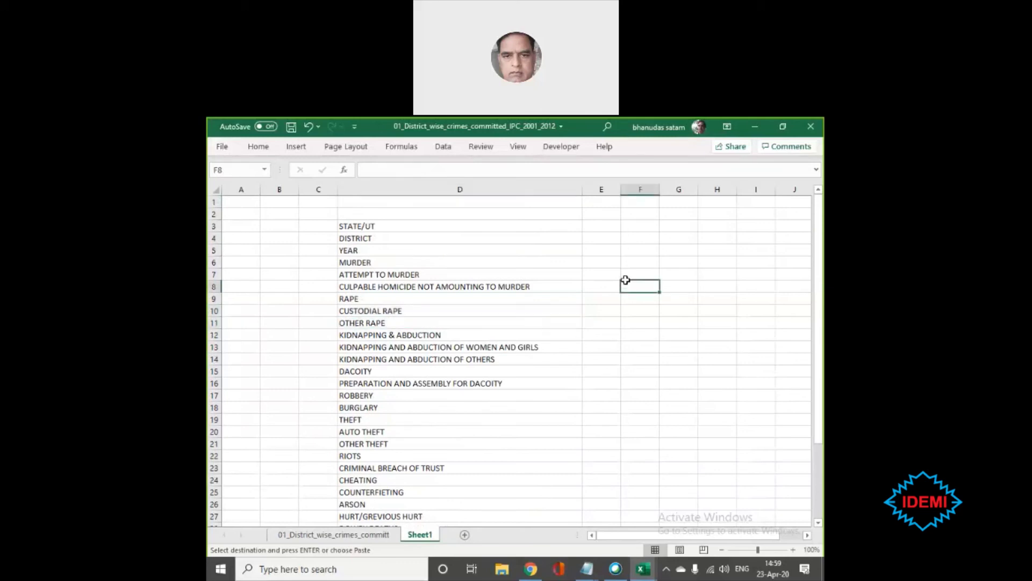
pyautogui.hotkey('ctrl', 'Home')
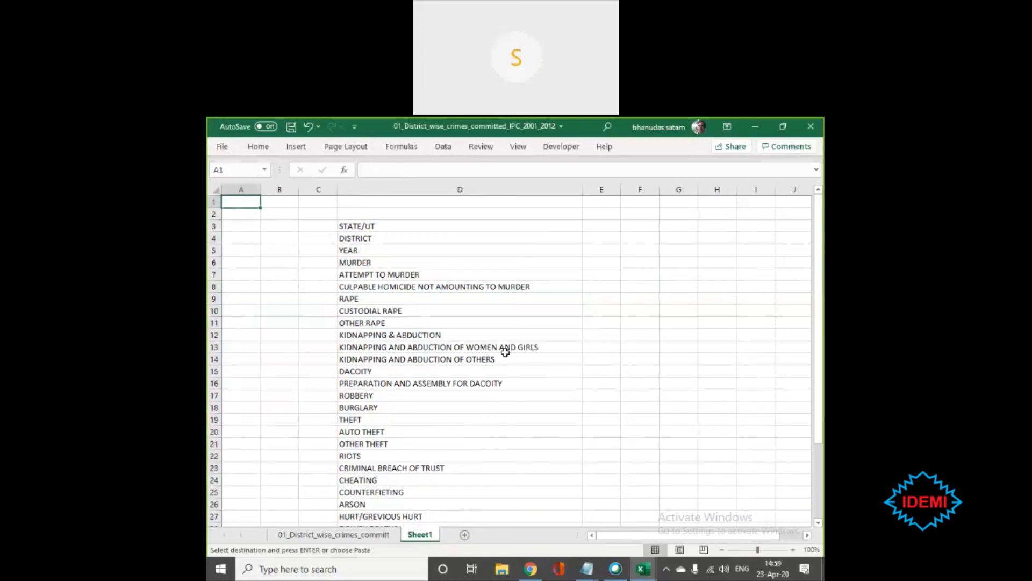
# - Try to open the 20_Victims_of_rape file from the csvfiles folder in File Explorer
pyautogui.click(532, 574)
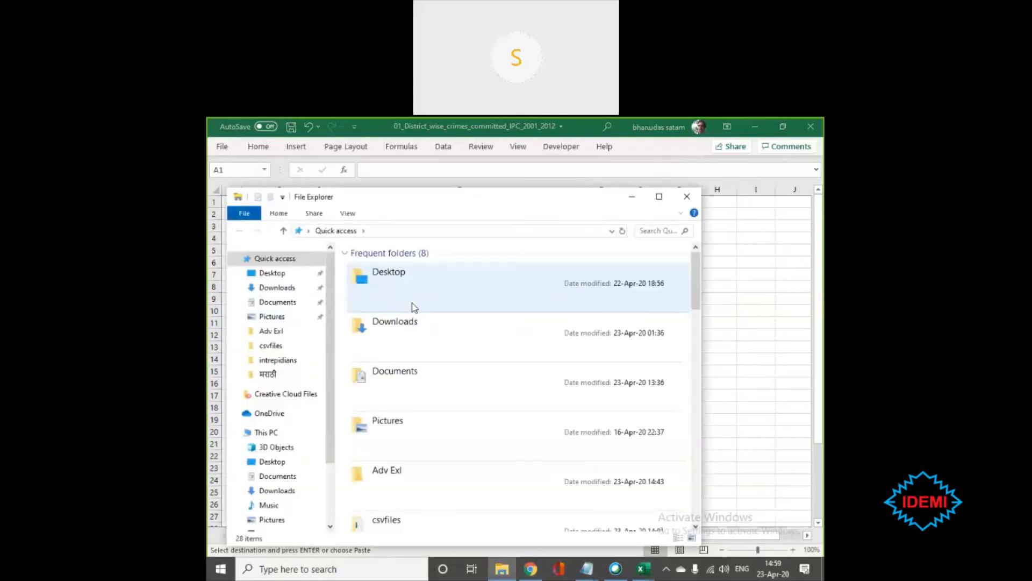
pyautogui.click(276, 334)
pyautogui.click(280, 346)
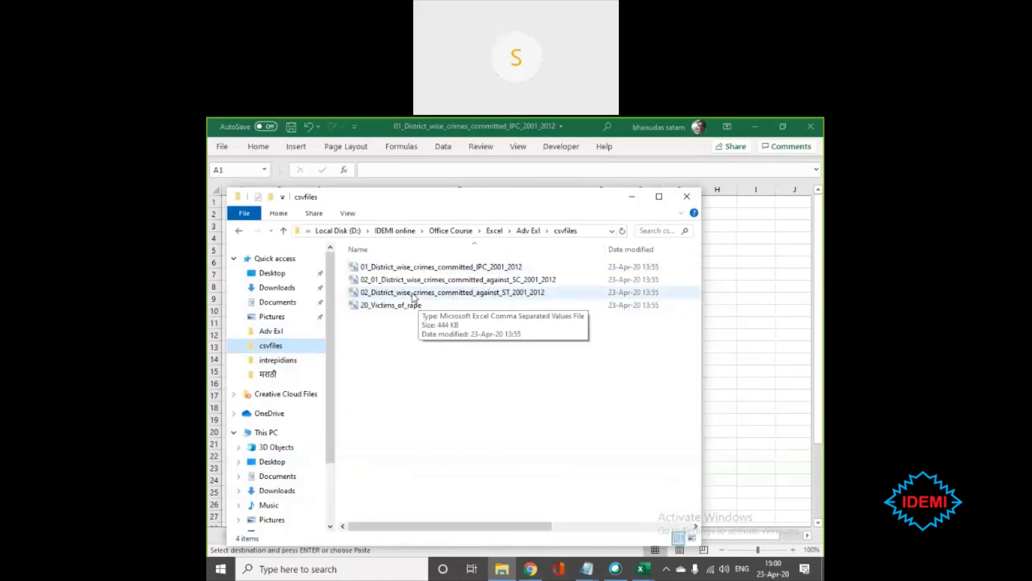
pyautogui.click(395, 312)
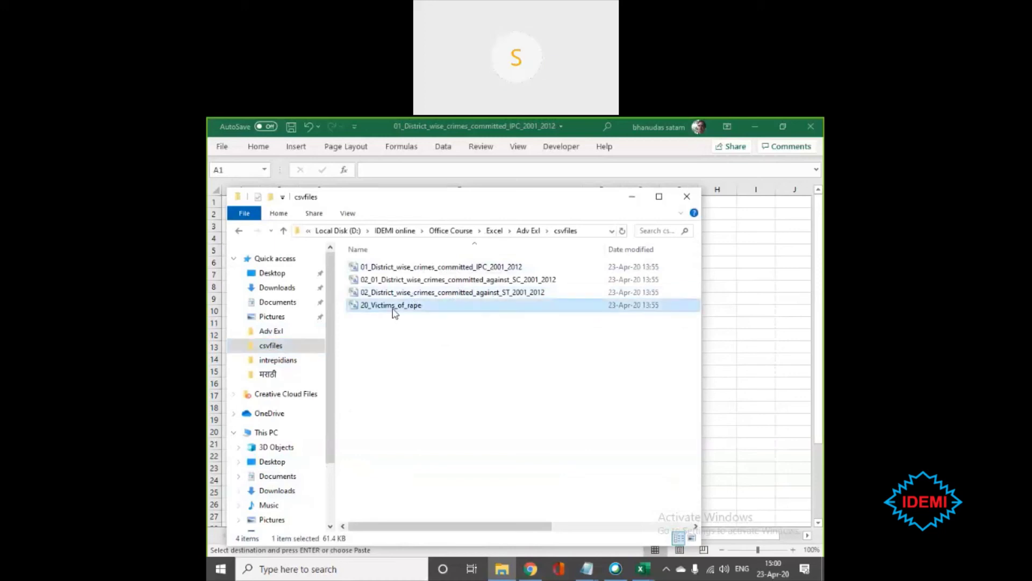
pyautogui.doubleClick(388, 305)
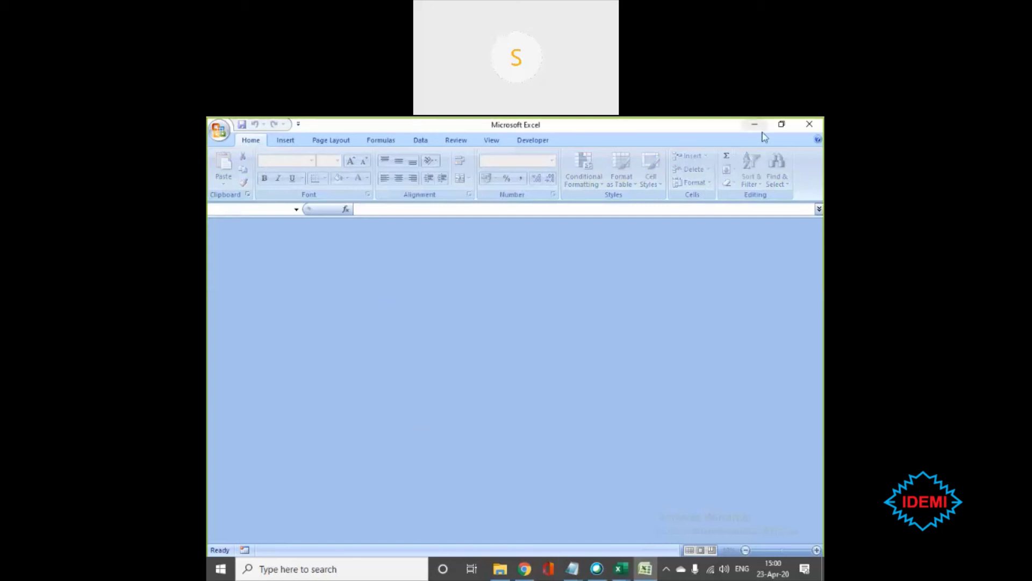
pyautogui.click(809, 125)
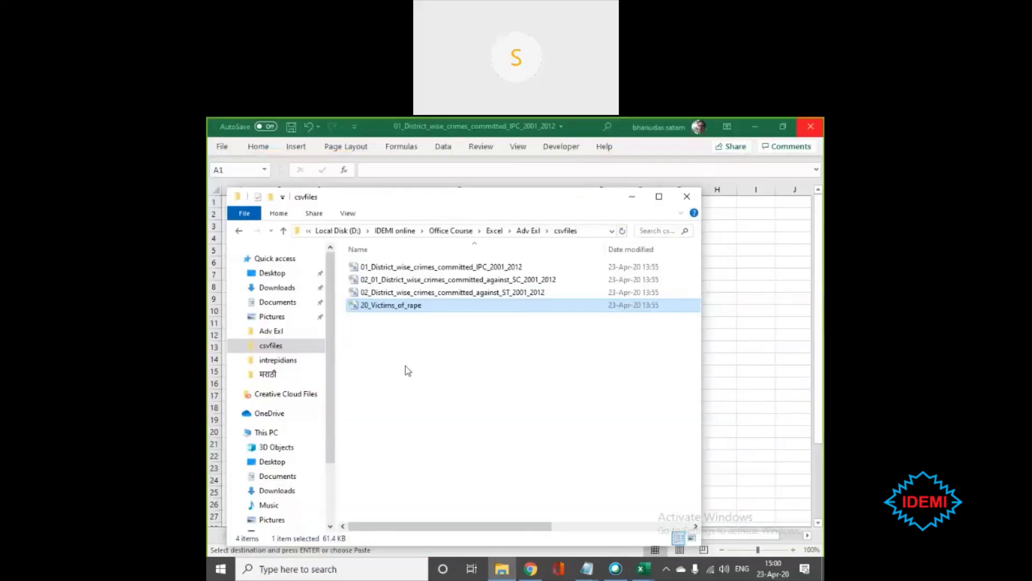
pyautogui.click(631, 198)
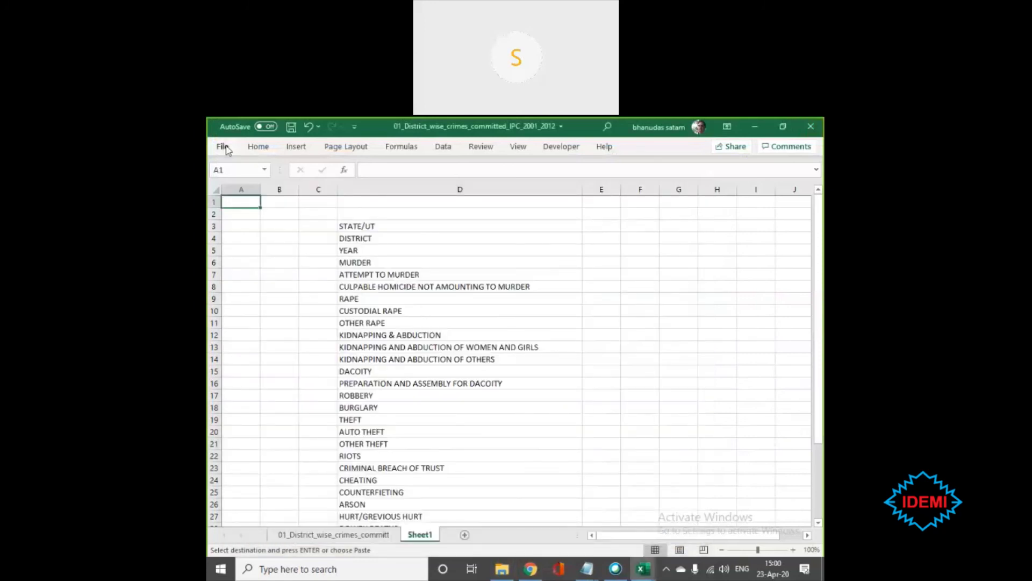
# - Open 20_Victims_of_rape from the csvfiles folder in Excel, importing it as fixed-width text with the Text Import Wizard's remaining defaults
pyautogui.click(223, 146)
pyautogui.click(242, 227)
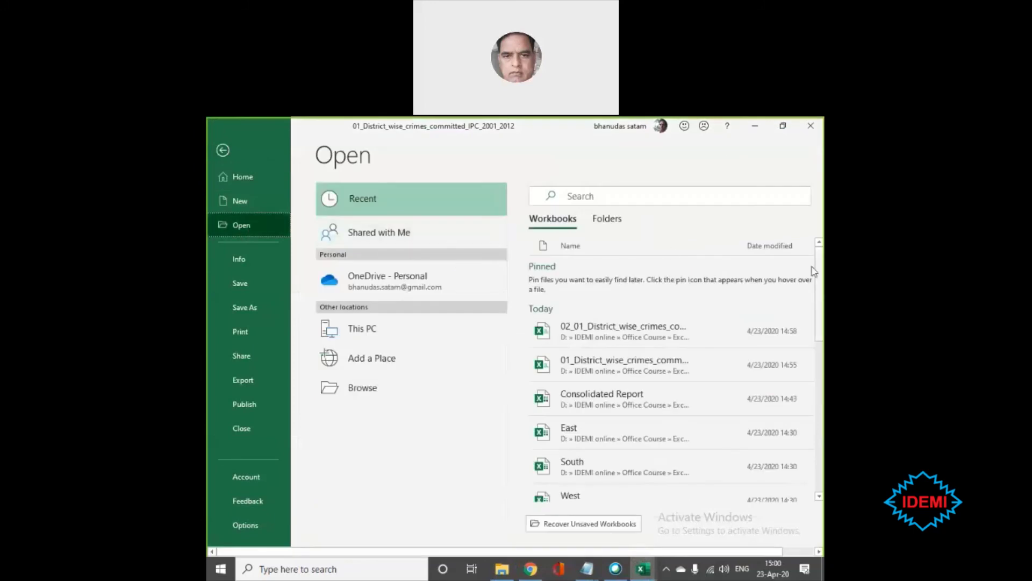
pyautogui.click(616, 220)
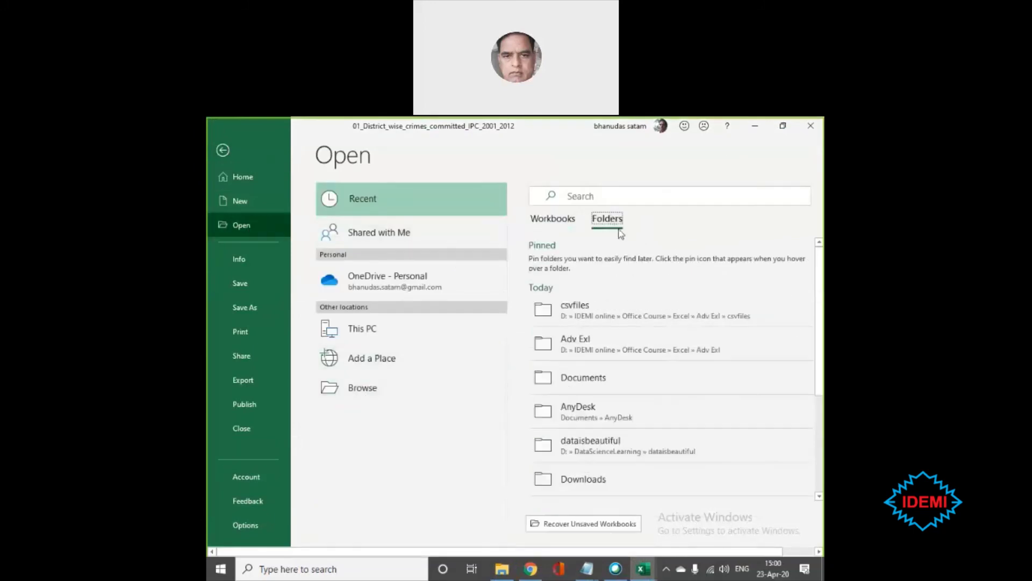
pyautogui.click(567, 316)
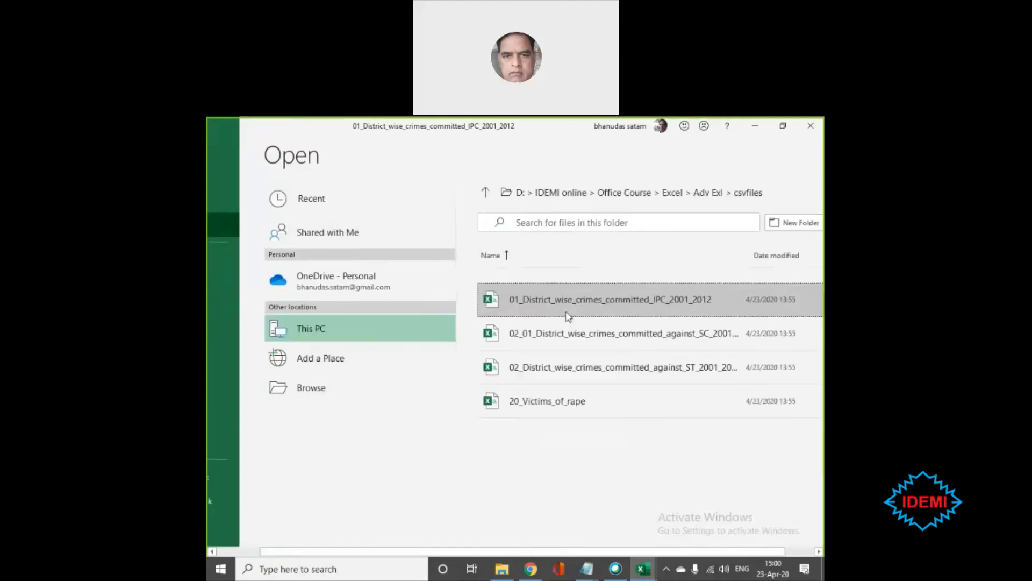
pyautogui.click(534, 403)
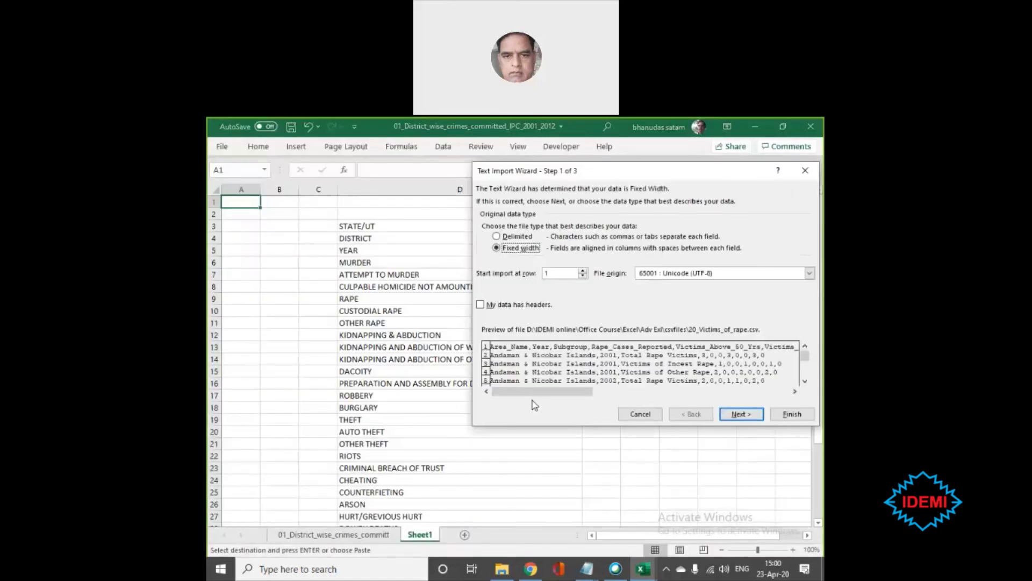
pyautogui.click(791, 414)
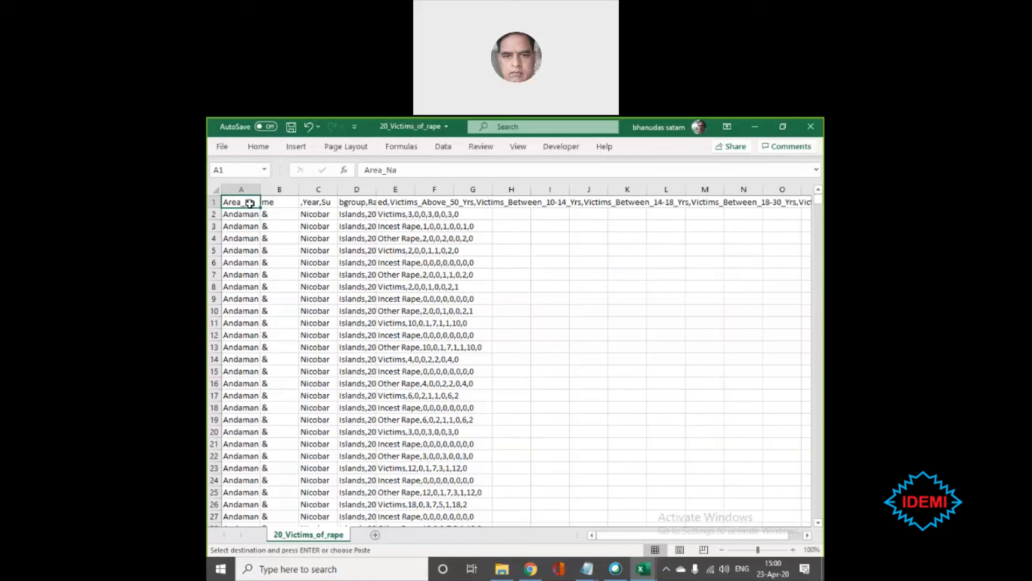
pyautogui.press('Right')
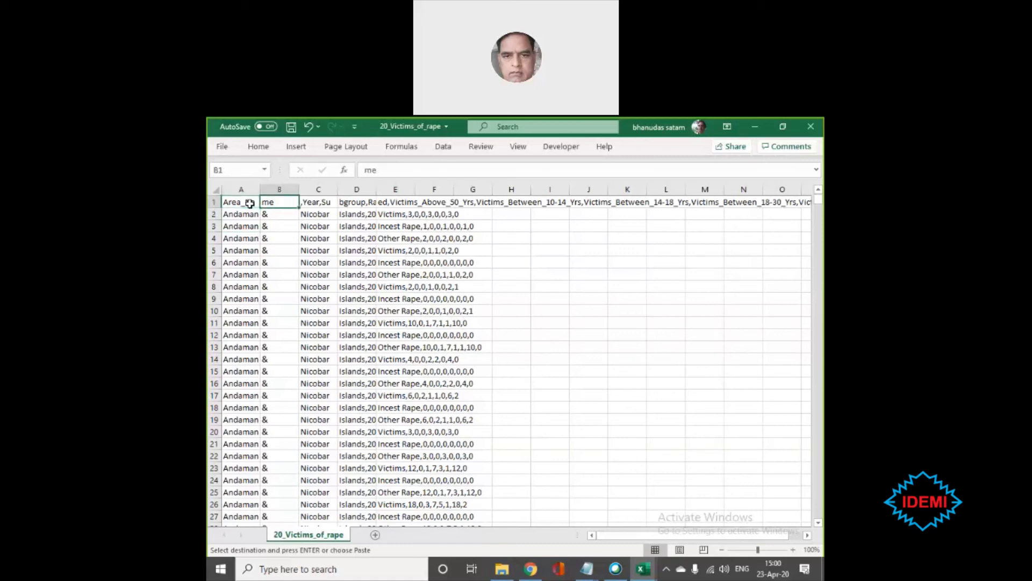
# - Examine how the column headings in row 1 of 20_Victims_of_rape are split across cells
pyautogui.press('Right')
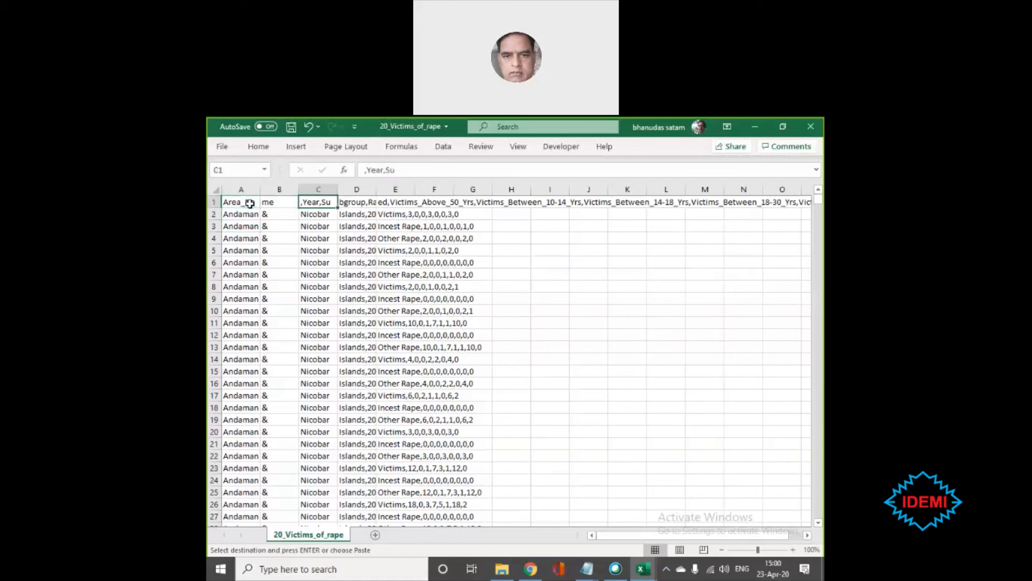
pyautogui.press('Left')
pyautogui.press('Right')
pyautogui.press('Right')
pyautogui.press('Right')
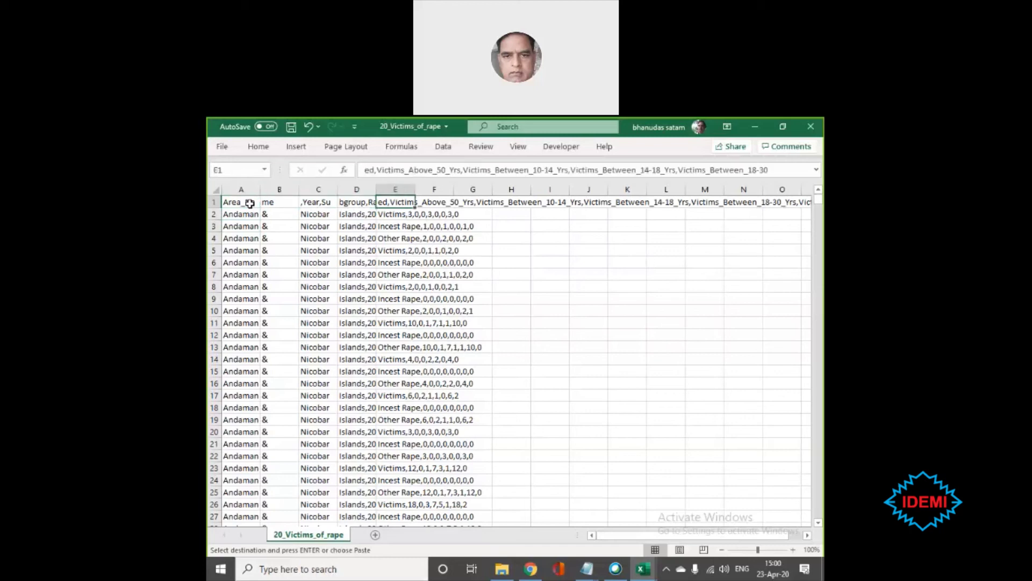
pyautogui.press('Right')
pyautogui.press('Right')
pyautogui.press('Right')
pyautogui.press('Right')
pyautogui.press('Right')
pyautogui.press('Right')
pyautogui.press('Right')
pyautogui.press('Right')
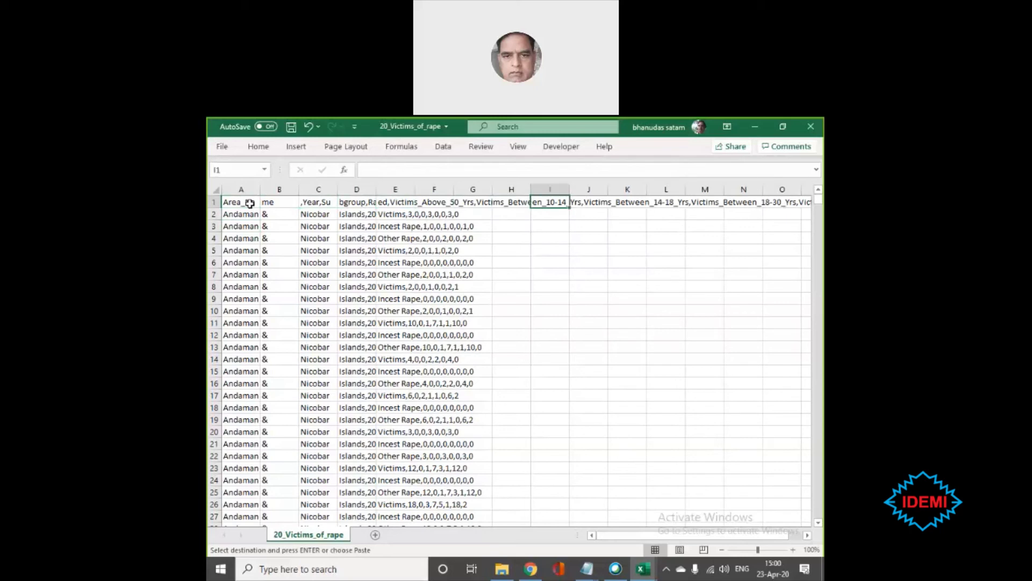
pyautogui.press('Left')
pyautogui.press('Left')
pyautogui.press('Left')
pyautogui.press('Left')
pyautogui.press('Left')
pyautogui.press('Left')
pyautogui.press('Left')
pyautogui.press('Left')
pyautogui.press('Left')
pyautogui.press('Left')
pyautogui.press('Left')
pyautogui.press('Left')
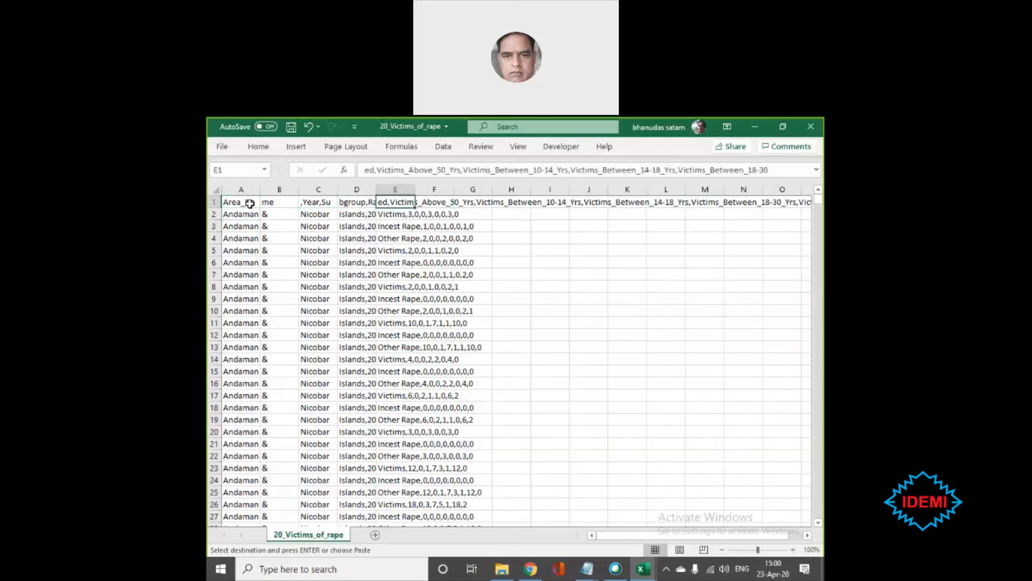
# - Compare the heading cells in row 1 with the first data records below, checking how the fixed-width columns divide the values
pyautogui.press('Down')
pyautogui.press('Down')
pyautogui.press('Up')
pyautogui.press('Up')
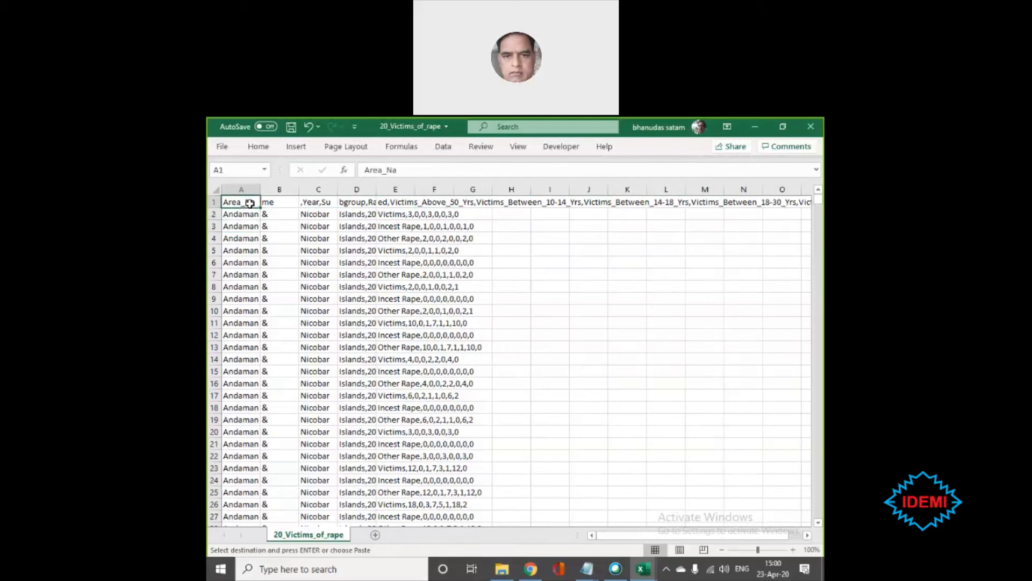
pyautogui.press('Right')
pyautogui.press('Right')
pyautogui.press('Right')
pyautogui.press('Right')
pyautogui.press('Right')
pyautogui.press('Right')
pyautogui.press('Right')
pyautogui.press('Right')
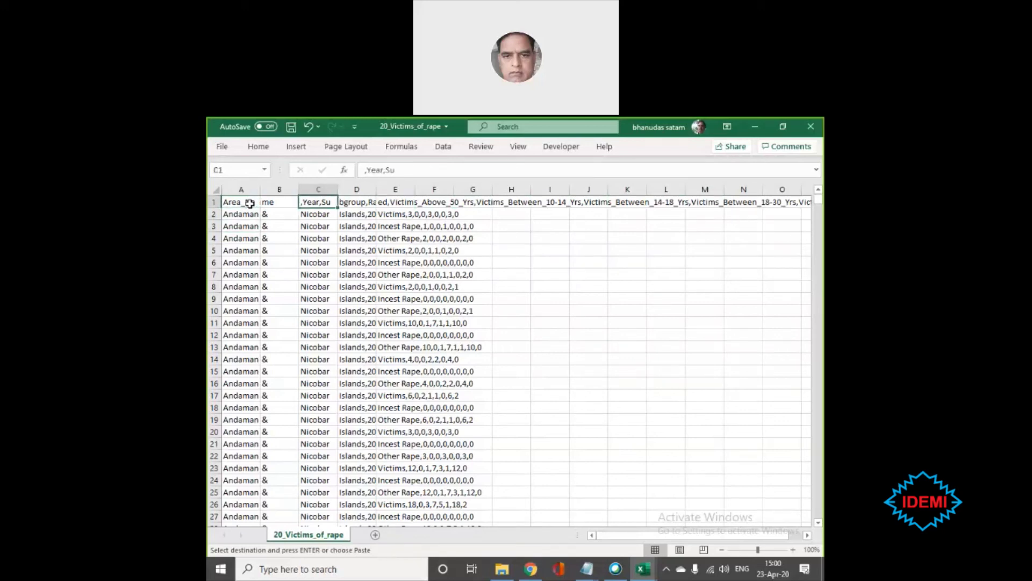
pyautogui.press('Right')
pyautogui.press('Right')
pyautogui.press('Down')
pyautogui.press('Left')
pyautogui.press('Left')
pyautogui.press('Left')
pyautogui.press('Left')
pyautogui.press('Left')
pyautogui.press('Left')
pyautogui.press('Left')
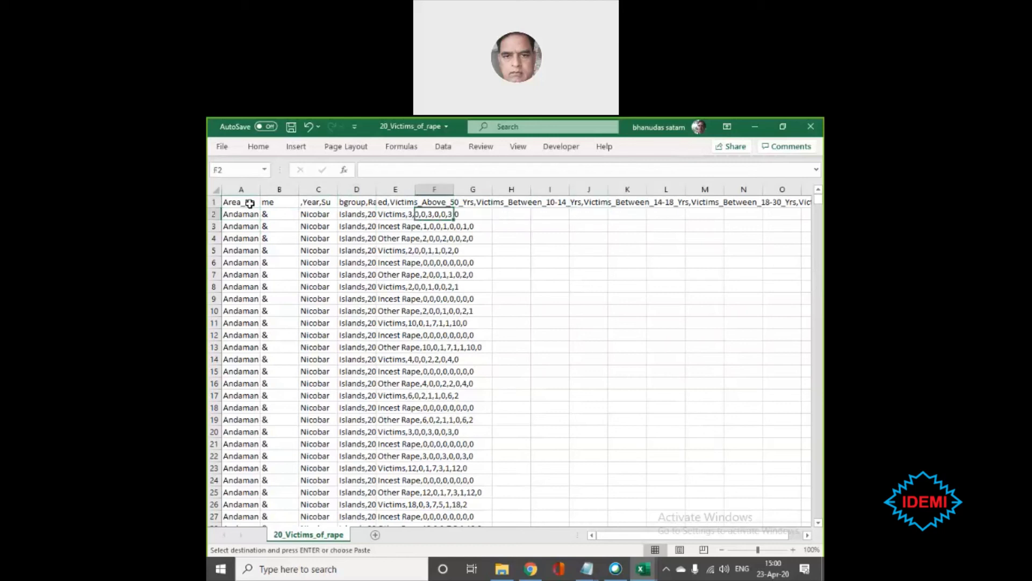
pyautogui.press('Right')
pyautogui.press('Left')
pyautogui.press('Left')
pyautogui.press('Left')
pyautogui.press('Left')
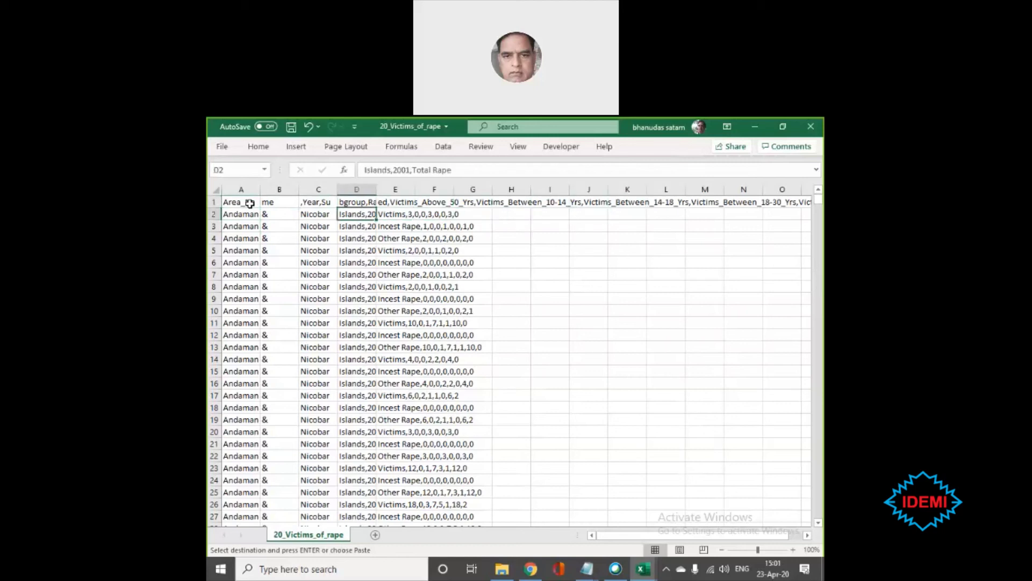
pyautogui.press('Up')
pyautogui.press('Down')
pyautogui.press('Right')
pyautogui.press('Right')
pyautogui.press('Right')
pyautogui.press('Left')
pyautogui.press('Left')
pyautogui.press('Left')
pyautogui.press('Up')
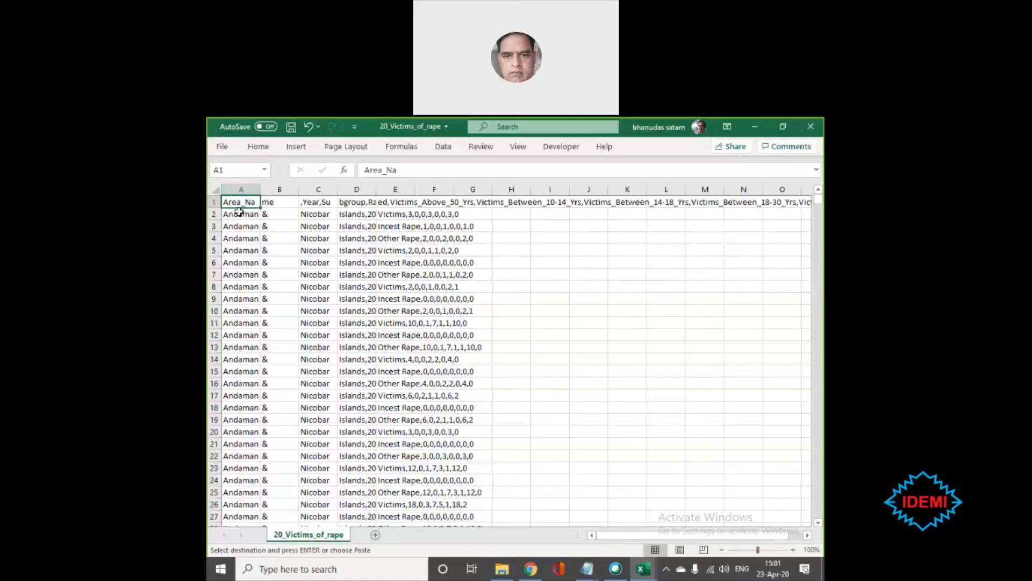
# - Close the 20_Victims_of_rape workbook
pyautogui.click(231, 147)
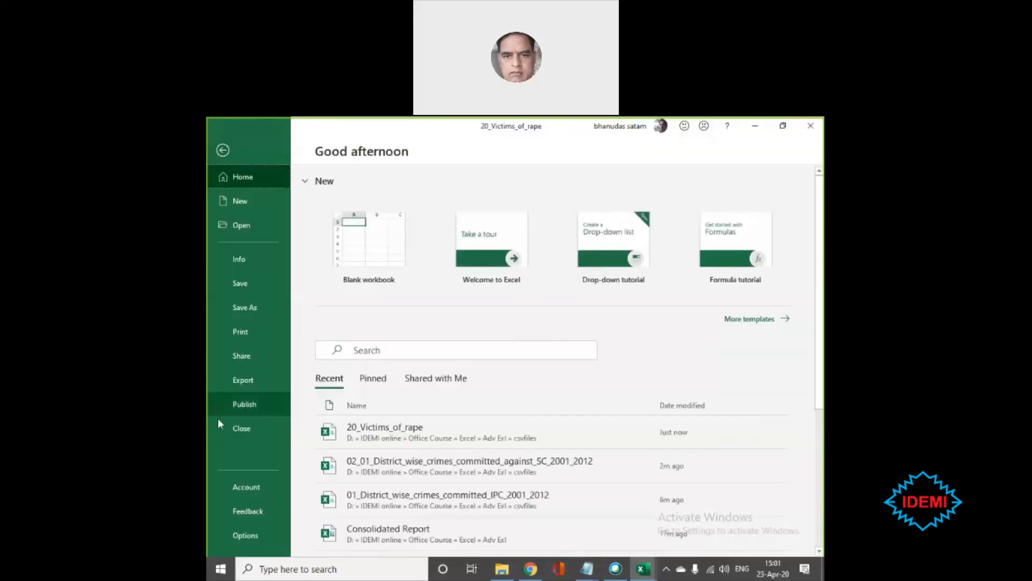
pyautogui.click(240, 428)
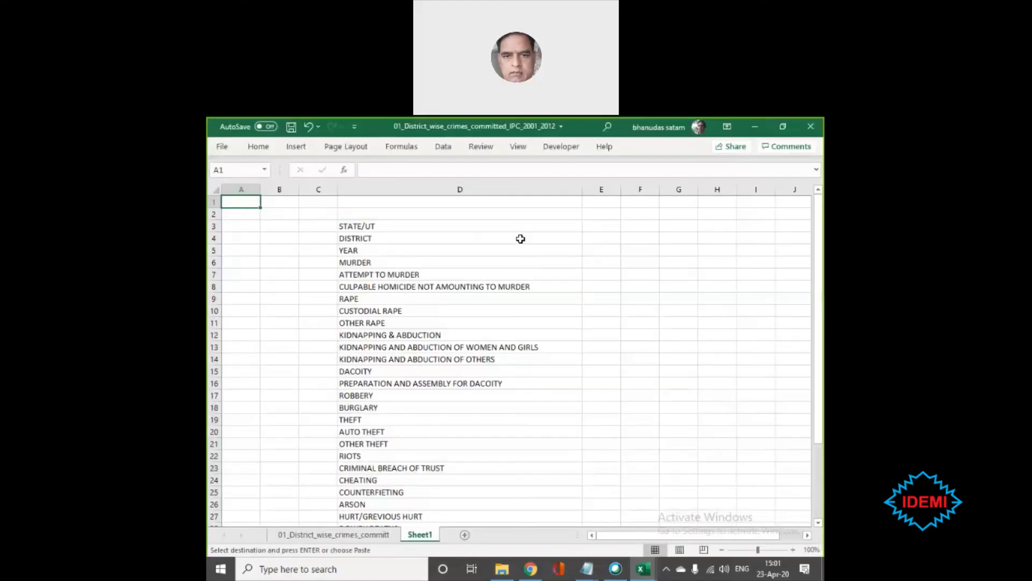
pyautogui.click(521, 238)
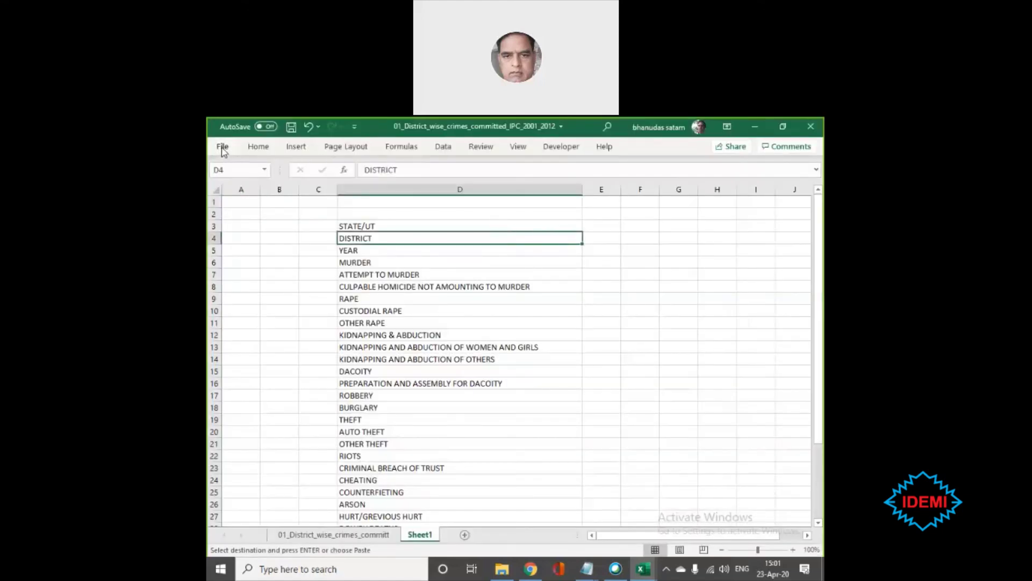
pyautogui.click(443, 146)
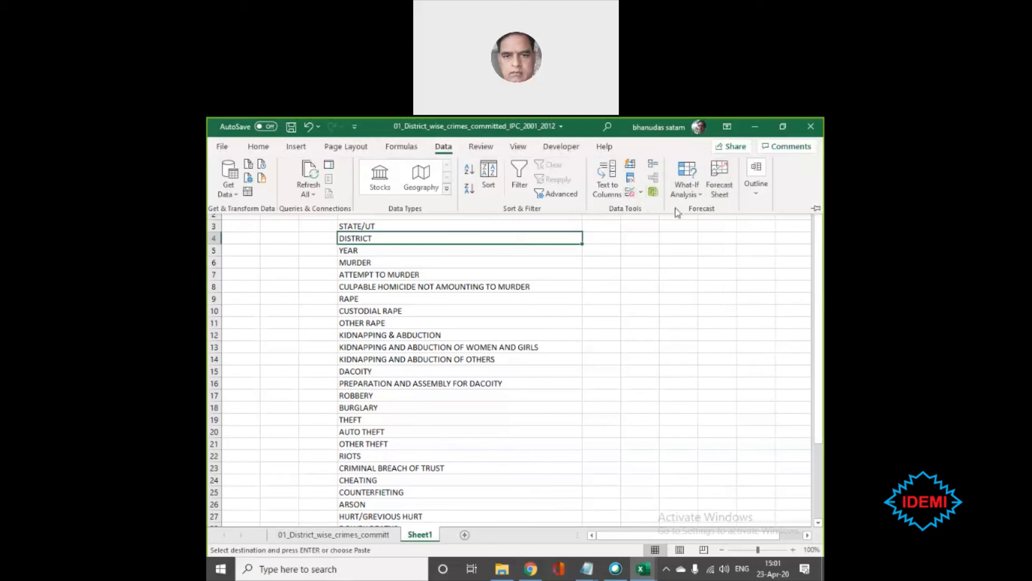
pyautogui.click(319, 264)
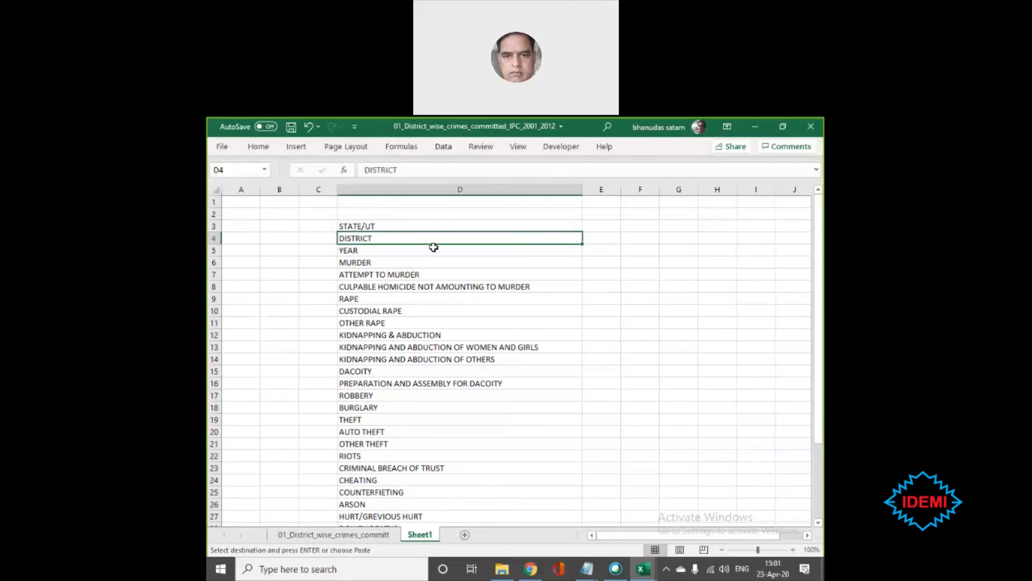
# - Close the IPC crimes workbook without saving its changes, and close the crimes-against-SC workbook
pyautogui.click(223, 147)
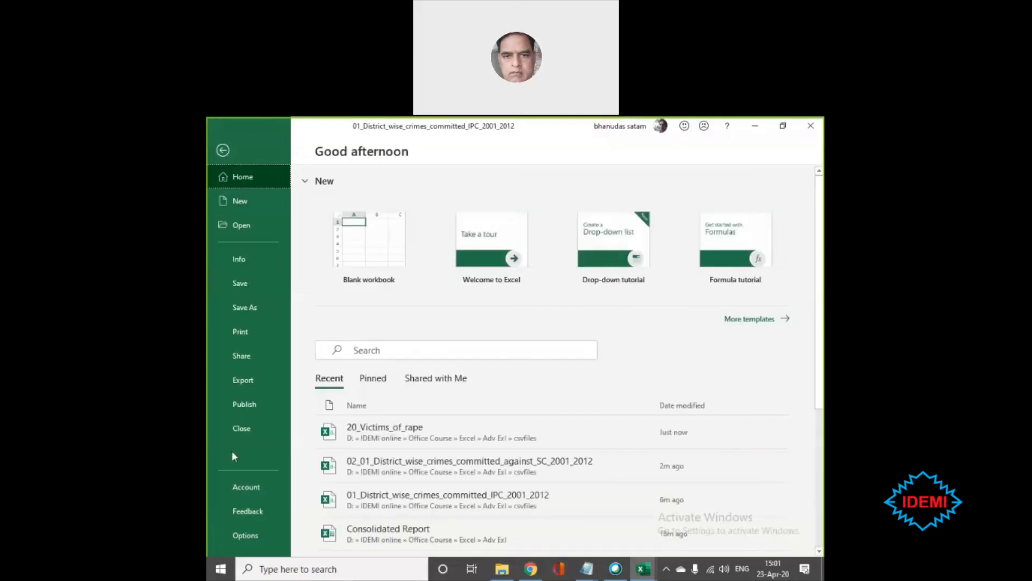
pyautogui.click(230, 435)
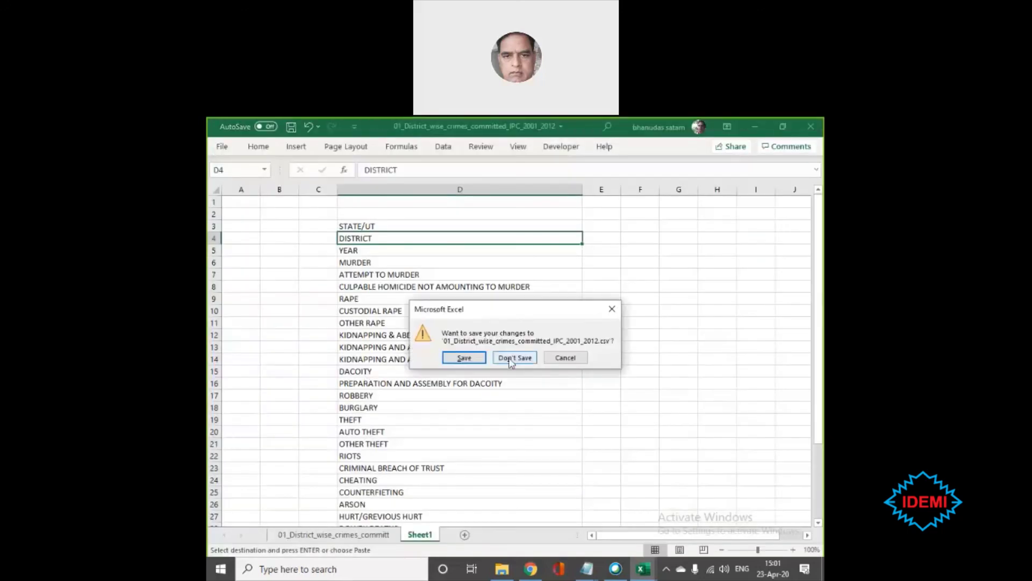
pyautogui.click(515, 360)
pyautogui.click(225, 150)
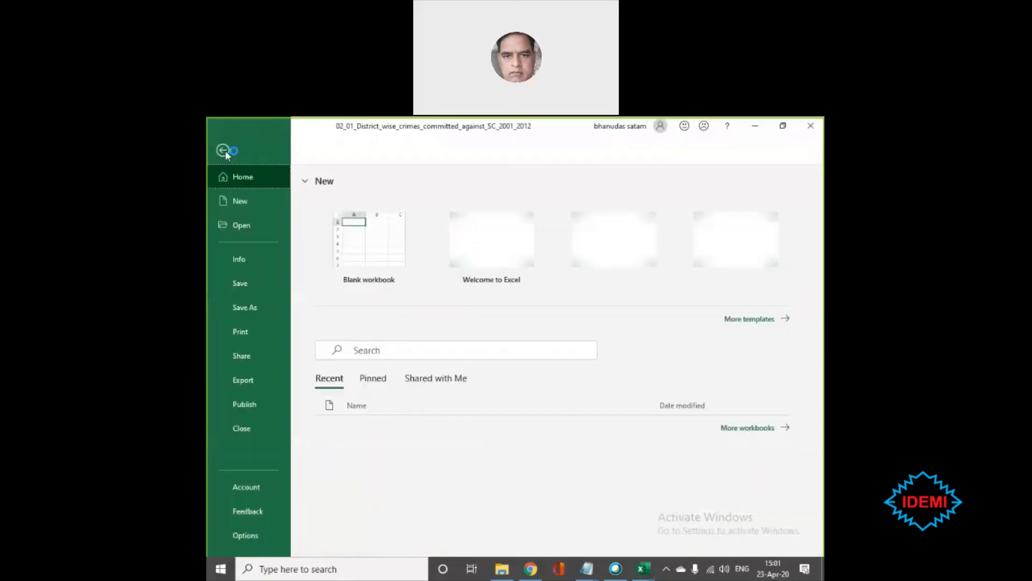
pyautogui.click(245, 431)
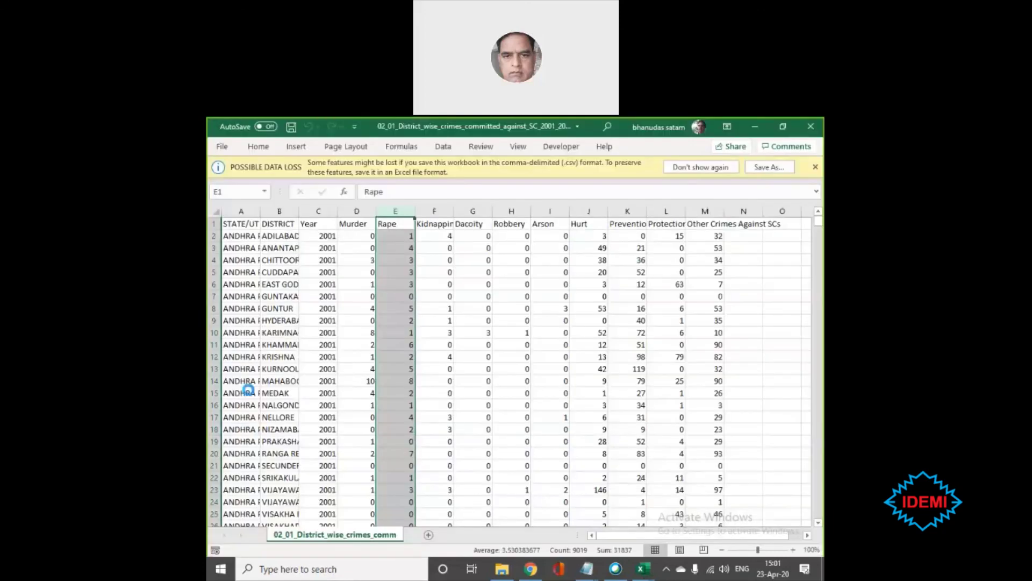
# - Open 20_Victims_of_rape from the recent csvfiles folder to start the Text Import Wizard again
pyautogui.click(222, 148)
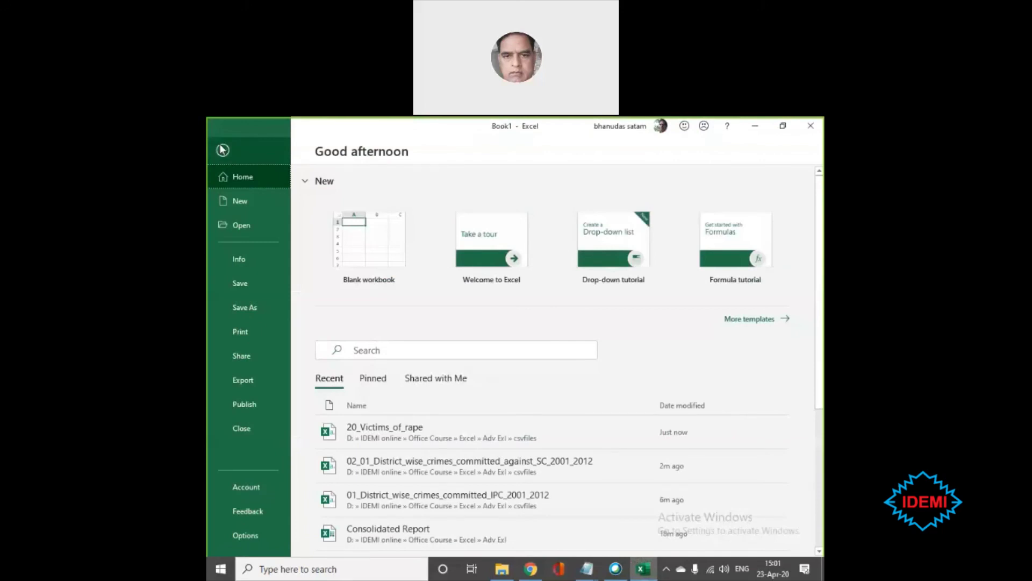
pyautogui.click(238, 225)
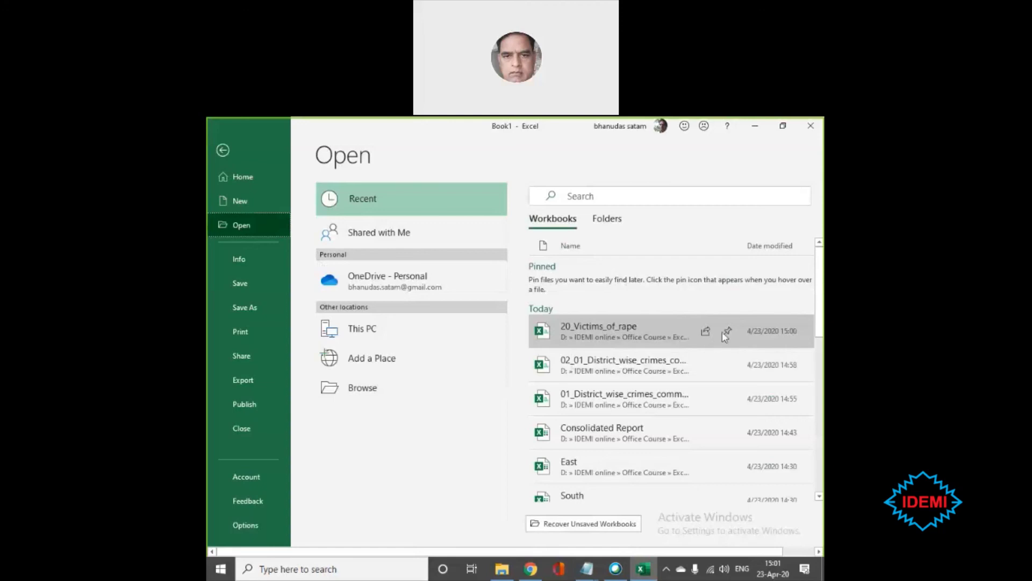
pyautogui.rightClick(670, 336)
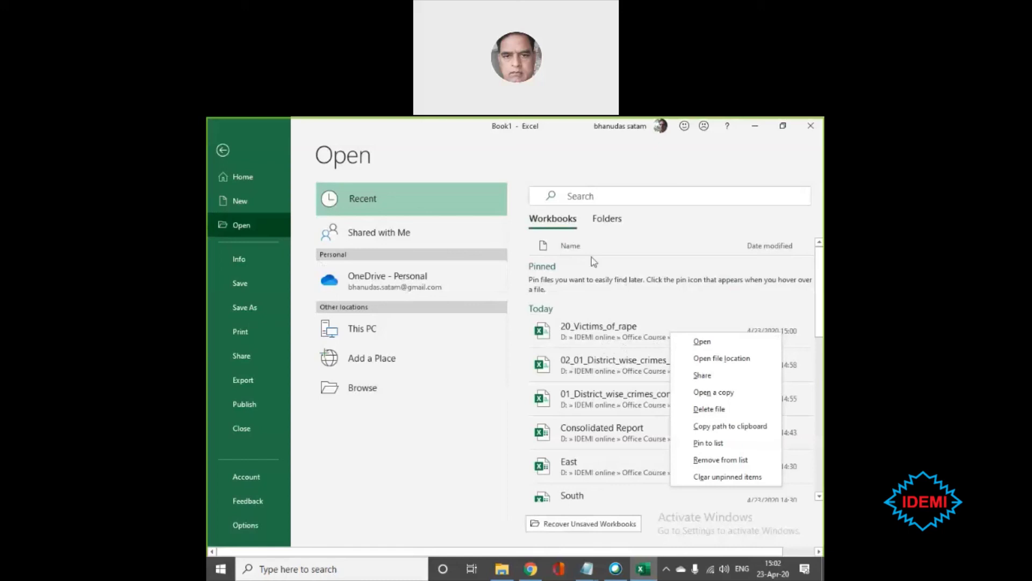
pyautogui.click(605, 221)
pyautogui.click(604, 221)
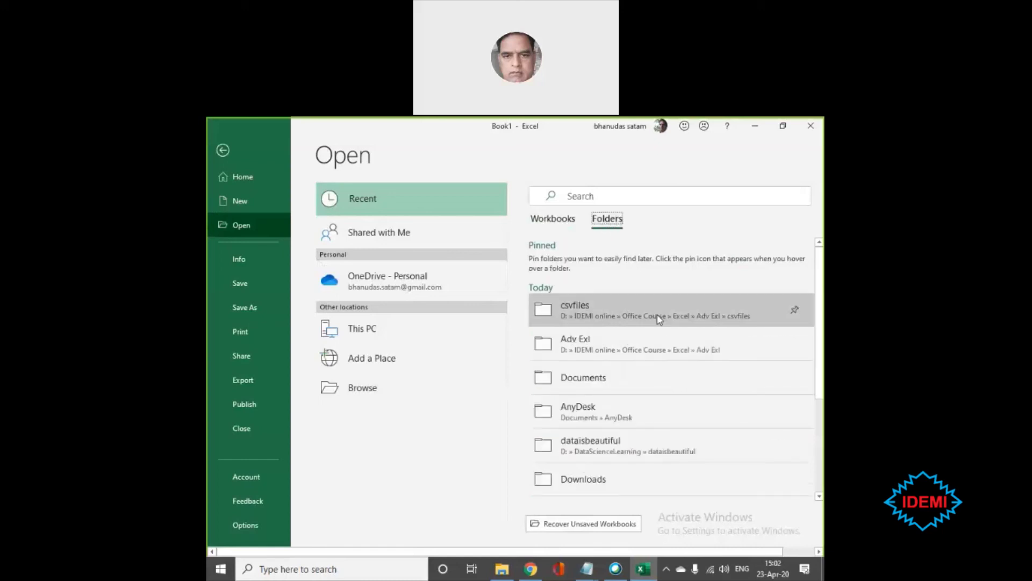
pyautogui.click(614, 308)
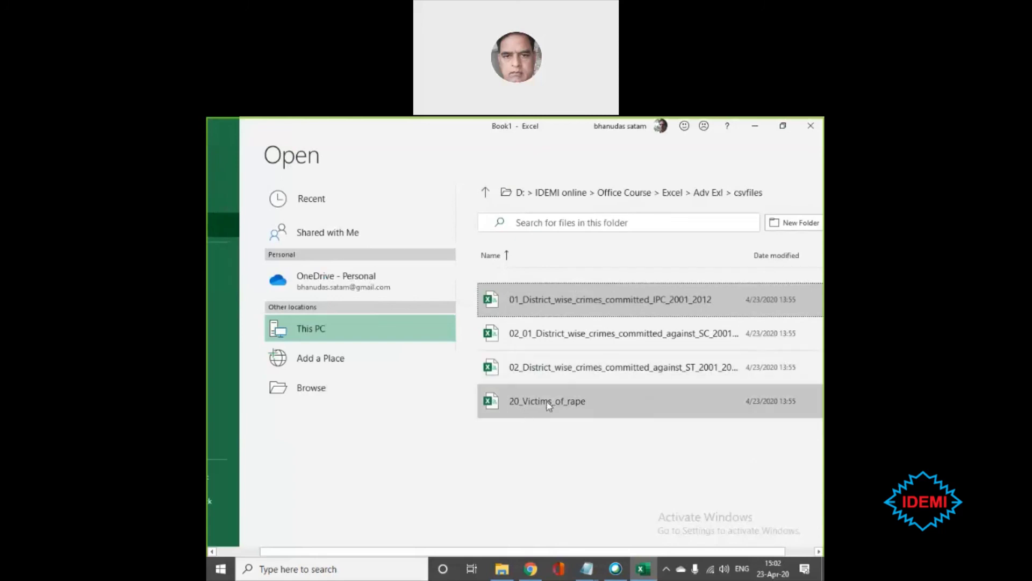
pyautogui.doubleClick(576, 407)
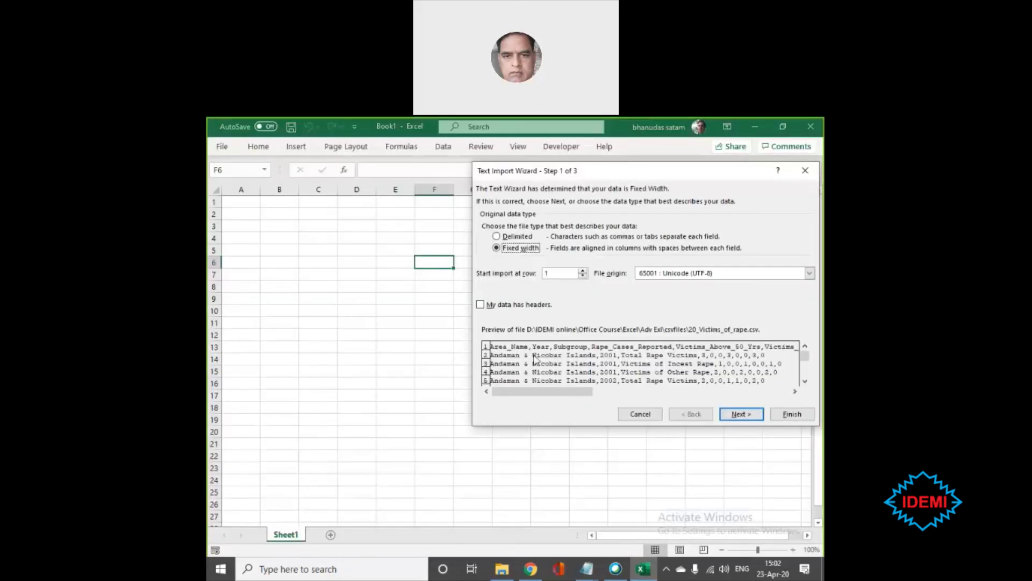
# - Set the import's original data type to Delimited and mark the data as having headers
pyautogui.click(502, 306)
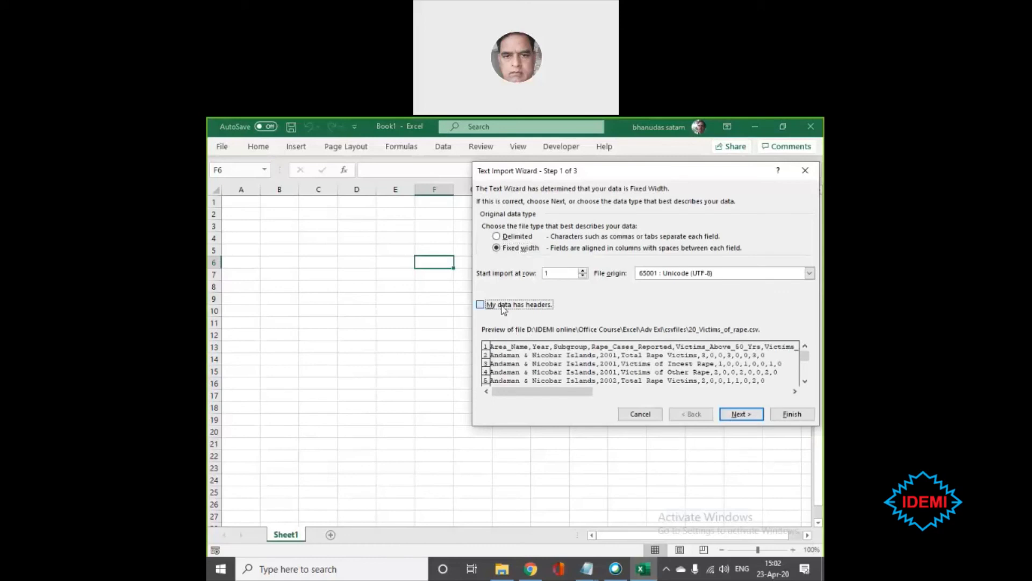
pyautogui.click(511, 238)
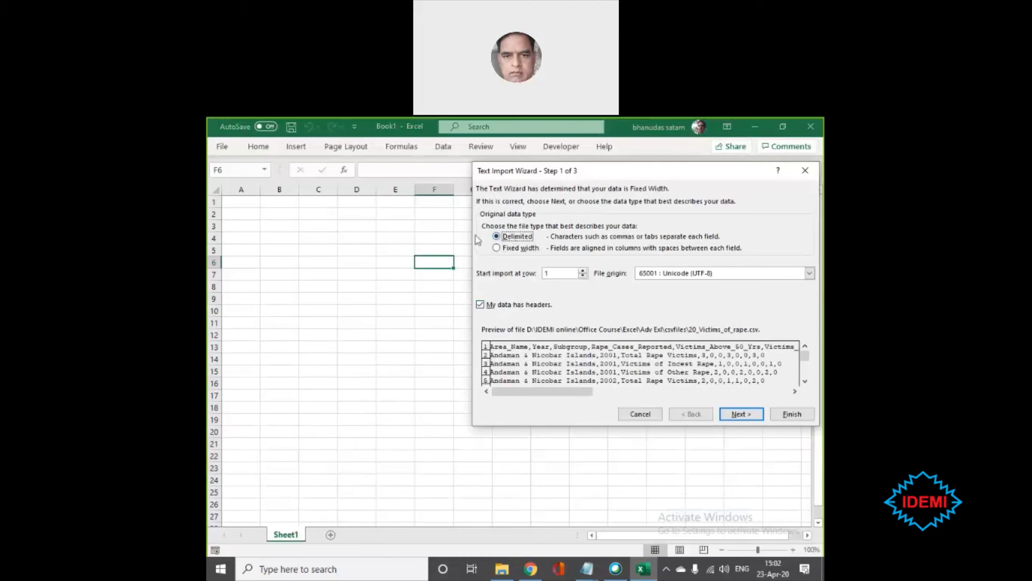
pyautogui.moveTo(480, 171); pyautogui.dragTo(309, 165)
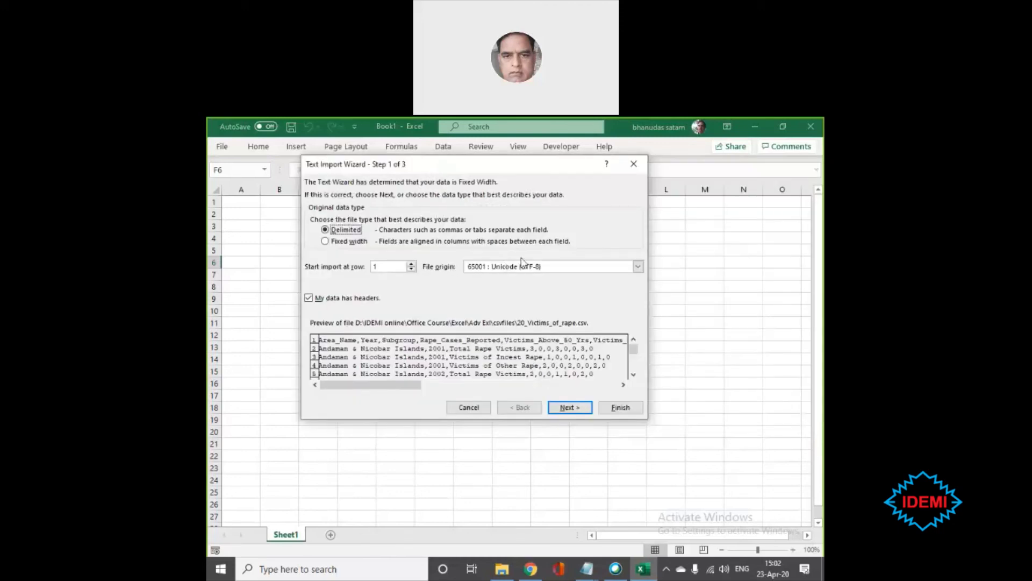
pyautogui.moveTo(439, 170); pyautogui.dragTo(450, 233)
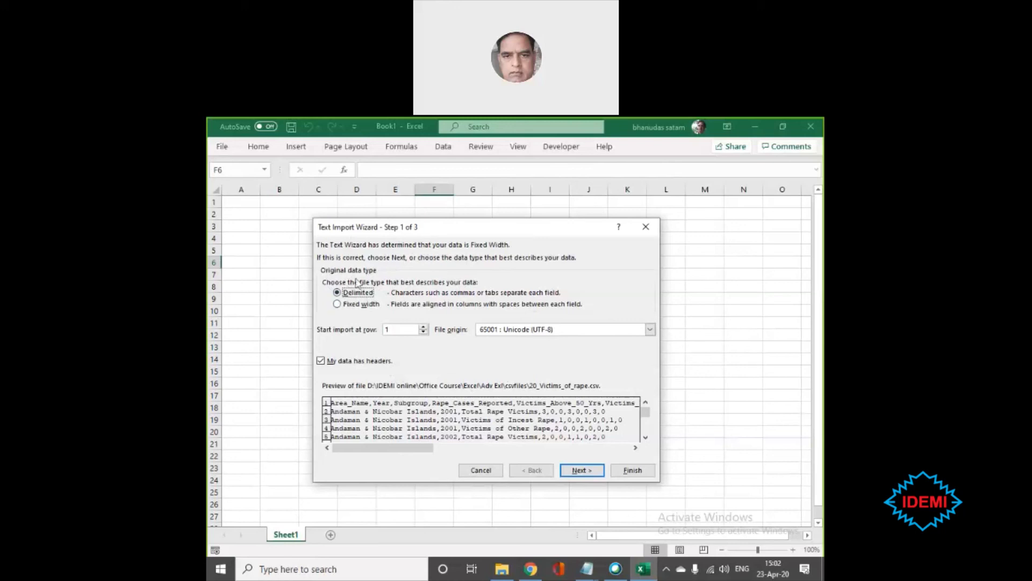
pyautogui.click(339, 306)
pyautogui.click(344, 294)
pyautogui.click(321, 360)
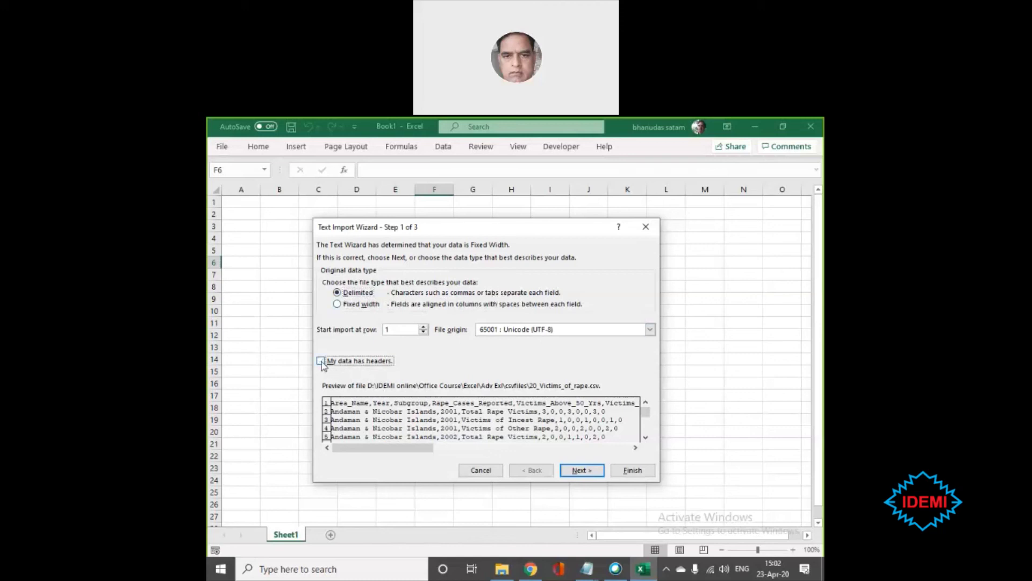
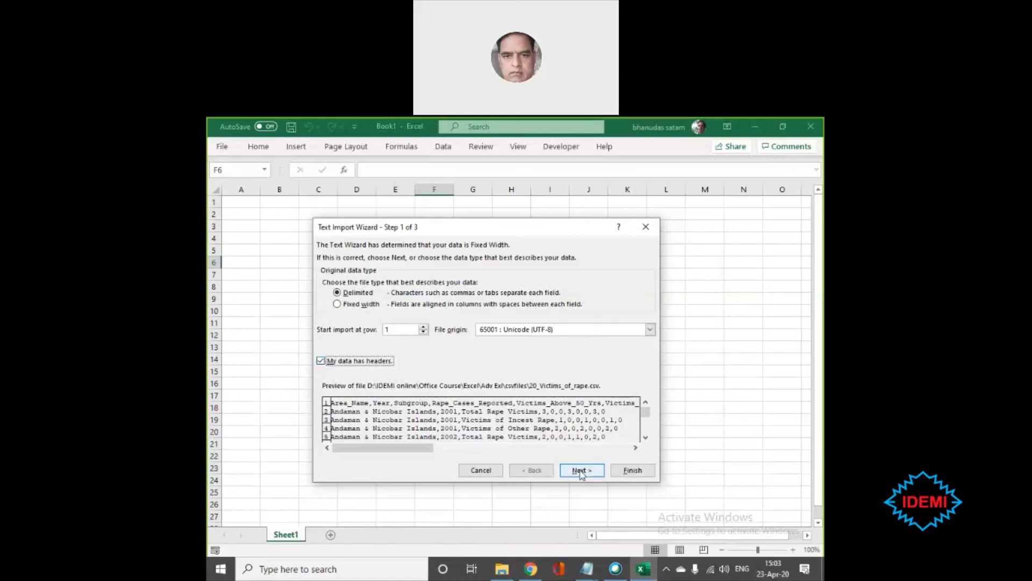
# - Proceed to the wizard's delimiter settings and use Comma instead of Tab as the delimiter
pyautogui.click(581, 472)
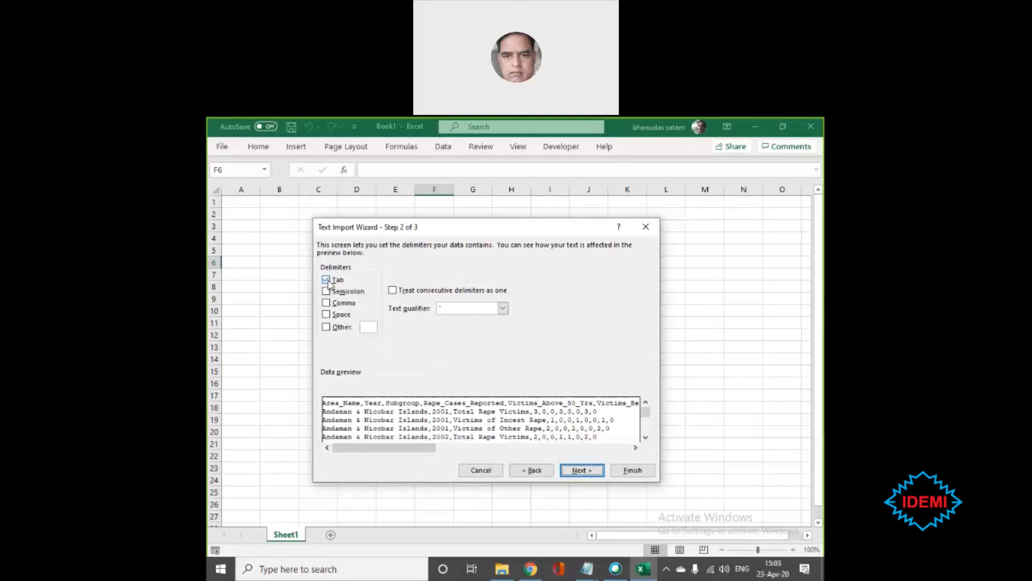
pyautogui.click(331, 281)
pyautogui.click(326, 304)
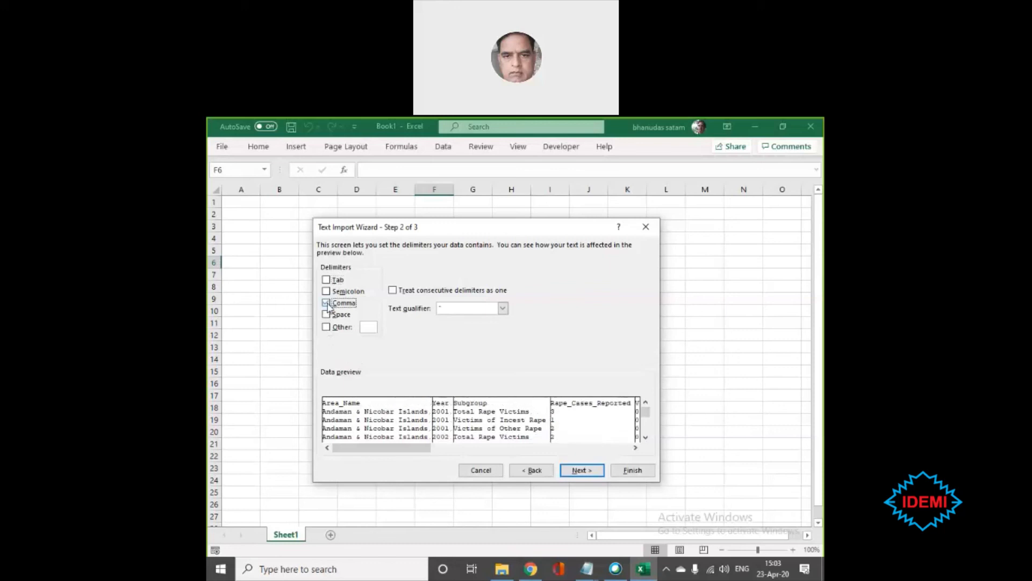
# - Examine the wizard's comma-split data preview across all columns, from Area_Name to the last victims column
pyautogui.moveTo(390, 453); pyautogui.dragTo(421, 452)
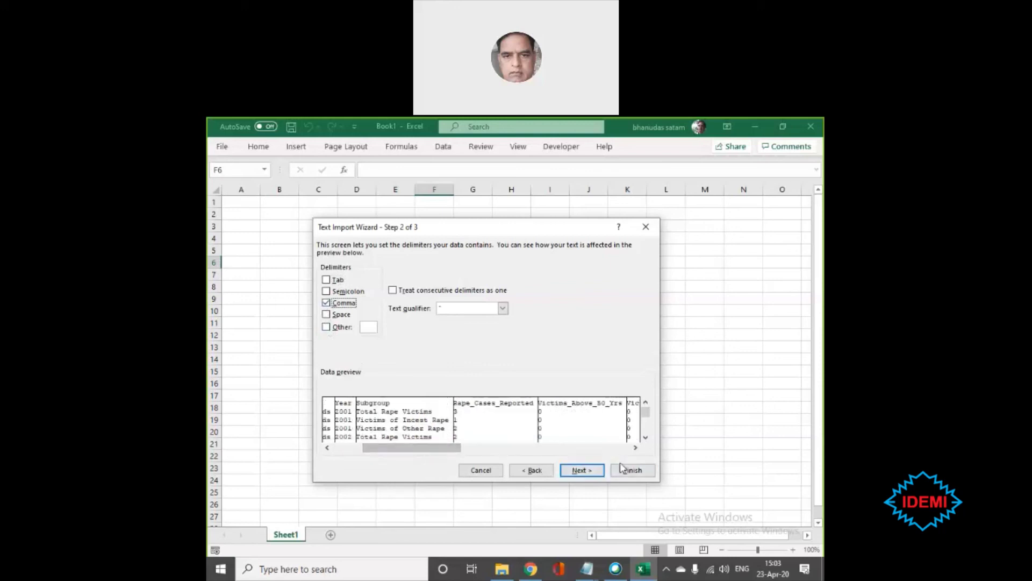
pyautogui.click(636, 447)
pyautogui.click(636, 447)
pyautogui.click(636, 447)
pyautogui.moveTo(635, 447); pyautogui.dragTo(438, 455)
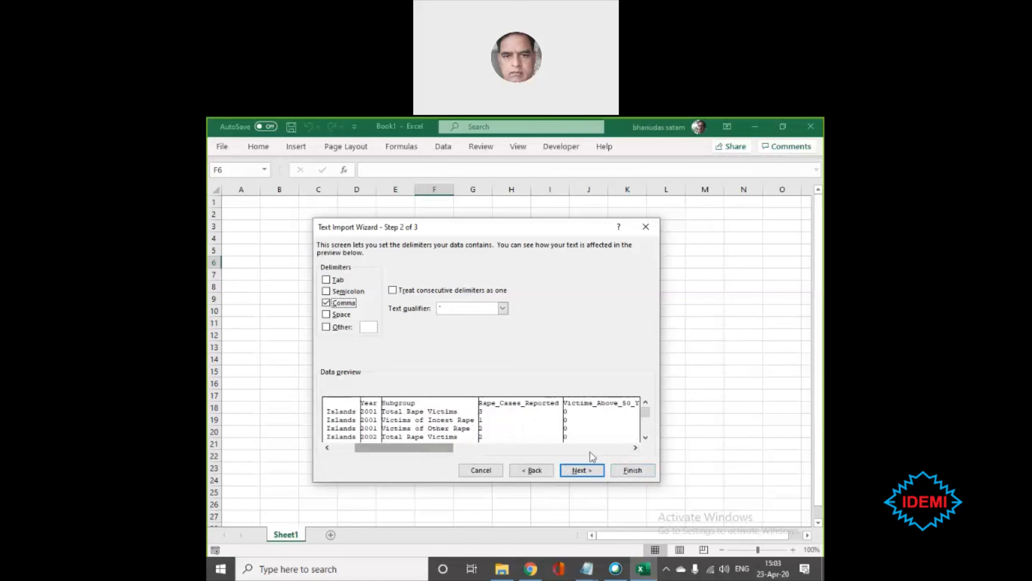
pyautogui.click(635, 448)
pyautogui.click(636, 448)
pyautogui.click(635, 448)
pyautogui.click(636, 448)
pyautogui.click(635, 448)
pyautogui.click(635, 448)
pyautogui.click(635, 448)
pyautogui.click(635, 447)
pyautogui.click(636, 448)
pyautogui.click(636, 448)
pyautogui.click(635, 448)
pyautogui.click(635, 448)
pyautogui.click(636, 448)
pyautogui.click(635, 448)
pyautogui.click(635, 448)
pyautogui.click(636, 448)
pyautogui.click(635, 447)
pyautogui.rightClick(636, 453)
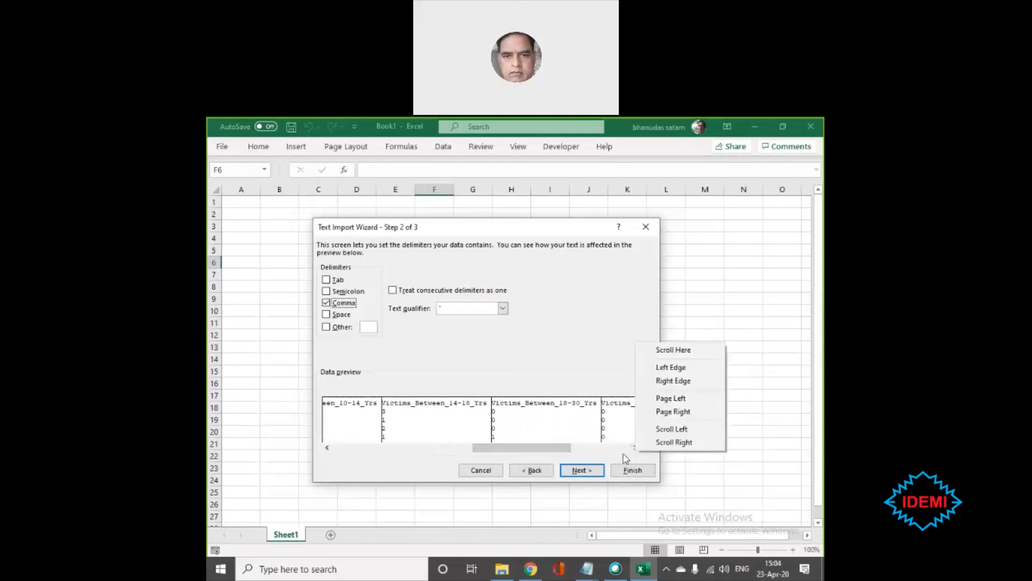
pyautogui.click(623, 456)
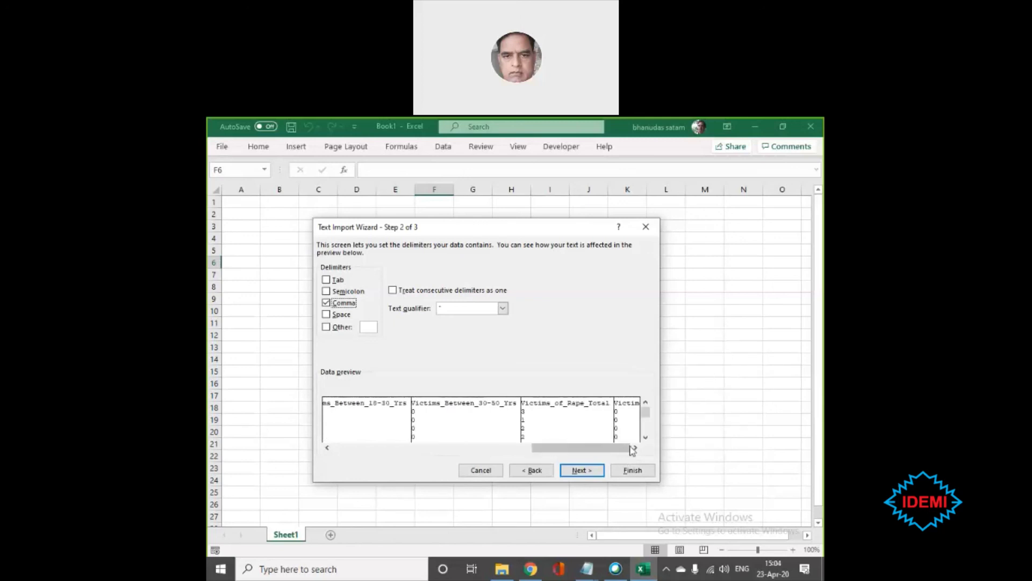
# - Proceed to the column formats, keep General for the columns, finish the import, and dismiss the data-loss notice
pyautogui.click(583, 471)
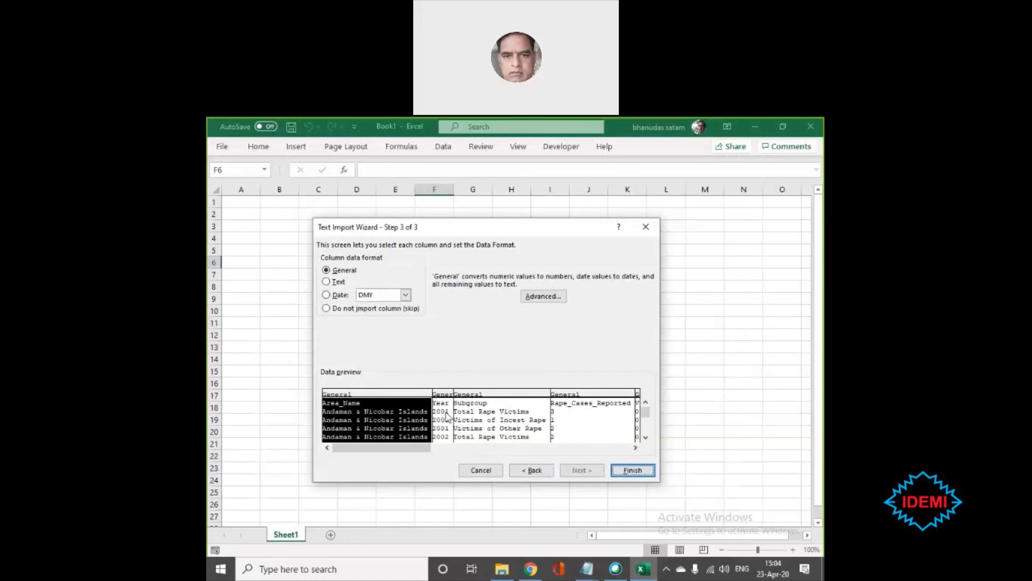
pyautogui.click(446, 415)
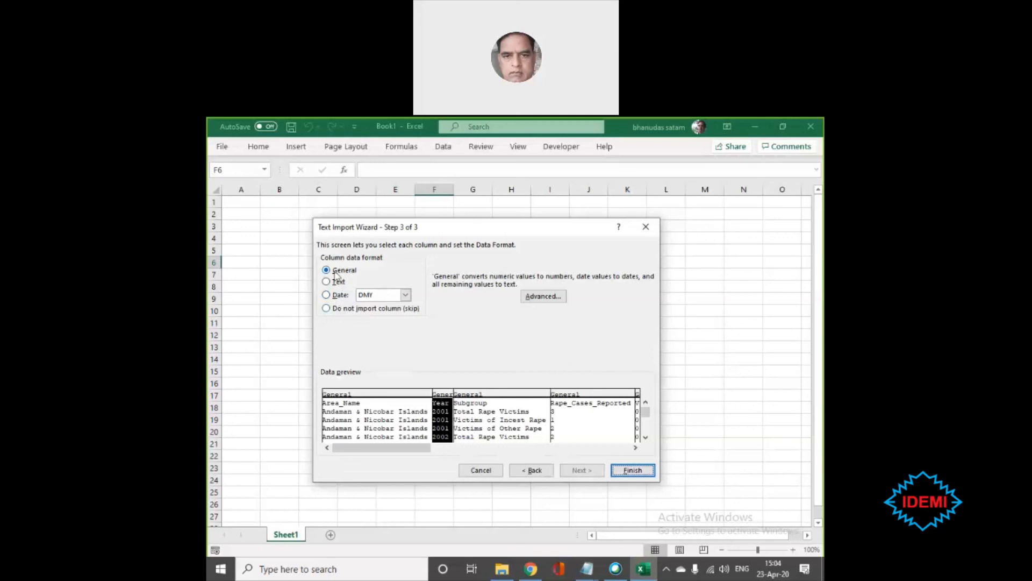
pyautogui.click(380, 404)
pyautogui.click(450, 413)
pyautogui.click(633, 470)
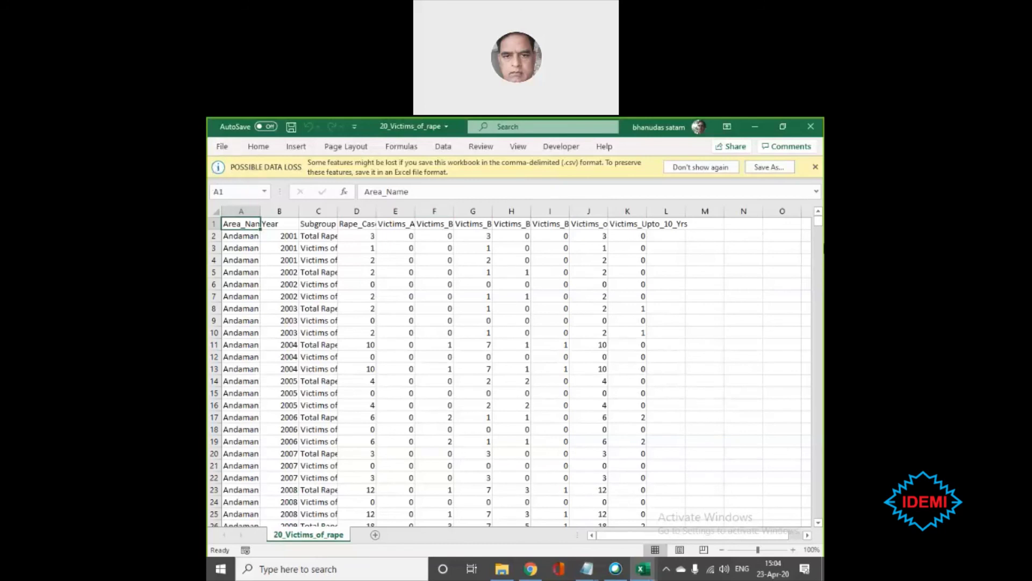
pyautogui.click(815, 168)
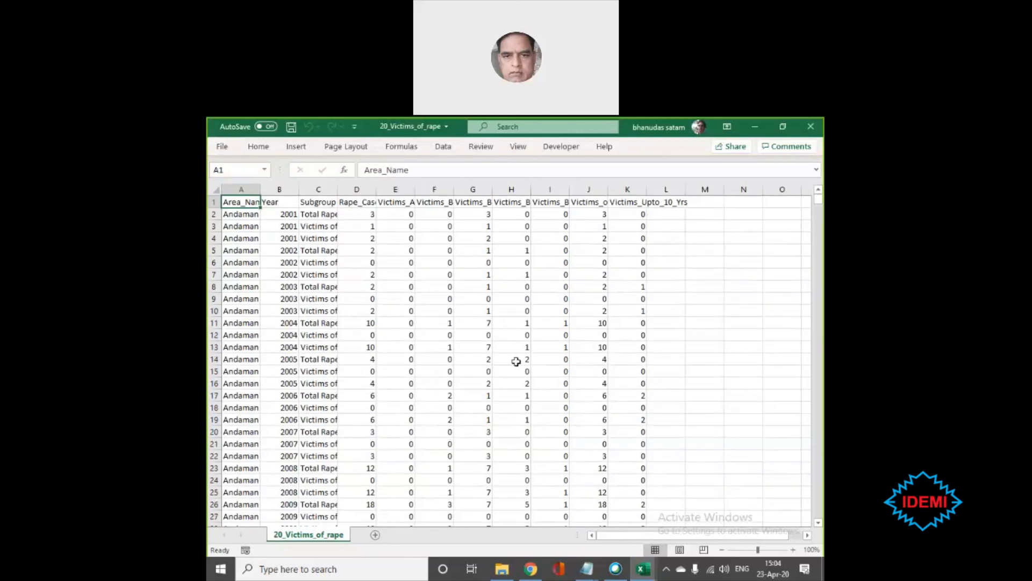
# - Return to cell A1 and auto-fit the widths of the Area_Name, Year and Subgroup columns
pyautogui.click(485, 346)
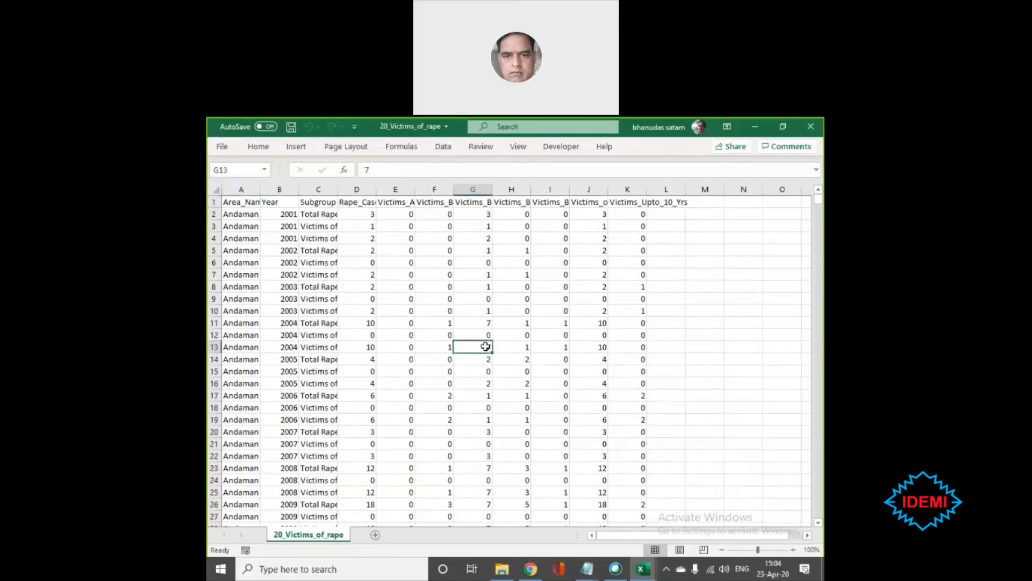
pyautogui.hotkey('ctrl', 'Home')
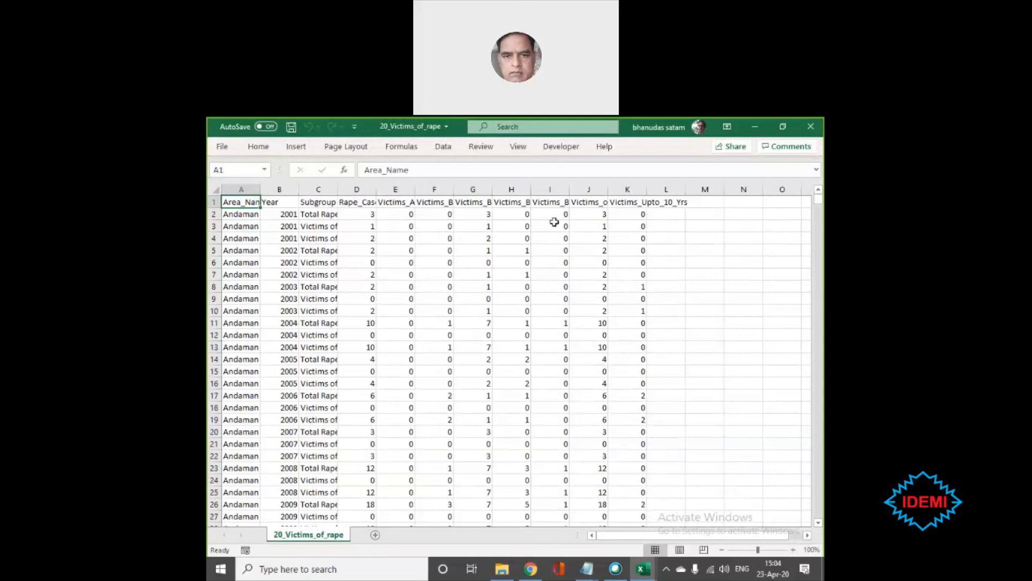
pyautogui.doubleClick(258, 186)
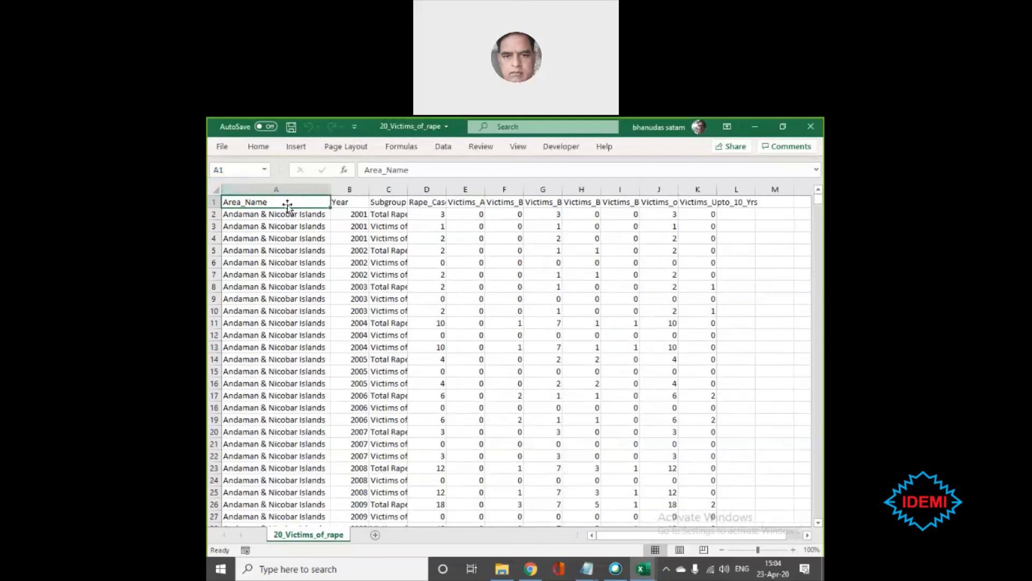
pyautogui.doubleClick(367, 190)
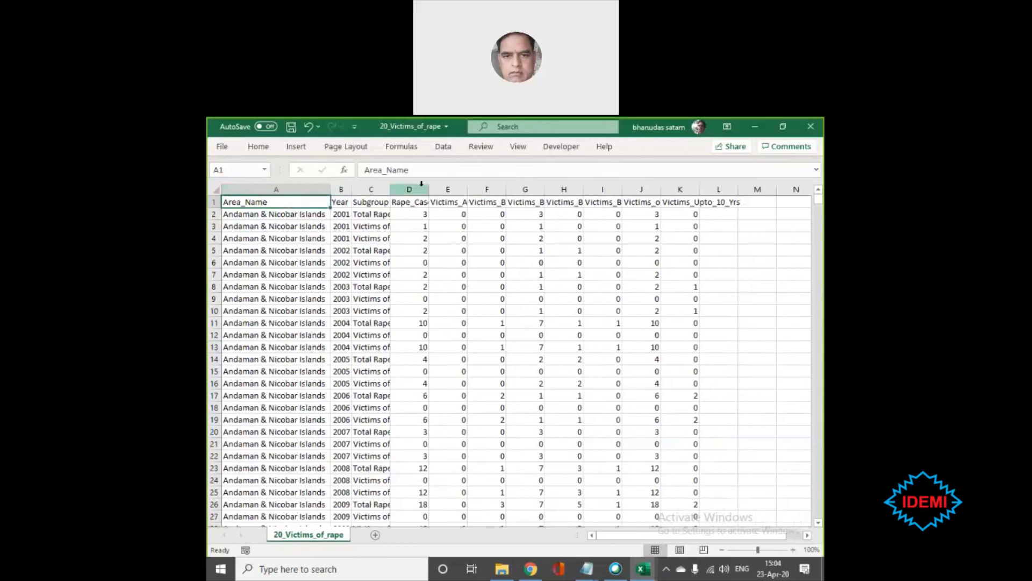
pyautogui.doubleClick(391, 189)
# - Examine the row 1 headings one by one from Rape_Cases_Reported past the last column, and return to A1
pyautogui.click(453, 202)
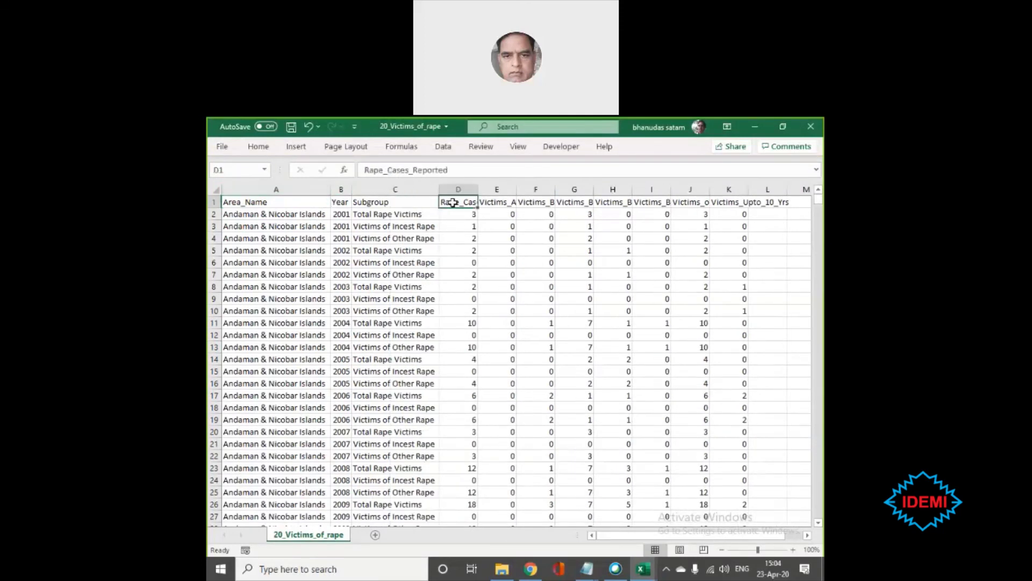
pyautogui.press('Right')
pyautogui.press('Right')
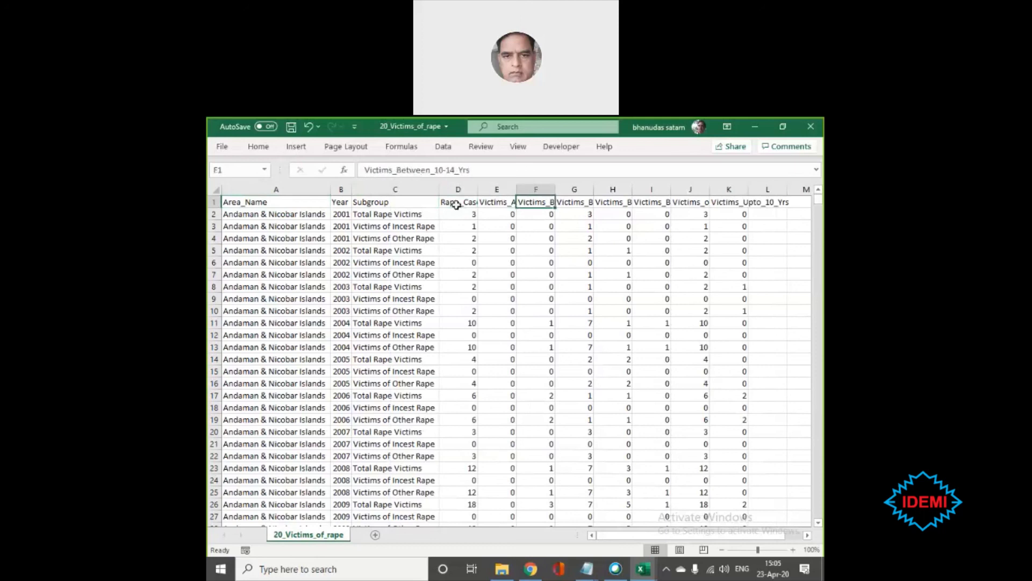
pyautogui.press('Right')
pyautogui.press('Right')
pyautogui.press('Right')
pyautogui.press('Right')
pyautogui.press('Right')
pyautogui.press('Right')
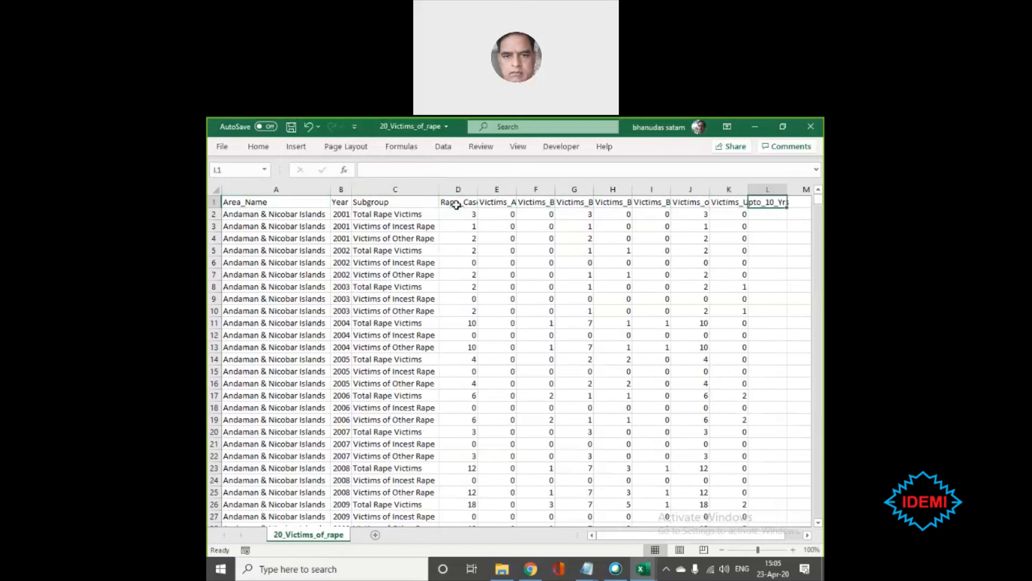
pyautogui.press('Right')
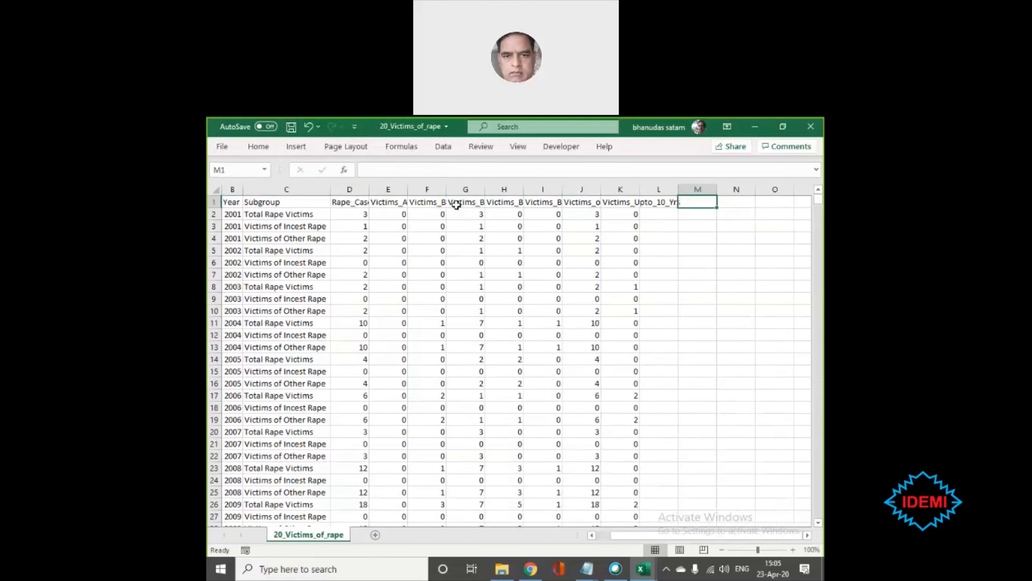
pyautogui.press('Left')
pyautogui.press('Left')
pyautogui.press('Left')
pyautogui.press('Left')
pyautogui.press('Left')
pyautogui.press('Left')
pyautogui.press('Left')
pyautogui.press('Left')
pyautogui.press('Left')
pyautogui.press('Left')
pyautogui.press('Left')
pyautogui.press('Left')
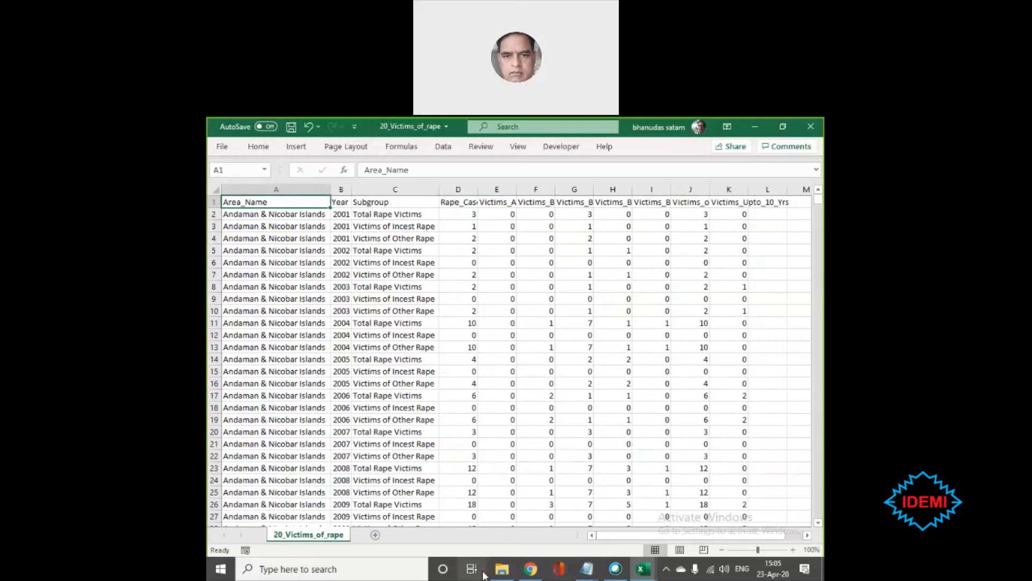
# - Switch to the Trello card Adv Excel Day 1 in Chrome, mark Importing csv as complete, and return to Excel
pyautogui.click(533, 571)
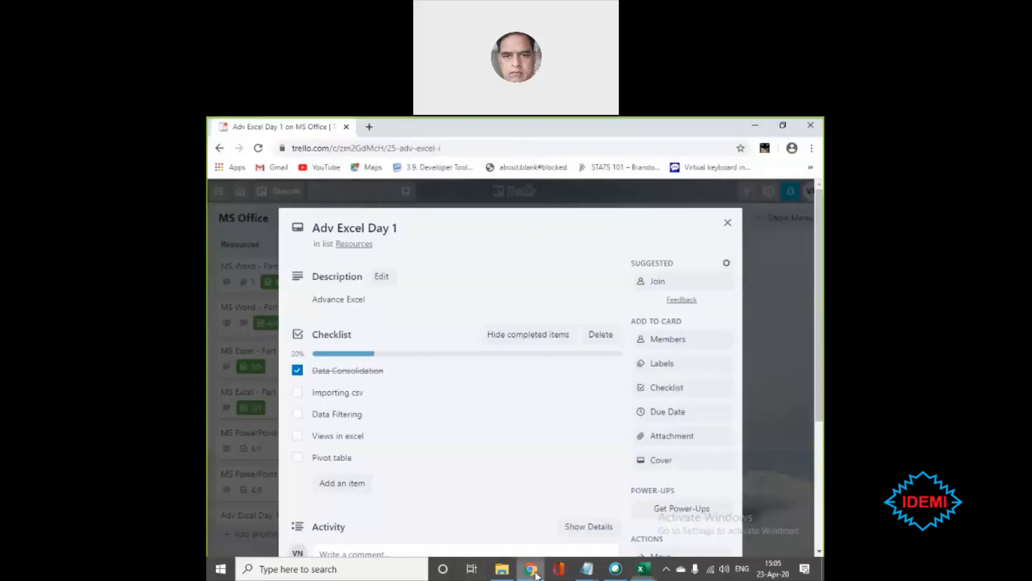
pyautogui.click(297, 393)
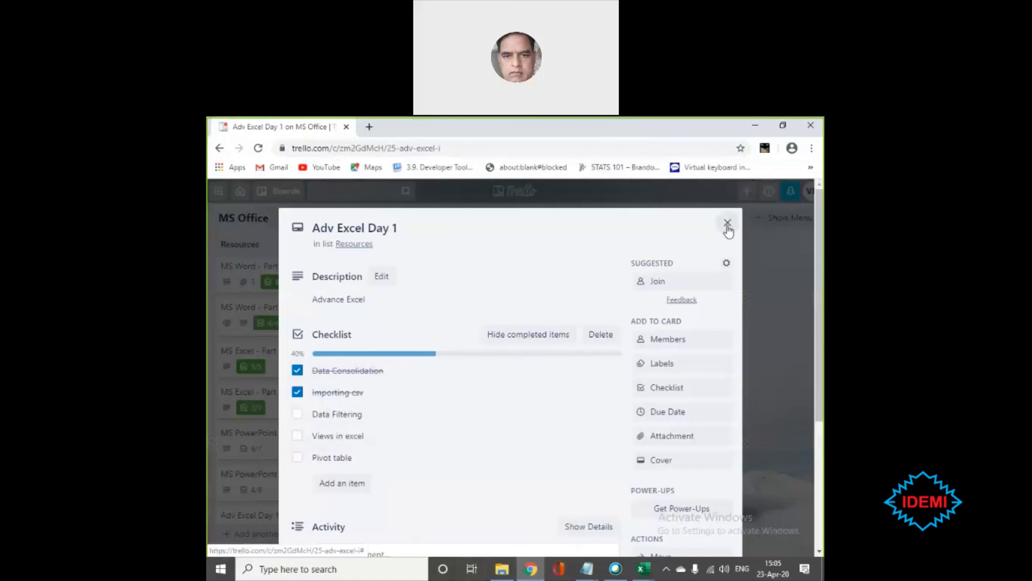
pyautogui.click(755, 129)
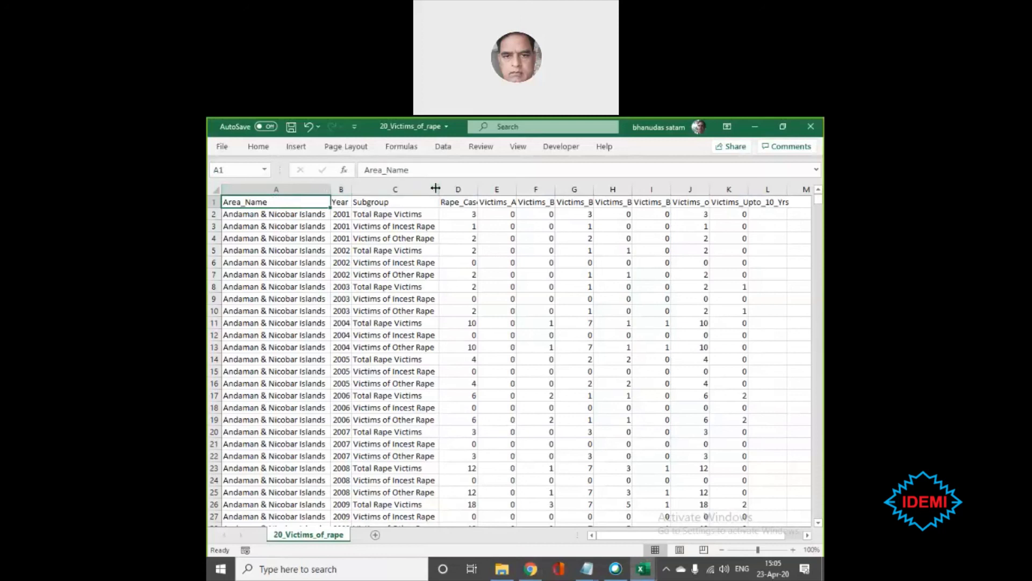
# - Auto-fit the widths of the Rape_Cases_Reported and Victims_Above_50_Yrs columns
pyautogui.moveTo(475, 189); pyautogui.dragTo(475, 189)
pyautogui.doubleClick(474, 190)
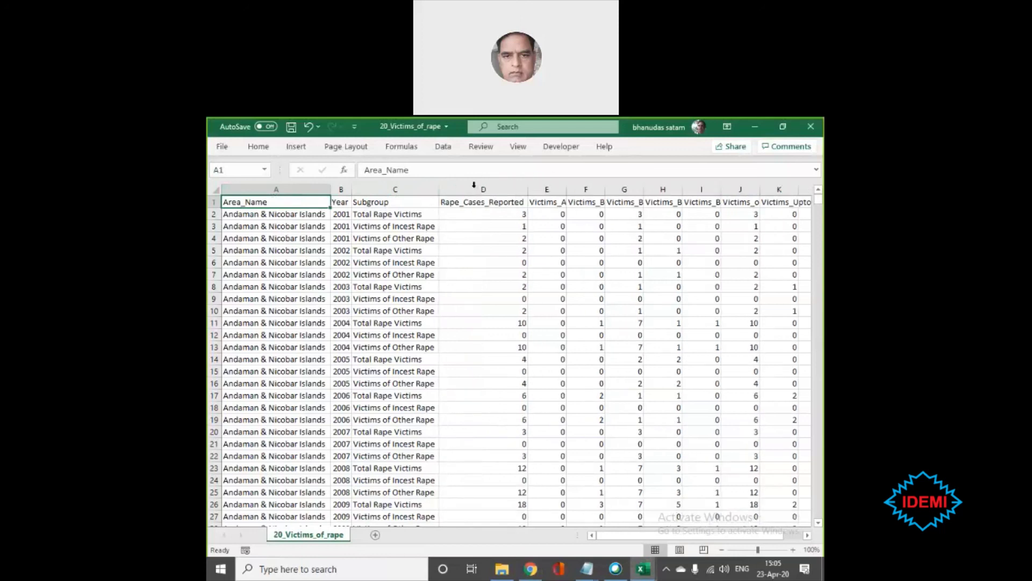
pyautogui.doubleClick(563, 189)
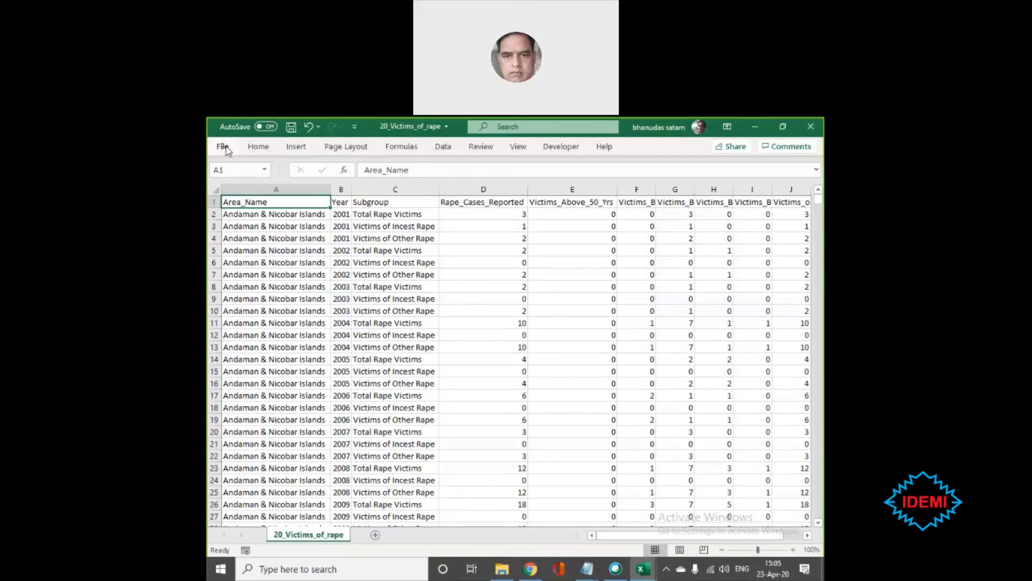
# - Check the Year column's first and last entries, and return to cell A1
pyautogui.click(342, 213)
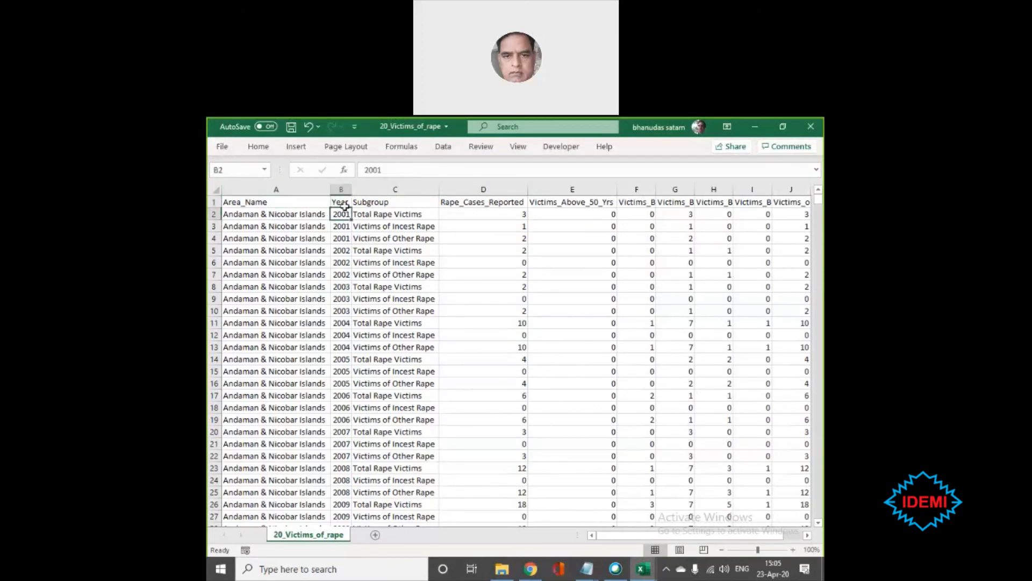
pyautogui.hotkey('ctrl', 'Down')
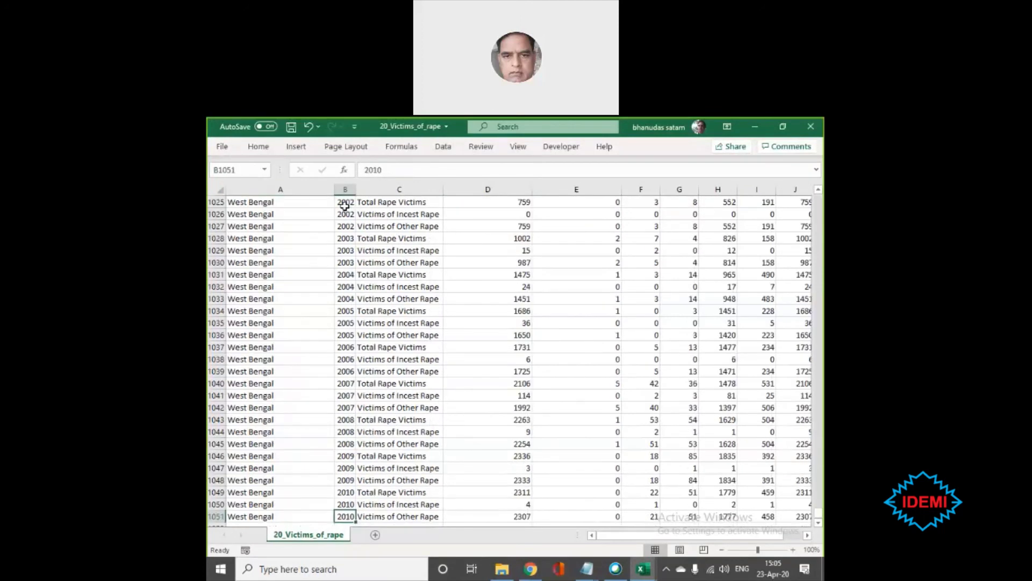
pyautogui.hotkey('ctrl', 'Up')
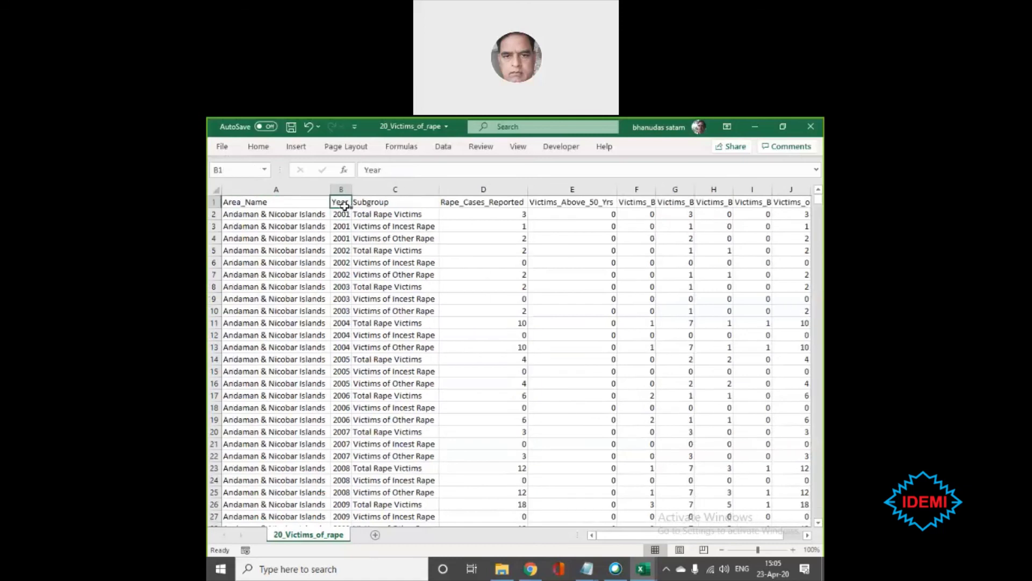
pyautogui.hotkey('ctrl', 'Left')
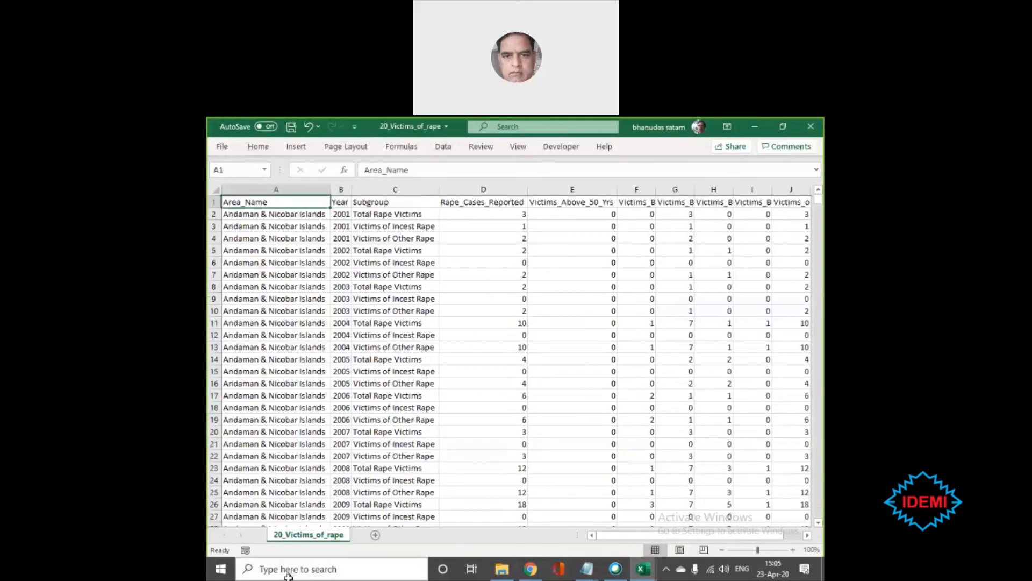
# - Review the Trello checklist in Chrome, and back in Excel check the last heading in row 1 and return to A1
pyautogui.click(530, 569)
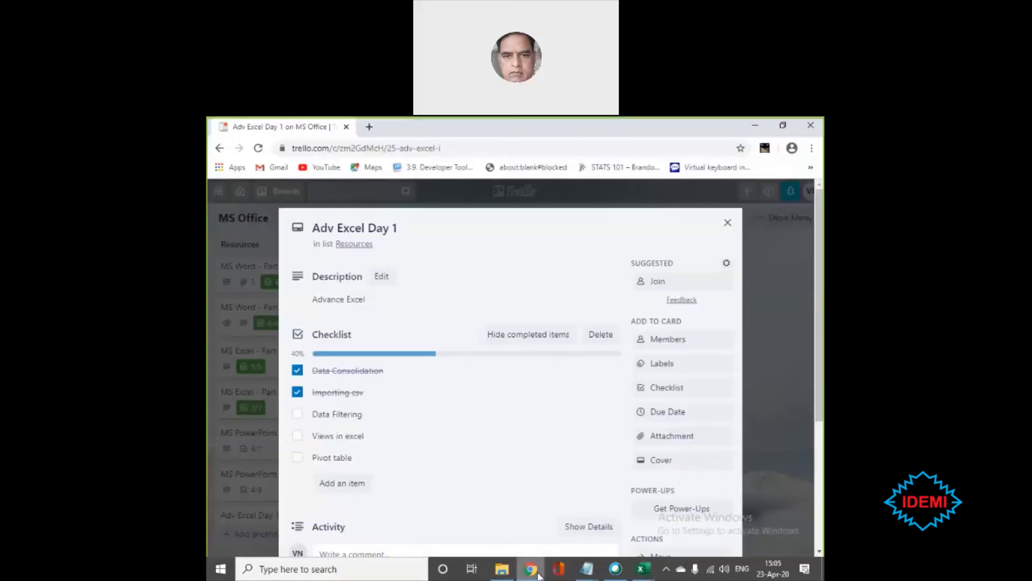
pyautogui.click(644, 569)
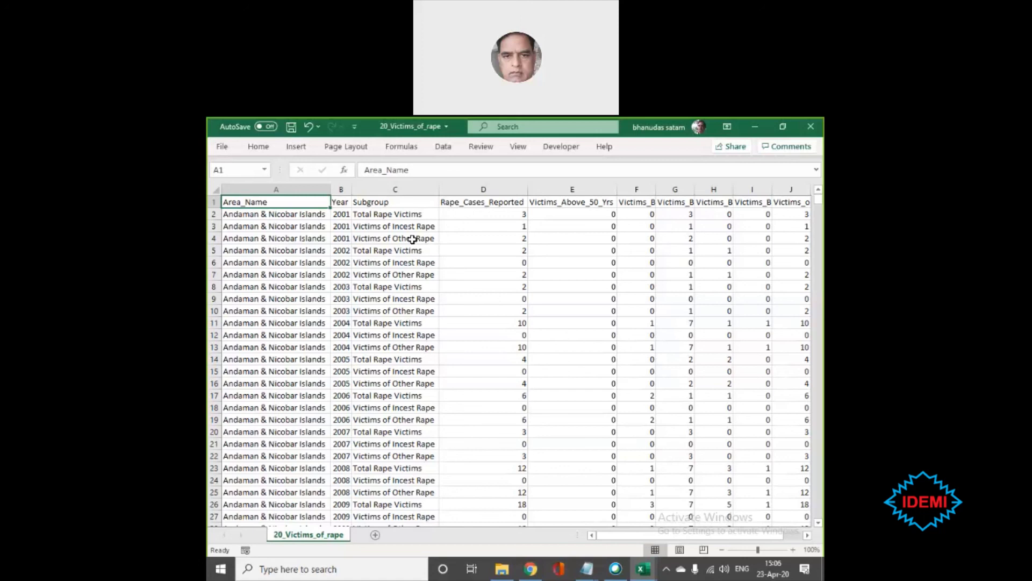
pyautogui.hotkey('ctrl', 'Right')
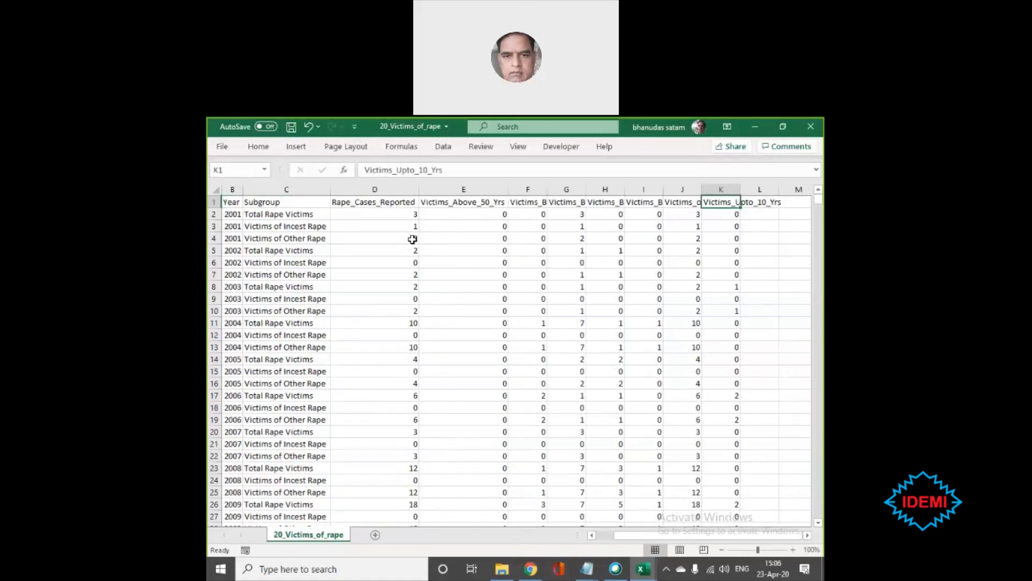
pyautogui.hotkey('ctrl', 'Left')
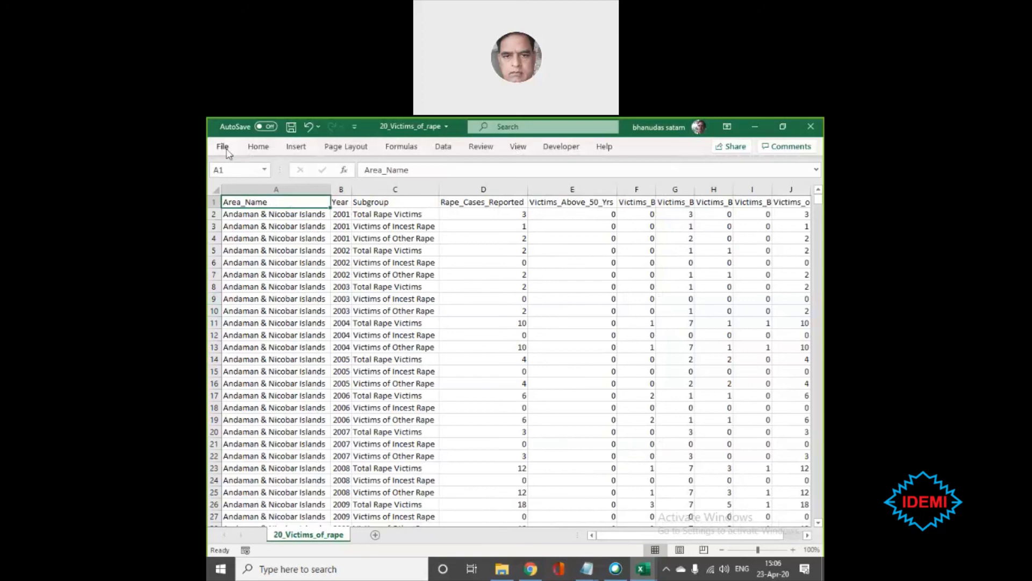
# - Turn on filtering for the heading row of the rape-victims data
pyautogui.click(258, 146)
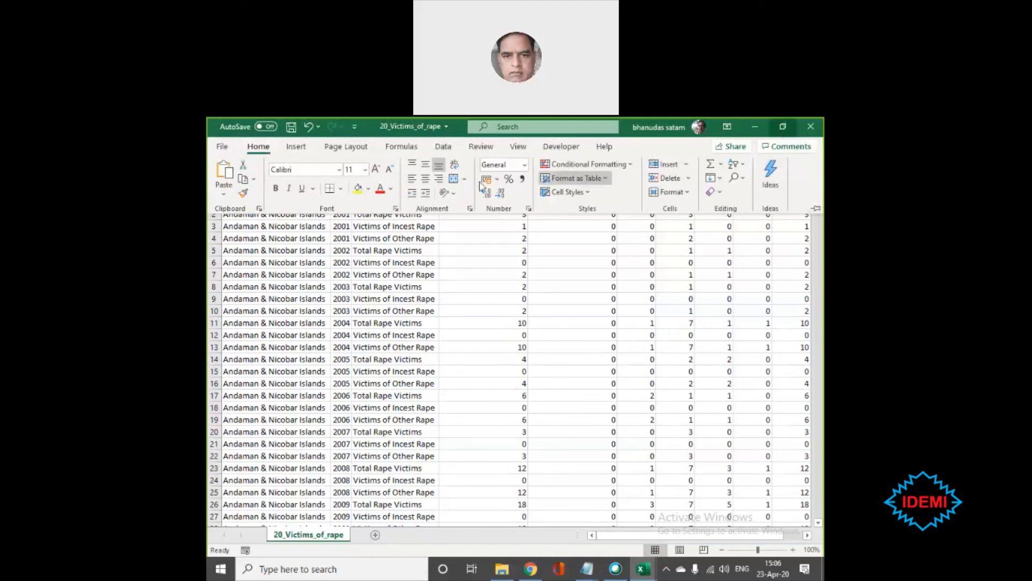
pyautogui.click(446, 148)
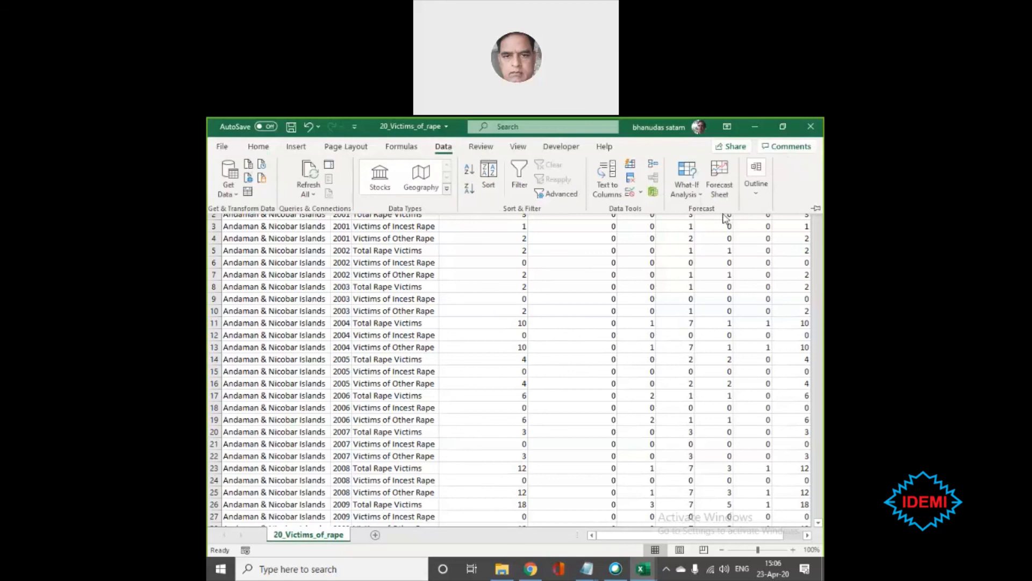
pyautogui.click(518, 172)
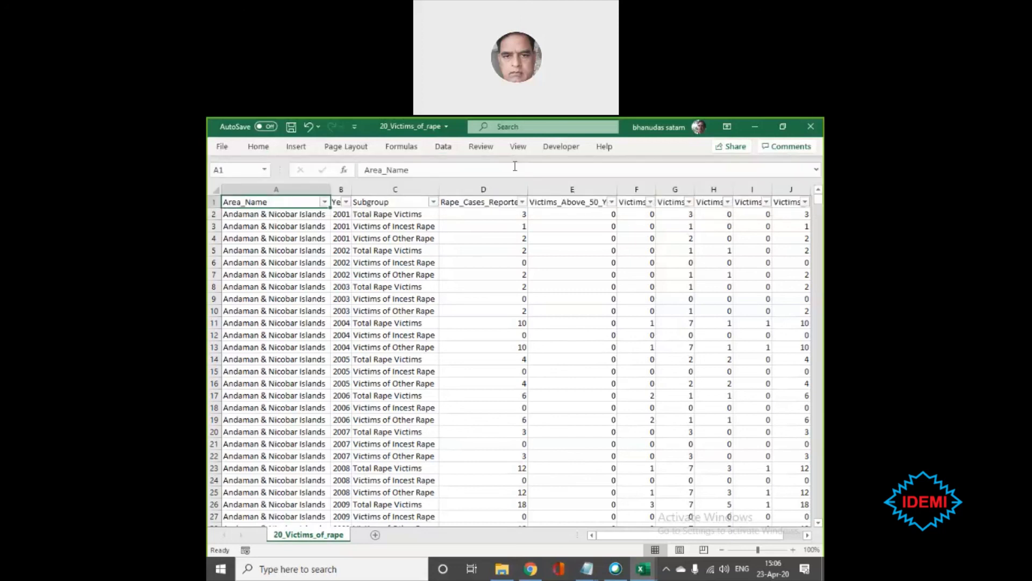
# - Review the area names listed in the Area_Name filter from first to last, leaving the filter unset
pyautogui.click(325, 202)
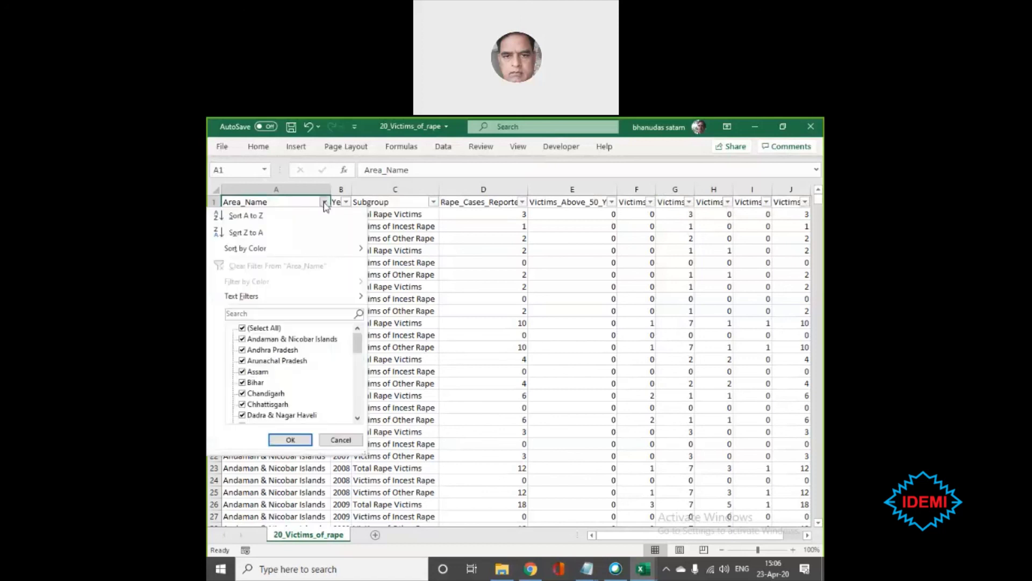
pyautogui.moveTo(359, 345)
pyautogui.mouseDown()
pyautogui.moveTo(358, 396)
pyautogui.moveTo(370, 419)
pyautogui.moveTo(357, 340)
pyautogui.mouseUp()
pyautogui.moveTo(361, 351); pyautogui.dragTo(363, 417)
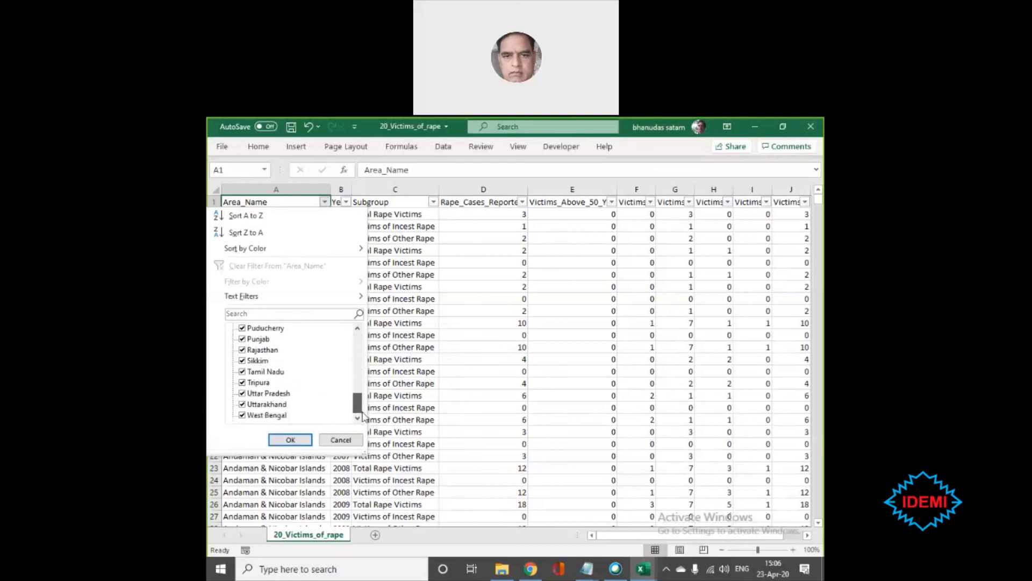
pyautogui.moveTo(357, 406); pyautogui.dragTo(370, 344)
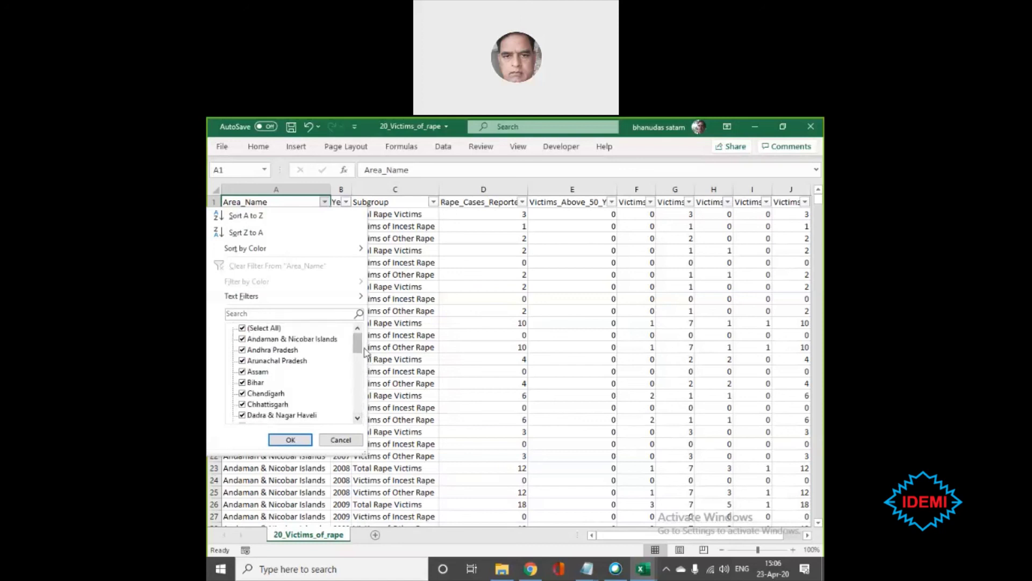
pyautogui.moveTo(360, 350)
pyautogui.mouseDown()
pyautogui.moveTo(361, 421)
pyautogui.moveTo(363, 333)
pyautogui.mouseUp()
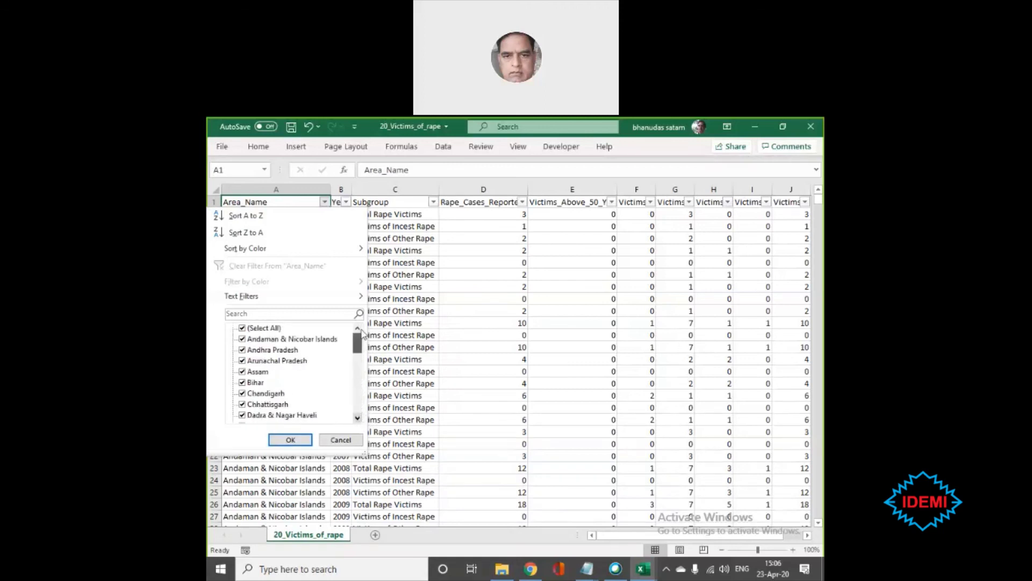
pyautogui.click(339, 440)
# - Check the last record in the Area_Name column and return to the top of the data
pyautogui.click(269, 394)
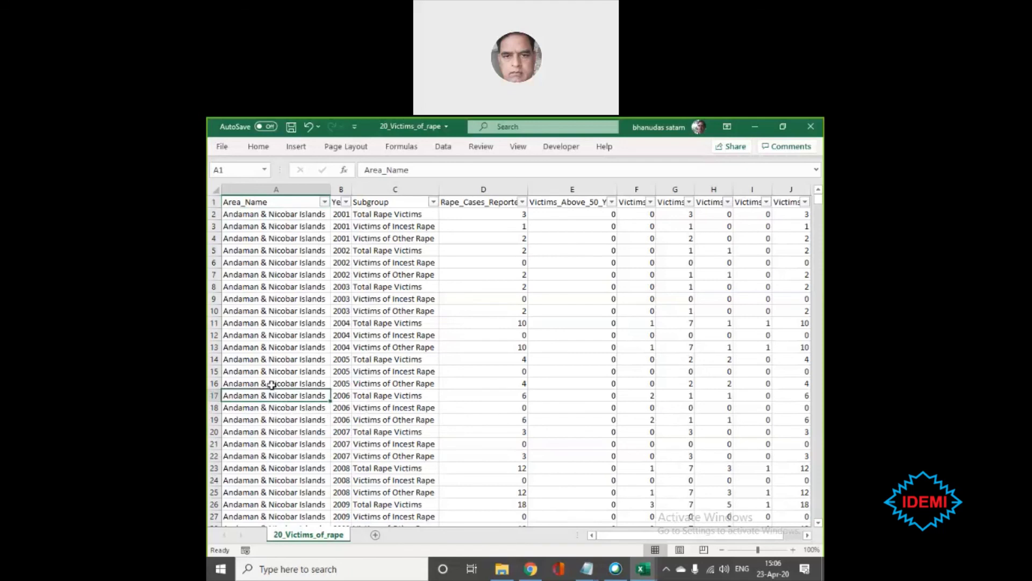
pyautogui.hotkey('ctrl', 'Down')
pyautogui.press('Down')
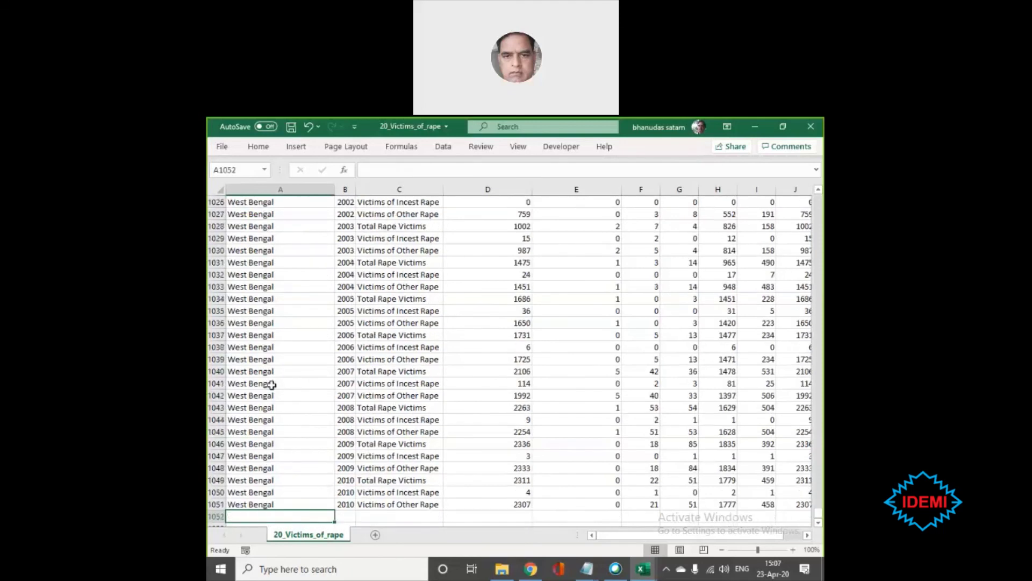
pyautogui.press('Up')
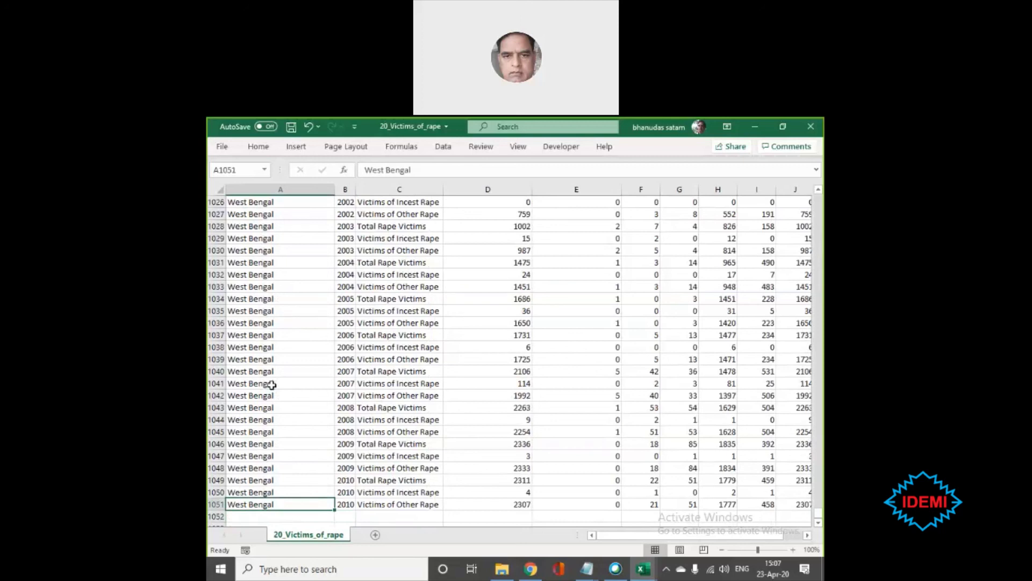
pyautogui.hotkey('ctrl', 'Up')
# - Filter the Area_Name column to show only Andaman & Nicobar Islands
pyautogui.hotkey('ctrl', 'shift', 'l')
pyautogui.click(325, 202)
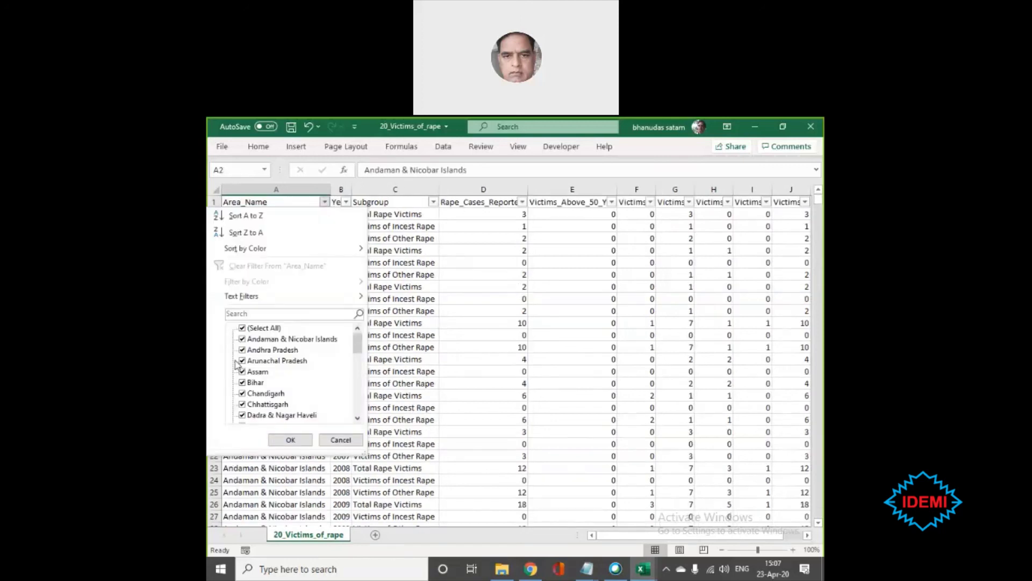
pyautogui.click(242, 328)
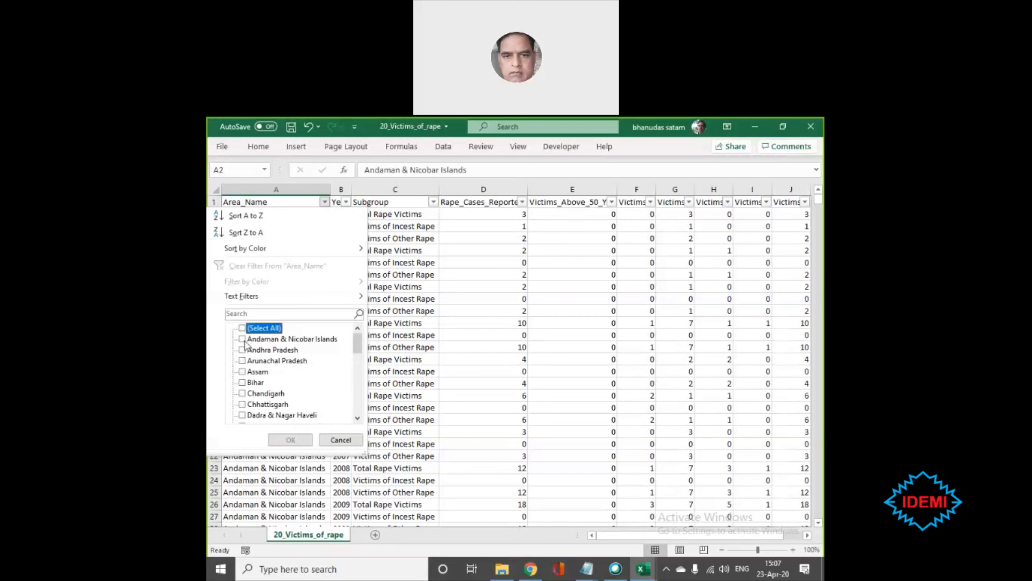
pyautogui.click(245, 340)
pyautogui.click(293, 439)
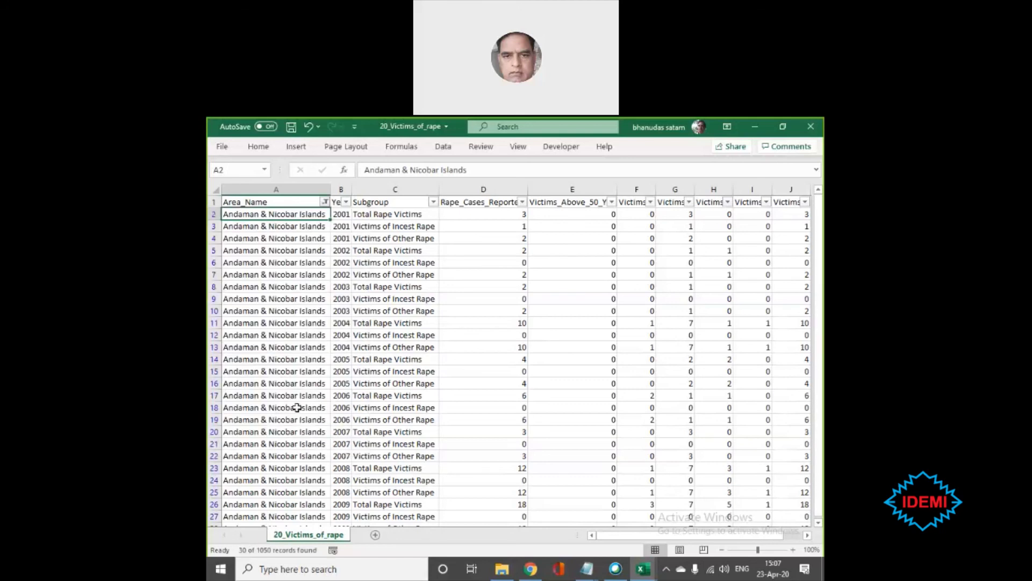
# - Filter the Year column to show only 2001, 2002, 2003, 2004 and 2005
pyautogui.click(346, 203)
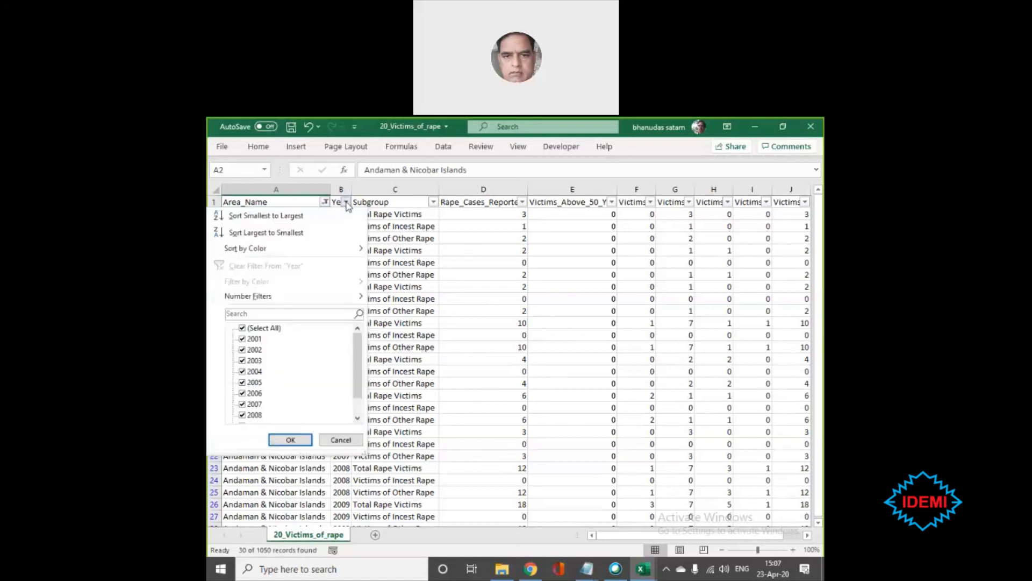
pyautogui.click(243, 328)
pyautogui.click(243, 339)
pyautogui.click(244, 350)
pyautogui.click(243, 360)
pyautogui.click(243, 371)
pyautogui.click(242, 382)
pyautogui.click(296, 440)
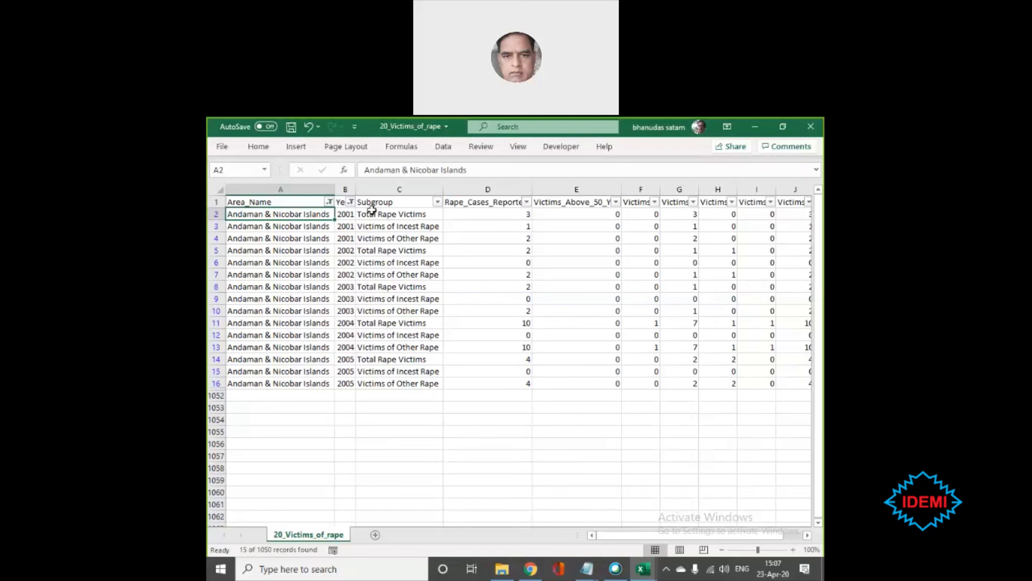
# - Filter the Subgroup column to exclude Total Rape Victims, keeping Victims of Incest Rape and Victims of Other Rape
pyautogui.click(439, 203)
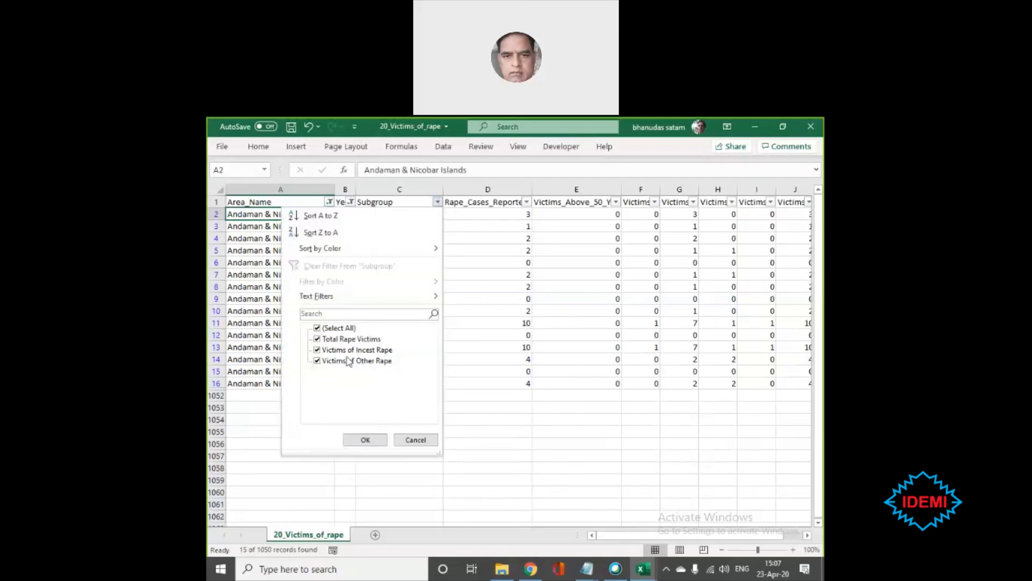
pyautogui.click(318, 340)
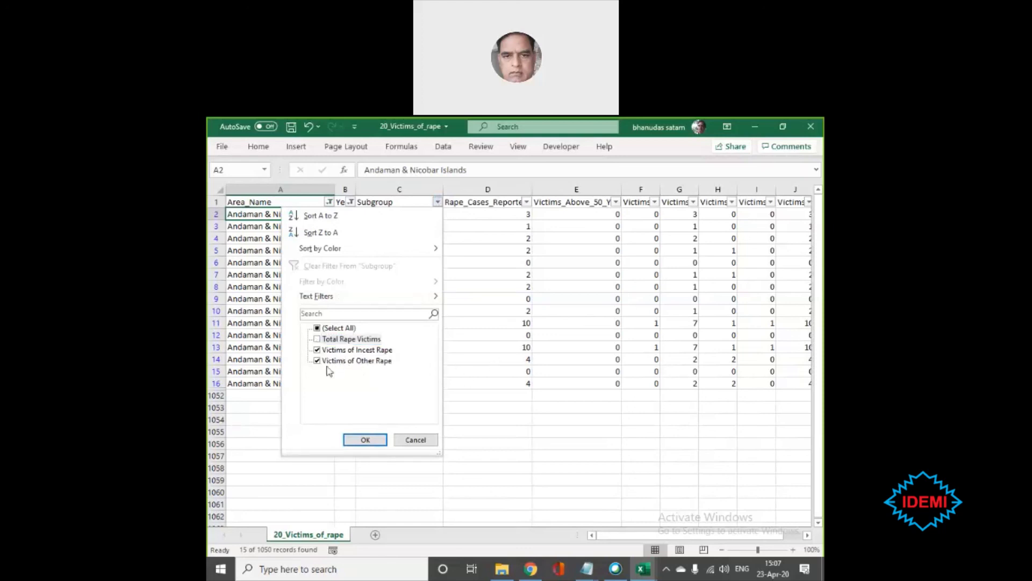
pyautogui.click(366, 439)
pyautogui.click(586, 418)
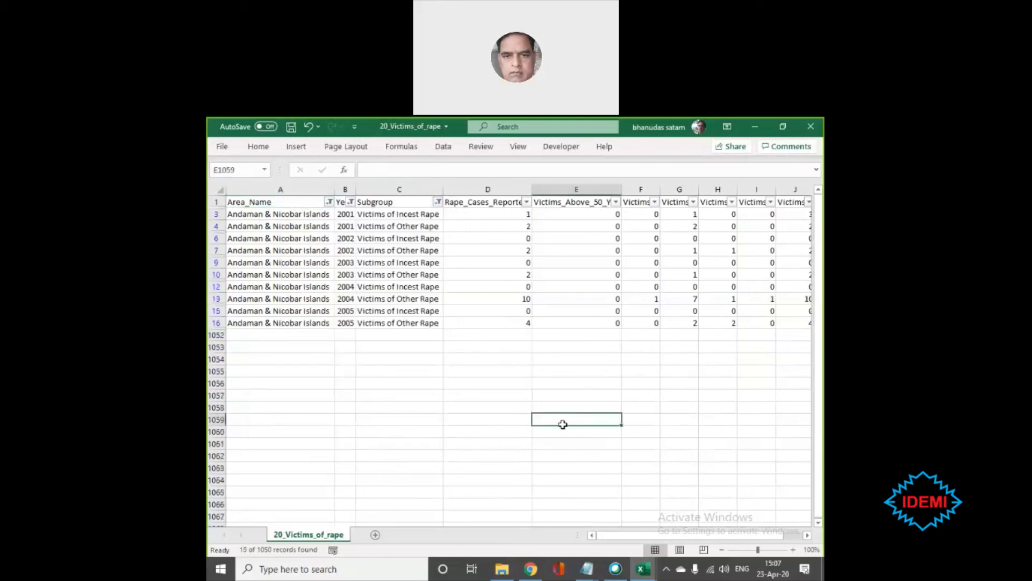
# - Look across all columns of the first filtered record and return to its Area_Name cell
pyautogui.click(275, 213)
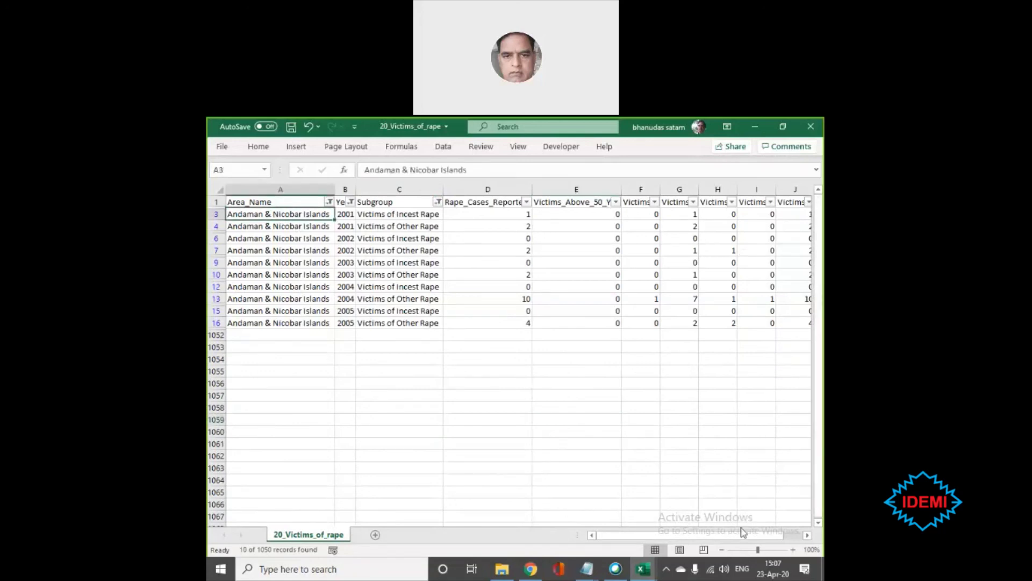
pyautogui.click(388, 214)
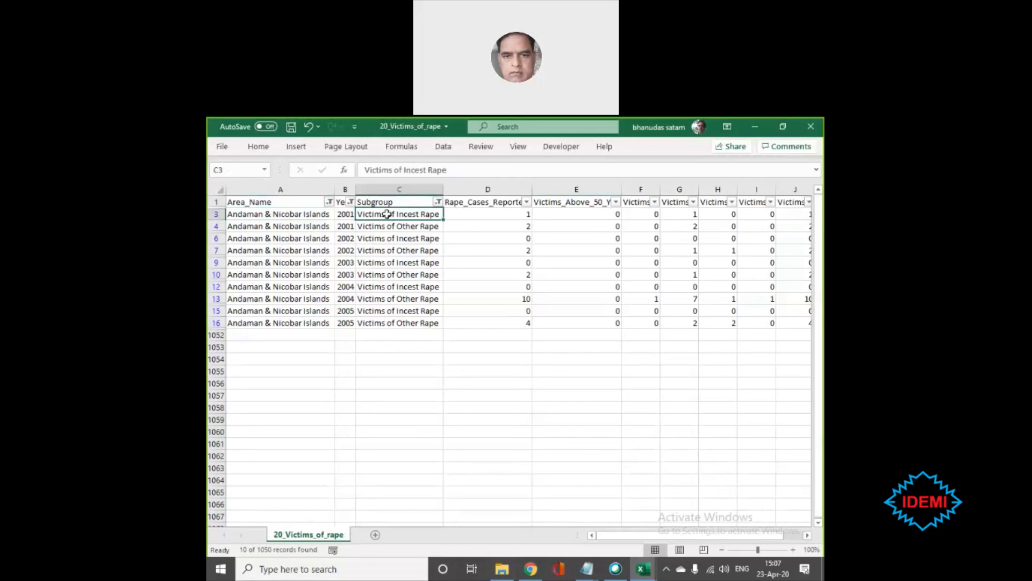
pyautogui.press('Right')
pyautogui.press('Right')
pyautogui.press('Right')
pyautogui.press('Right')
pyautogui.press('Right')
pyautogui.press('Right')
pyautogui.press('Right')
pyautogui.press('Right')
pyautogui.press('Right')
pyautogui.press('Right')
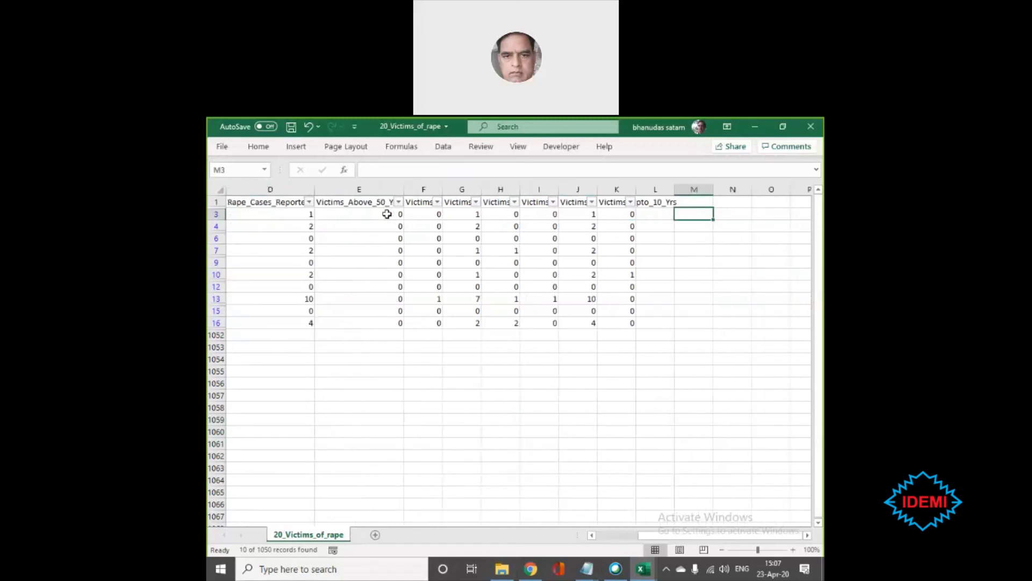
pyautogui.press('Home')
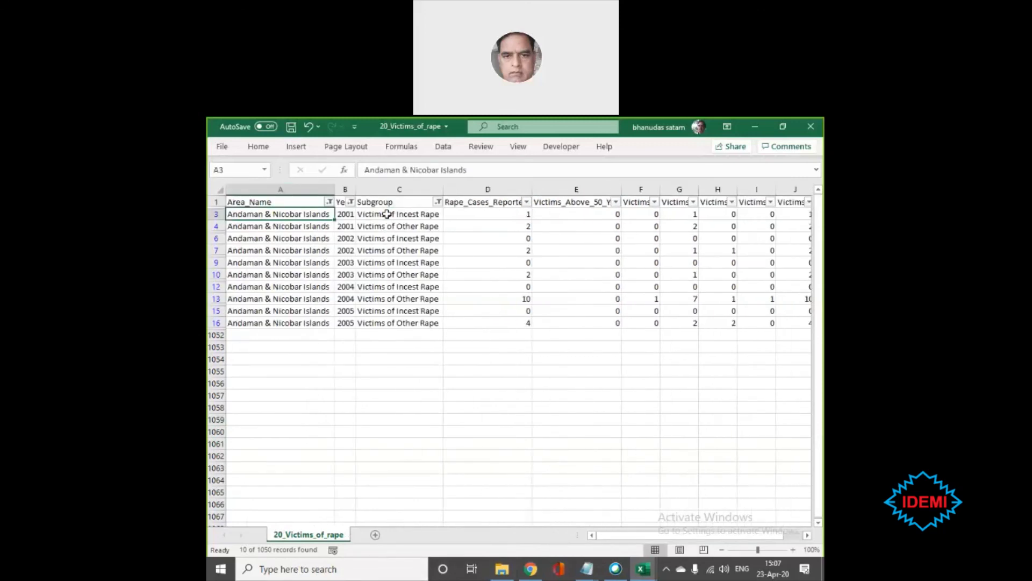
pyautogui.press('Up')
pyautogui.press('Down')
pyautogui.press('Up')
pyautogui.press('Down')
# - Copy the filtered rows 3 to 16 and paste them into a new sheet starting at cell A2
pyautogui.moveTo(218, 213); pyautogui.dragTo(219, 323)
pyautogui.rightClick(222, 248)
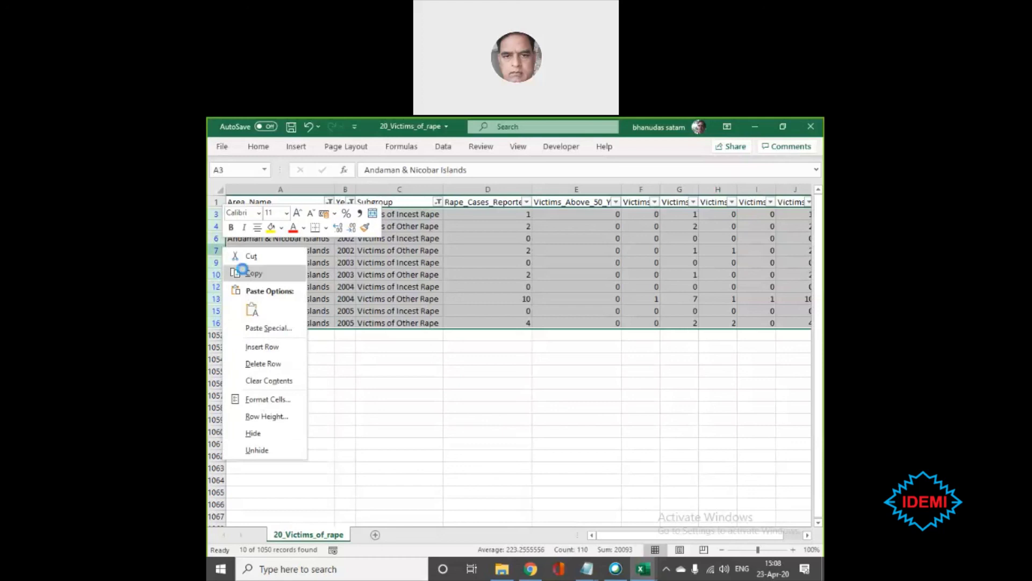
pyautogui.click(250, 274)
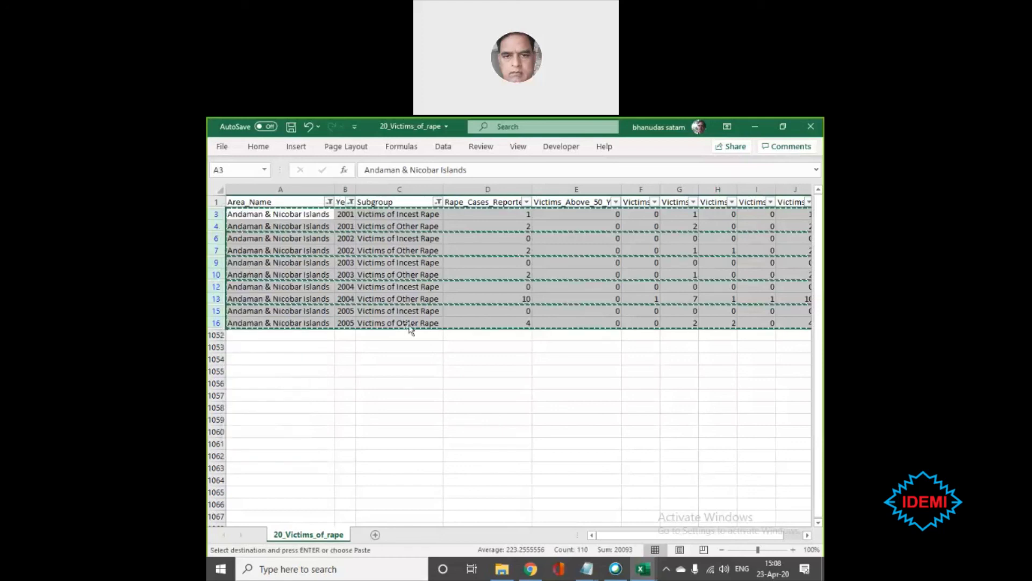
pyautogui.click(375, 534)
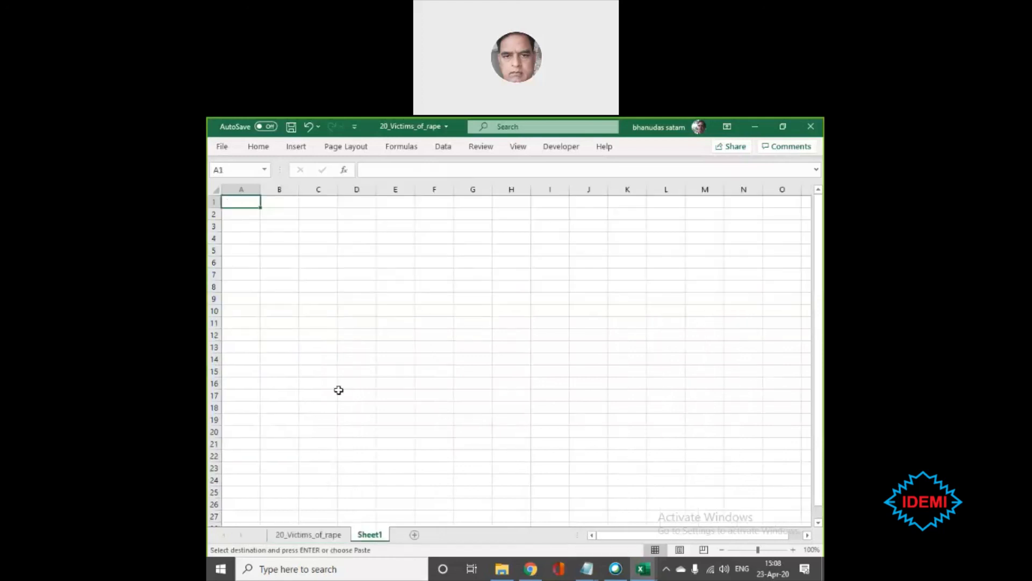
pyautogui.rightClick(238, 216)
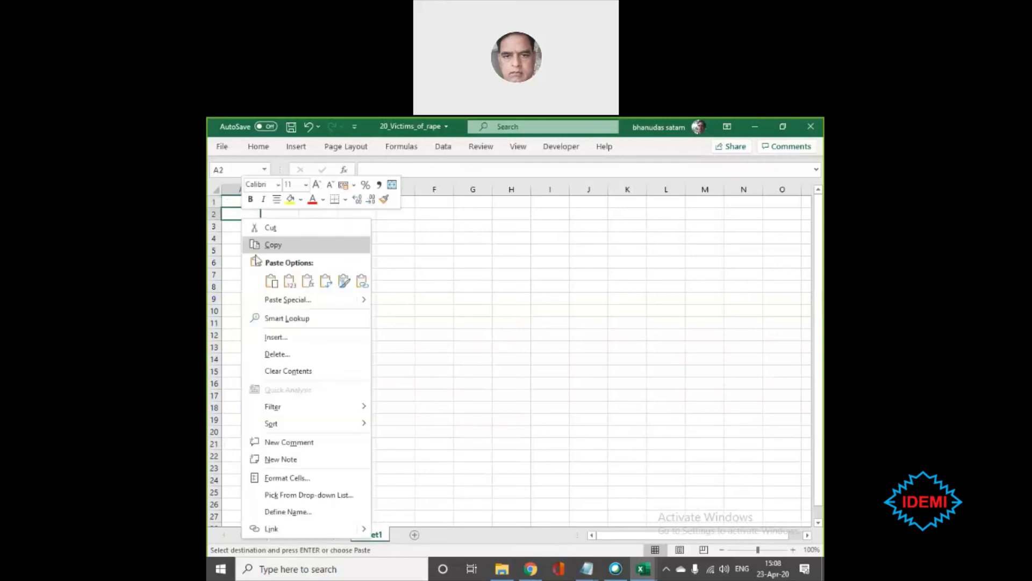
pyautogui.click(272, 281)
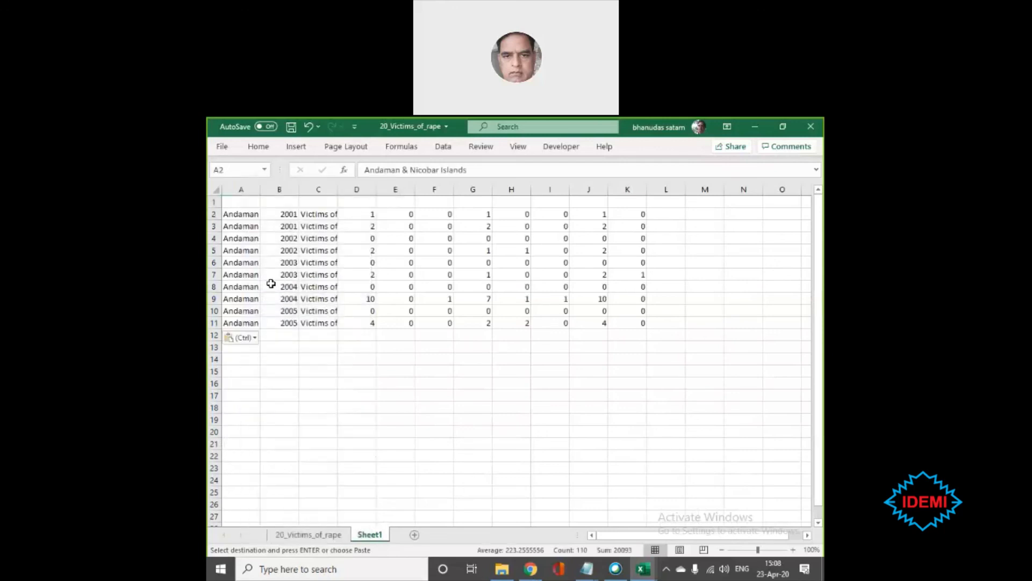
# - Copy the column headings A1 to K1 from 20_Victims_of_rape into row 1 of Sheet1
pyautogui.click(311, 534)
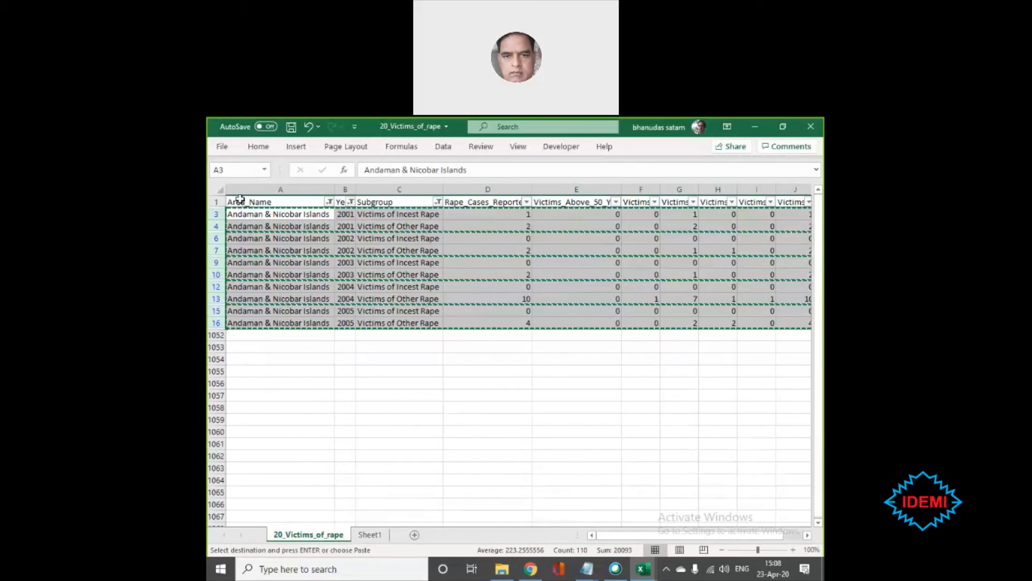
pyautogui.click(239, 199)
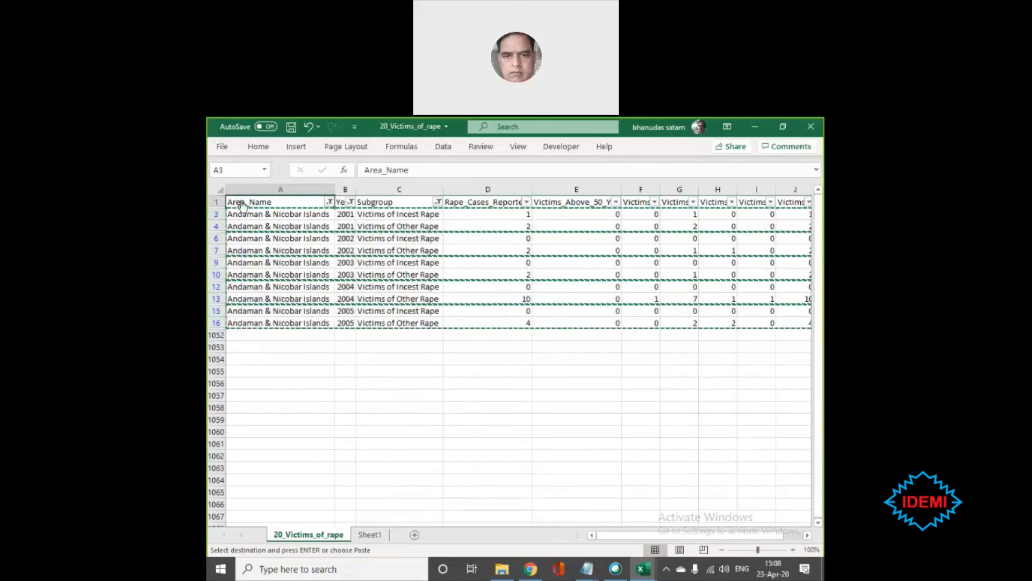
pyautogui.hotkey('ctrl', 'shift', 'Right')
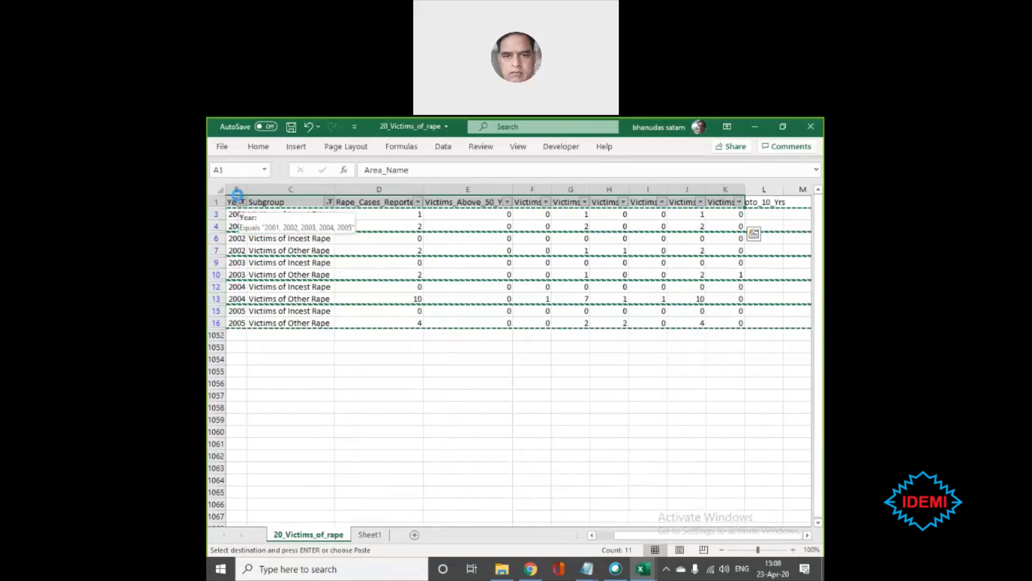
pyautogui.hotkey('ctrl', 'c')
pyautogui.click(382, 535)
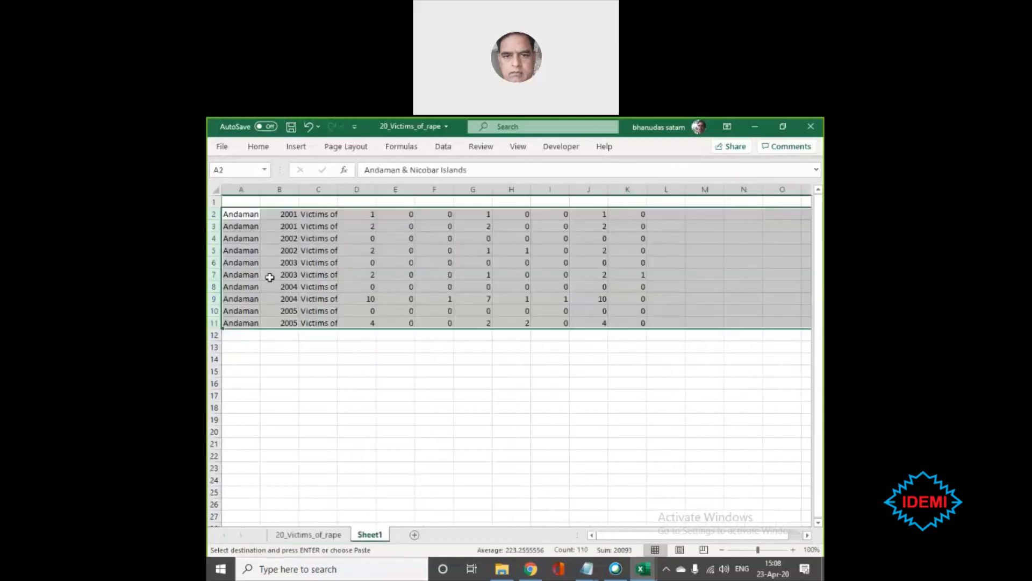
pyautogui.click(230, 198)
pyautogui.hotkey('ctrl', 'v')
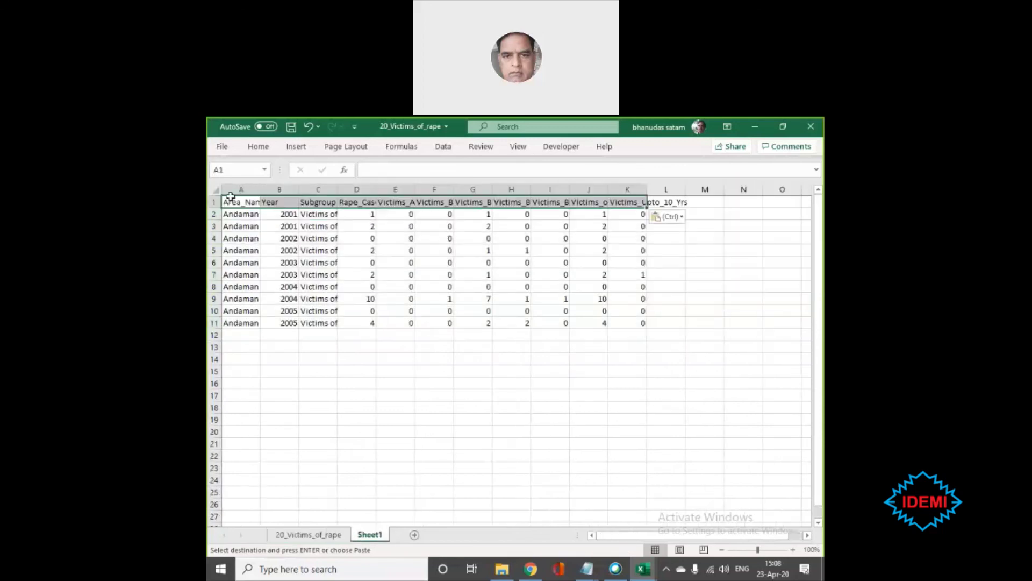
pyautogui.click(250, 321)
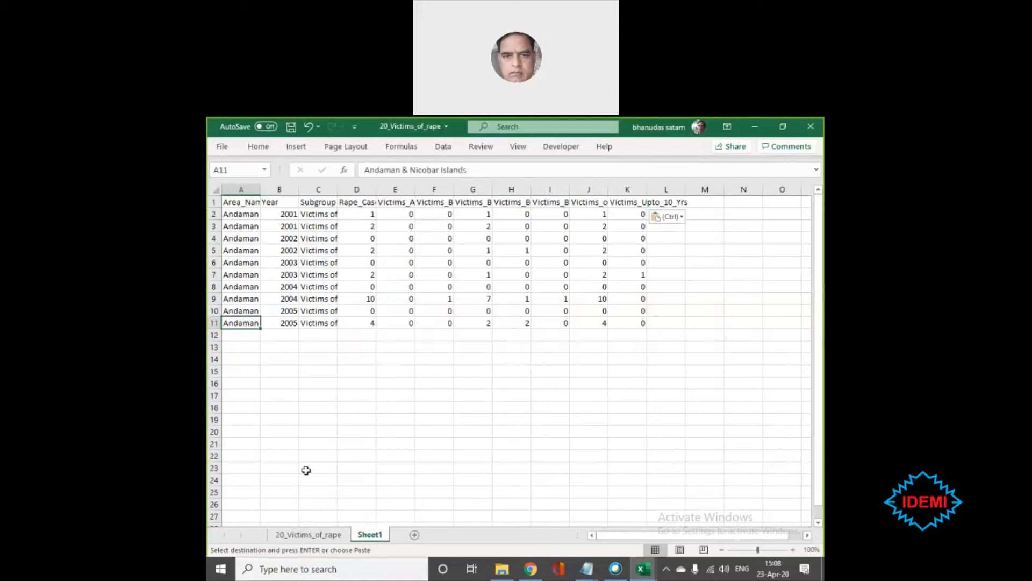
# - Copy the filtered rows 3 to 16 of 20_Victims_of_rape again and return to an empty cell in Sheet1
pyautogui.click(308, 534)
pyautogui.hotkey('ctrl', 'v')
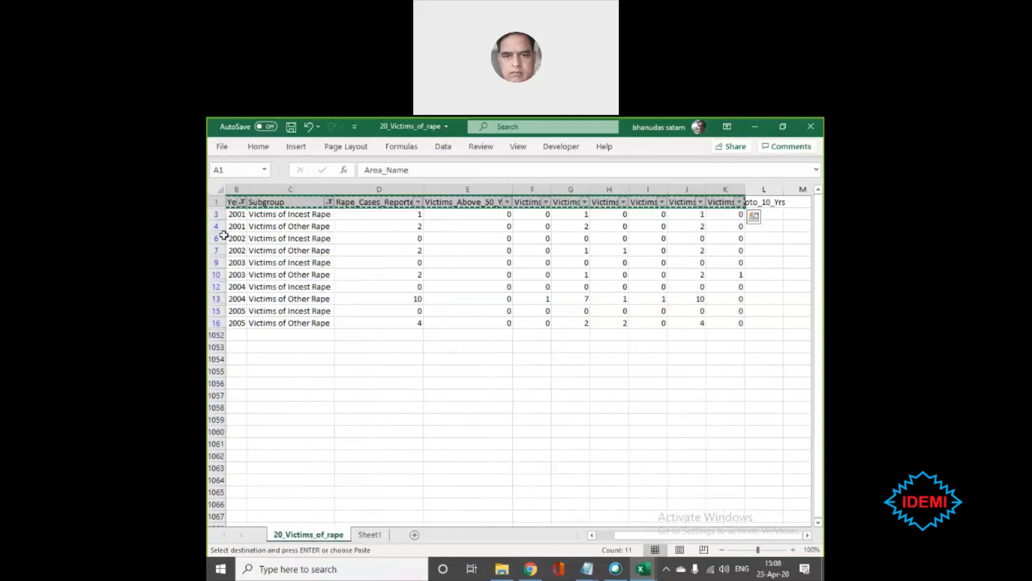
pyautogui.moveTo(216, 214); pyautogui.dragTo(222, 316)
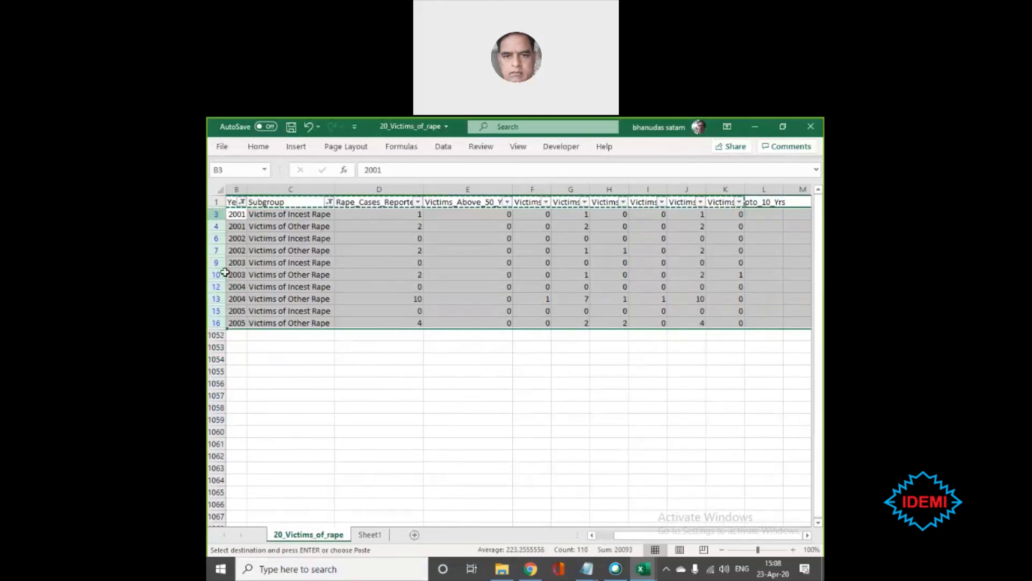
pyautogui.rightClick(224, 218)
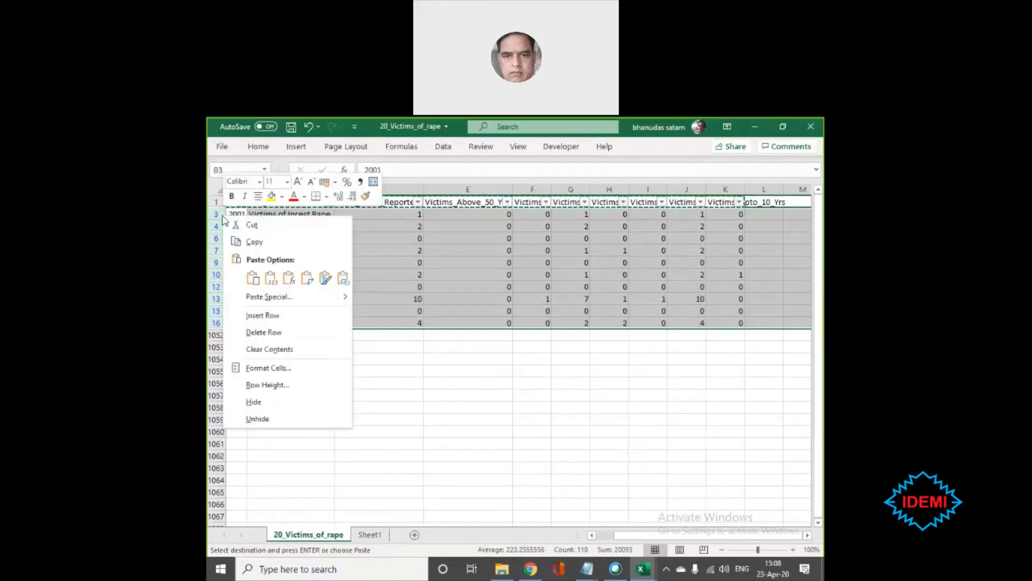
pyautogui.click(253, 242)
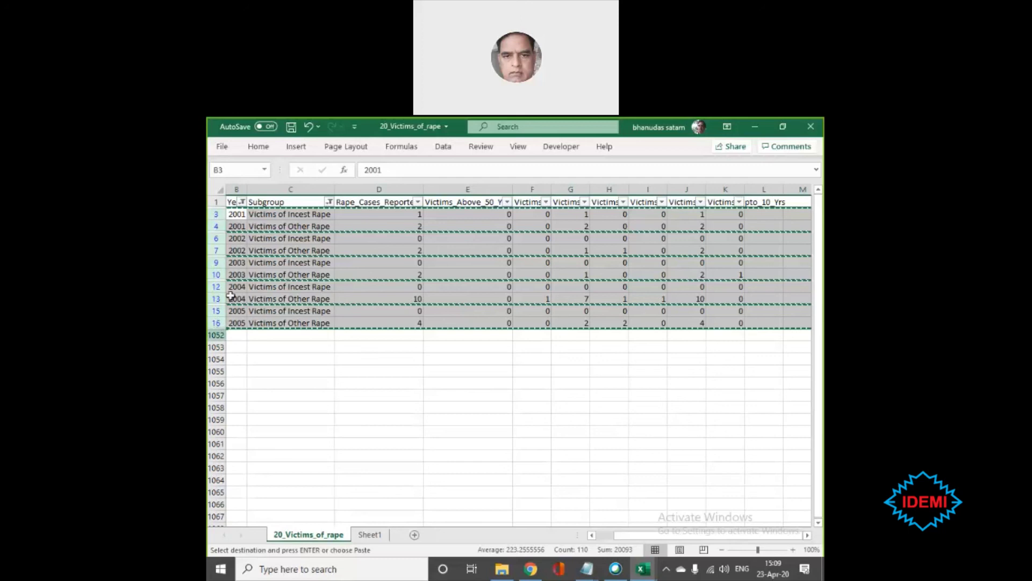
pyautogui.click(377, 535)
pyautogui.click(654, 368)
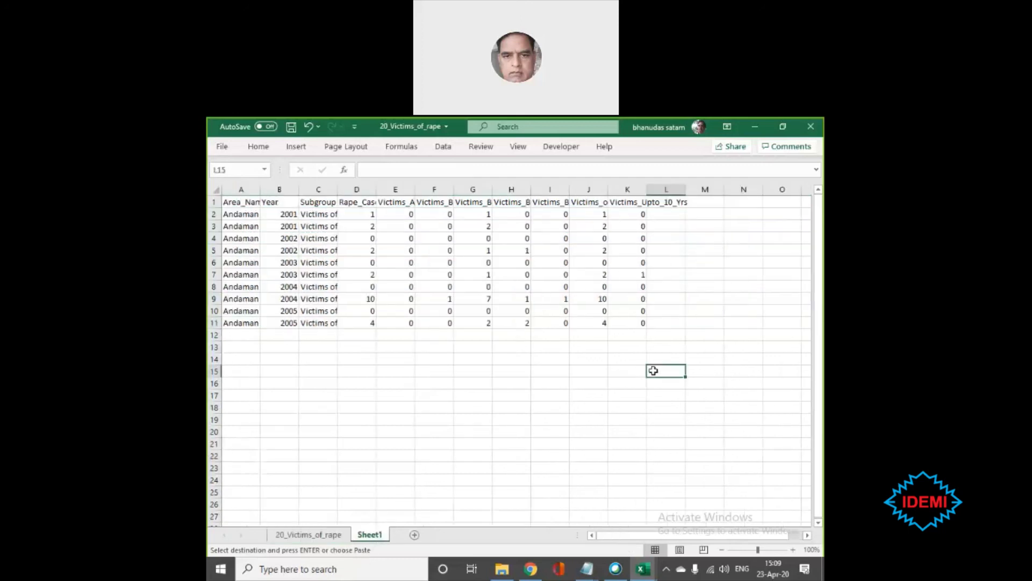
# - Fit Sheet1's column A to its contents, and close the 20_Victims_of_rape workbook without saving changes or keeping the copied data
pyautogui.doubleClick(259, 187)
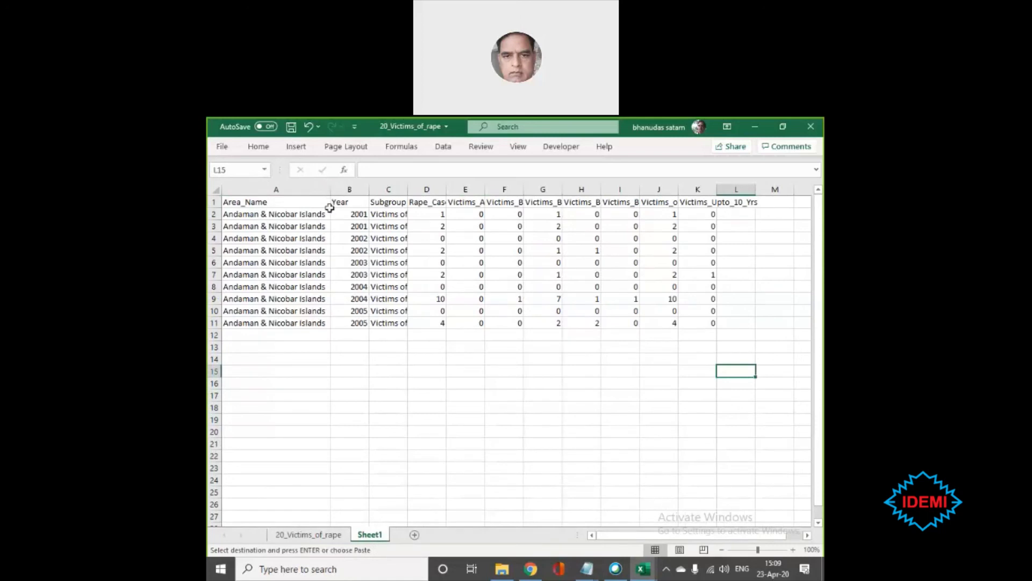
pyautogui.click(316, 535)
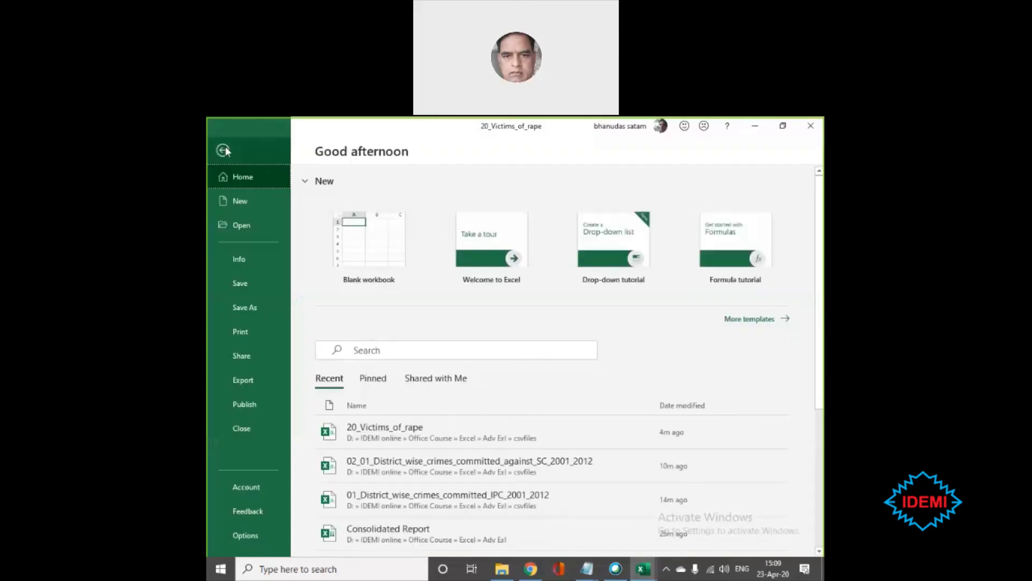
pyautogui.click(233, 426)
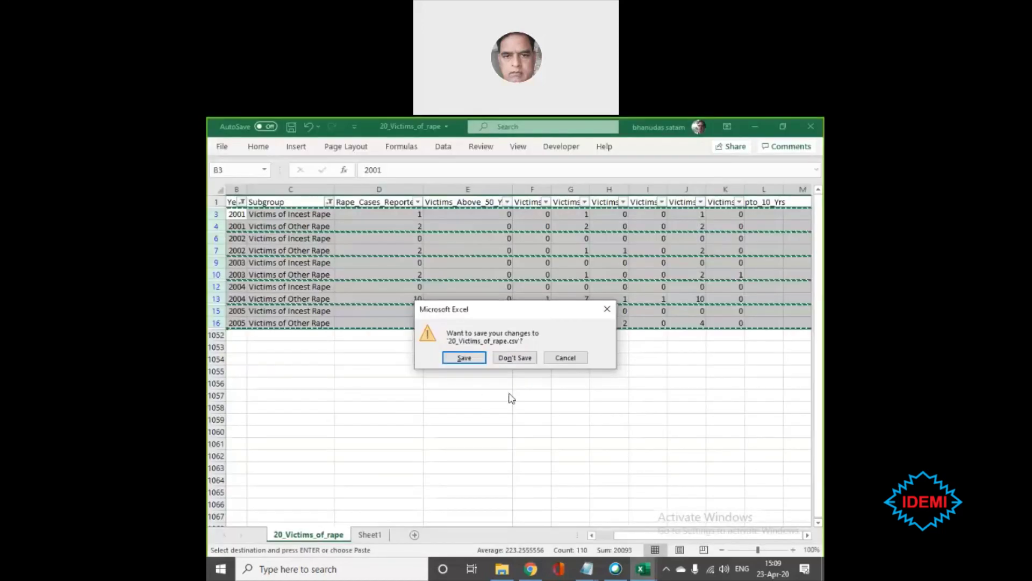
pyautogui.click(515, 358)
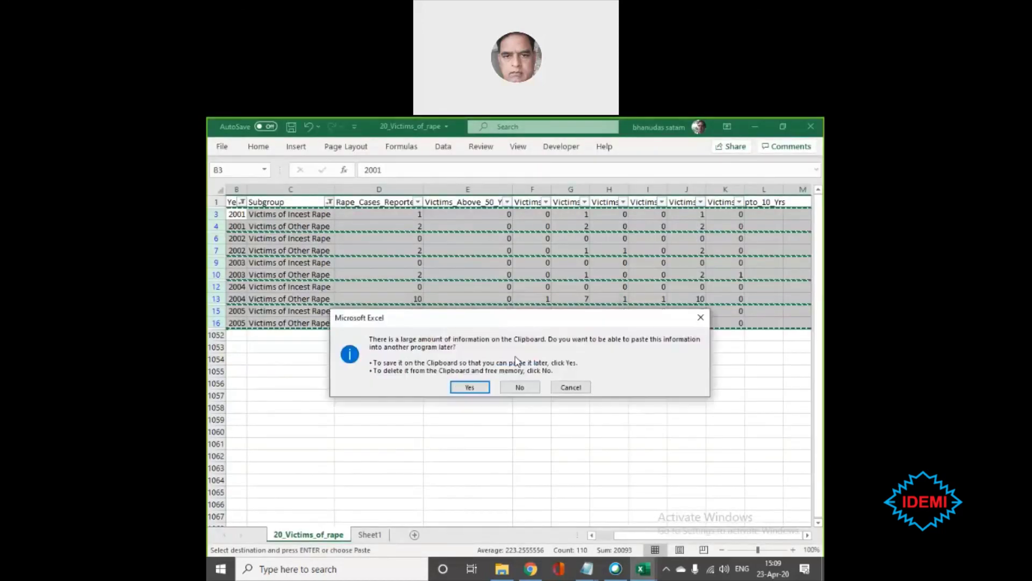
pyautogui.click(517, 388)
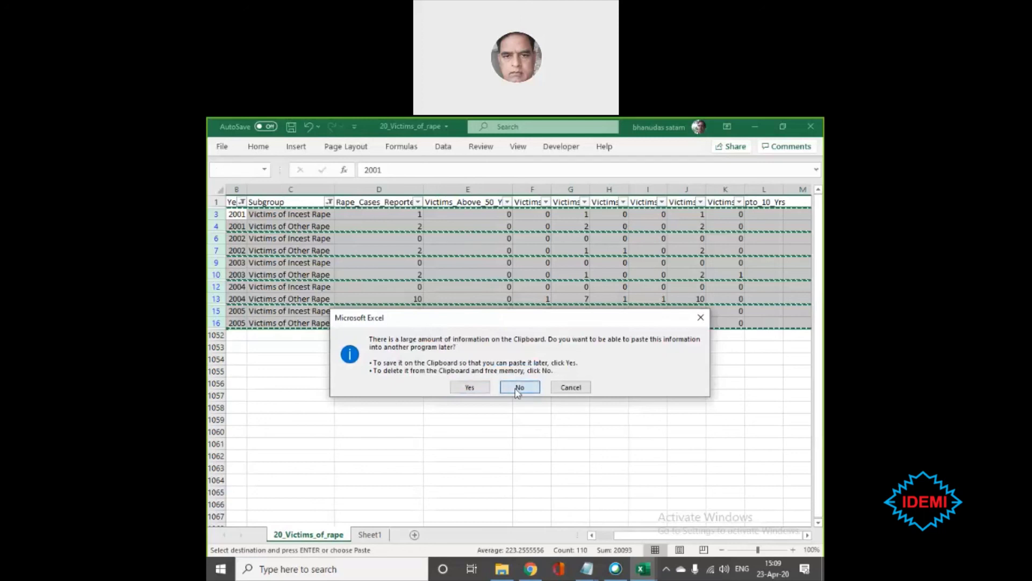
pyautogui.click(518, 388)
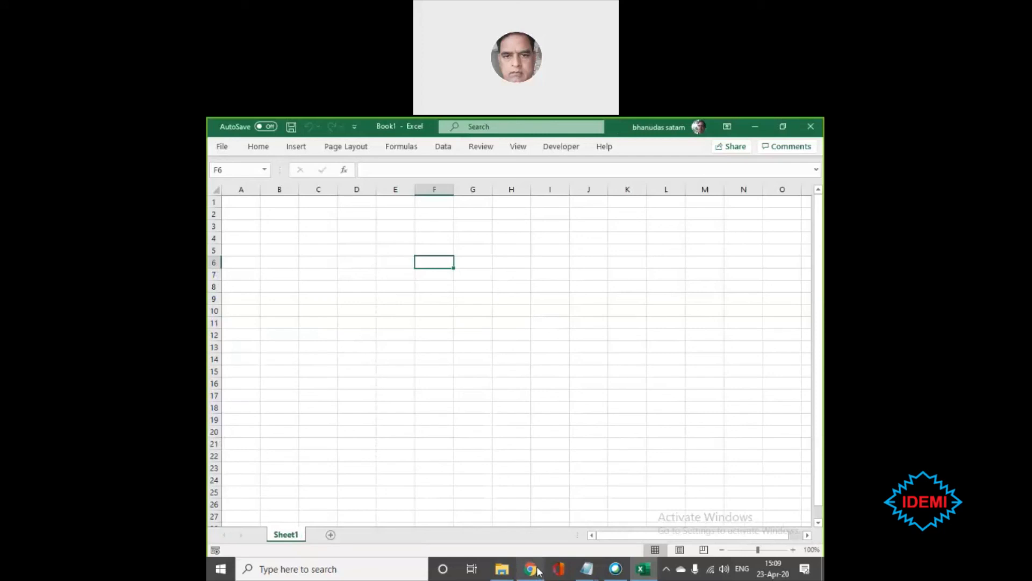
# - Switch to the Adv Excel Day 1 Trello card in Chrome, mark Data Filtering as done, and return to Excel
pyautogui.moveTo(538, 571)
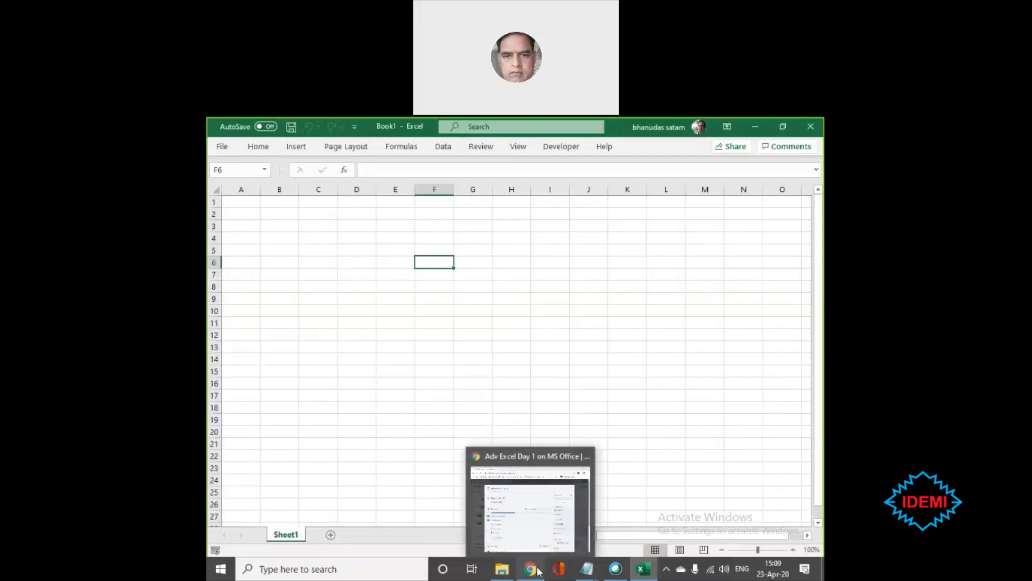
pyautogui.click(537, 534)
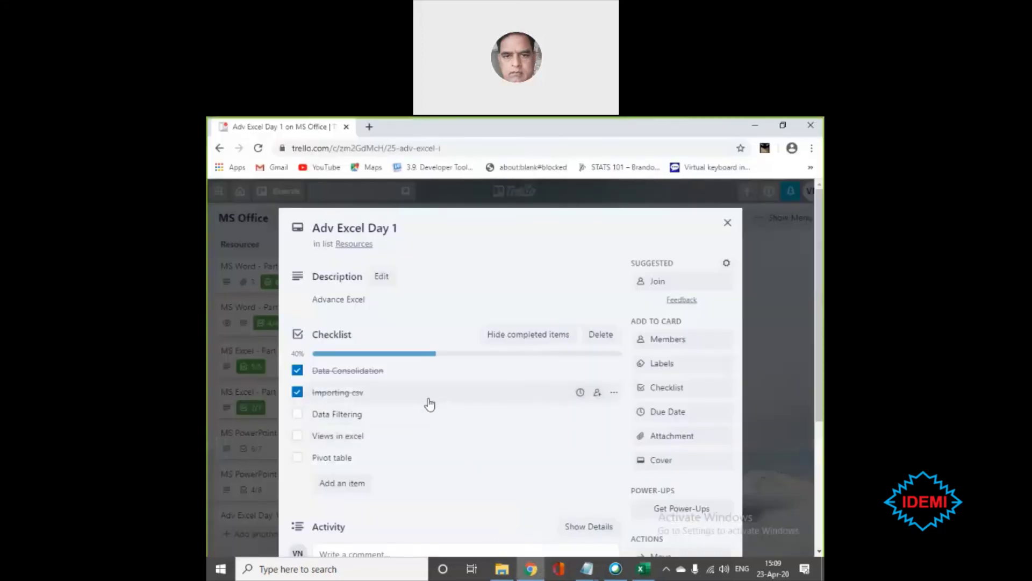
pyautogui.click(296, 415)
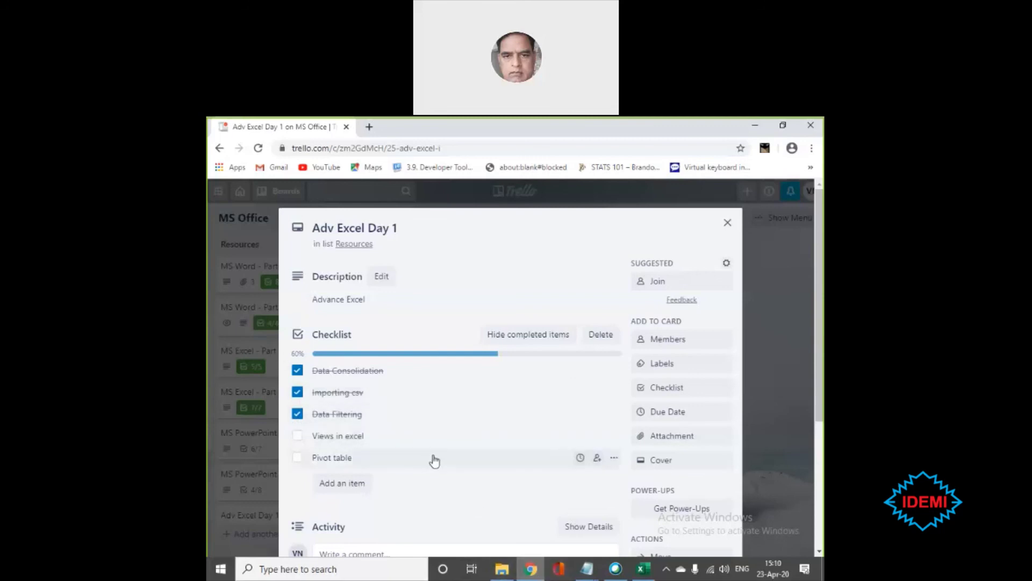
pyautogui.click(756, 127)
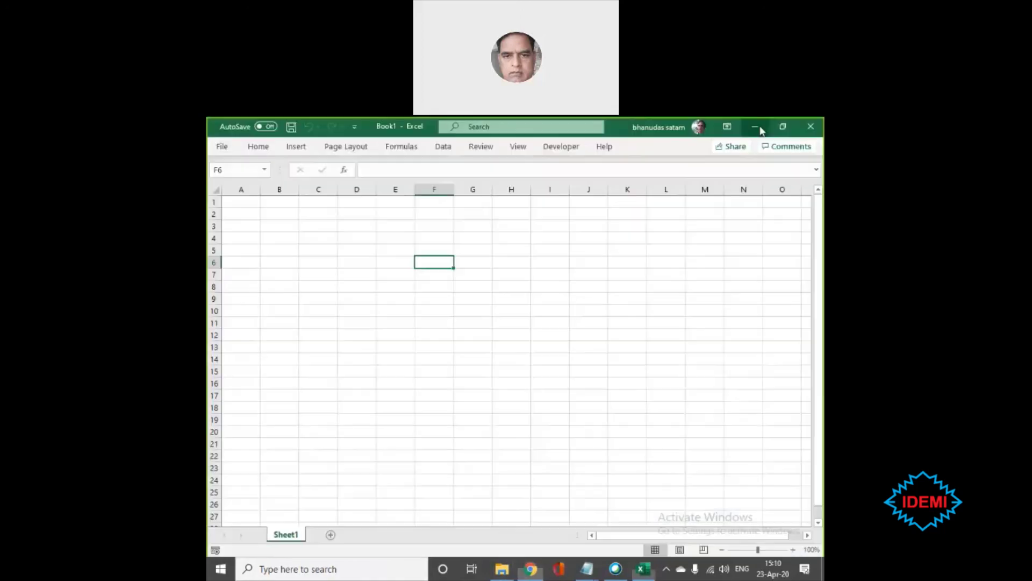
# - Look through the Adv Exl and Downloads folders in File Explorer and Excel's recent workbooks for a sample file, ending in the blank workbook
pyautogui.click(501, 570)
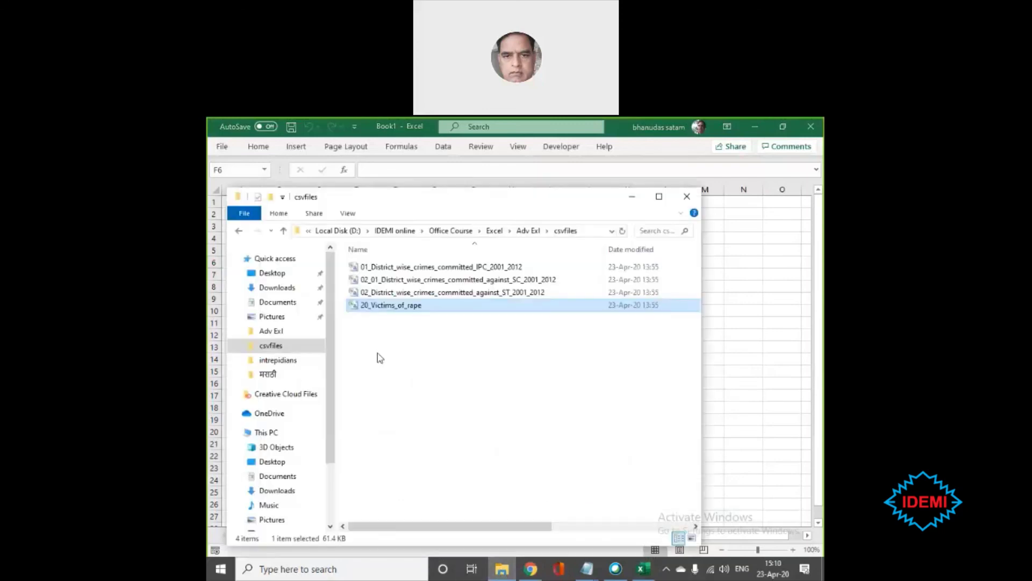
pyautogui.press('BackSpace')
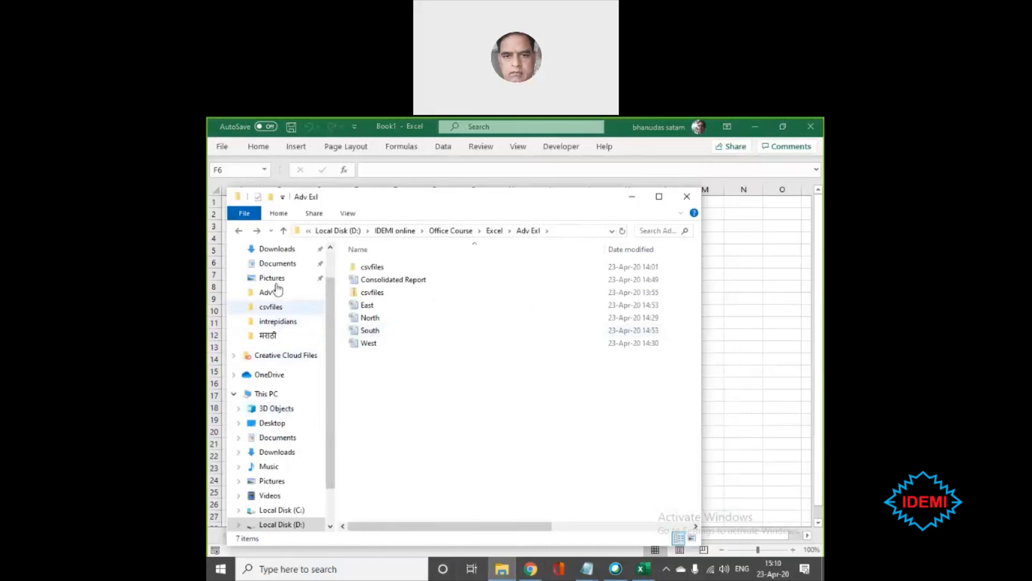
pyautogui.click(278, 454)
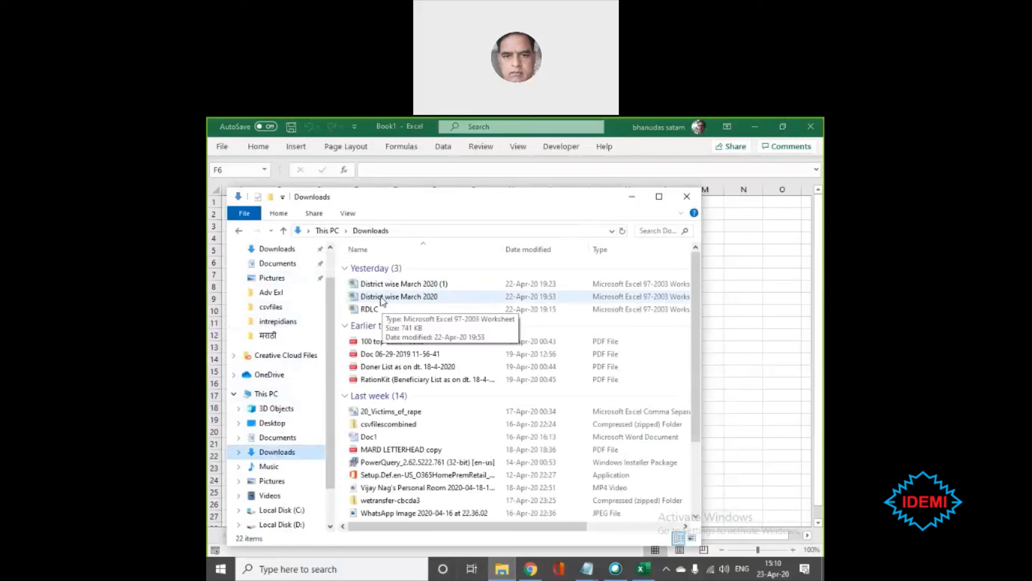
pyautogui.click(383, 300)
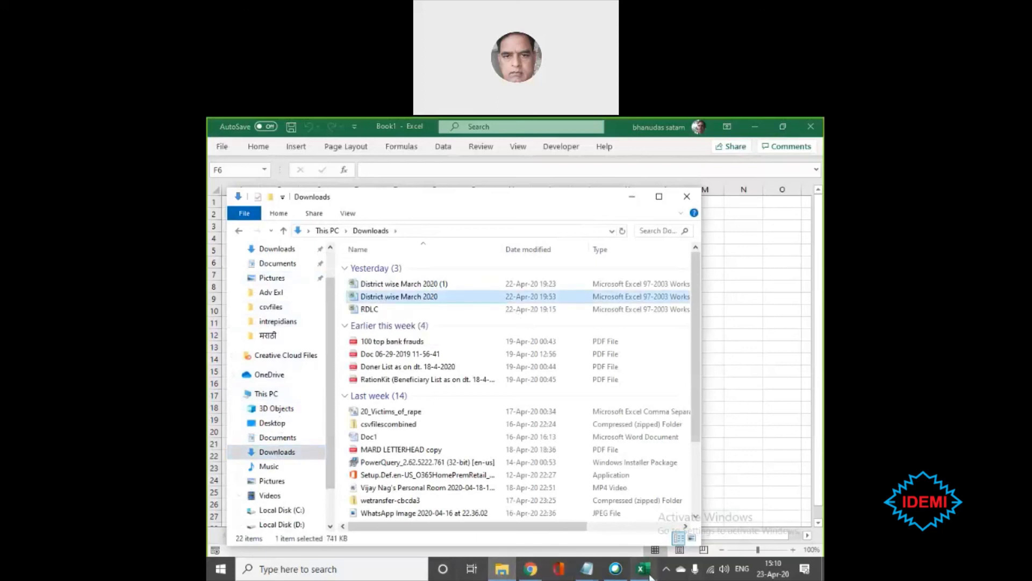
pyautogui.click(627, 500)
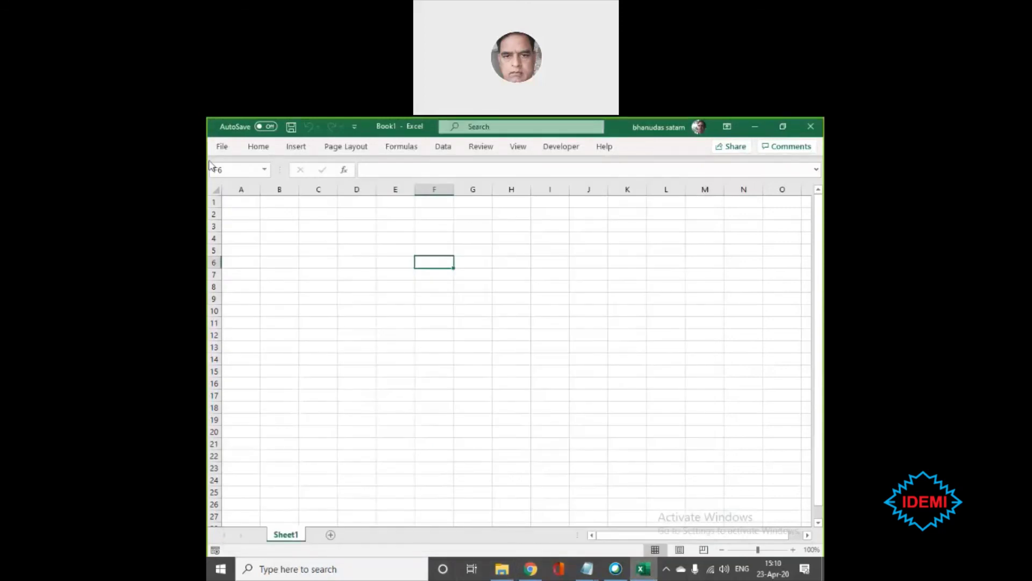
pyautogui.click(225, 147)
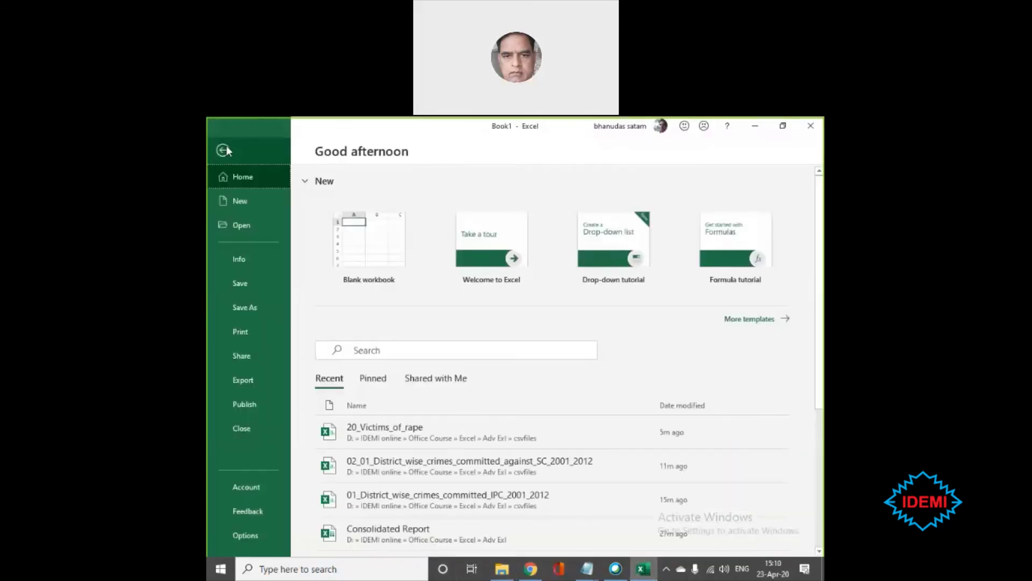
pyautogui.click(241, 225)
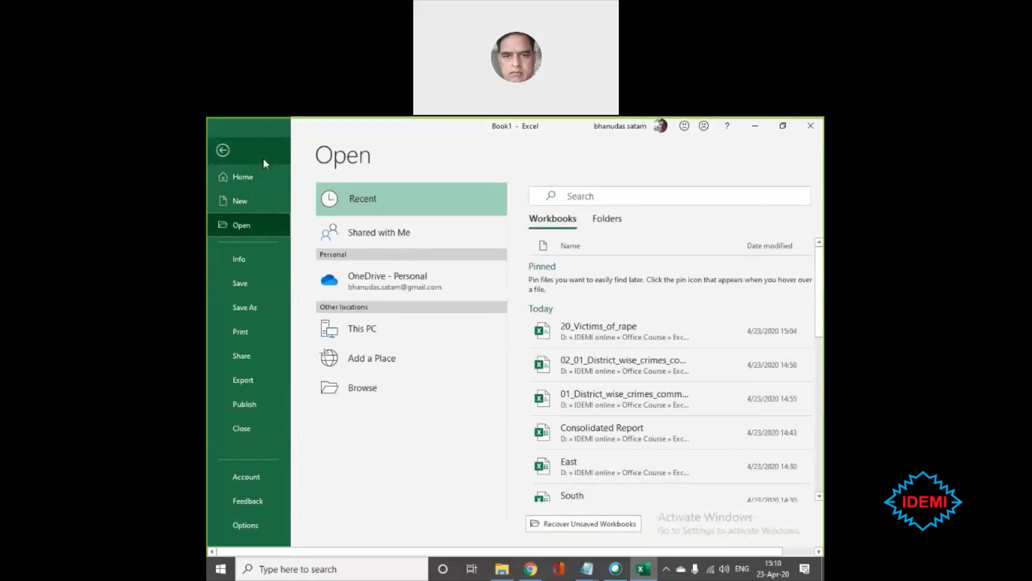
pyautogui.click(223, 150)
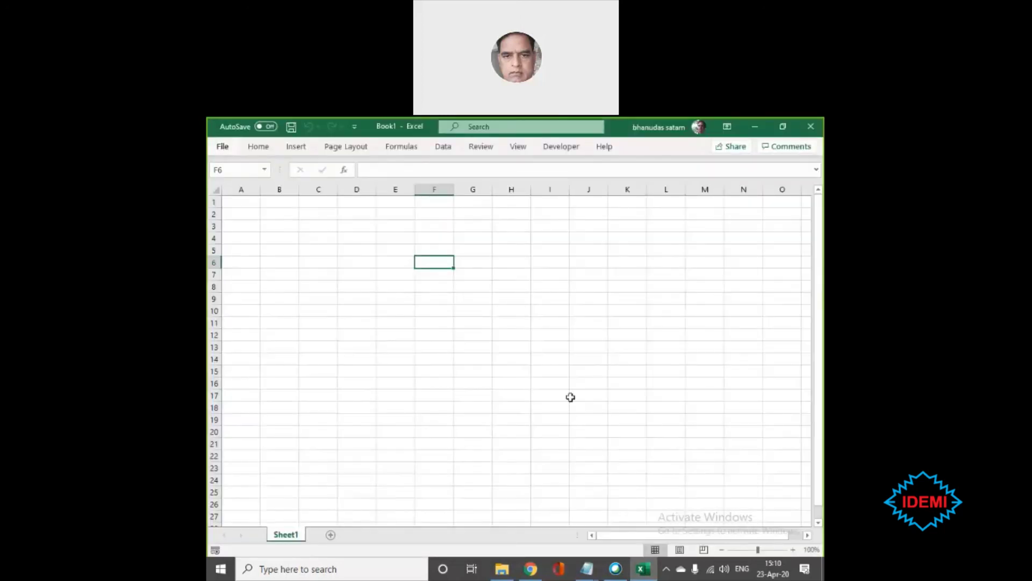
# - Enter the column headings Sr No, Date and Description in cells C3 to E3 of the blank workbook
pyautogui.click(286, 211)
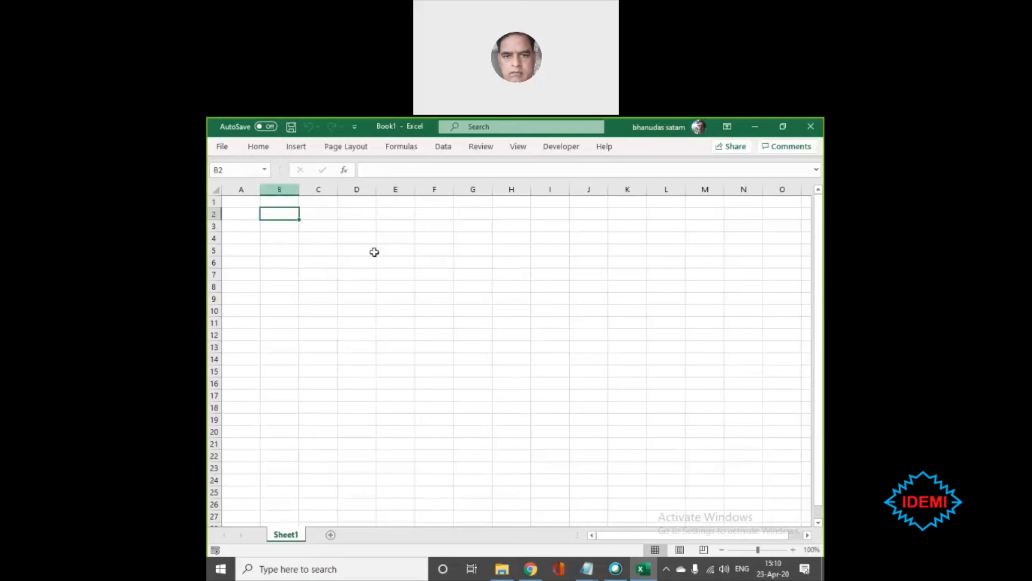
pyautogui.click(307, 222)
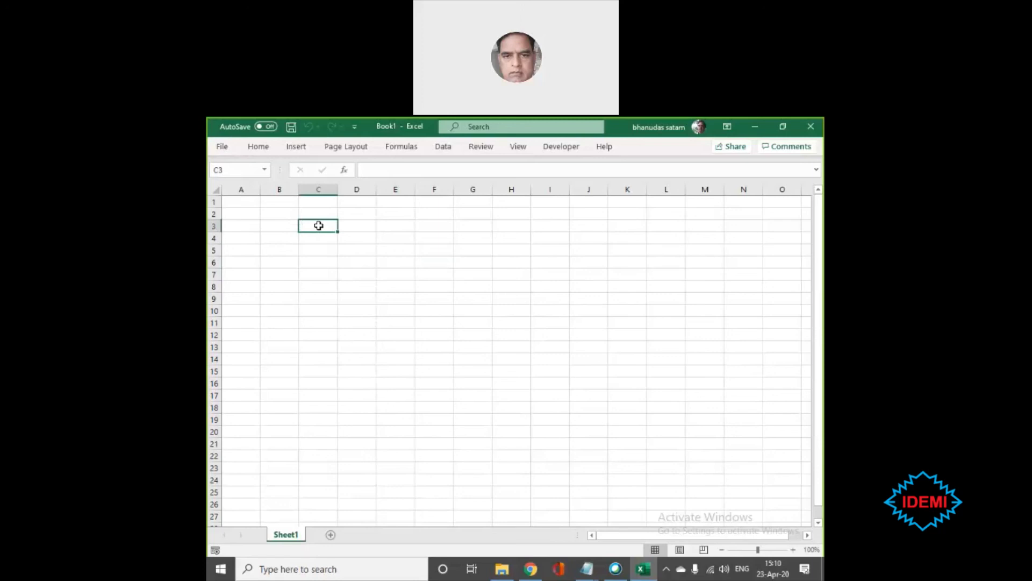
pyautogui.write('S')
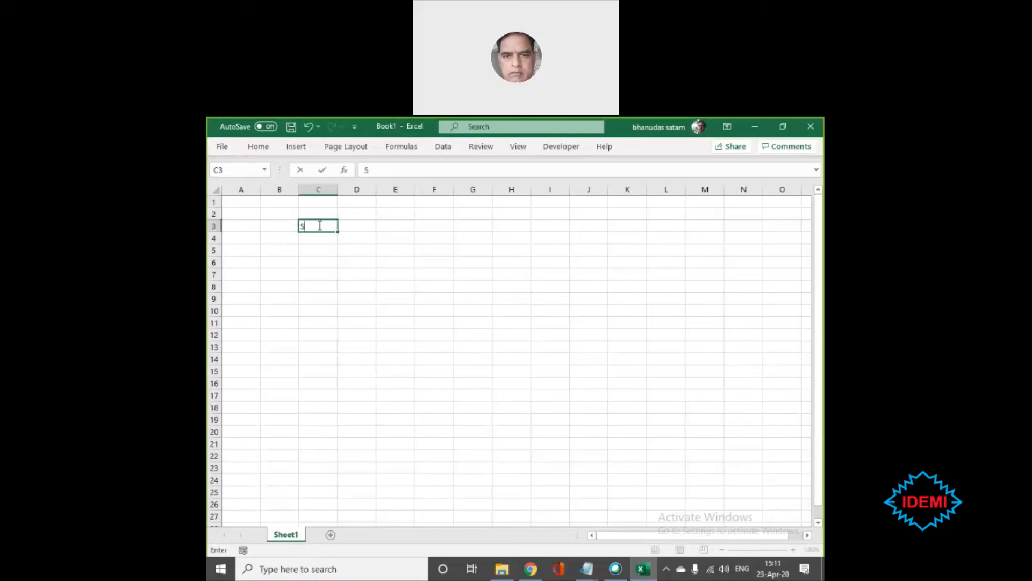
pyautogui.press('BackSpace')
pyautogui.write('Sr No')
pyautogui.press('Tab')
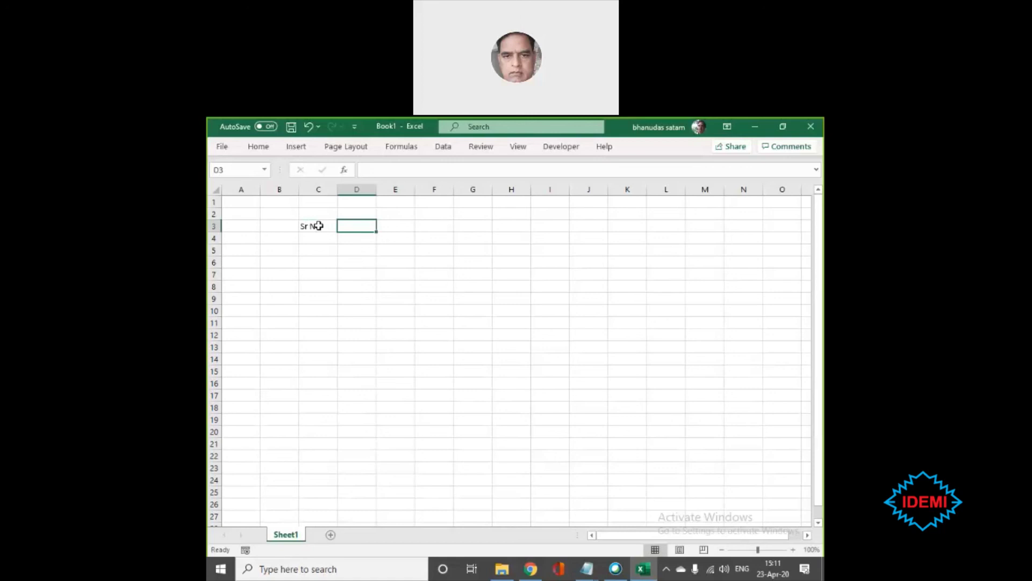
pyautogui.write('Date')
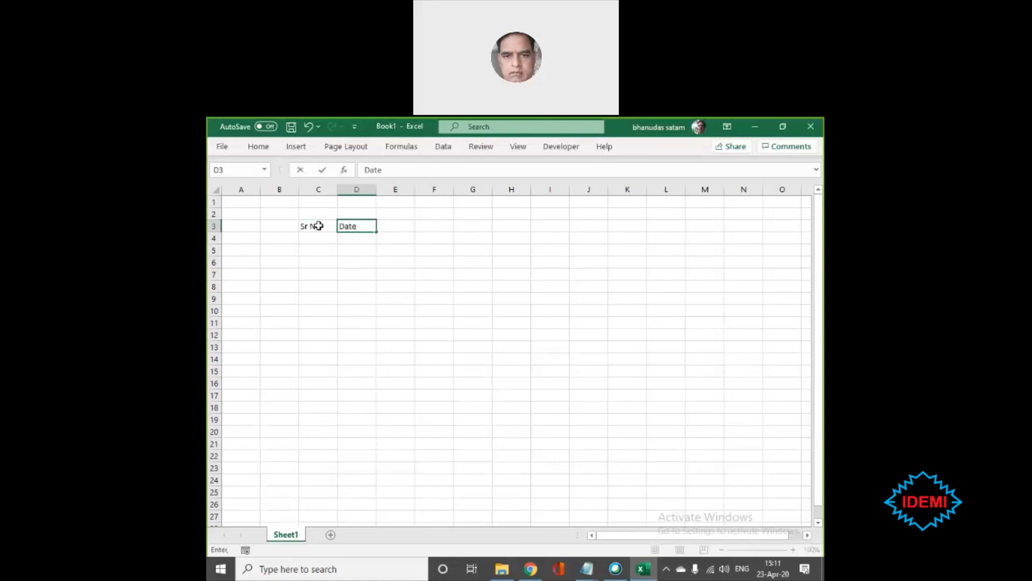
pyautogui.press('Tab')
pyautogui.write('Description')
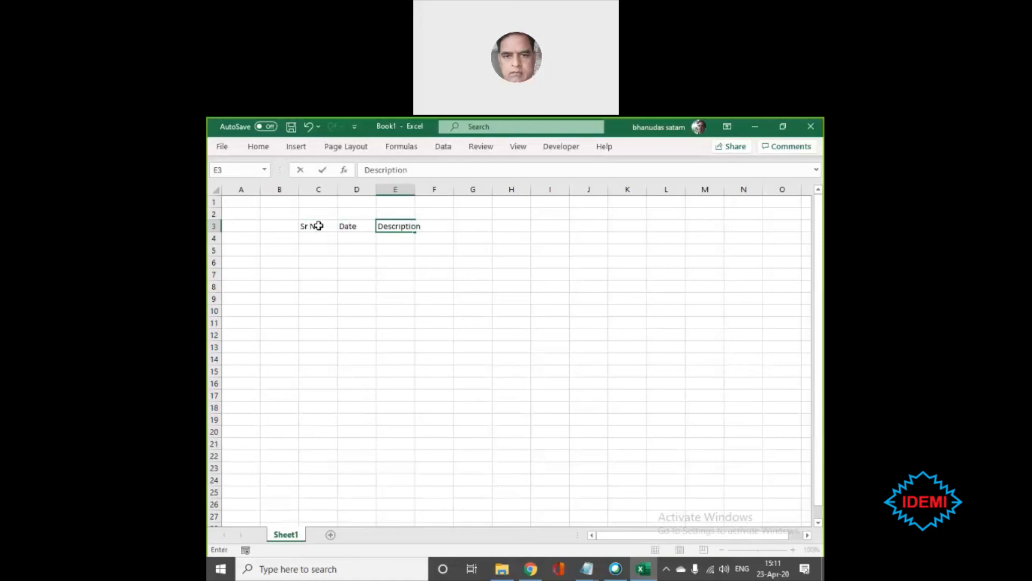
pyautogui.press('Tab')
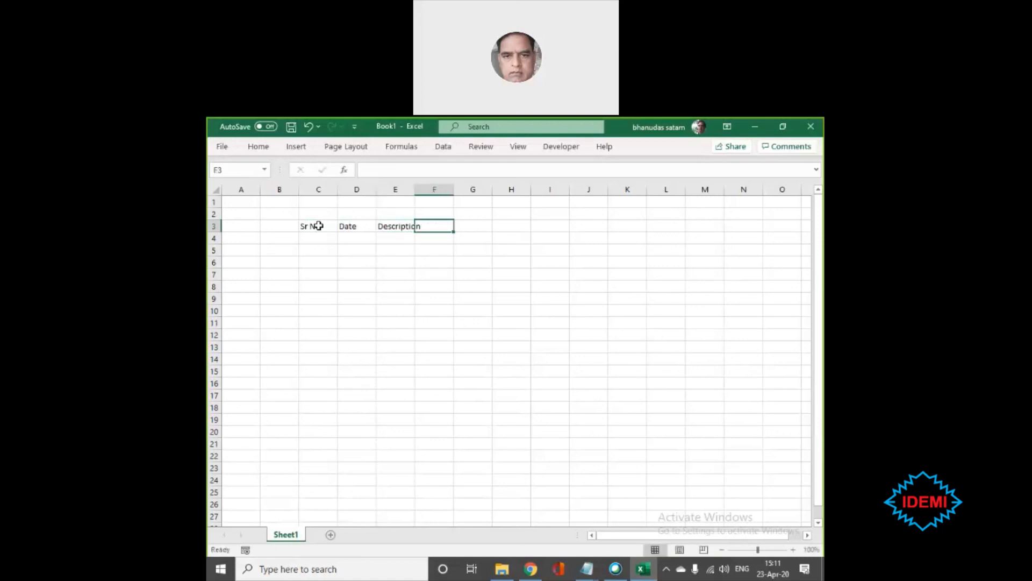